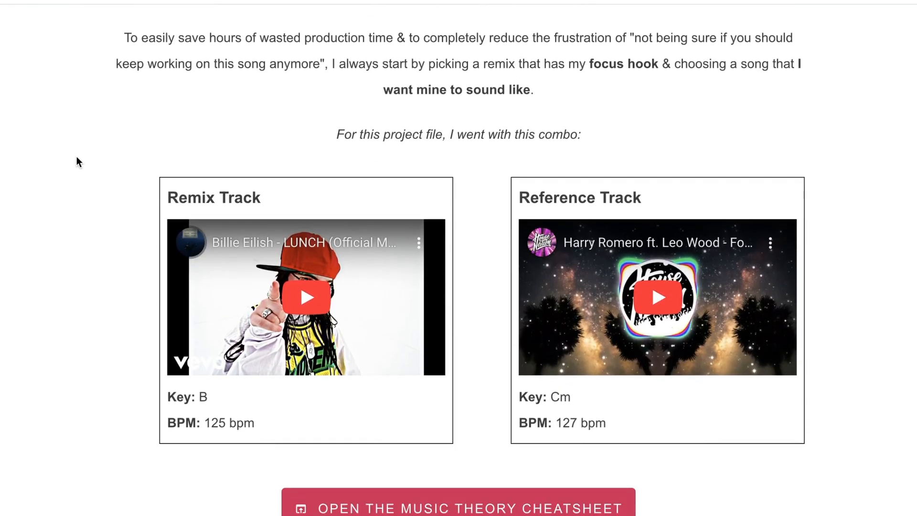
Examine the remix track and reference track chosen for the project, with their keys and tempos
{"action": "scroll", "coordinate": [76, 158], "scroll_direction": "down", "scroll_amount": 3}
{"action": "scroll", "coordinate": [77, 156], "scroll_direction": "down", "scroll_amount": 1}
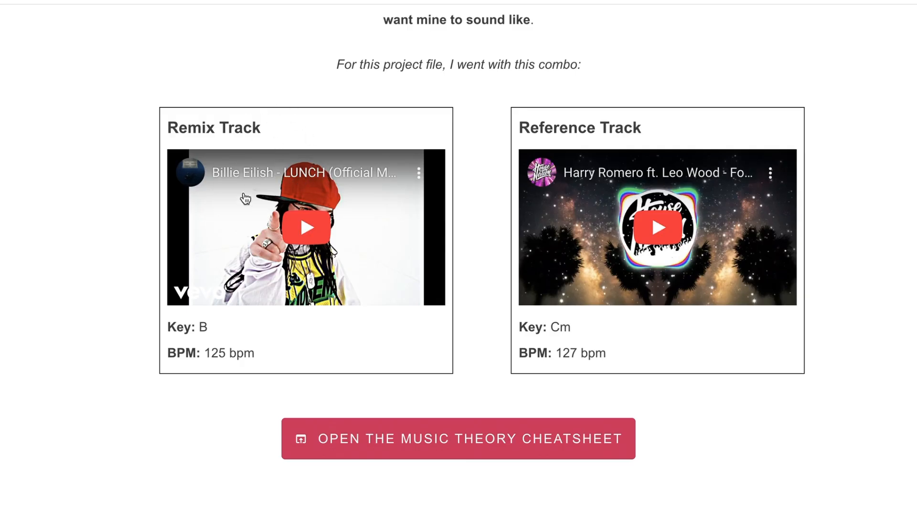
{"action": "scroll", "coordinate": [269, 192], "scroll_direction": "down", "scroll_amount": 1}
{"action": "scroll", "coordinate": [269, 192], "scroll_direction": "up", "scroll_amount": 1}
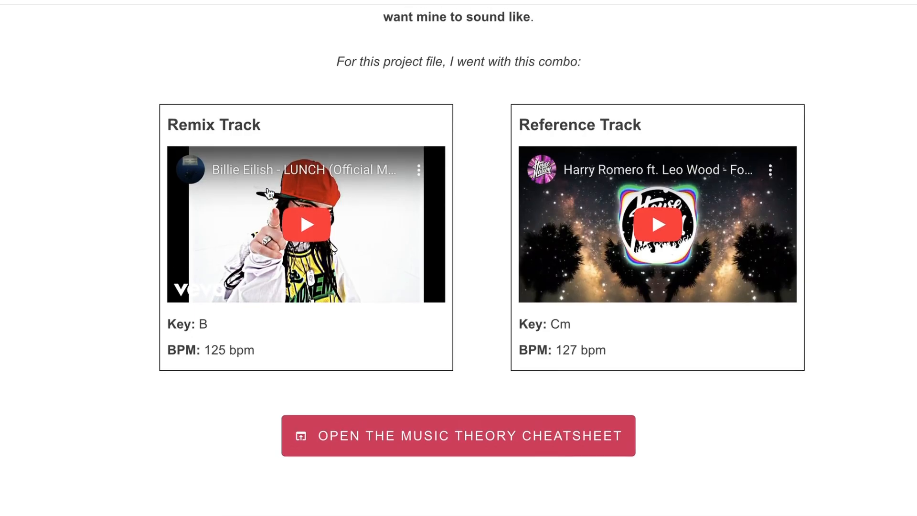
{"action": "scroll", "coordinate": [269, 191], "scroll_direction": "down", "scroll_amount": 1}
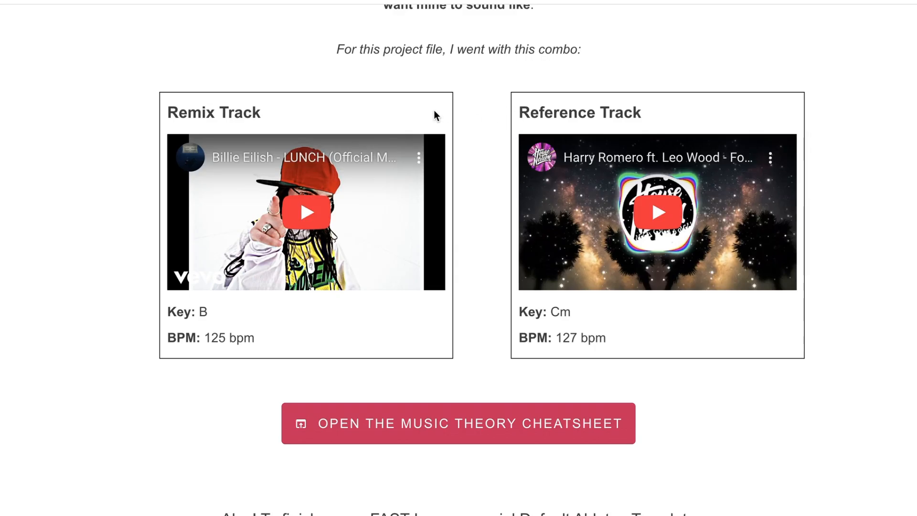
{"action": "scroll", "coordinate": [434, 115], "scroll_direction": "down", "scroll_amount": 1}
{"action": "scroll", "coordinate": [435, 115], "scroll_direction": "up", "scroll_amount": 1}
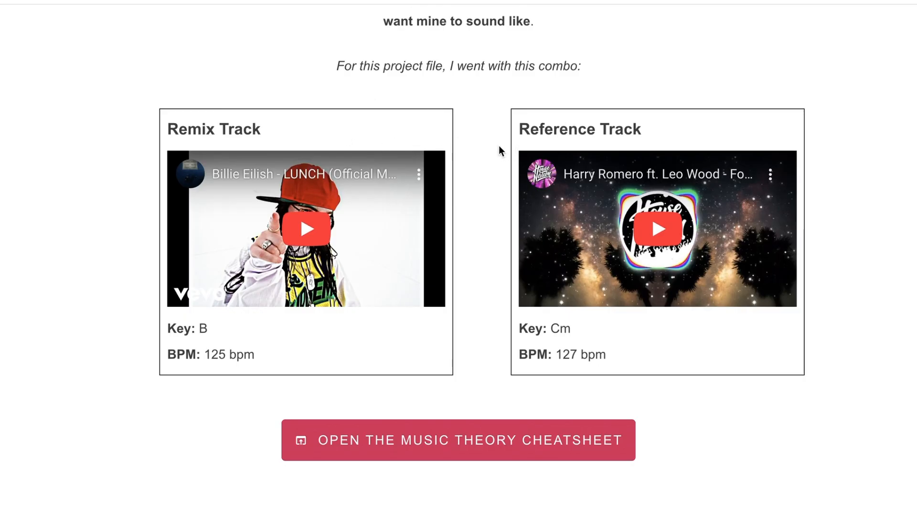
{"action": "scroll", "coordinate": [498, 146], "scroll_direction": "down", "scroll_amount": 1}
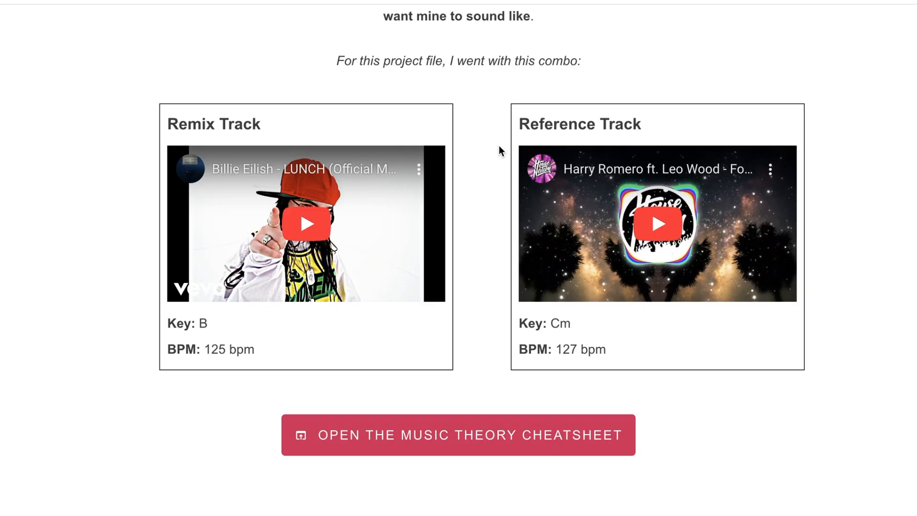
{"action": "scroll", "coordinate": [500, 147], "scroll_direction": "up", "scroll_amount": 2}
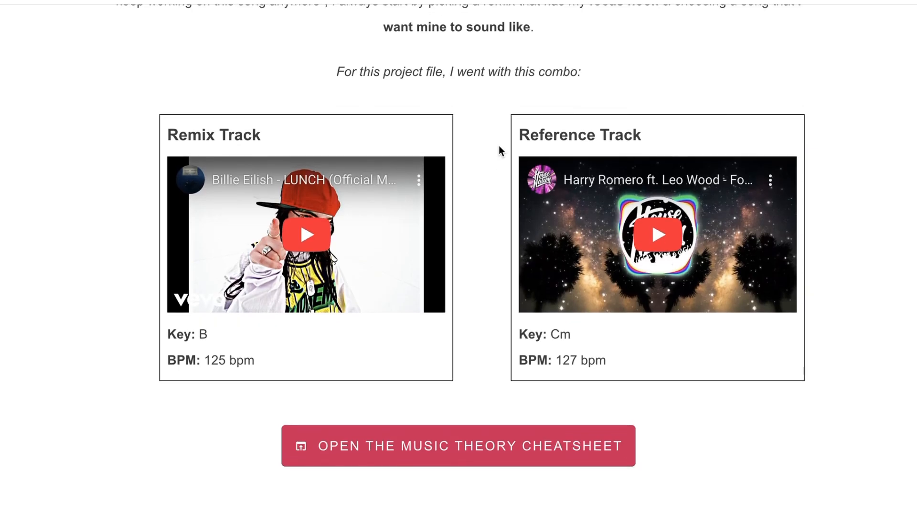
{"action": "scroll", "coordinate": [499, 146], "scroll_direction": "down", "scroll_amount": 3}
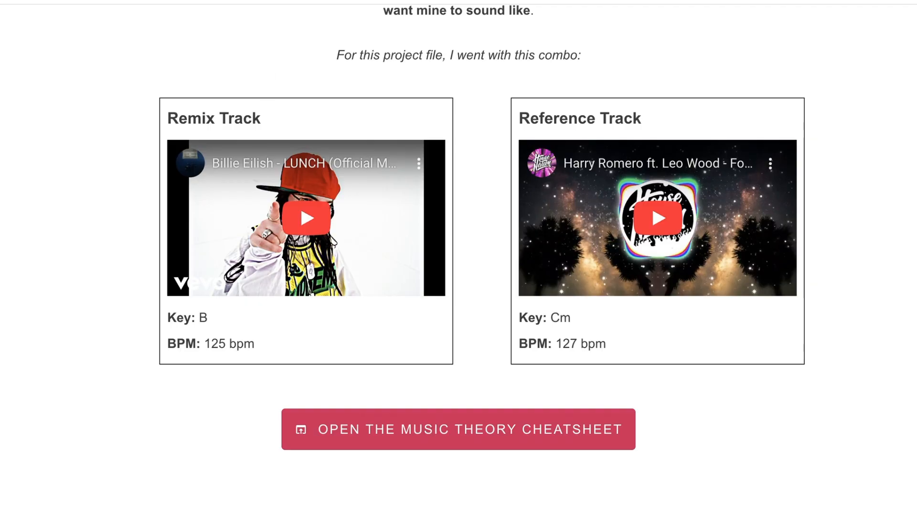
Open the music theory cheatsheet linked below the remix and reference tracks
{"action": "left_click", "coordinate": [459, 429]}
{"action": "scroll", "coordinate": [456, 210], "scroll_direction": "up", "scroll_amount": 1}
{"action": "scroll", "coordinate": [457, 207], "scroll_direction": "up", "scroll_amount": 1}
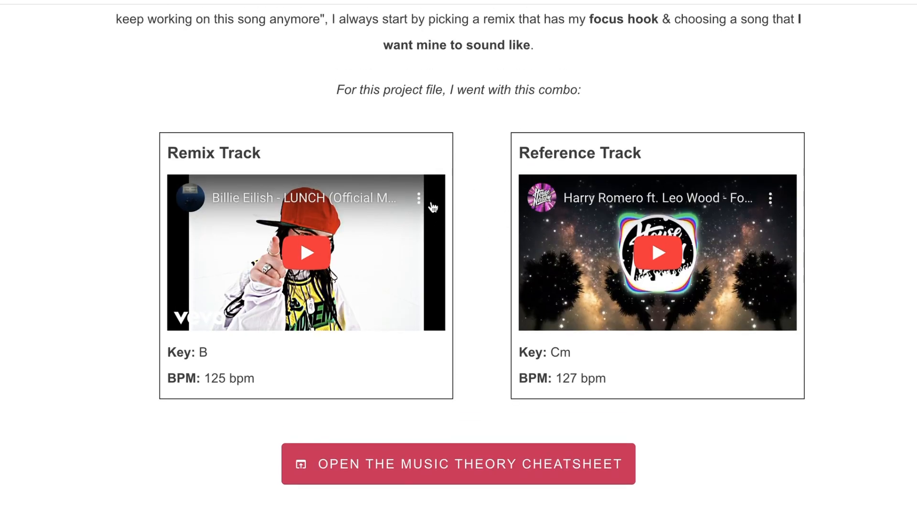
{"action": "scroll", "coordinate": [411, 184], "scroll_direction": "up", "scroll_amount": 1}
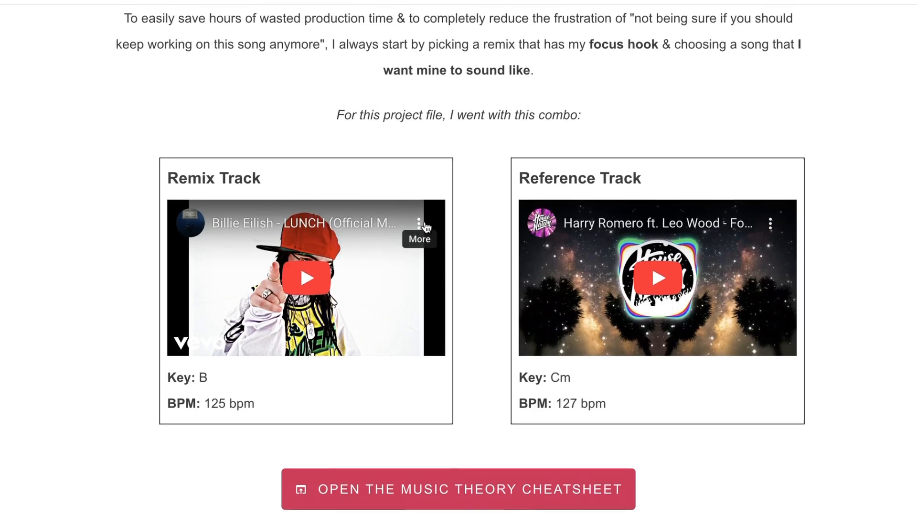
Look through the default Ableton template section and the tutorial videos further down the page
{"action": "scroll", "coordinate": [427, 228], "scroll_direction": "down", "scroll_amount": 1}
{"action": "scroll", "coordinate": [427, 228], "scroll_direction": "down", "scroll_amount": 20}
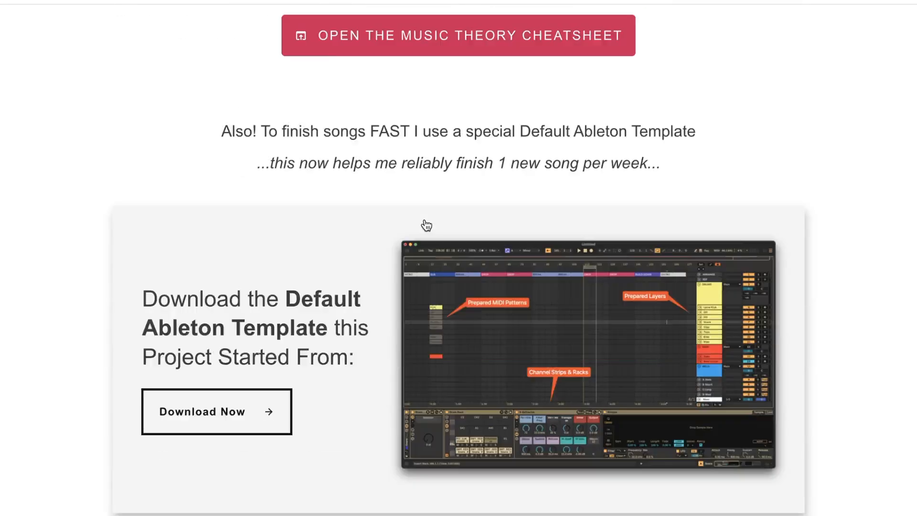
{"action": "scroll", "coordinate": [426, 225], "scroll_direction": "down", "scroll_amount": 1}
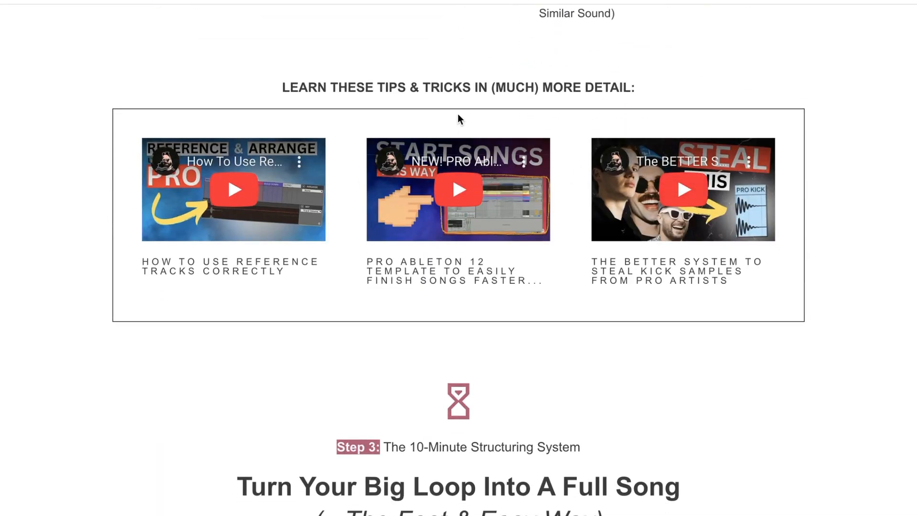
{"action": "scroll", "coordinate": [457, 114], "scroll_direction": "up", "scroll_amount": 15}
{"action": "scroll", "coordinate": [458, 118], "scroll_direction": "up", "scroll_amount": 1}
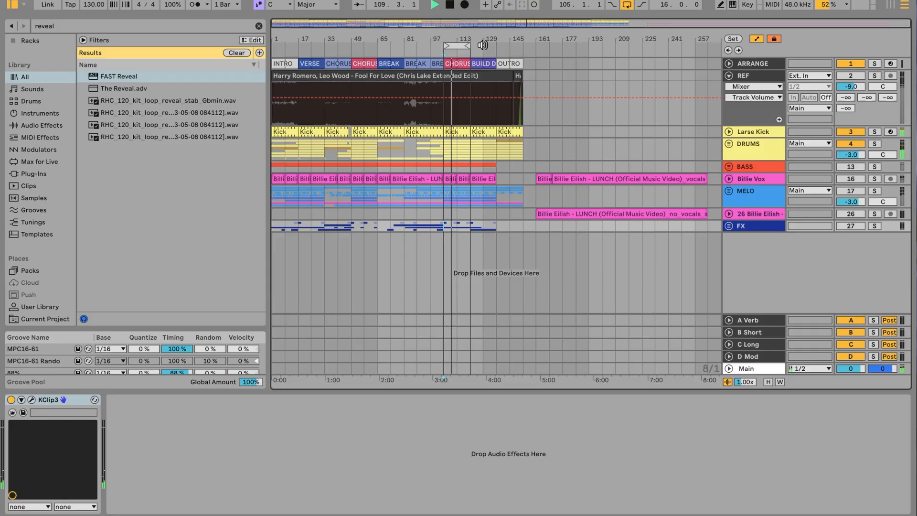
Unfold the DRUMS group to show its tracks around the CHORUS section starting at bar 105
{"action": "left_click_drag", "start_coordinate": [449, 39], "coordinate": [692, 148]}
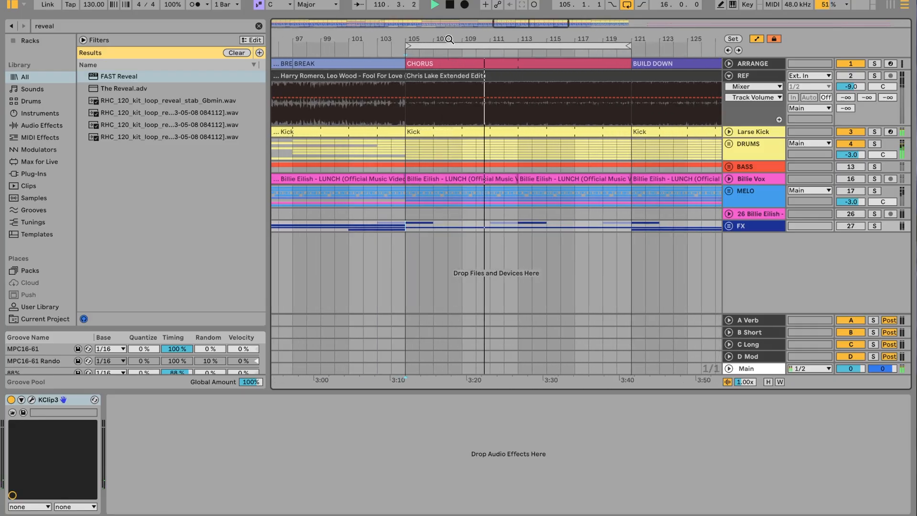
{"action": "left_click", "coordinate": [729, 144]}
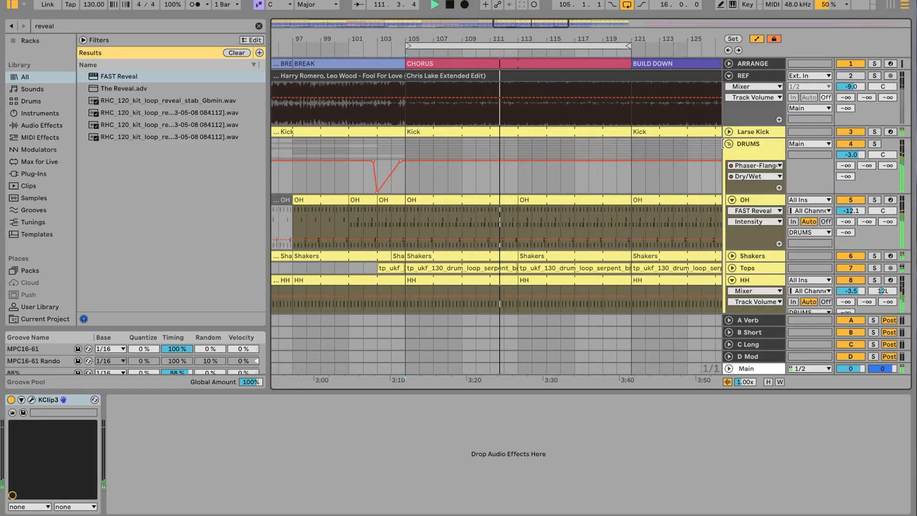
{"action": "scroll", "coordinate": [607, 168], "scroll_direction": "down", "scroll_amount": 3}
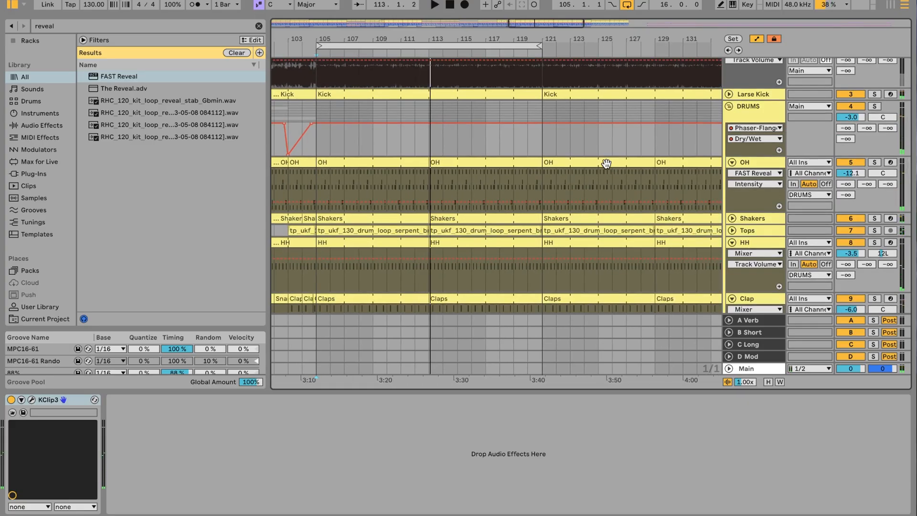
{"action": "left_click_drag", "start_coordinate": [429, 35], "coordinate": [500, 3]}
{"action": "scroll", "coordinate": [532, 118], "scroll_direction": "up", "scroll_amount": 1}
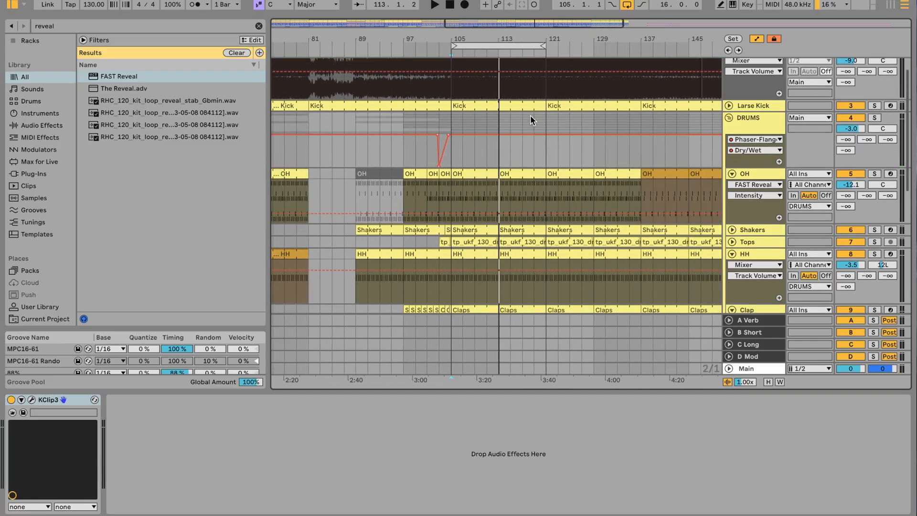
Deactivate all tracks inside the DRUMS group, from OH through 12 Drum Rack
{"action": "left_click", "coordinate": [772, 174]}
{"action": "scroll", "coordinate": [771, 172], "scroll_direction": "down", "scroll_amount": 10}
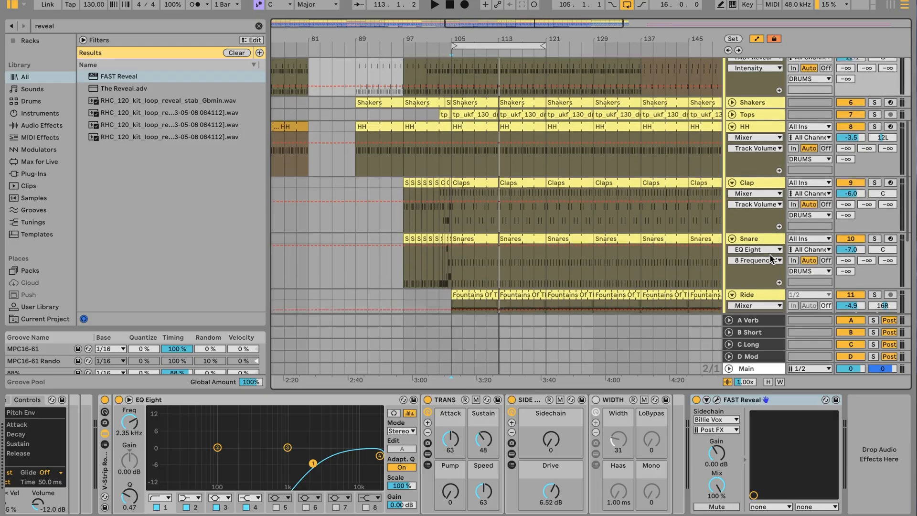
{"action": "left_click", "coordinate": [767, 258], "text": "shift"}
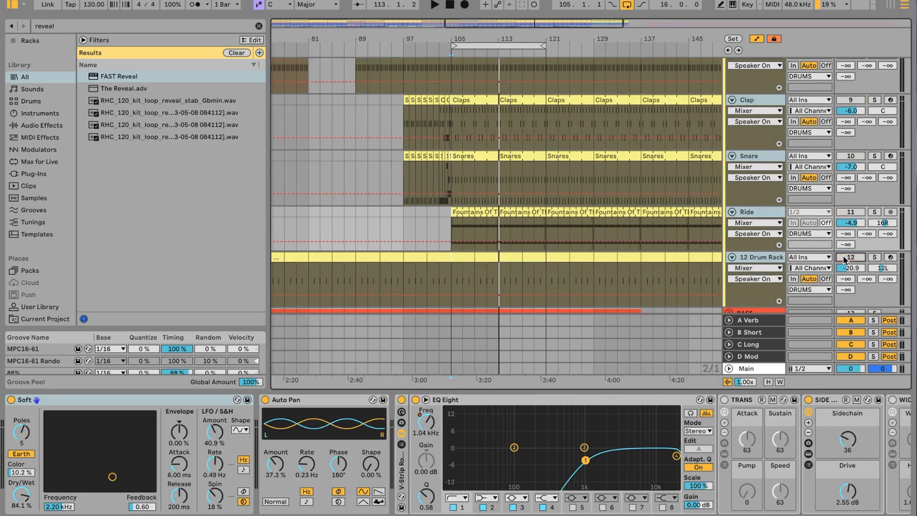
{"action": "scroll", "coordinate": [795, 232], "scroll_direction": "up", "scroll_amount": 5}
{"action": "scroll", "coordinate": [794, 233], "scroll_direction": "up", "scroll_amount": 1}
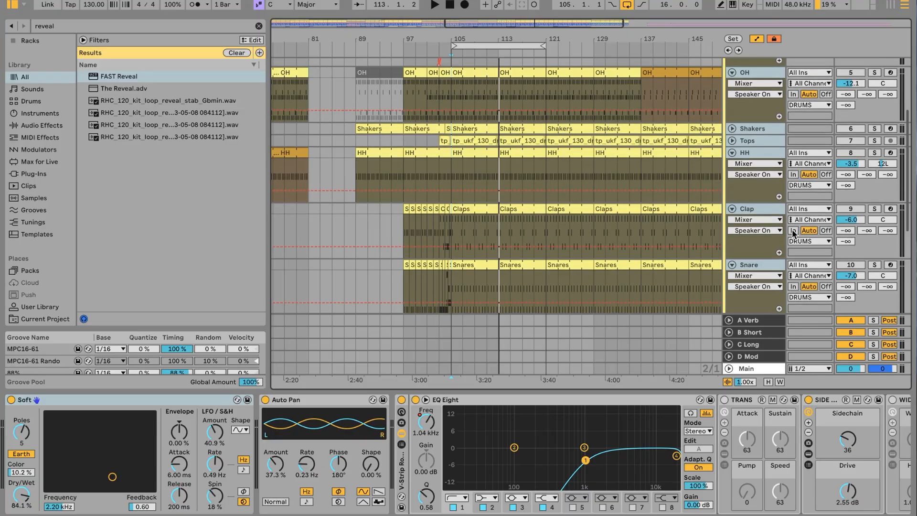
{"action": "scroll", "coordinate": [794, 233], "scroll_direction": "up", "scroll_amount": 4}
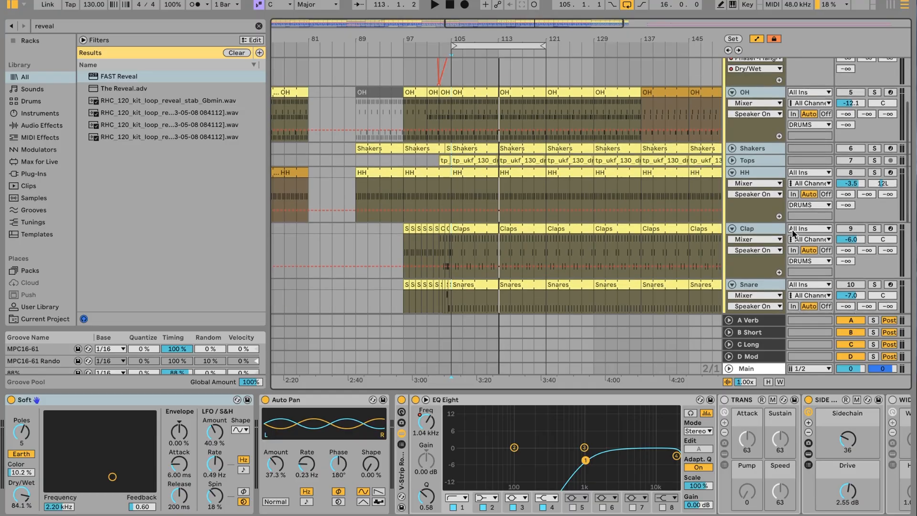
Expand the Larse Kick track above the DRUMS group and show its device chain
{"action": "left_click", "coordinate": [754, 107]}
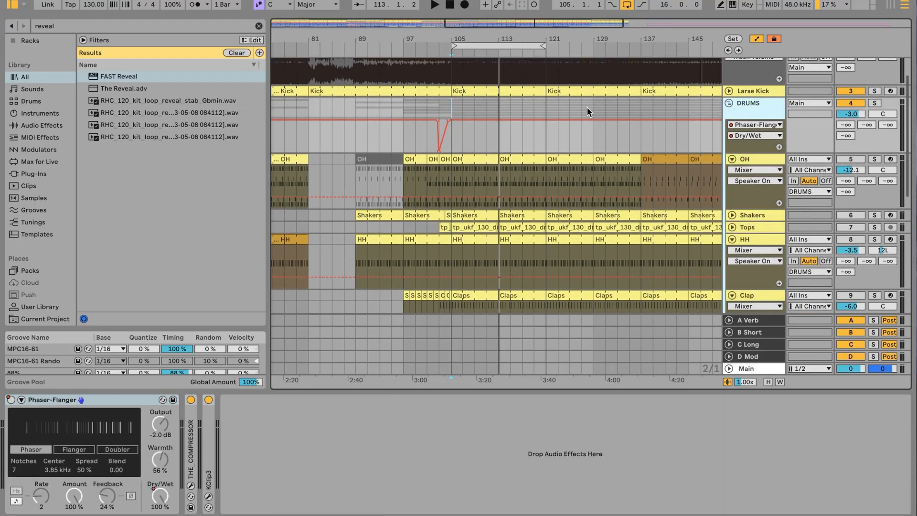
{"action": "scroll", "coordinate": [587, 107], "scroll_direction": "up", "scroll_amount": 2}
{"action": "left_click", "coordinate": [726, 105]}
{"action": "left_click", "coordinate": [754, 110]}
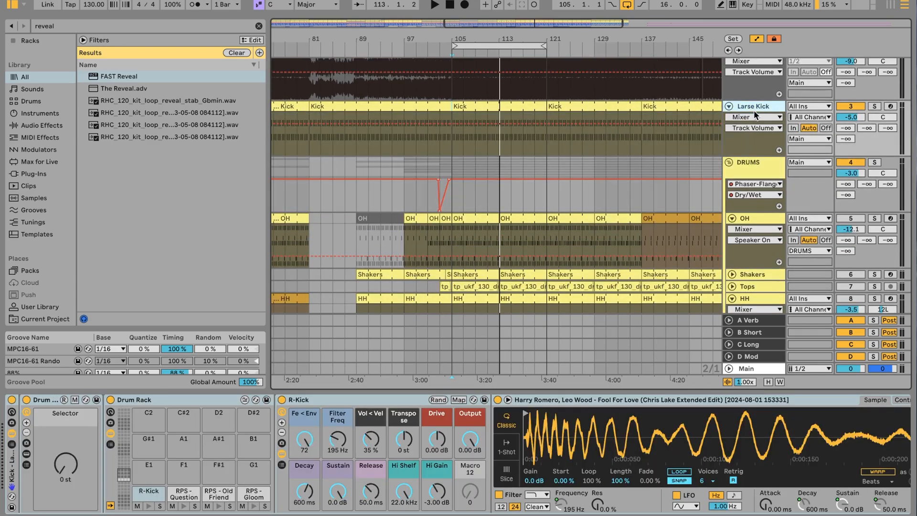
Select the REF track holding the reference song and toggle its solo on and off
{"action": "scroll", "coordinate": [561, 101], "scroll_direction": "up", "scroll_amount": 3}
{"action": "left_click_drag", "start_coordinate": [482, 38], "coordinate": [454, 37]}
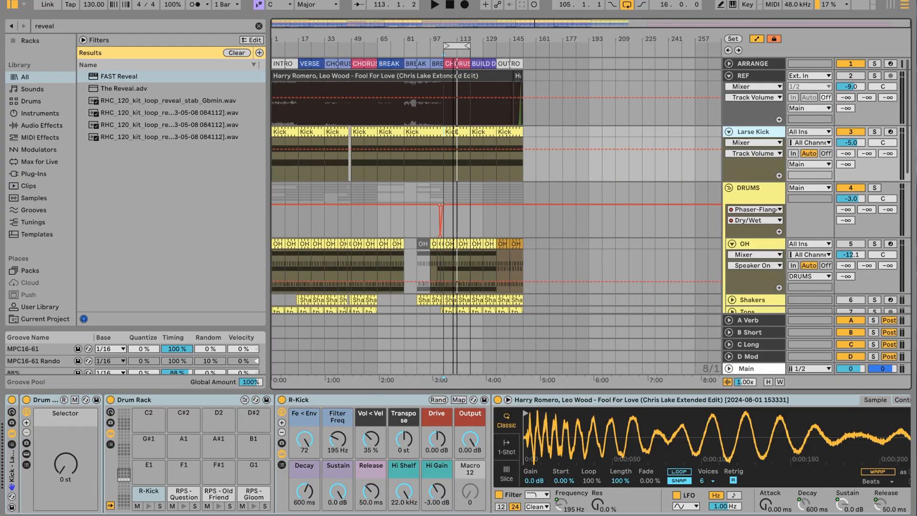
{"action": "left_click", "coordinate": [289, 75]}
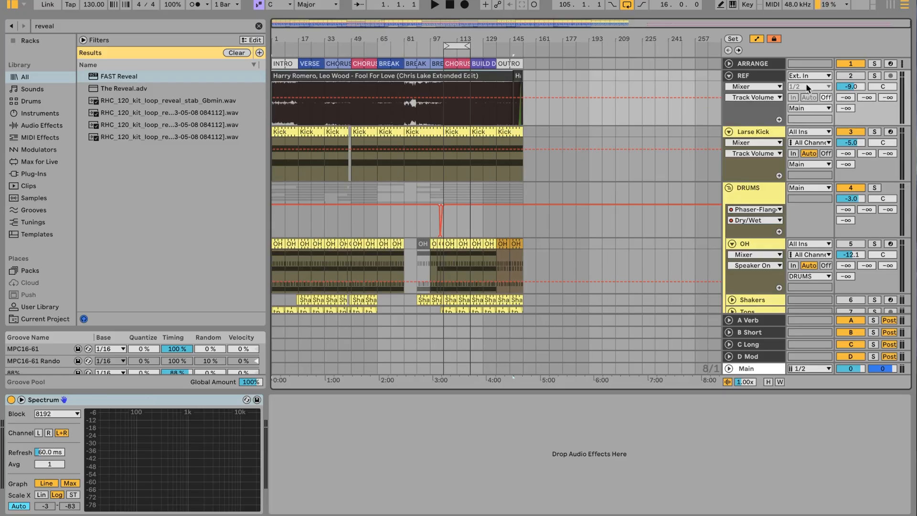
{"action": "left_click", "coordinate": [772, 81]}
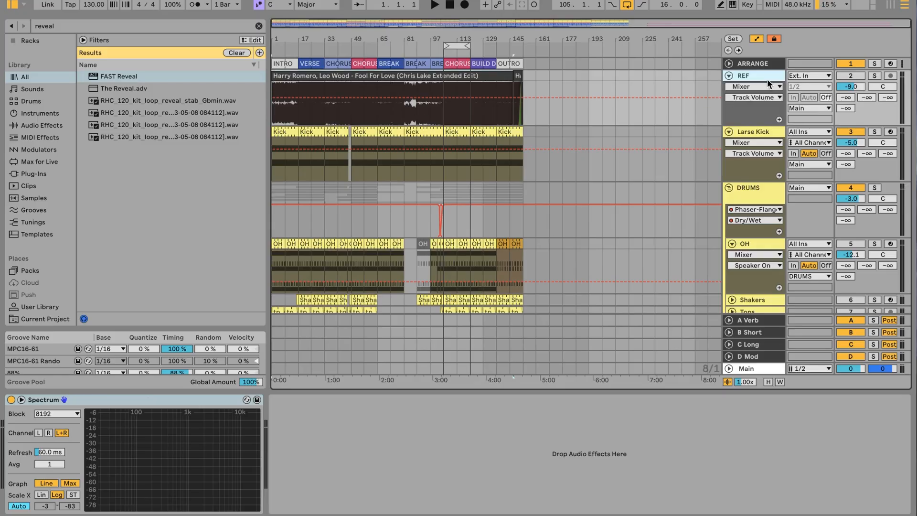
{"action": "left_click", "coordinate": [876, 78]}
{"action": "left_click", "coordinate": [875, 78]}
Select the INTRO, VERSE and bar-33 CHORUS section clips in turn, and expand the ARRANGE track
{"action": "left_click_drag", "start_coordinate": [315, 36], "coordinate": [284, 90]}
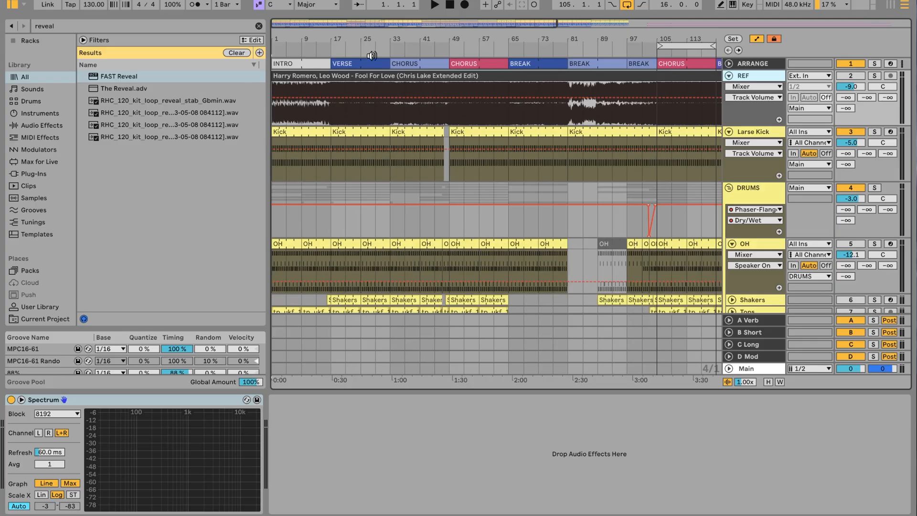
{"action": "left_click", "coordinate": [316, 63]}
{"action": "left_click", "coordinate": [351, 62]}
{"action": "left_click", "coordinate": [442, 63]}
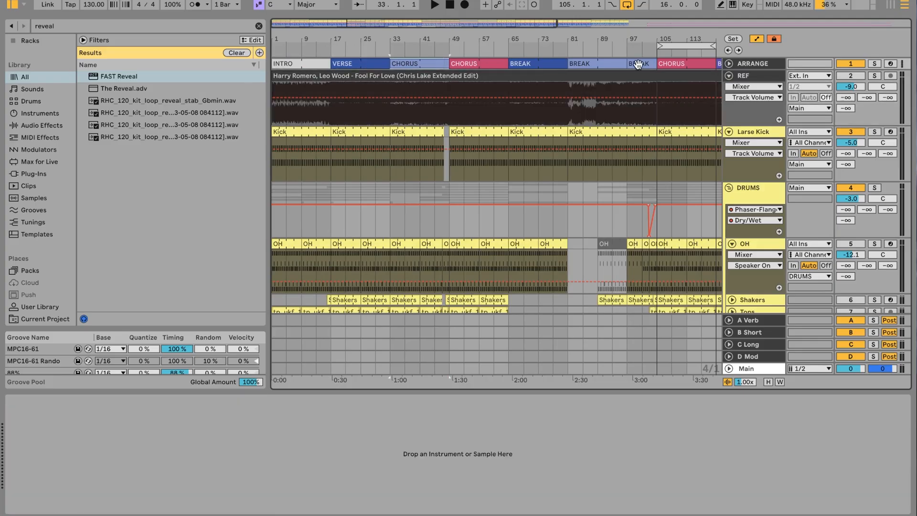
{"action": "left_click", "coordinate": [729, 63]}
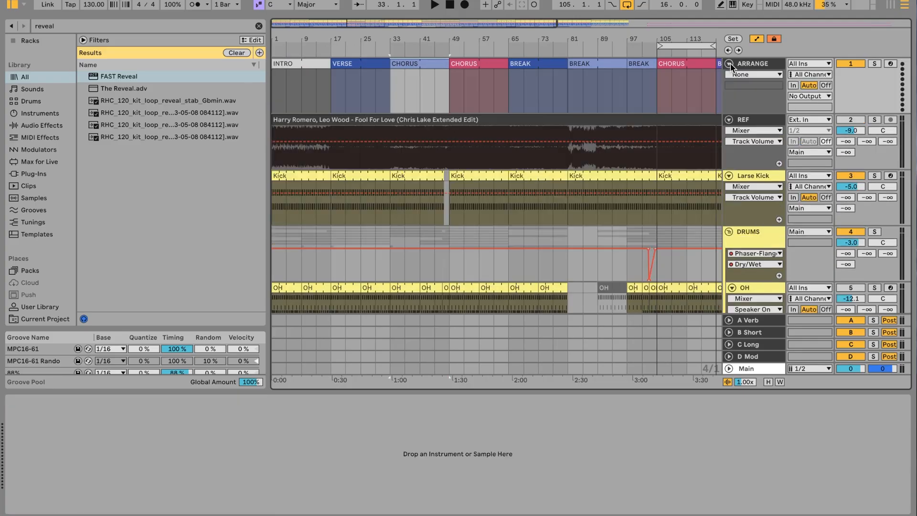
Go through the INTRO, VERSE, CHORUS and BREAK section clips on the ARRANGE track to review the song structure
{"action": "left_click", "coordinate": [313, 63]}
{"action": "left_click", "coordinate": [364, 64]}
{"action": "left_click", "coordinate": [399, 64]}
{"action": "left_click", "coordinate": [461, 64]}
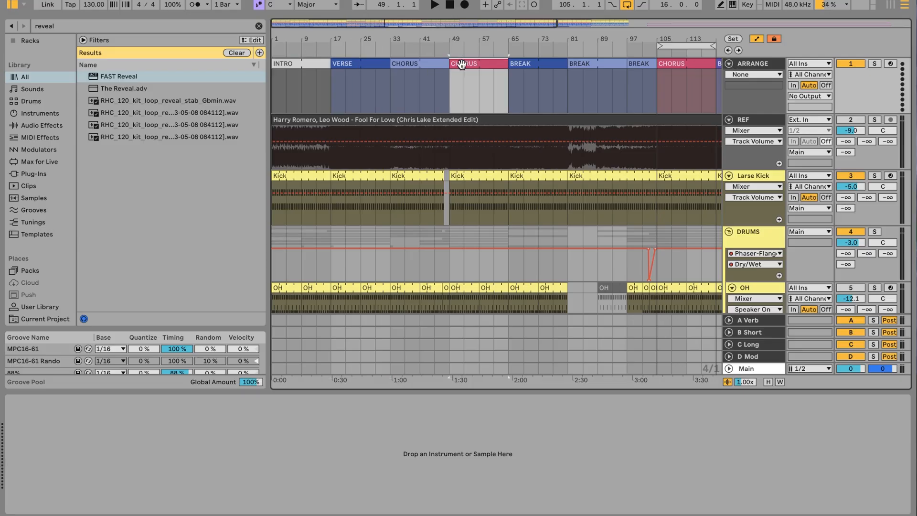
{"action": "left_click", "coordinate": [367, 63]}
{"action": "left_click", "coordinate": [298, 60]}
{"action": "left_click", "coordinate": [354, 67]}
{"action": "left_click", "coordinate": [396, 67]}
{"action": "left_click", "coordinate": [462, 66]}
{"action": "left_click", "coordinate": [531, 64]}
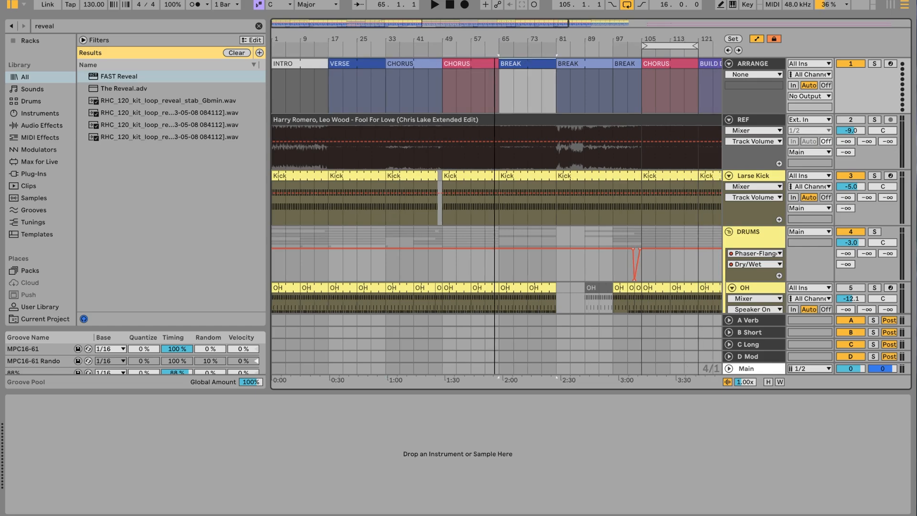
Select the INTRO section clip, play briefly from its start, and check the sections through to the OUTRO
{"action": "left_click_drag", "start_coordinate": [503, 38], "coordinate": [375, 37]}
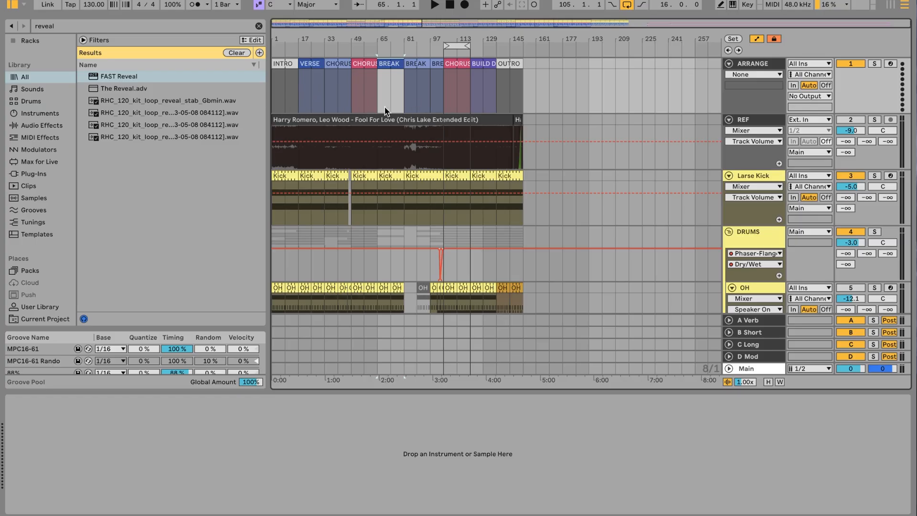
{"action": "left_click_drag", "start_coordinate": [281, 40], "coordinate": [272, 40]}
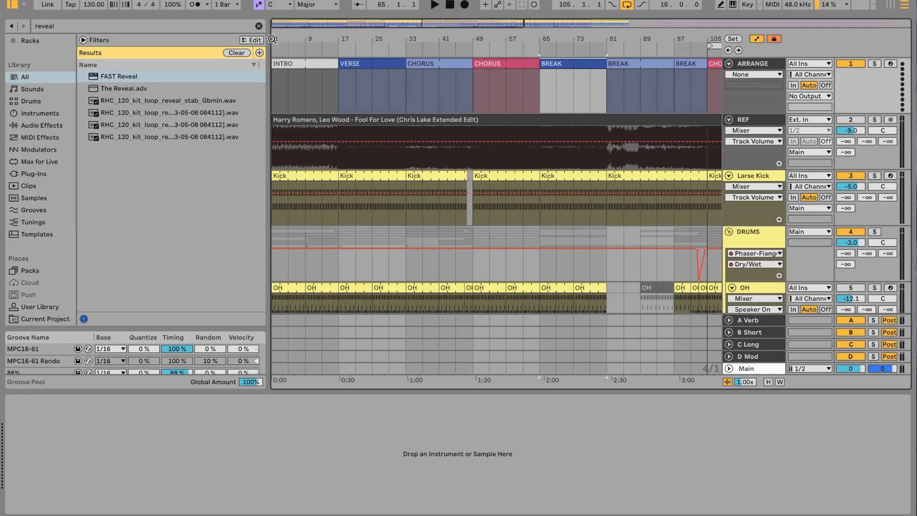
{"action": "left_click", "coordinate": [306, 63]}
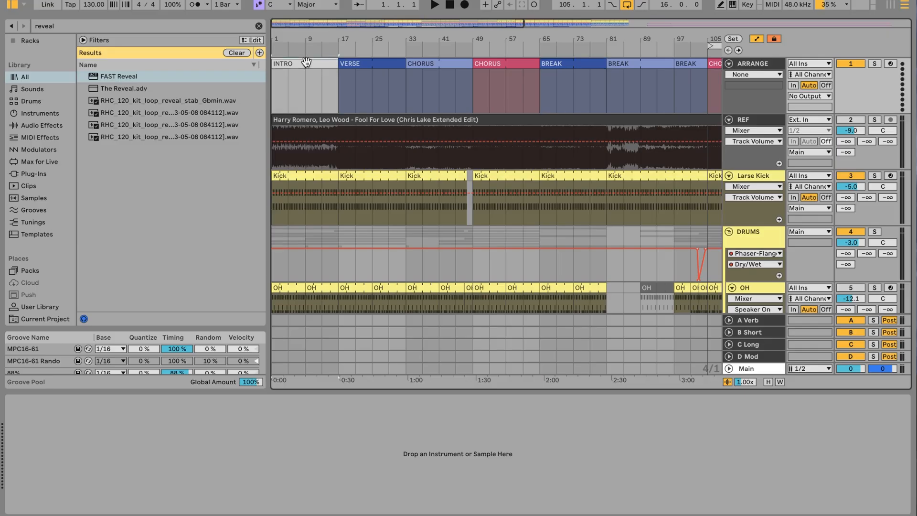
{"action": "key", "text": "space"}
{"action": "key", "text": "space"}
{"action": "scroll", "coordinate": [306, 63], "scroll_direction": "right", "scroll_amount": 6}
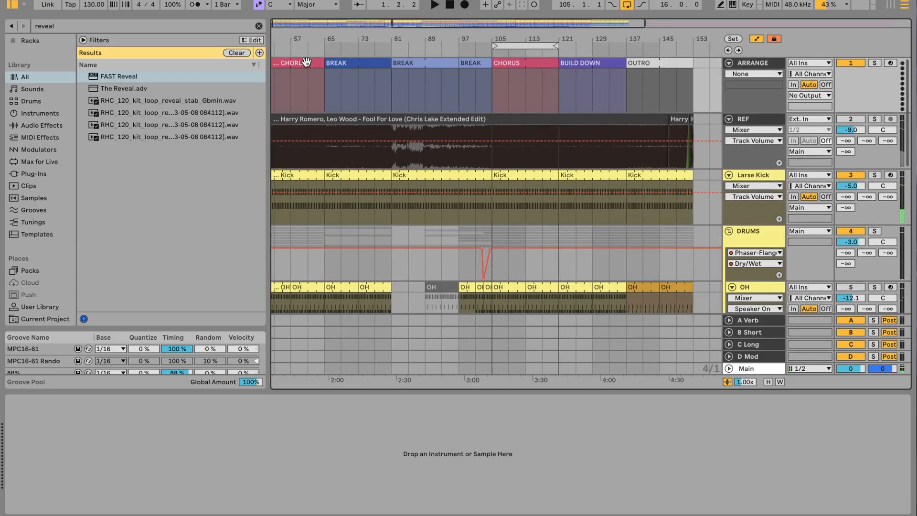
{"action": "scroll", "coordinate": [578, 91], "scroll_direction": "left", "scroll_amount": 6}
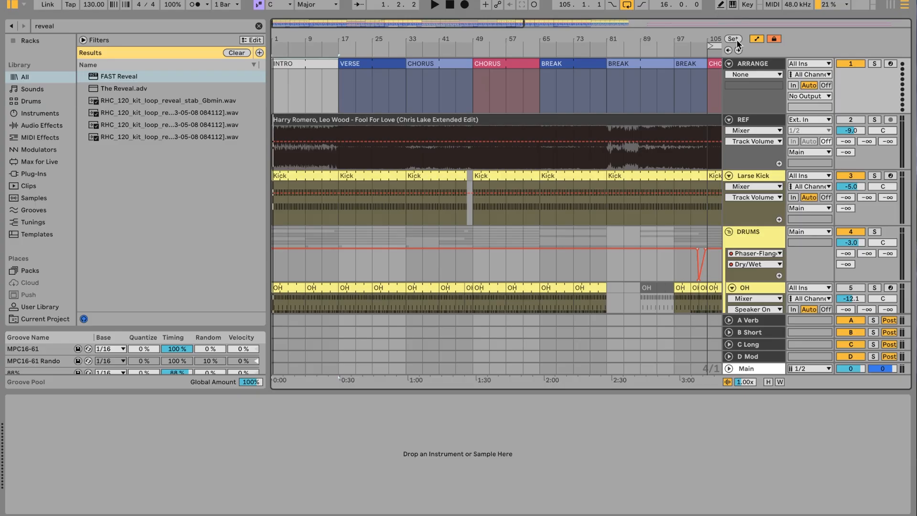
Collapse the ARRANGE and REF tracks, and focus the arrangement on the CHORUS section starting at bar 105
{"action": "left_click", "coordinate": [729, 64]}
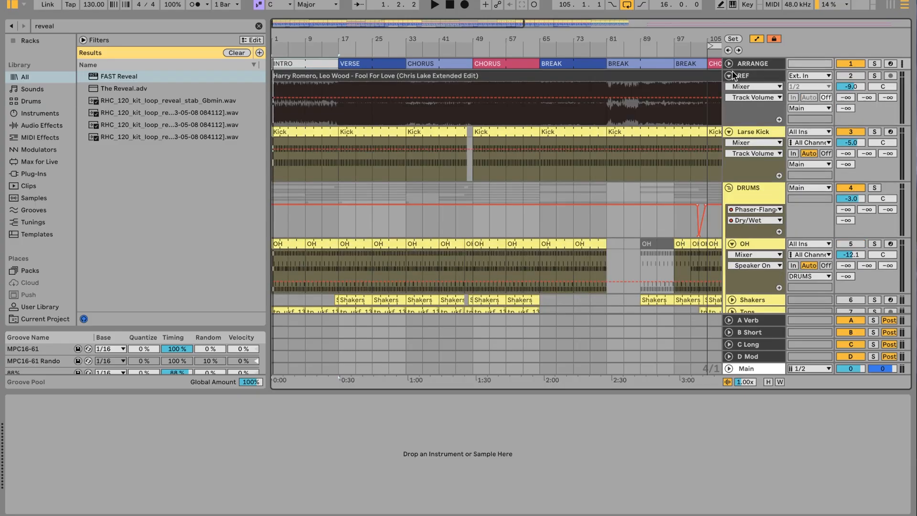
{"action": "left_click", "coordinate": [730, 75]}
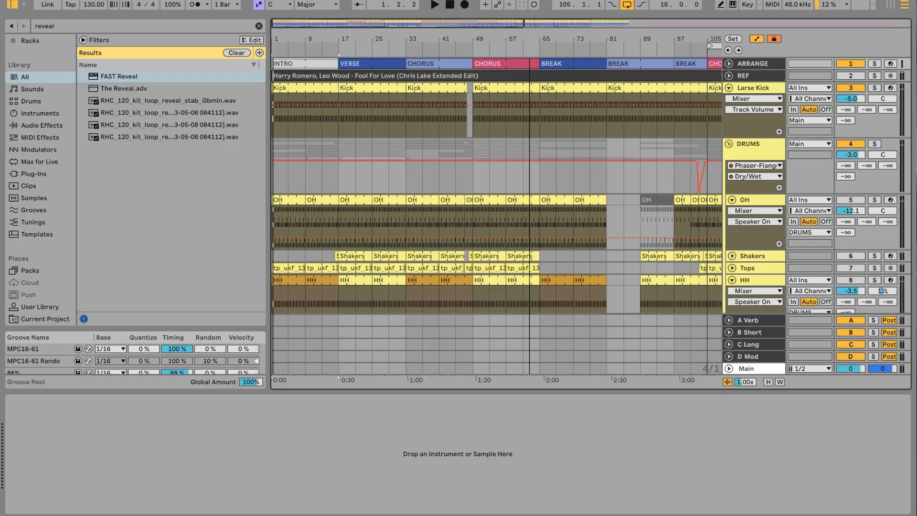
{"action": "left_click_drag", "start_coordinate": [527, 43], "coordinate": [273, 39]}
{"action": "left_click_drag", "start_coordinate": [381, 39], "coordinate": [386, 60]}
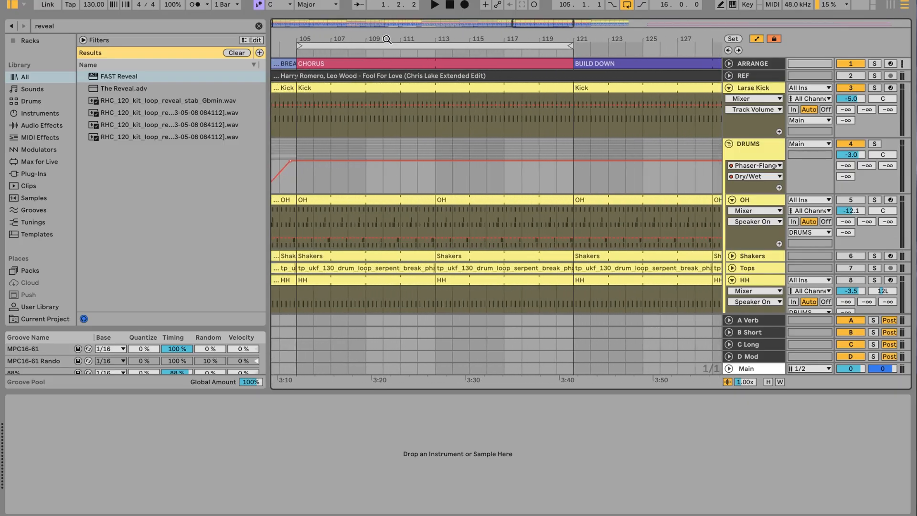
{"action": "scroll", "coordinate": [445, 111], "scroll_direction": "left", "scroll_amount": 1}
{"action": "scroll", "coordinate": [445, 111], "scroll_direction": "left", "scroll_amount": 1}
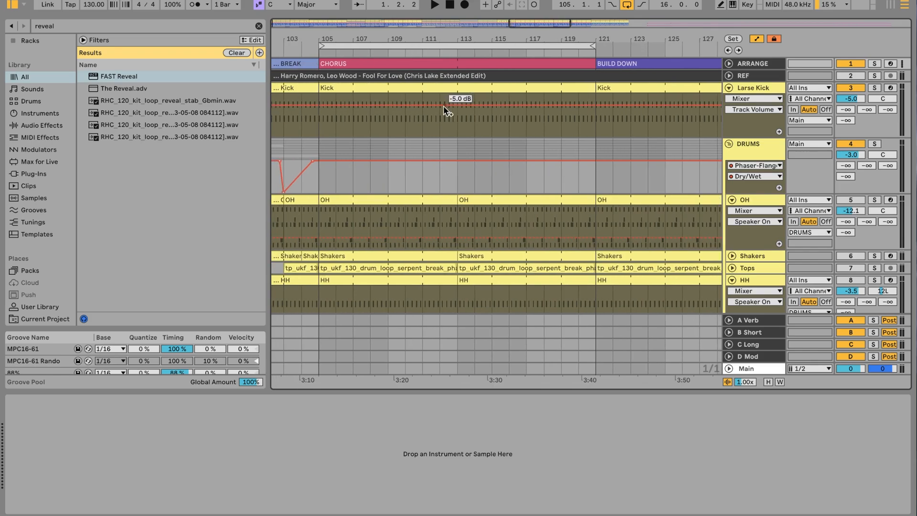
Compare the device chains of the Larse Kick track and the DRUMS group, ending on Larse Kick
{"action": "left_click", "coordinate": [756, 88]}
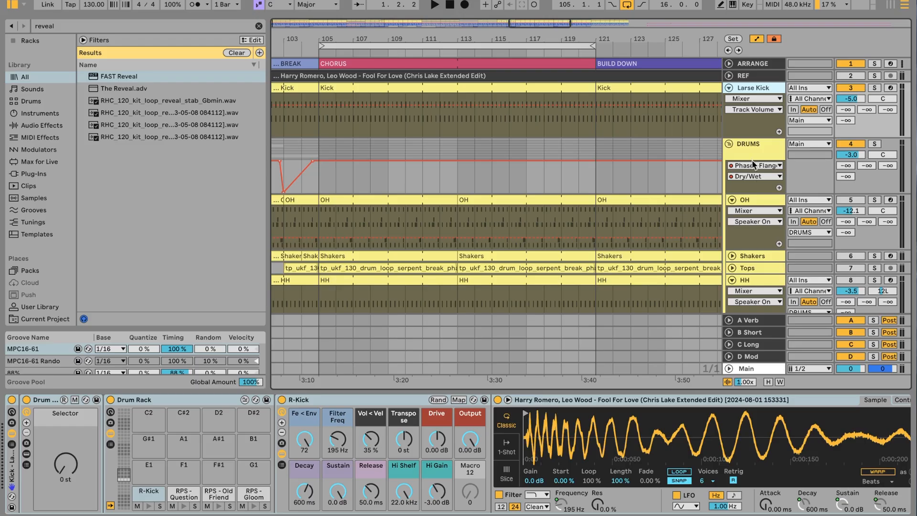
{"action": "left_click", "coordinate": [758, 153]}
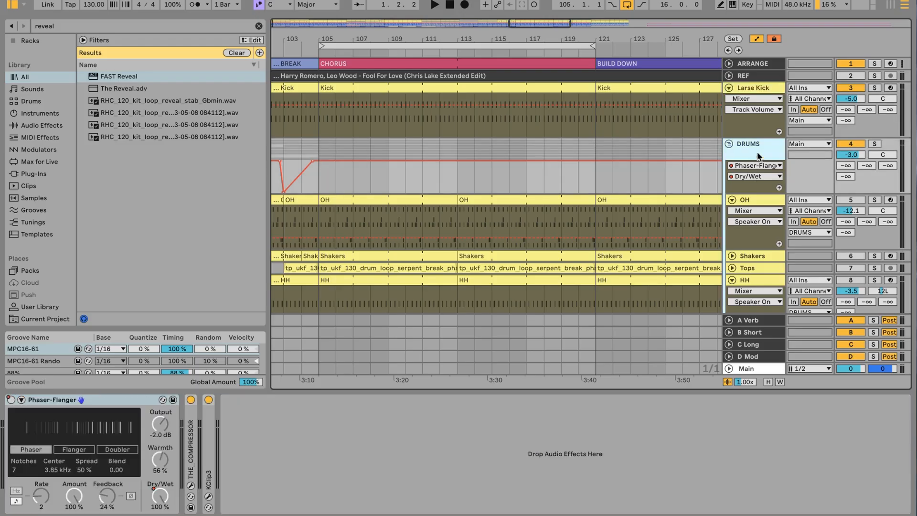
{"action": "left_click", "coordinate": [745, 89]}
{"action": "left_click", "coordinate": [759, 149]}
{"action": "left_click", "coordinate": [751, 81]}
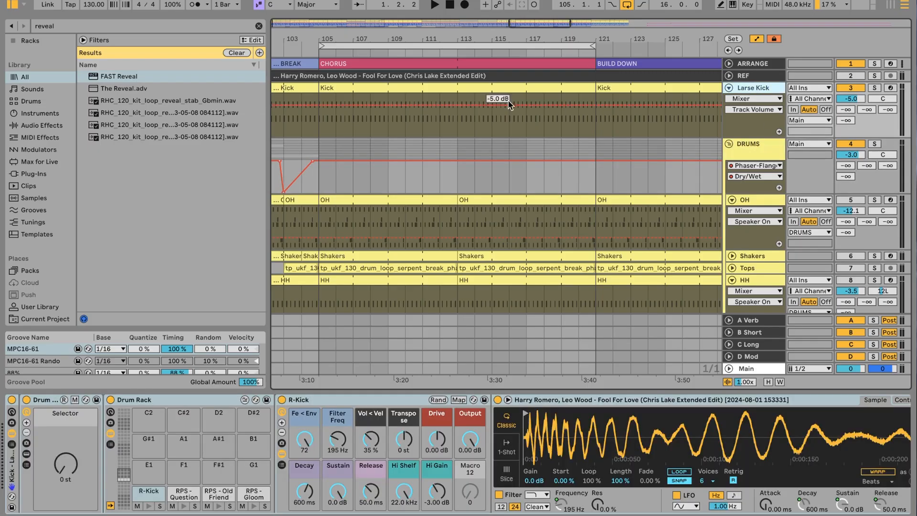
Open the Kick clip of the bar-105 CHORUS and examine its note pattern across the kick layers
{"action": "left_click", "coordinate": [460, 86]}
{"action": "double_click", "coordinate": [443, 86]}
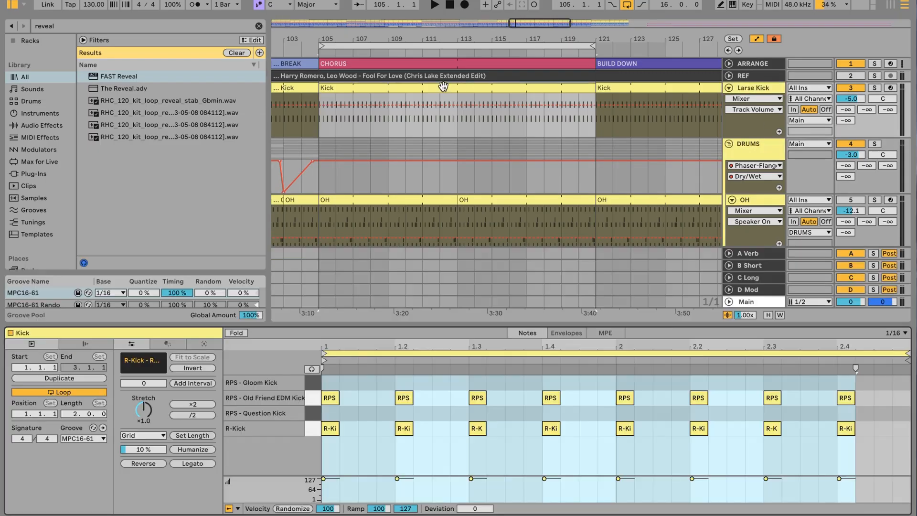
{"action": "left_click", "coordinate": [331, 374]}
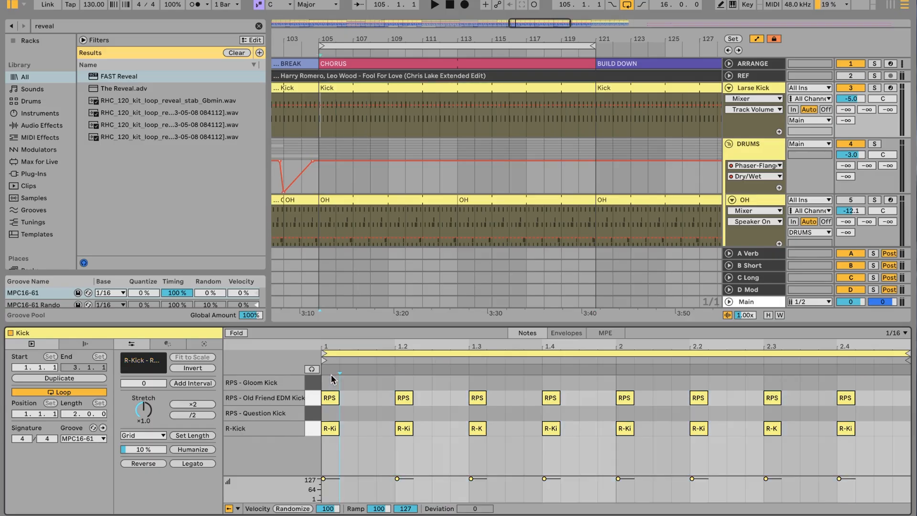
{"action": "left_click", "coordinate": [378, 424]}
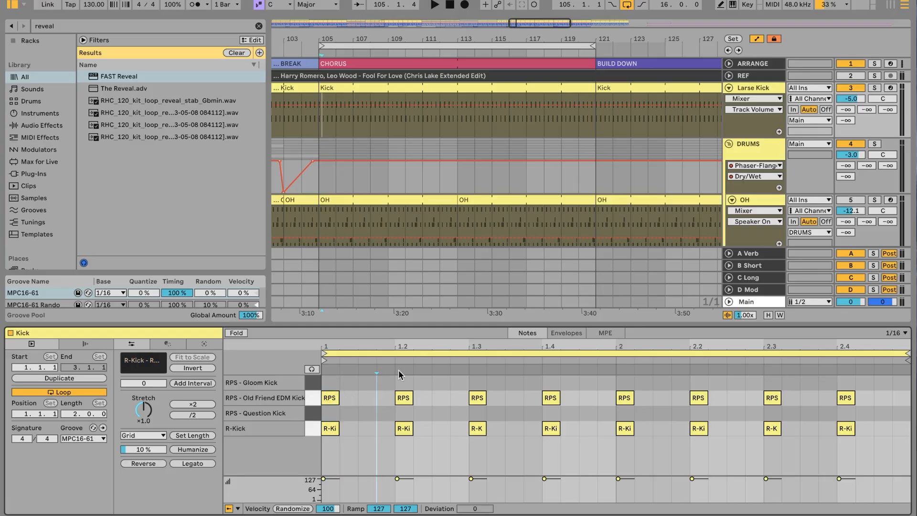
Check the Larse Kick devices, reopen the chorus Kick clip, and select the first-beat RPS - Old Friend EDM Kick and R-Kick notes
{"action": "left_click", "coordinate": [771, 87]}
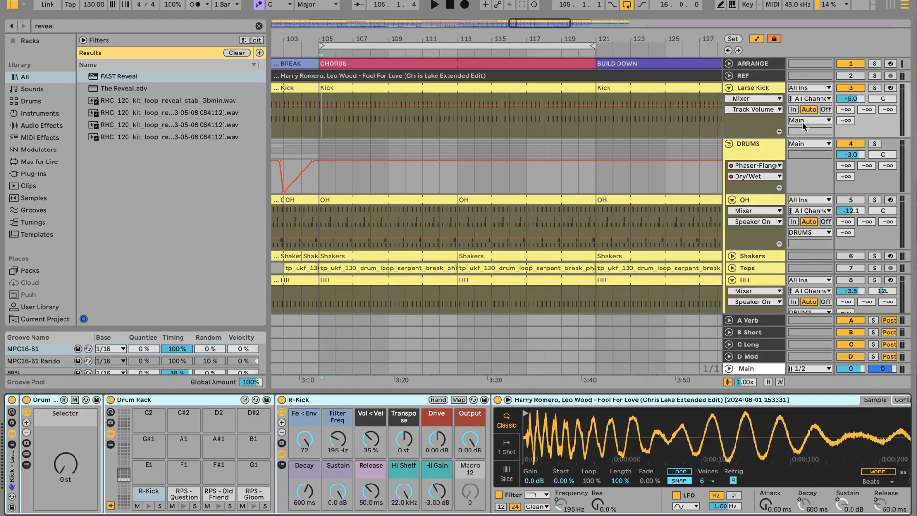
{"action": "left_click", "coordinate": [450, 91]}
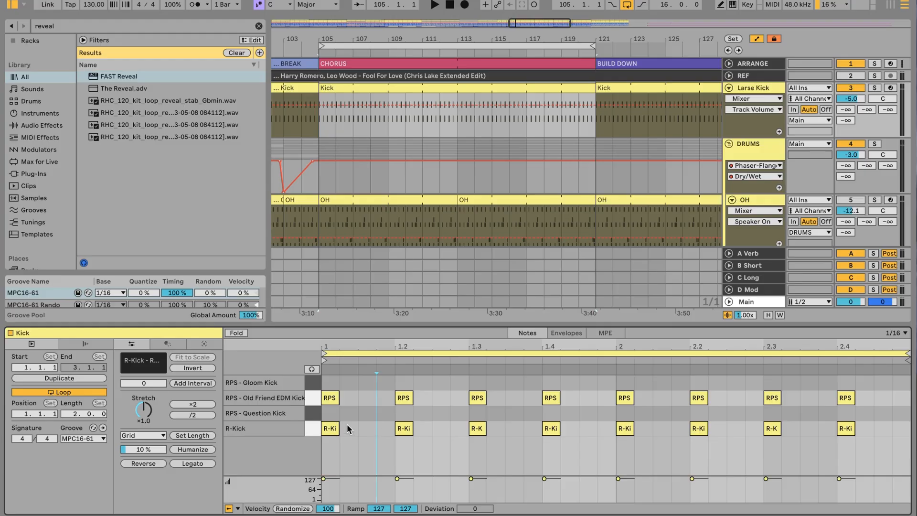
{"action": "left_click_drag", "start_coordinate": [335, 384], "coordinate": [339, 434]}
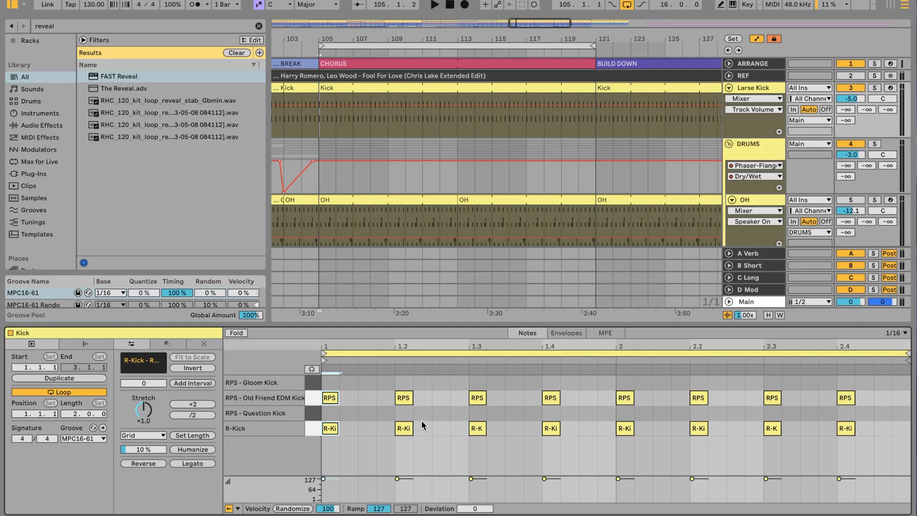
Play the CHORUS from bar 105 while toggling the REF solo to compare kicks, then stop and select the chorus Kick clip
{"action": "left_click", "coordinate": [320, 120]}
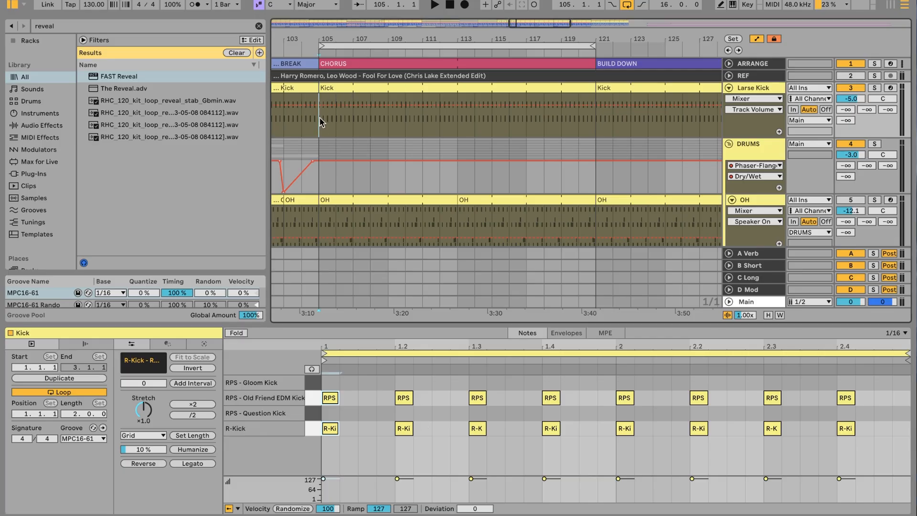
{"action": "key", "text": "space"}
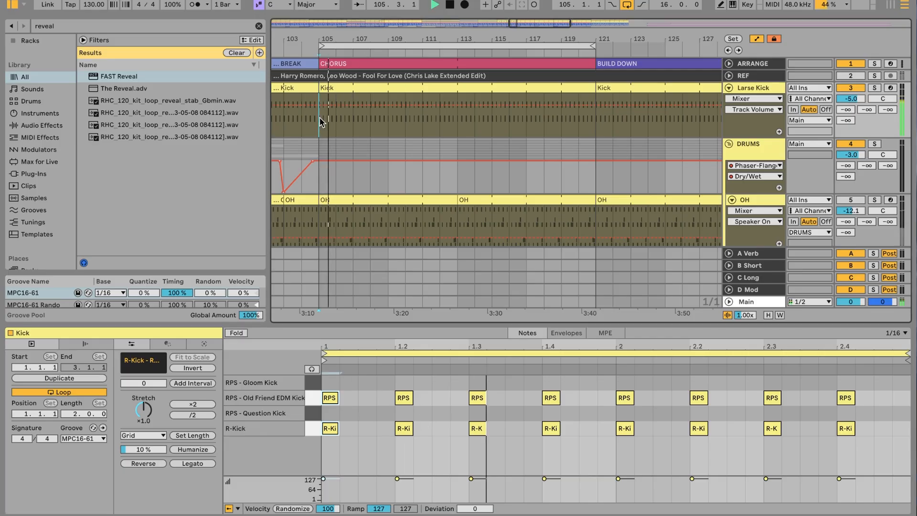
{"action": "key", "text": "s"}
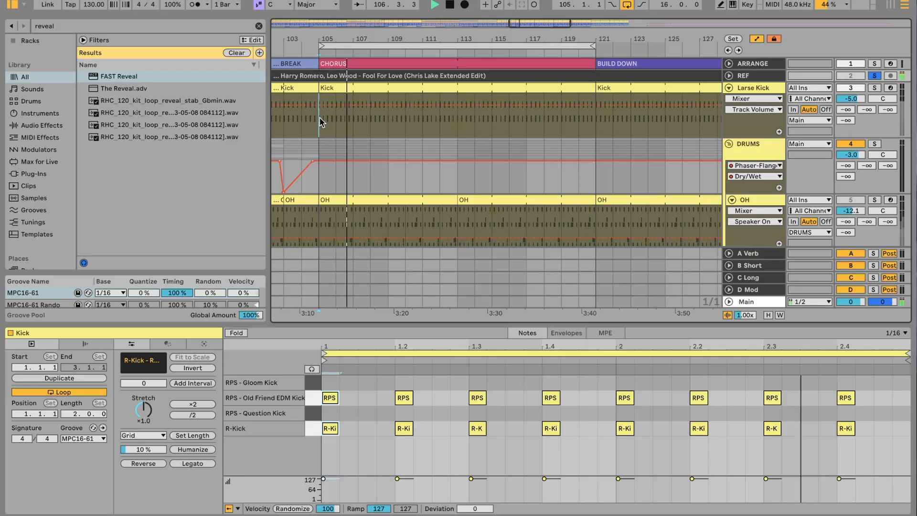
{"action": "key", "text": "space"}
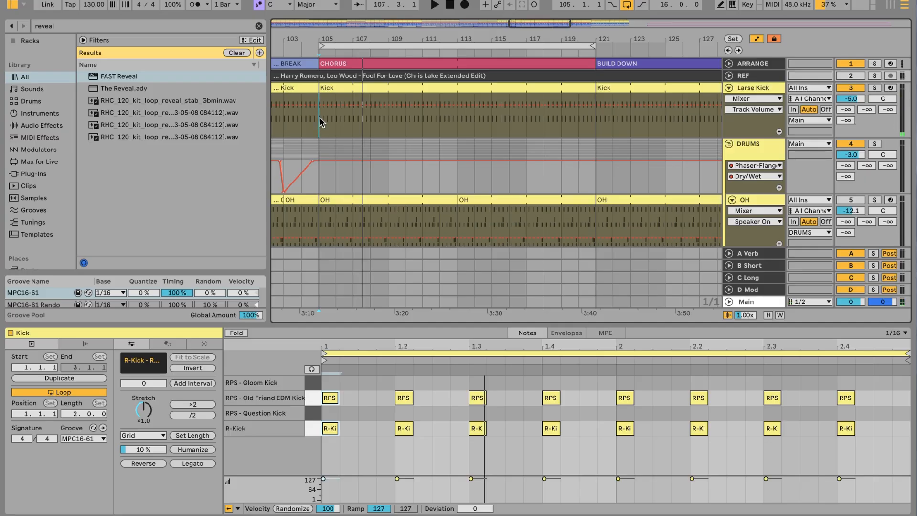
{"action": "left_click", "coordinate": [362, 89]}
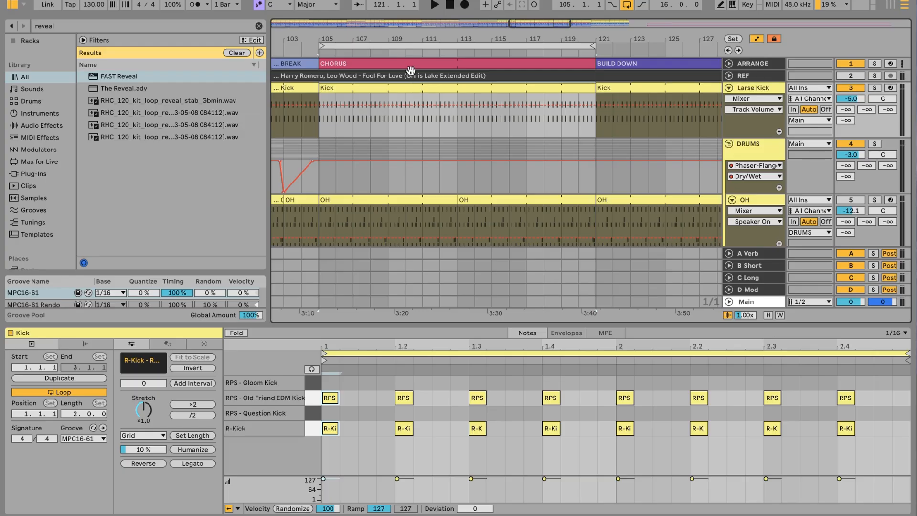
Expand the REF track and select the OUTRO section clip at the end of the arrangement
{"action": "left_click_drag", "start_coordinate": [387, 38], "coordinate": [450, 37]}
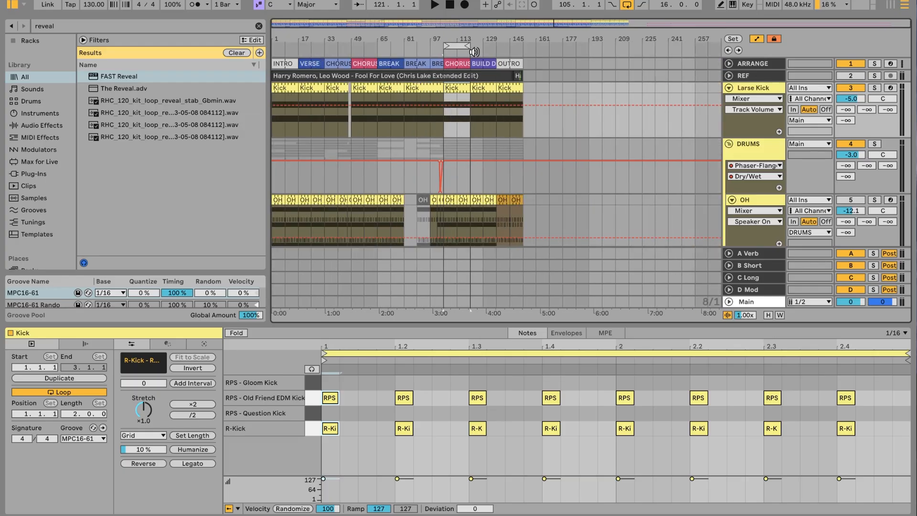
{"action": "left_click", "coordinate": [730, 75]}
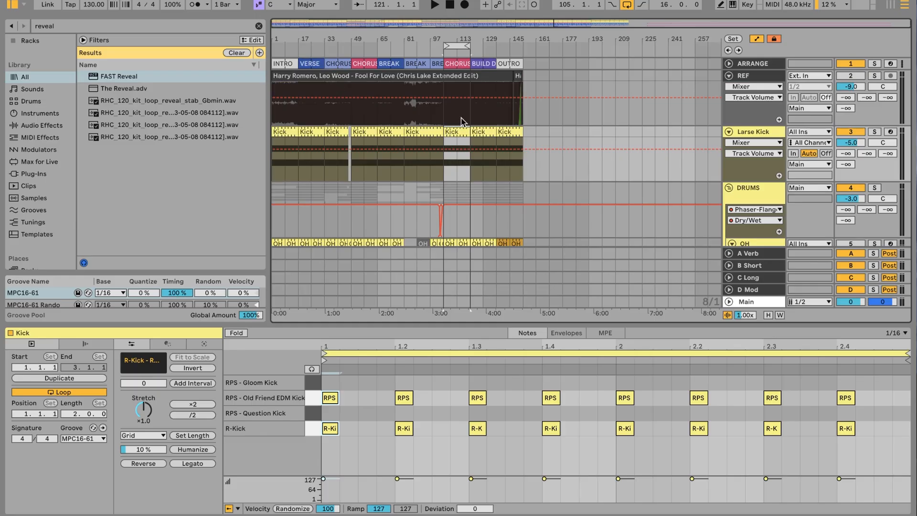
{"action": "left_click_drag", "start_coordinate": [529, 39], "coordinate": [450, 117]}
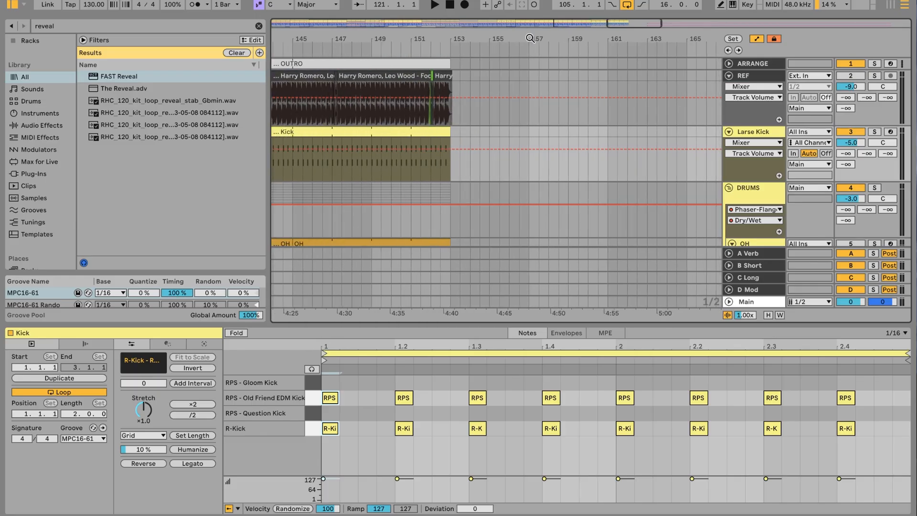
{"action": "left_click", "coordinate": [329, 61]}
{"action": "scroll", "coordinate": [329, 60], "scroll_direction": "left", "scroll_amount": 5}
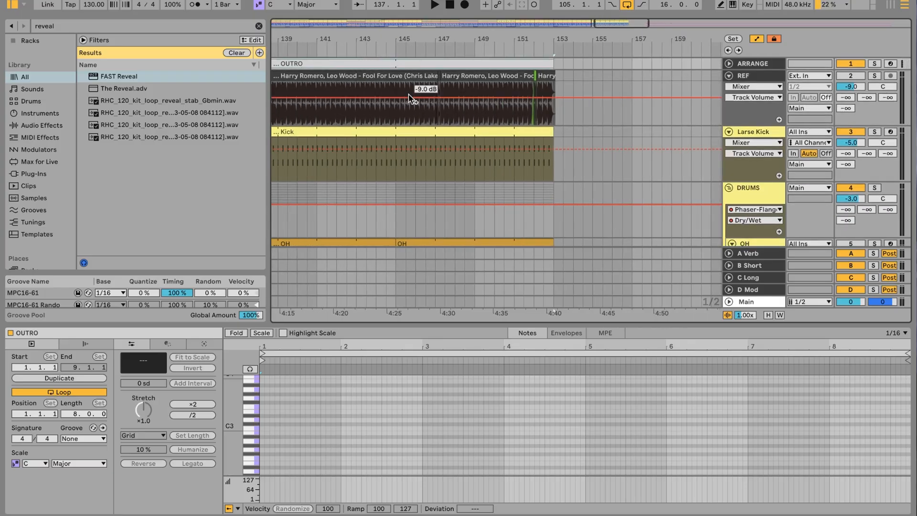
Play the soloed REF track from about bar 151 to hear the isolated kicks of the outro
{"action": "left_click", "coordinate": [503, 113]}
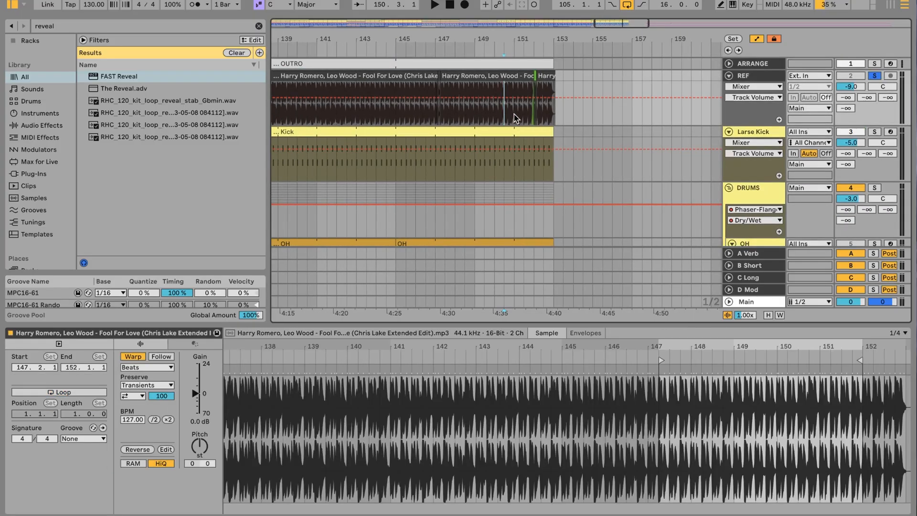
{"action": "key", "text": "space"}
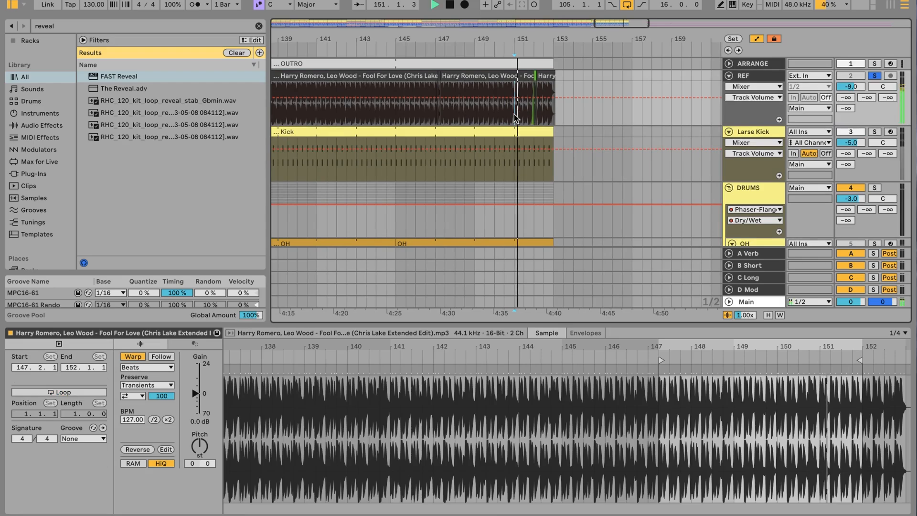
{"action": "key", "text": "space"}
Select the green kick slice at bar 152 on the REF track and audition it repeatedly
{"action": "left_click_drag", "start_coordinate": [537, 32], "coordinate": [542, 38]}
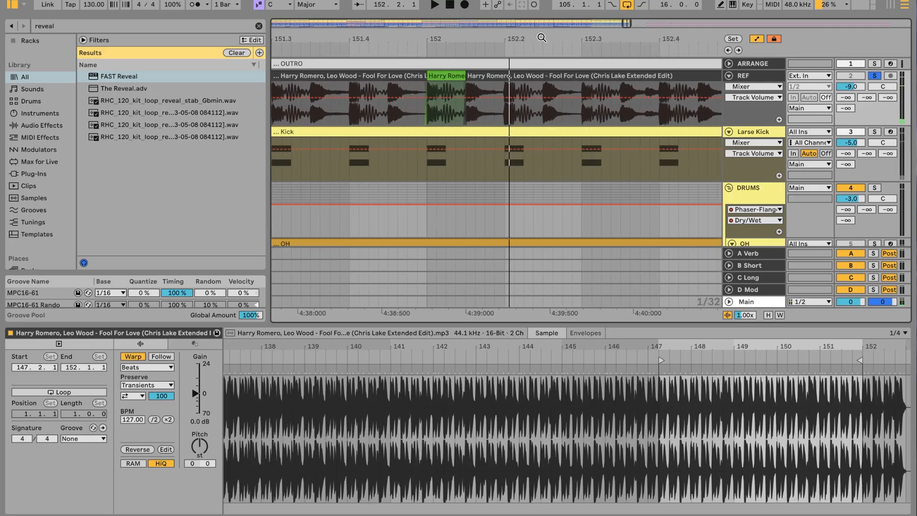
{"action": "left_click", "coordinate": [431, 75]}
{"action": "key", "text": "space"}
{"action": "key", "text": "space"}
{"action": "key", "text": "space"}
{"action": "key", "text": "space"}
{"action": "key", "text": "space"}
{"action": "key", "text": "space"}
{"action": "key", "text": "space"}
{"action": "key", "text": "space"}
{"action": "key", "text": "space"}
{"action": "key", "text": "space"}
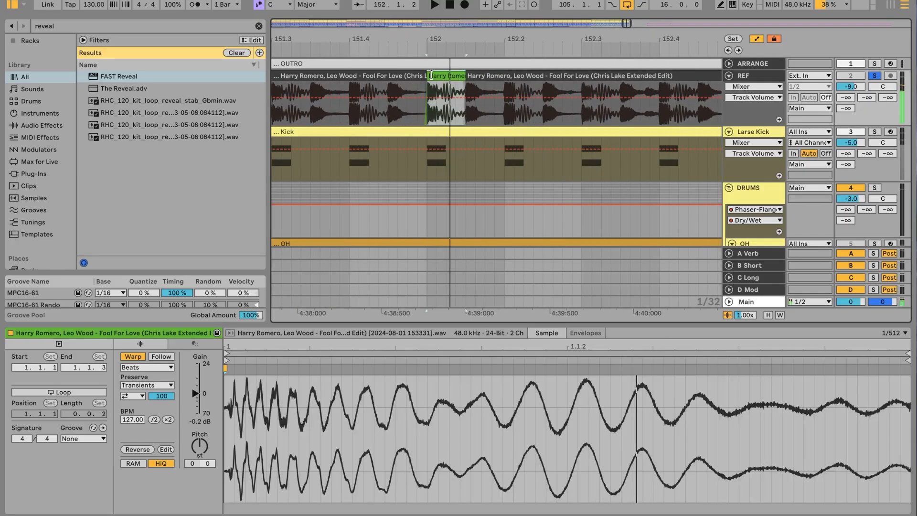
{"action": "key", "text": "space"}
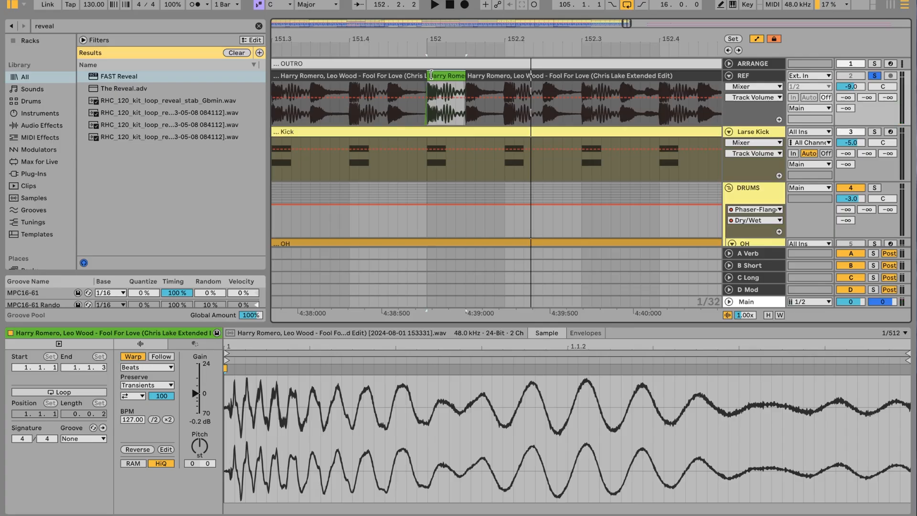
Turn off the REF solo, select the green kick slice at bar 152, and reveal its consolidated sample in the browser
{"action": "left_click", "coordinate": [875, 76]}
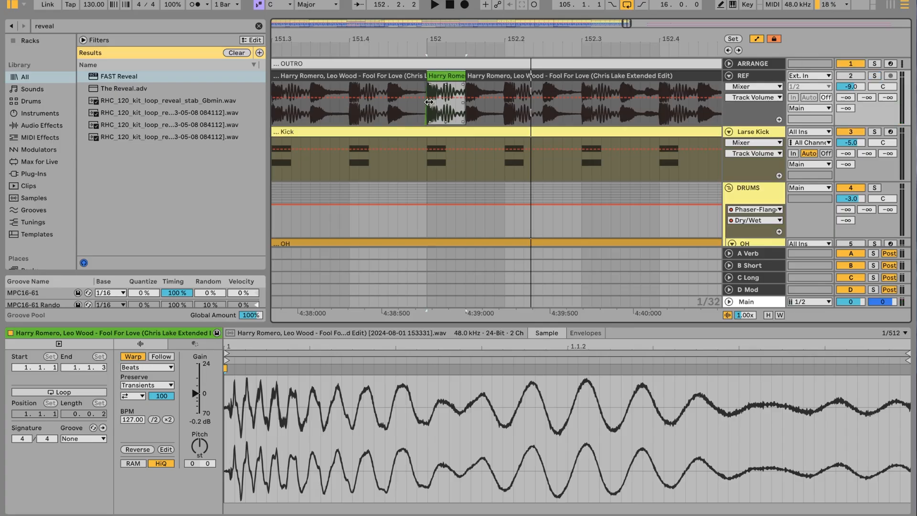
{"action": "left_click", "coordinate": [428, 117]}
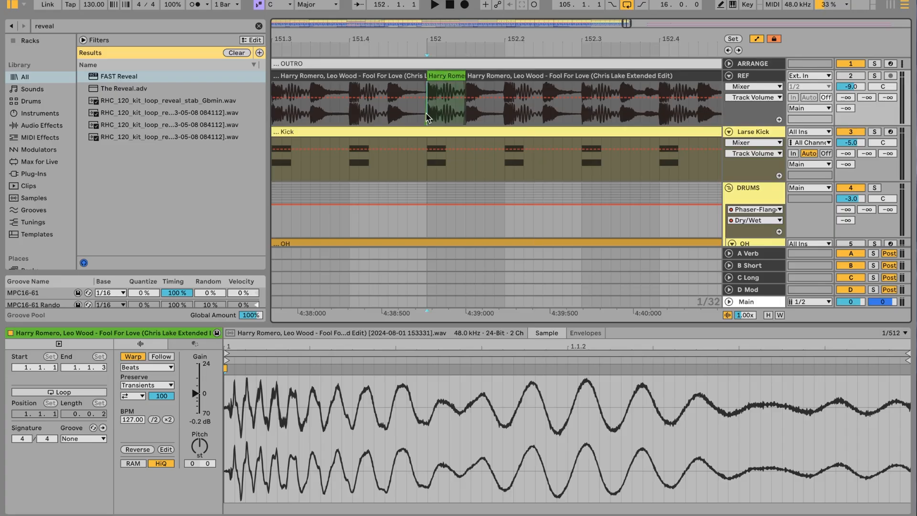
{"action": "left_click", "coordinate": [456, 75]}
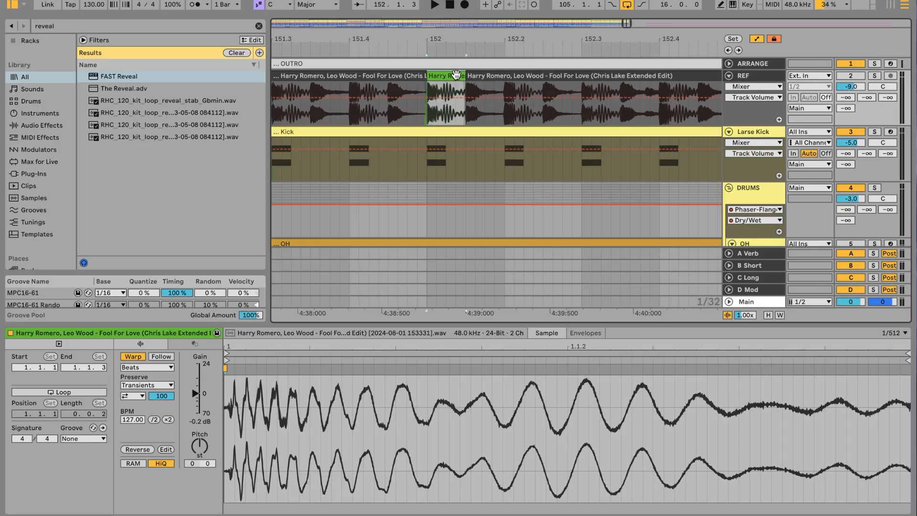
{"action": "left_click", "coordinate": [368, 333]}
{"action": "key", "text": "space"}
Select the reference clip following the green slice and examine its waveform around bar 152
{"action": "mouse_move", "coordinate": [628, 347]}
{"action": "left_mouse_down"}
{"action": "mouse_move", "coordinate": [627, 365]}
{"action": "mouse_move", "coordinate": [629, 347]}
{"action": "left_mouse_up"}
{"action": "left_click", "coordinate": [517, 79]}
{"action": "left_click_drag", "start_coordinate": [517, 345], "coordinate": [517, 325]}
{"action": "left_click_drag", "start_coordinate": [885, 346], "coordinate": [905, 346]}
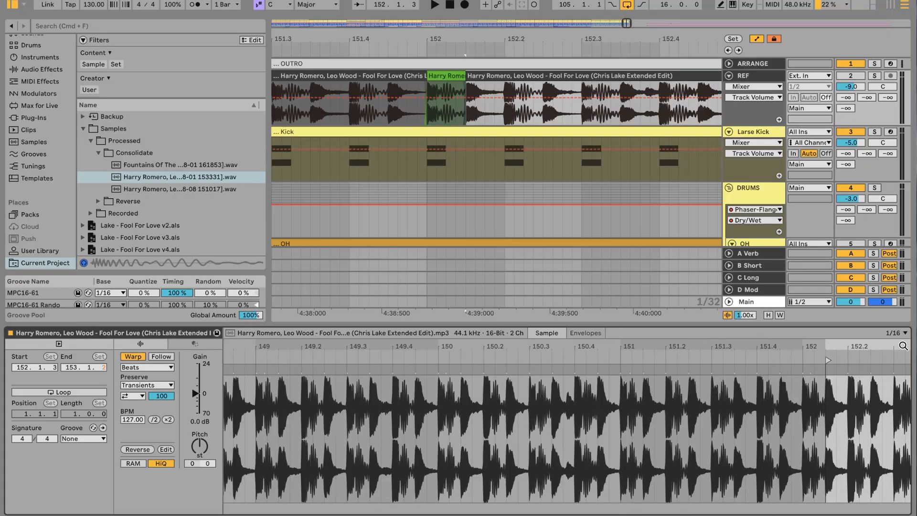
Select the green kick slice again, and compare the Larse Kick devices with the Spectrum on the soloed REF track
{"action": "left_click", "coordinate": [453, 75]}
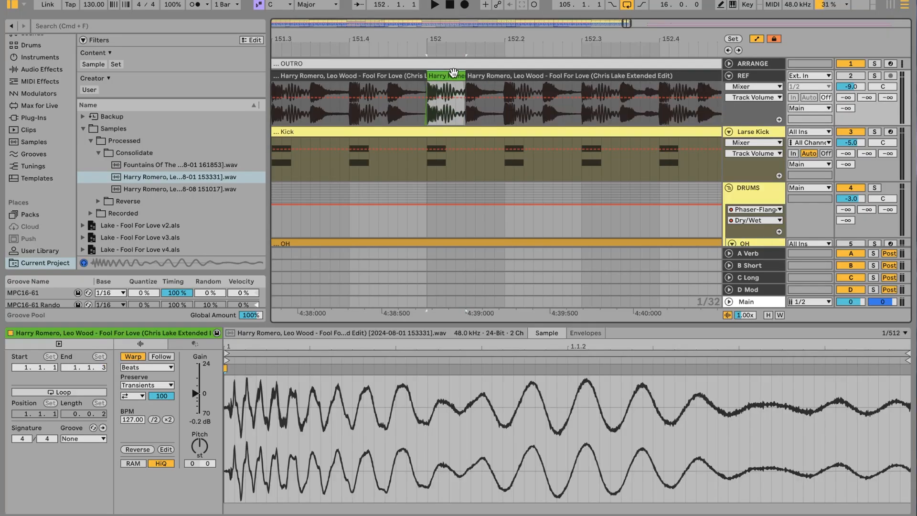
{"action": "left_click", "coordinate": [761, 130]}
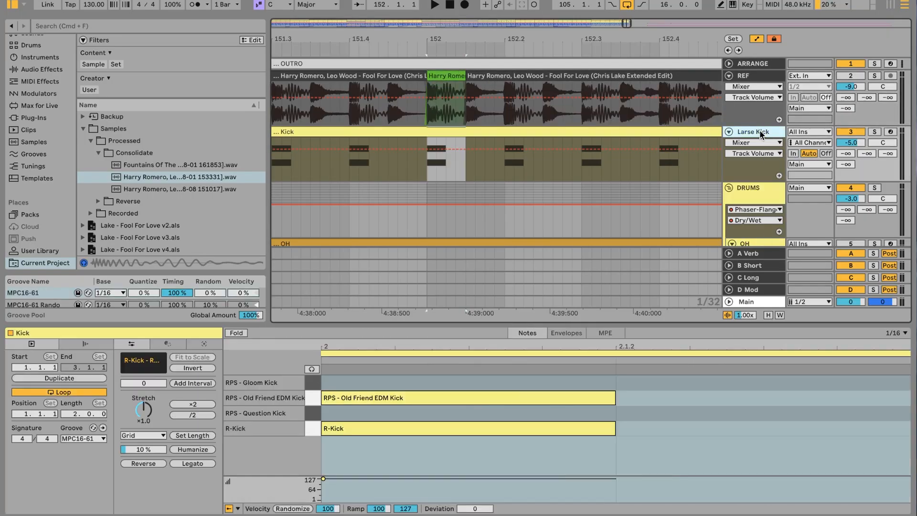
{"action": "key", "text": "shift+Tab"}
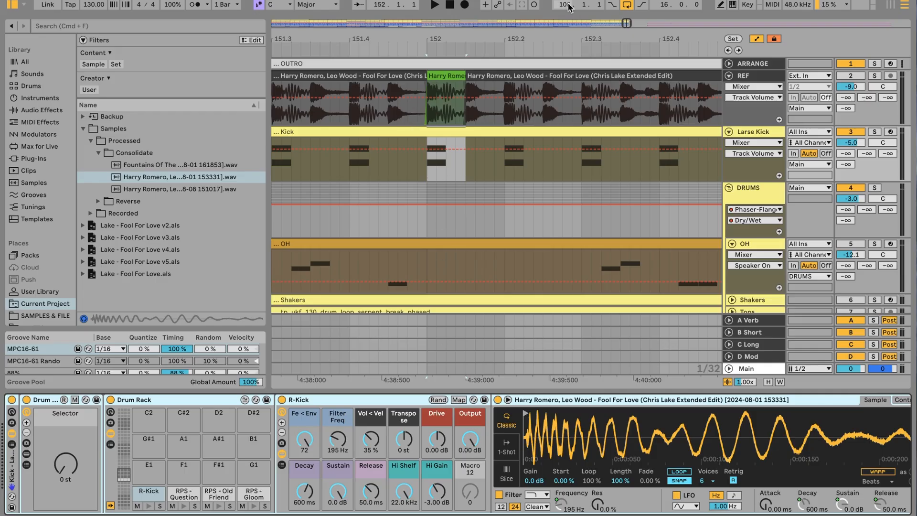
{"action": "key", "text": "Up"}
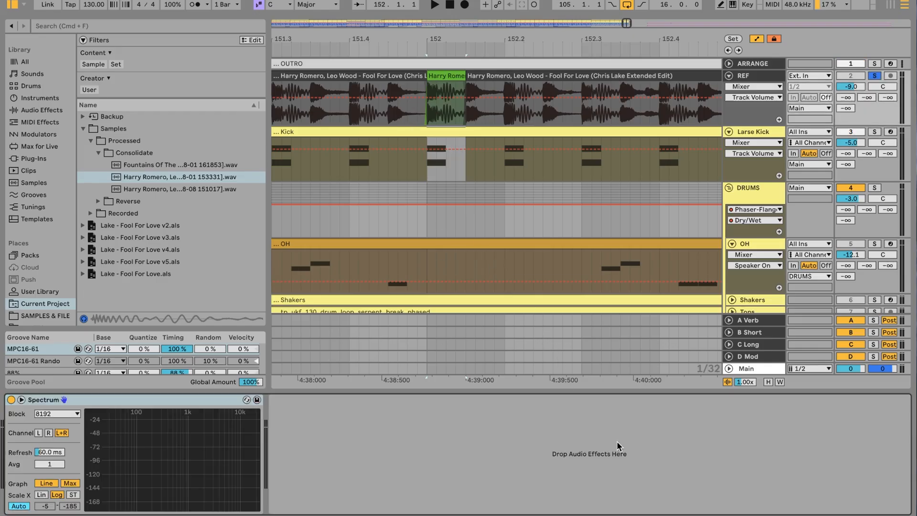
Turn off filter band 1 of the EQ Eight in the Larse Kick rack and audition the R-Kick pad
{"action": "left_click", "coordinate": [764, 133]}
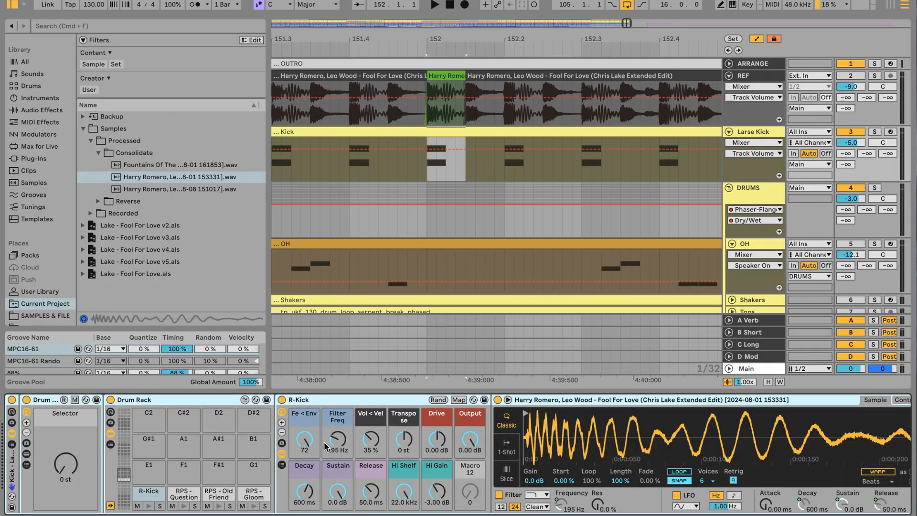
{"action": "scroll", "coordinate": [323, 444], "scroll_direction": "right", "scroll_amount": 5}
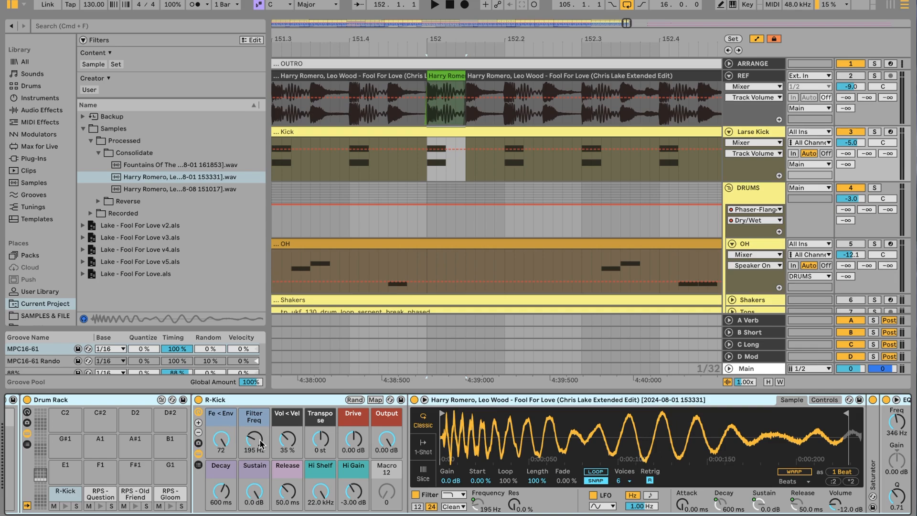
{"action": "scroll", "coordinate": [260, 444], "scroll_direction": "right", "scroll_amount": 10}
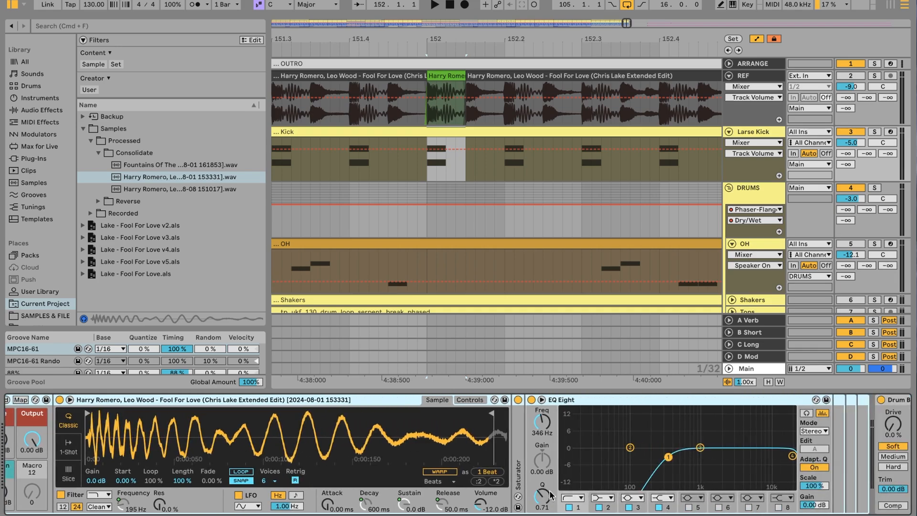
{"action": "left_click", "coordinate": [569, 507]}
{"action": "scroll", "coordinate": [211, 483], "scroll_direction": "left", "scroll_amount": 10}
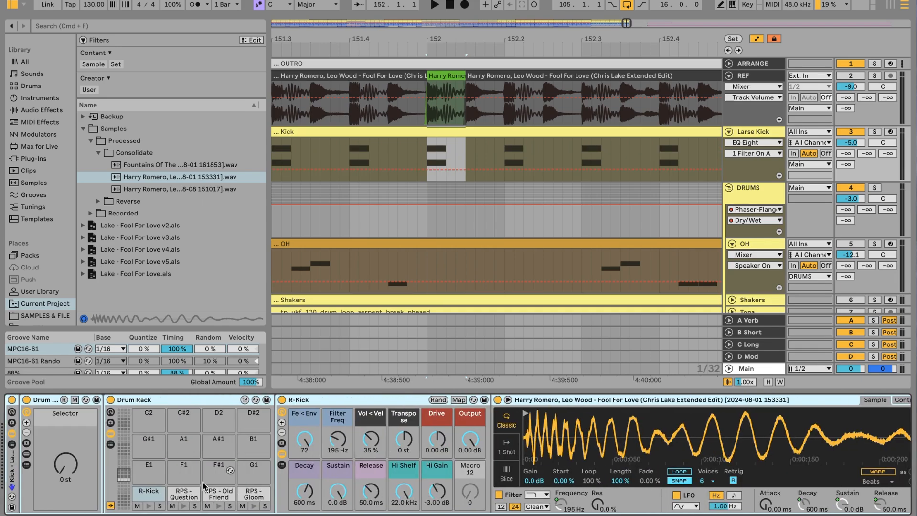
{"action": "left_click", "coordinate": [149, 506]}
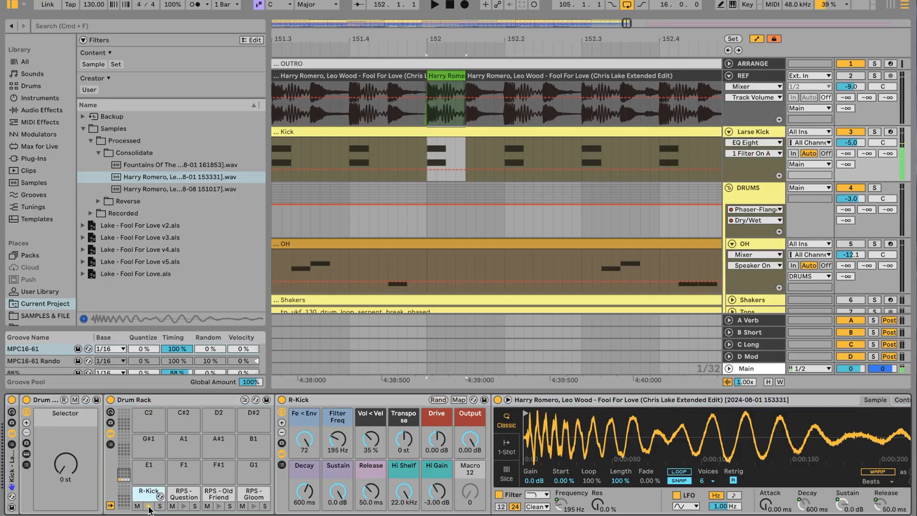
Audition R-Kick with its Filter Freq opened to 22.0 kHz, undo that change, and audition it again
{"action": "left_click_drag", "start_coordinate": [337, 440], "coordinate": [338, 392]}
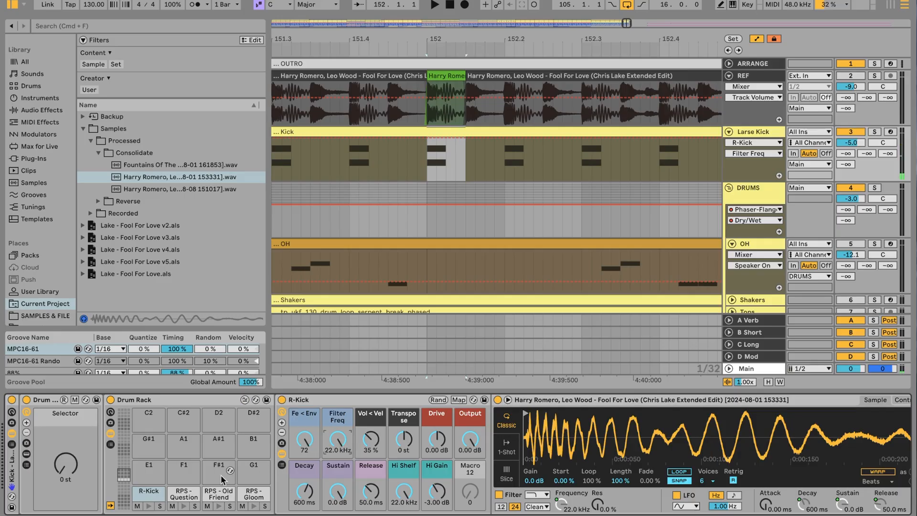
{"action": "left_click", "coordinate": [149, 507]}
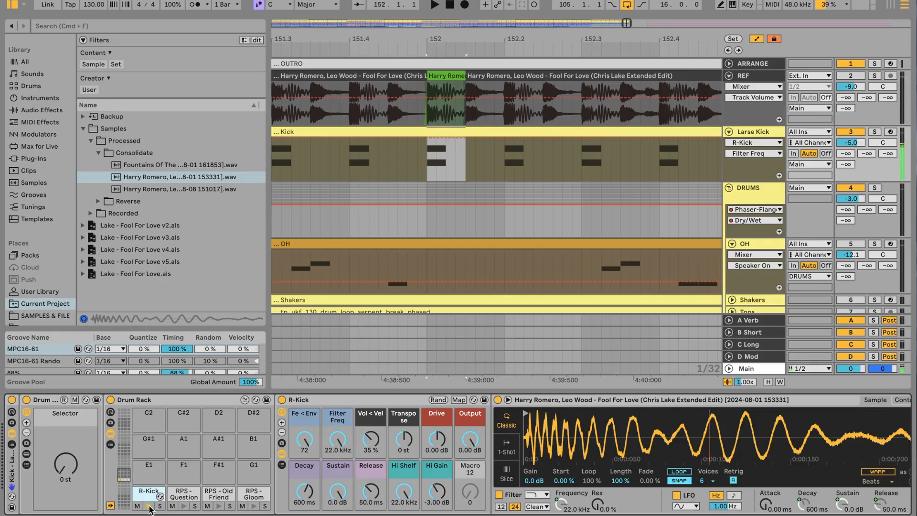
{"action": "key", "text": "super+z"}
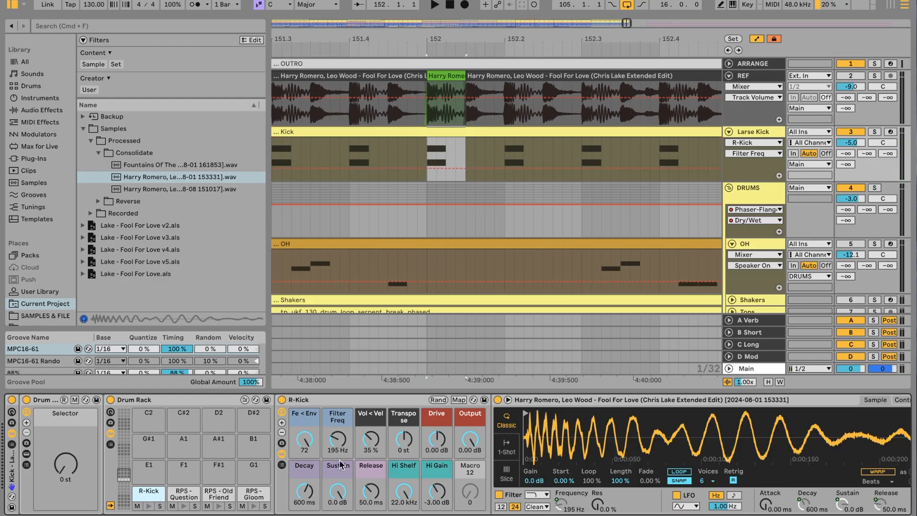
{"action": "left_click", "coordinate": [148, 506]}
{"action": "left_click", "coordinate": [148, 506]}
Play the green kick slice at bar 152 on the REF track and reveal its sample in the browser
{"action": "left_click", "coordinate": [453, 76]}
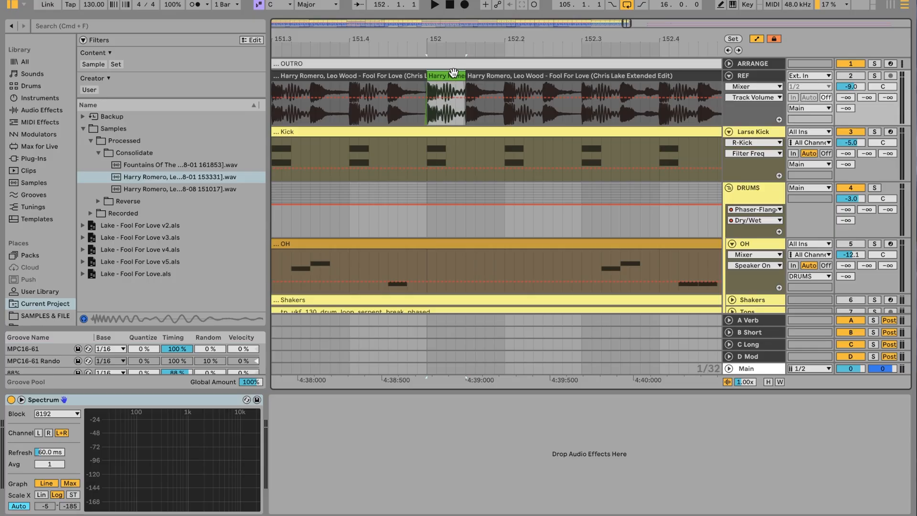
{"action": "key", "text": "space"}
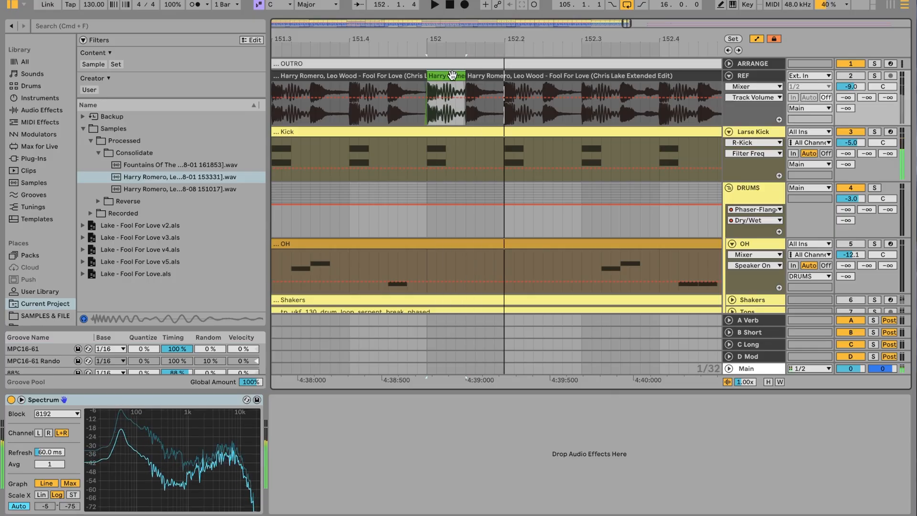
{"action": "right_click", "coordinate": [452, 76]}
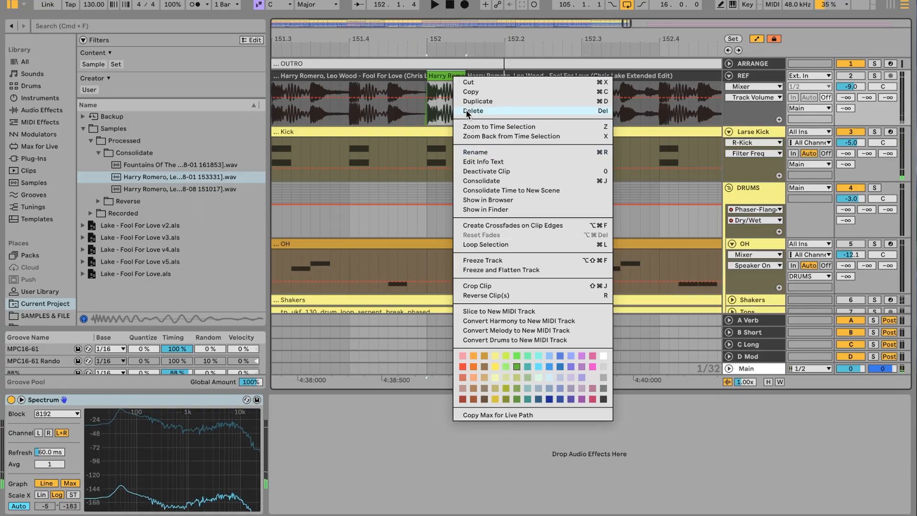
{"action": "left_click", "coordinate": [497, 200]}
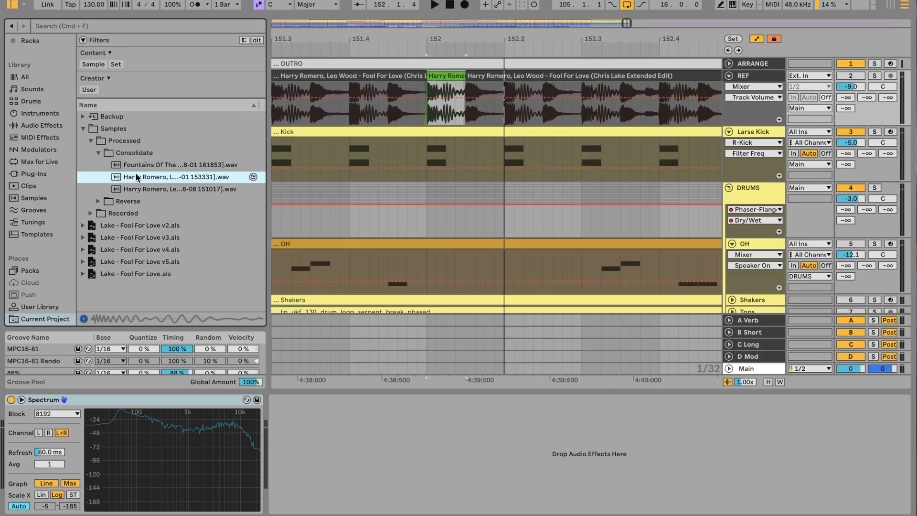
Search the library for sounds similar to the kick sample, preview several matching kicks, and clear the search
{"action": "left_click", "coordinate": [253, 176]}
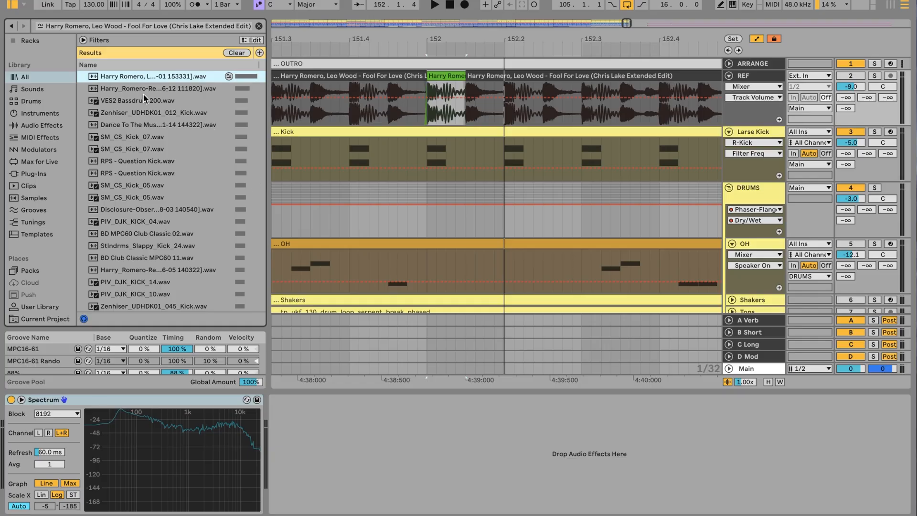
{"action": "left_click", "coordinate": [139, 99]}
{"action": "left_click", "coordinate": [131, 115]}
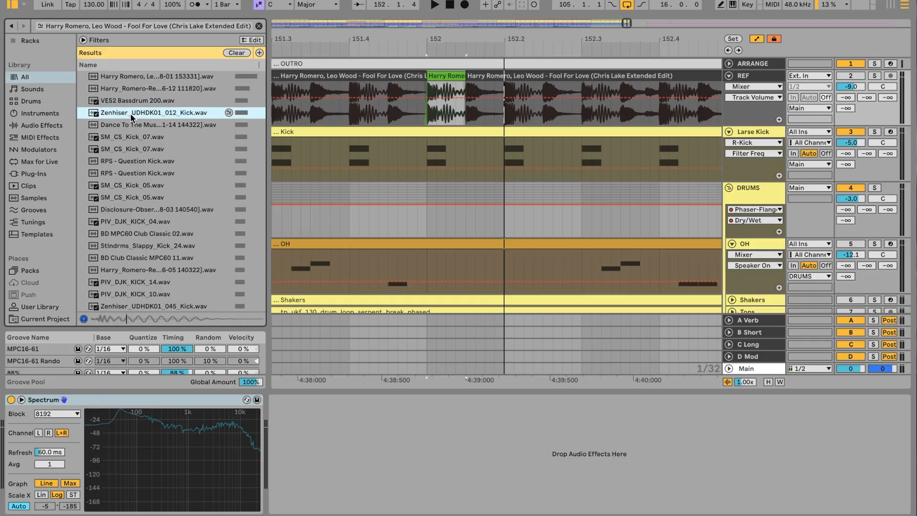
{"action": "left_click", "coordinate": [130, 75]}
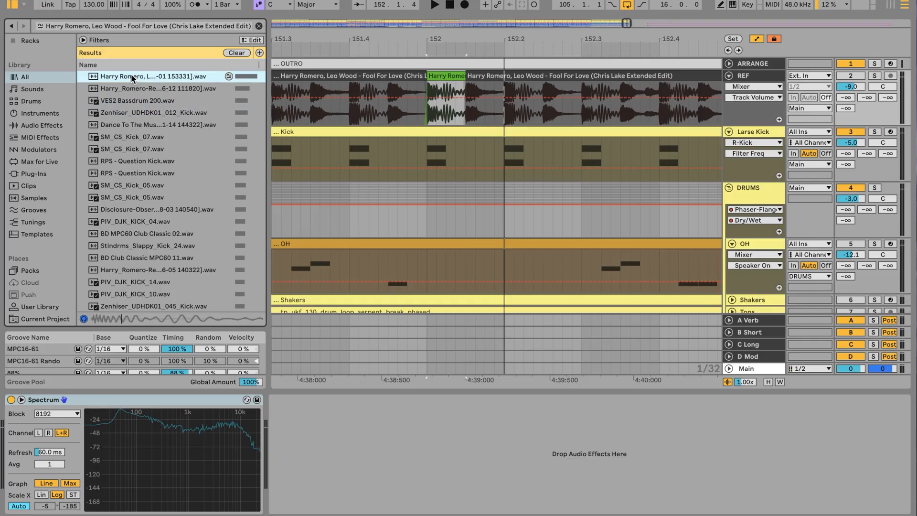
{"action": "left_click", "coordinate": [127, 136]}
{"action": "left_click", "coordinate": [135, 149]}
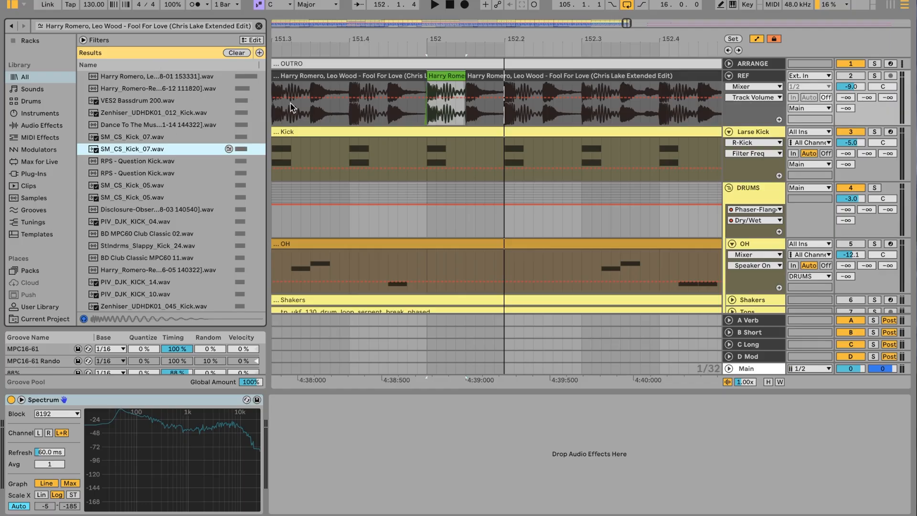
{"action": "left_click", "coordinate": [258, 25]}
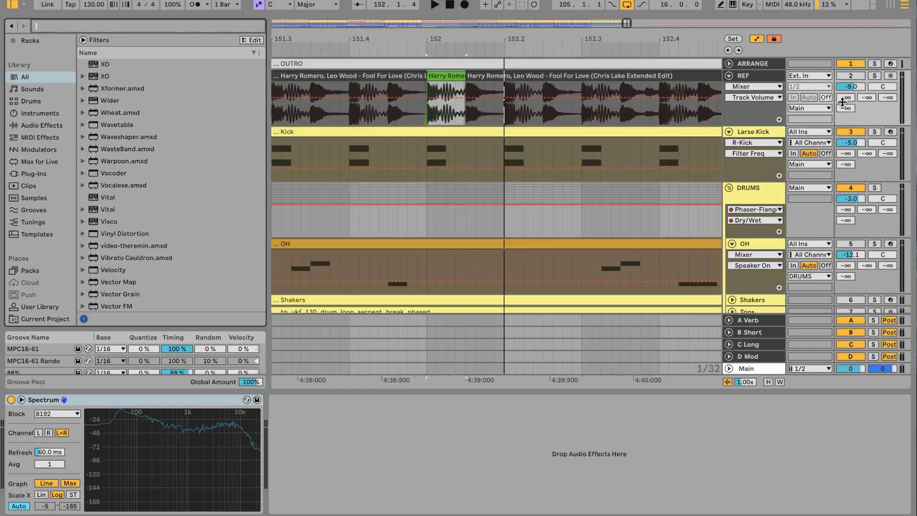
Audition the RPS - Question, Old Friend and Gloom kicks and R-Kick in the Larse Kick Drum Rack
{"action": "left_click", "coordinate": [763, 132]}
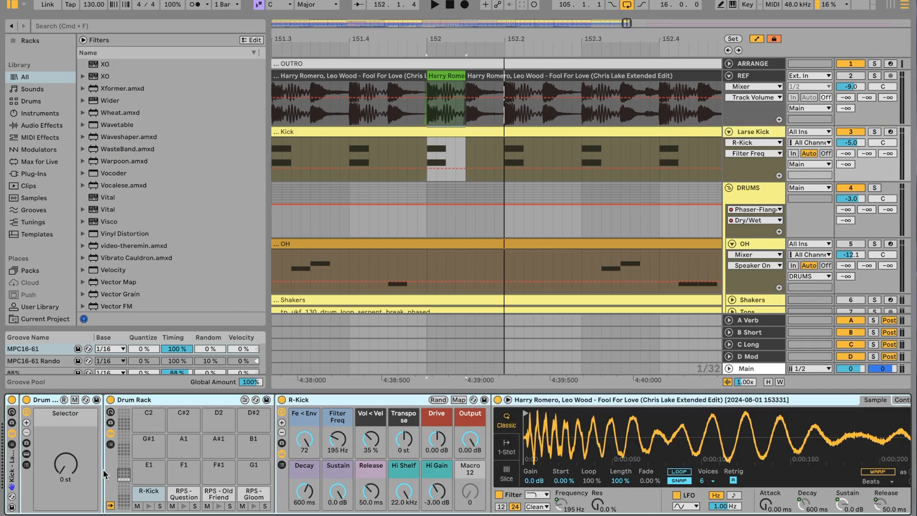
{"action": "left_click", "coordinate": [185, 507]}
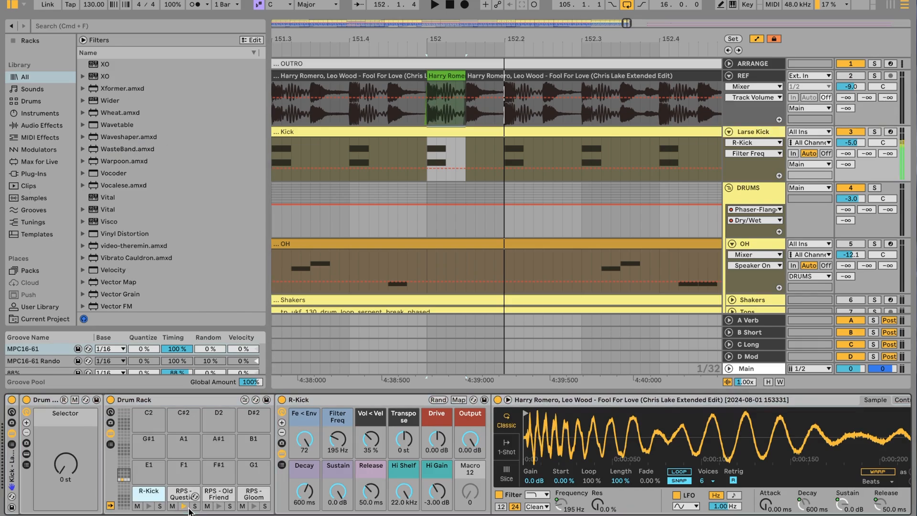
{"action": "left_click", "coordinate": [216, 506]}
{"action": "left_click", "coordinate": [254, 507]}
{"action": "left_click", "coordinate": [218, 506]}
{"action": "left_click", "coordinate": [184, 507]}
{"action": "left_click", "coordinate": [150, 506]}
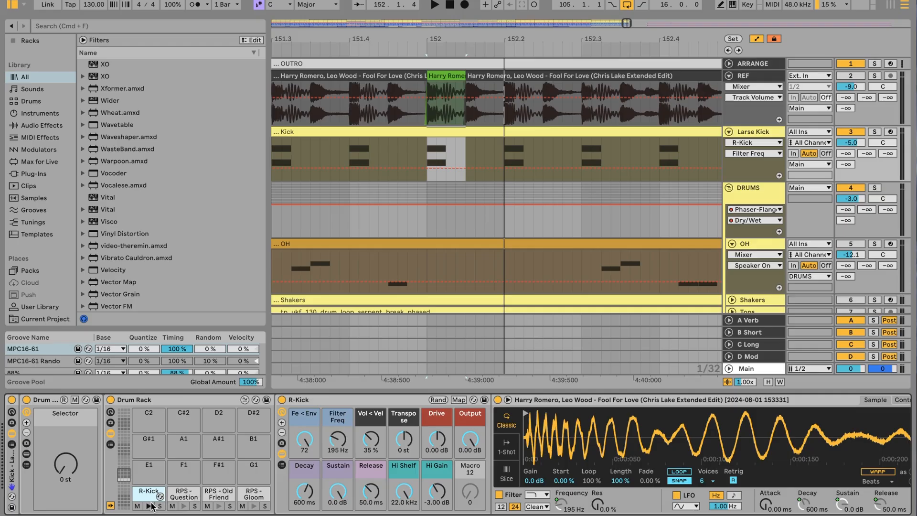
Turn filter band 1 of R-Kick's EQ Eight back on
{"action": "scroll", "coordinate": [151, 507], "scroll_direction": "right", "scroll_amount": 10}
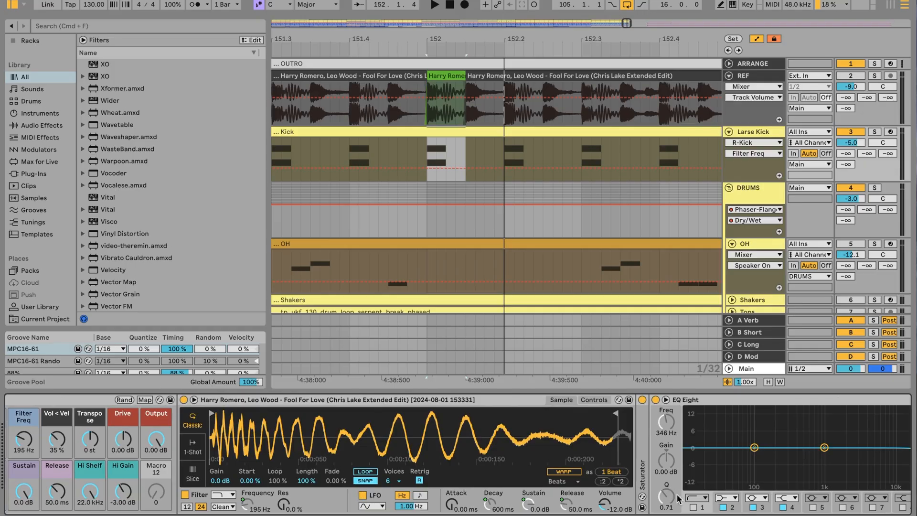
{"action": "left_click", "coordinate": [693, 507]}
{"action": "scroll", "coordinate": [330, 485], "scroll_direction": "left", "scroll_amount": 10}
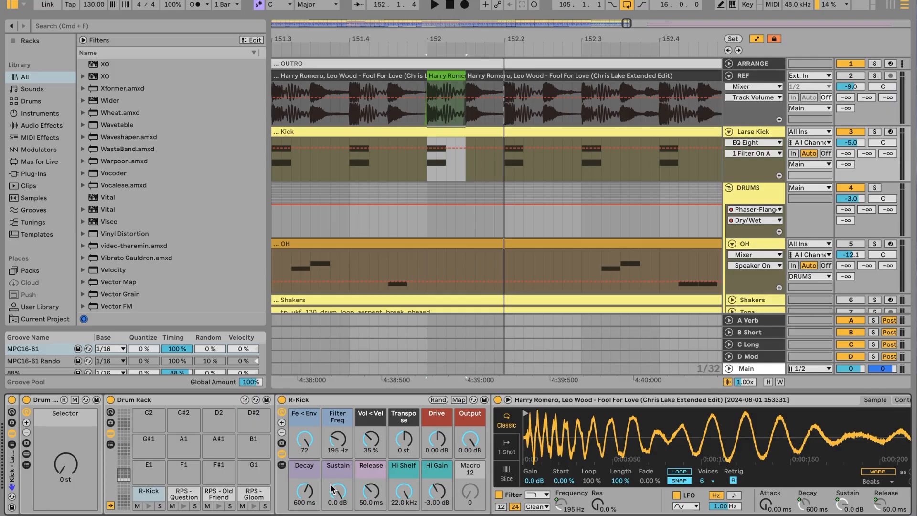
Loop the outro Kick clip on the Larse Kick track from bar 137 for 16 bars and play it
{"action": "left_click_drag", "start_coordinate": [405, 40], "coordinate": [404, 15]}
{"action": "scroll", "coordinate": [383, 121], "scroll_direction": "left", "scroll_amount": 8}
{"action": "left_click_drag", "start_coordinate": [452, 32], "coordinate": [451, 5]}
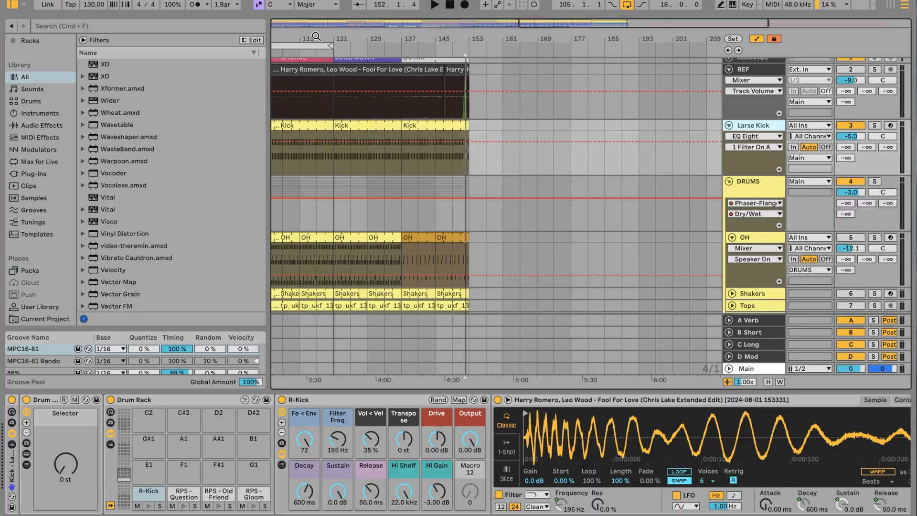
{"action": "scroll", "coordinate": [342, 129], "scroll_direction": "left", "scroll_amount": 8}
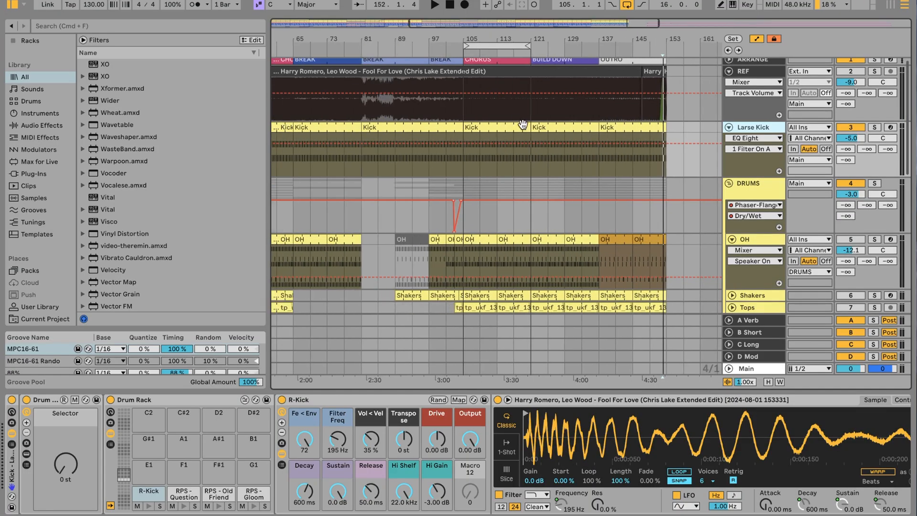
{"action": "left_click", "coordinate": [643, 125]}
{"action": "key", "text": "super+l"}
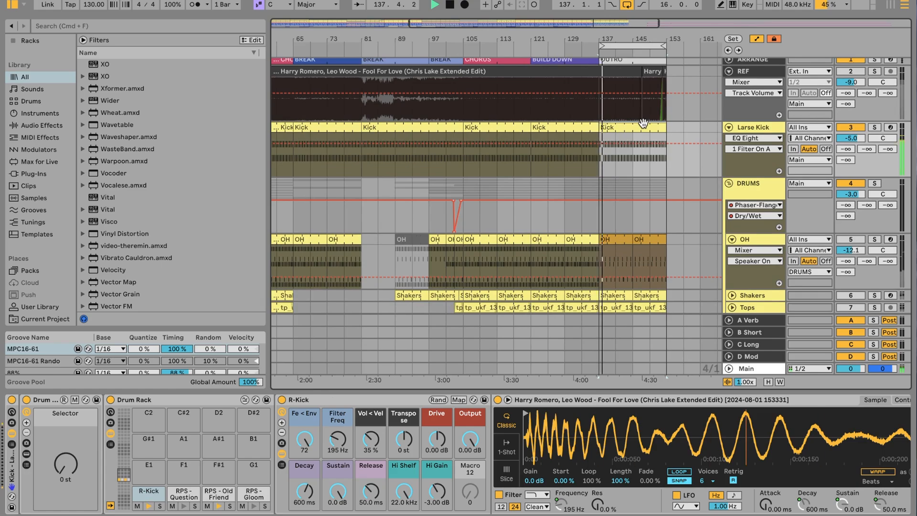
Open the outro Kick clip's notes, select the RPS - Old Friend EDM Kick row, and compare playback with the soloed REF track
{"action": "key", "text": "shift+Tab"}
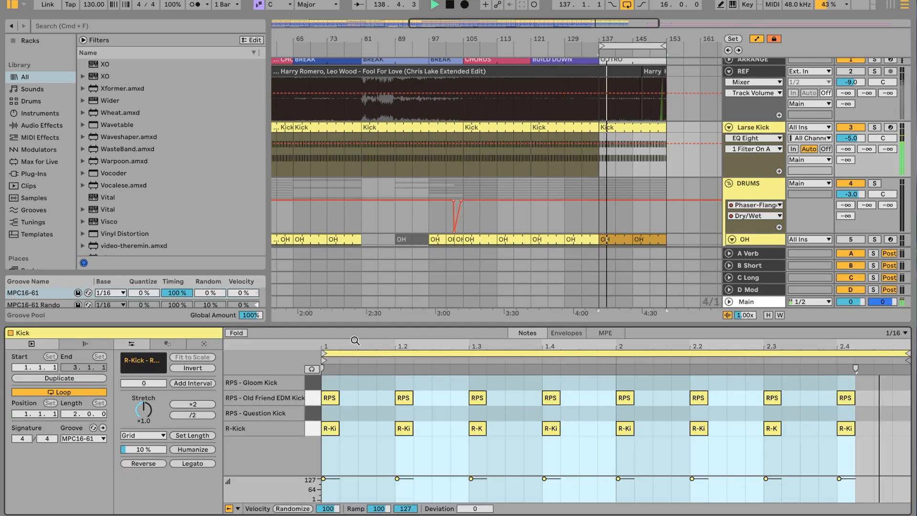
{"action": "left_click", "coordinate": [313, 399]}
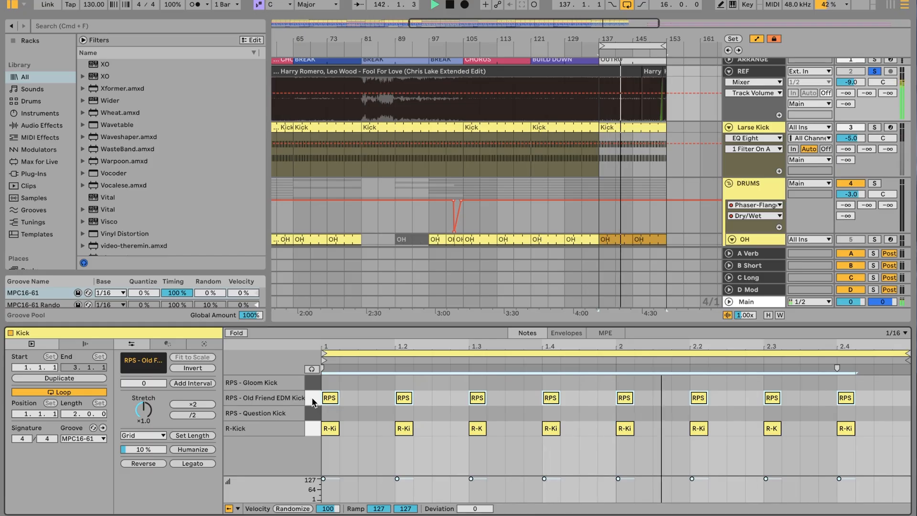
{"action": "key", "text": "s"}
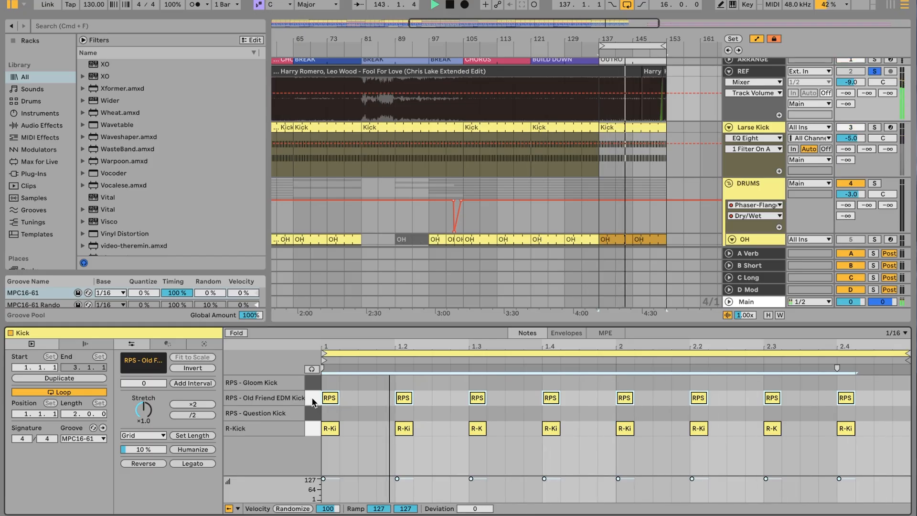
{"action": "key", "text": "s"}
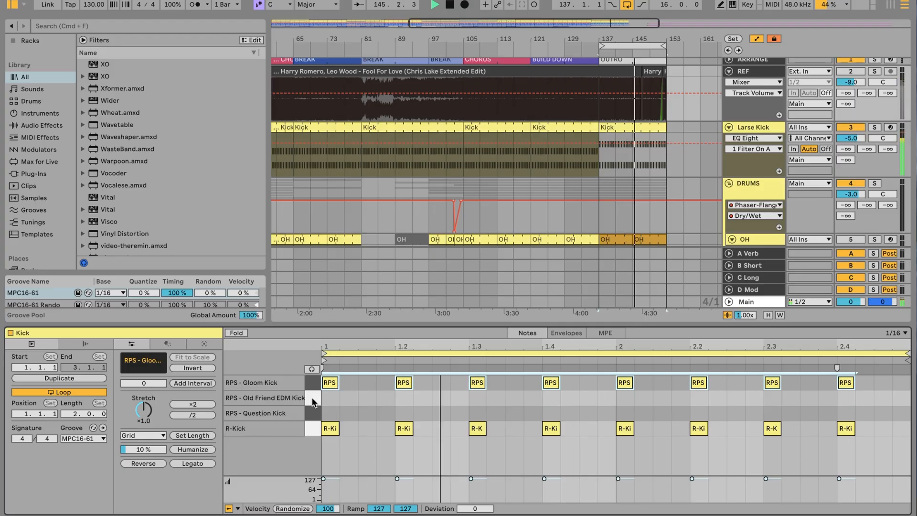
Compare the RPS - Gloom Kick and RPS - Question Kick layers, and return the notes to the RPS - Old Friend EDM Kick row
{"action": "key", "text": "Down"}
{"action": "key", "text": "Down"}
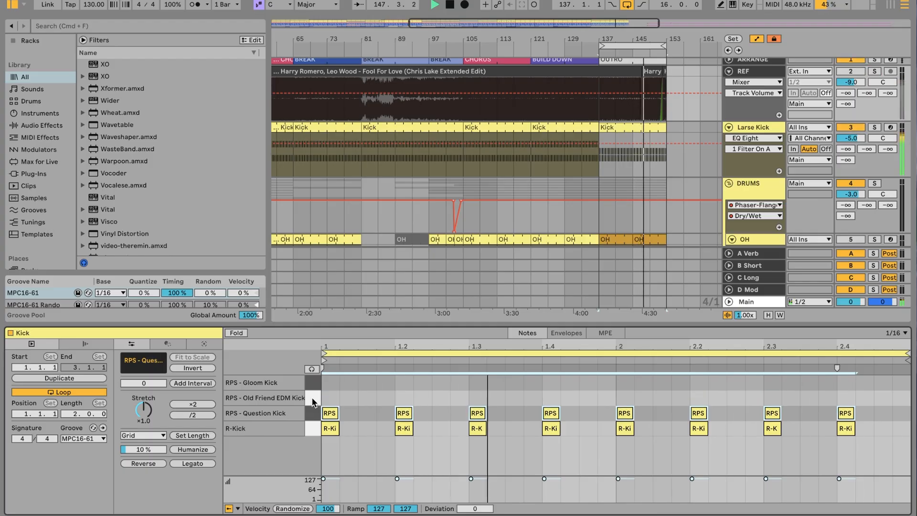
{"action": "key", "text": "Up"}
{"action": "key", "text": "space"}
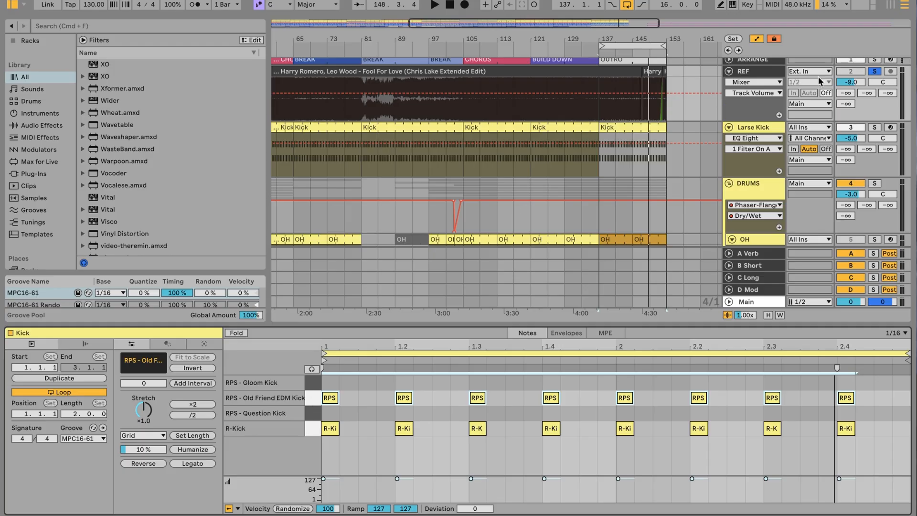
Turn off the REF solo, and review the Larse Kick rack and the note layers of the outro Kick clip
{"action": "left_click", "coordinate": [877, 73]}
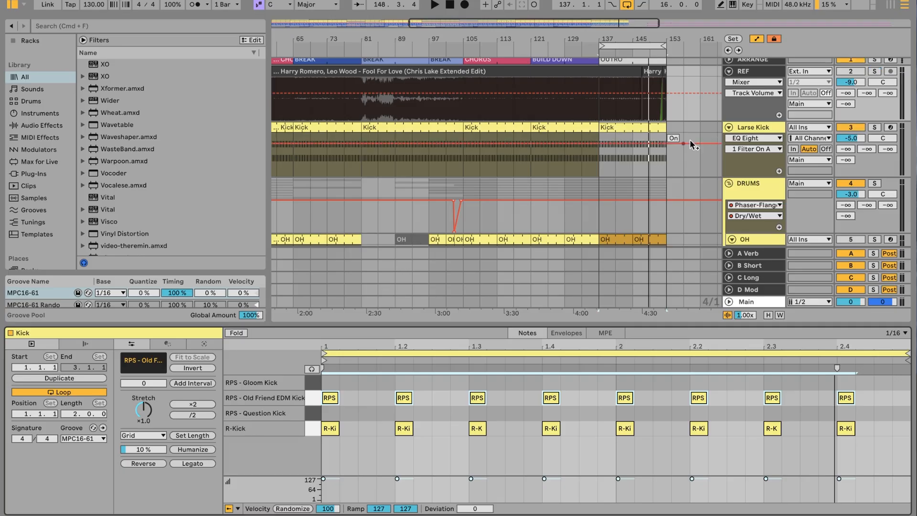
{"action": "left_click", "coordinate": [756, 128]}
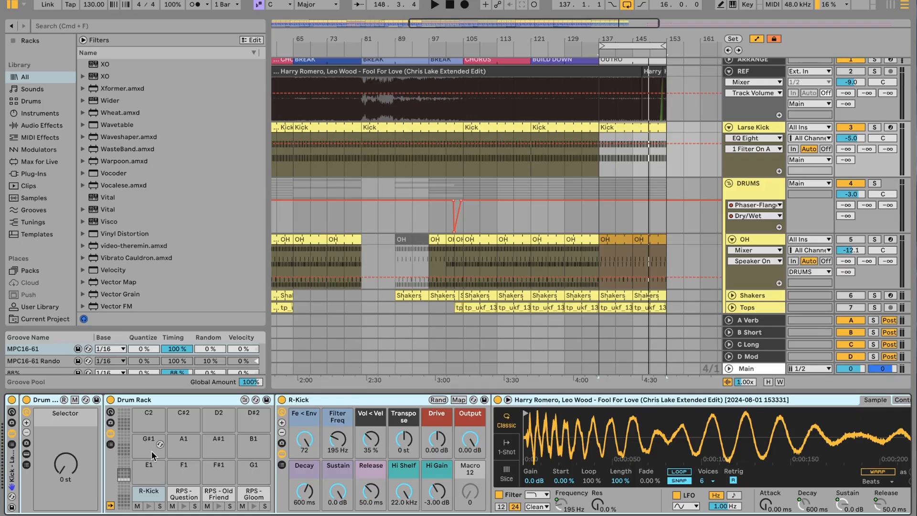
{"action": "double_click", "coordinate": [618, 127]}
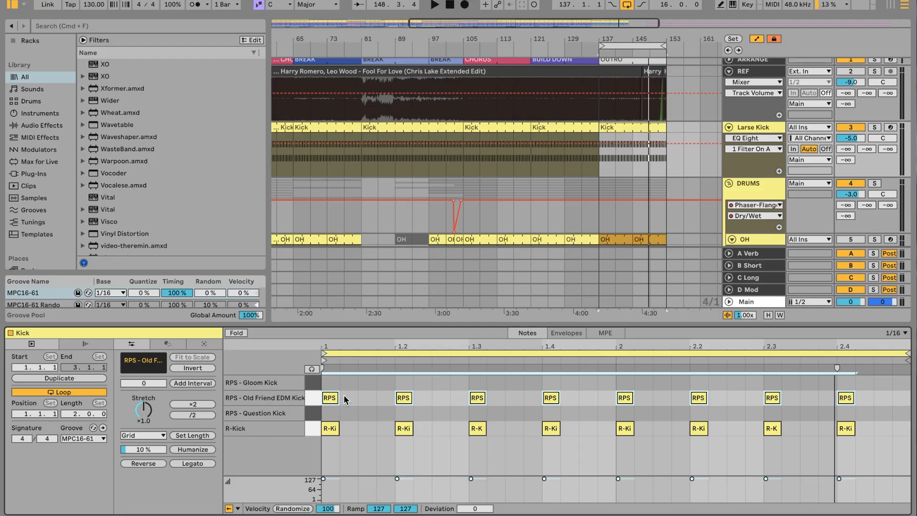
{"action": "mouse_move", "coordinate": [330, 394]}
{"action": "left_mouse_down"}
{"action": "mouse_move", "coordinate": [331, 414]}
{"action": "mouse_move", "coordinate": [331, 401]}
{"action": "left_mouse_up"}
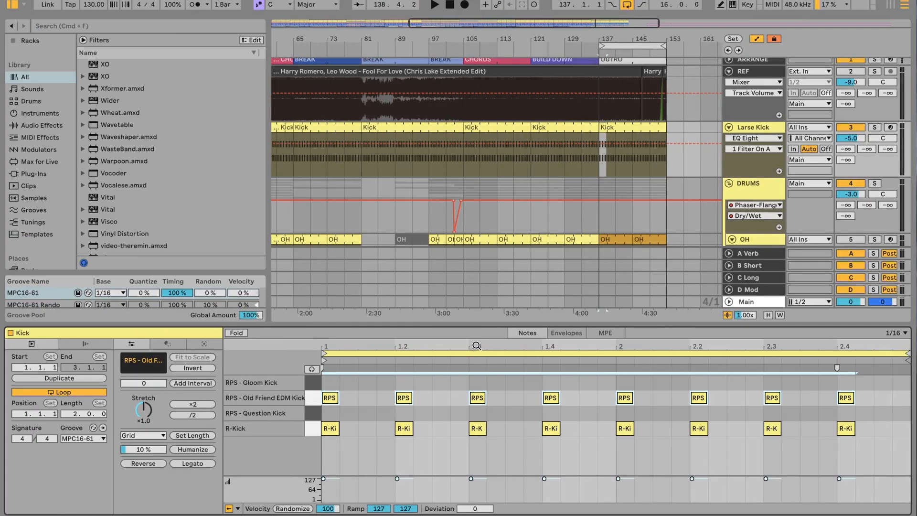
Show the Larse Kick device chain and review the kick sampler, its EQ Eight, the Drum Buss and the final EQ Eight
{"action": "key", "text": "shift+Tab"}
{"action": "left_click", "coordinate": [157, 494]}
{"action": "scroll", "coordinate": [467, 477], "scroll_direction": "right", "scroll_amount": 10}
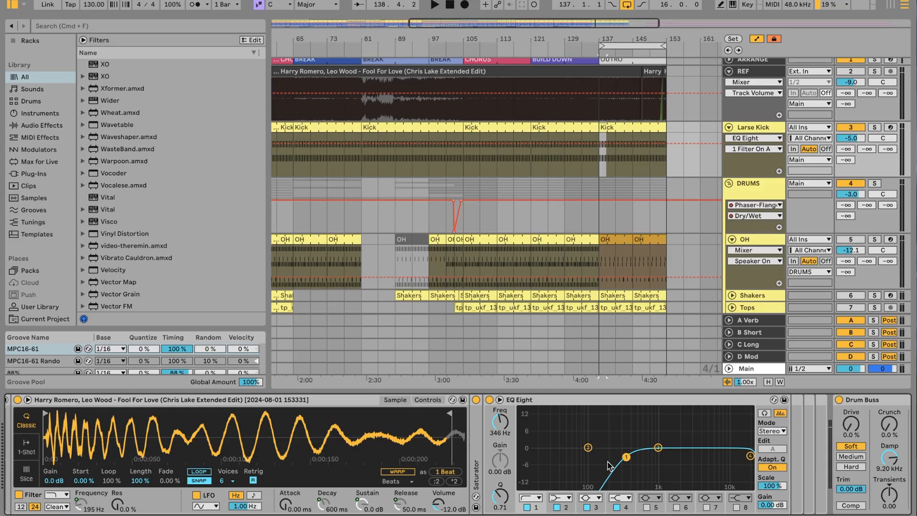
{"action": "scroll", "coordinate": [609, 466], "scroll_direction": "right", "scroll_amount": 10}
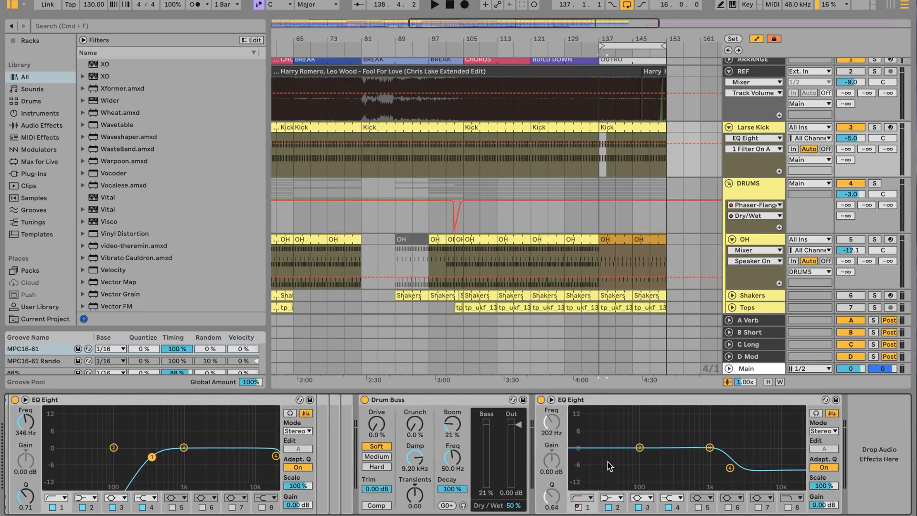
Play the outro kick with the Drum Buss bypassed for comparison, and switch the Drum Buss back on
{"action": "left_click", "coordinate": [432, 399]}
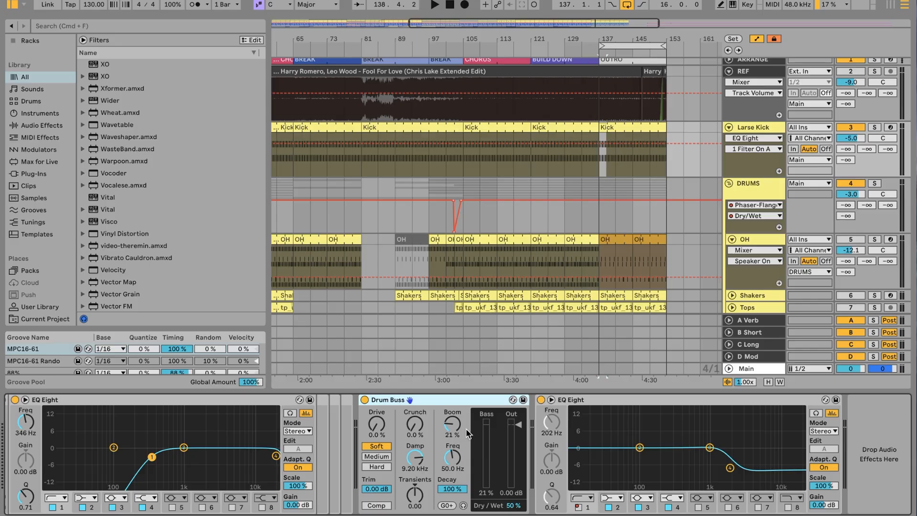
{"action": "key", "text": "space"}
{"action": "left_click", "coordinate": [365, 400]}
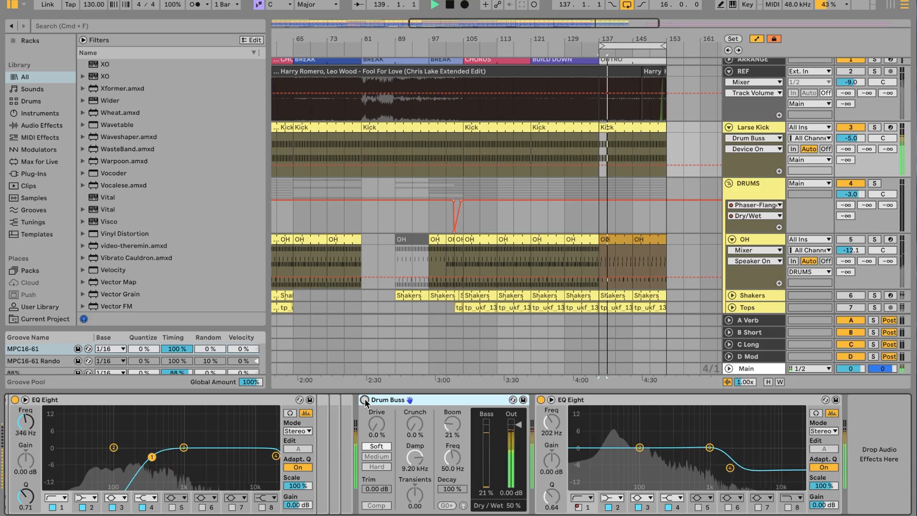
{"action": "left_click", "coordinate": [364, 400]}
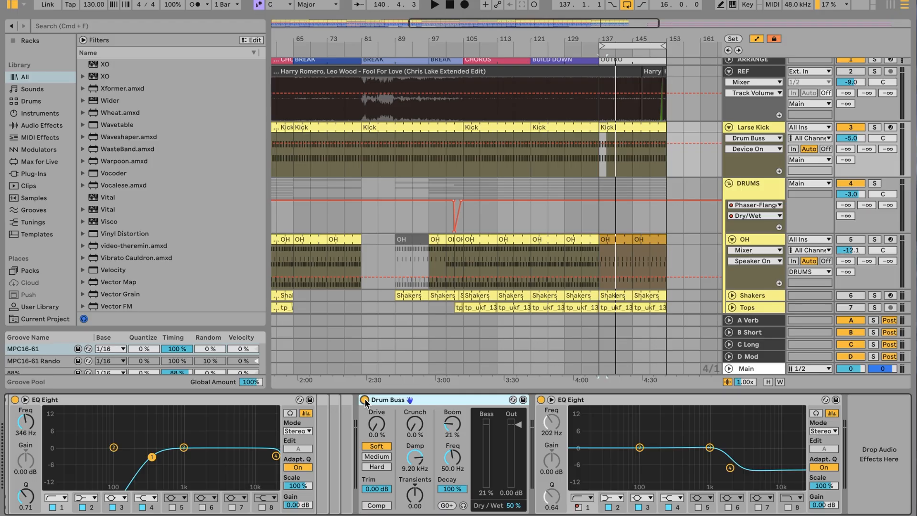
Try band 8 of the kick chain's final EQ Eight at 22.0 kHz, and disable the band again
{"action": "left_click", "coordinate": [660, 410]}
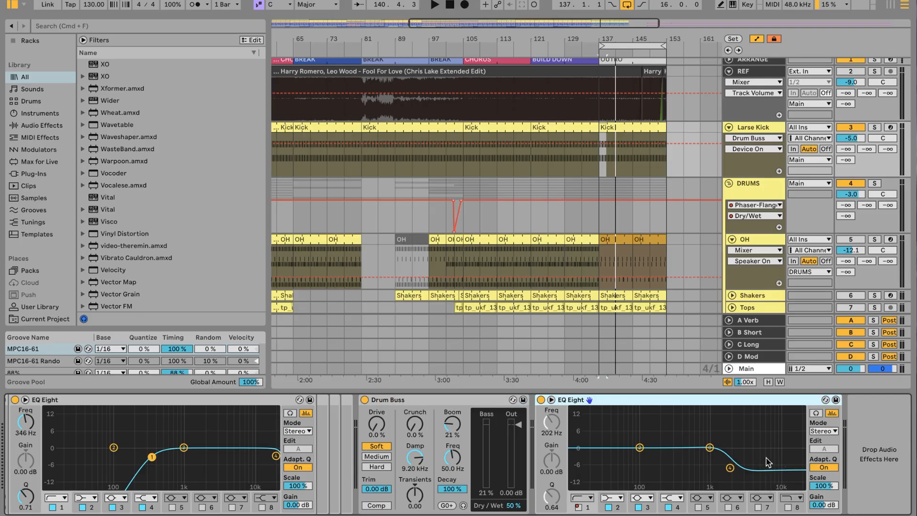
{"action": "left_click", "coordinate": [788, 508]}
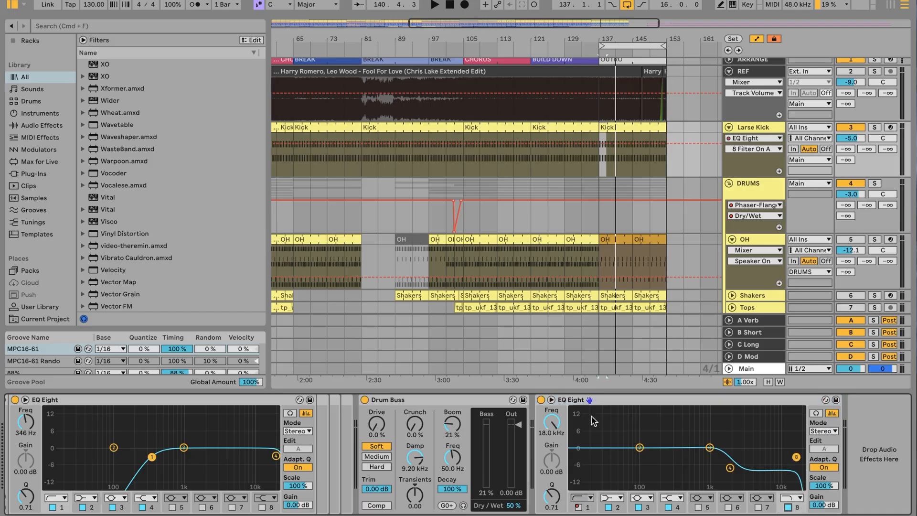
{"action": "left_click_drag", "start_coordinate": [542, 424], "coordinate": [542, 410]}
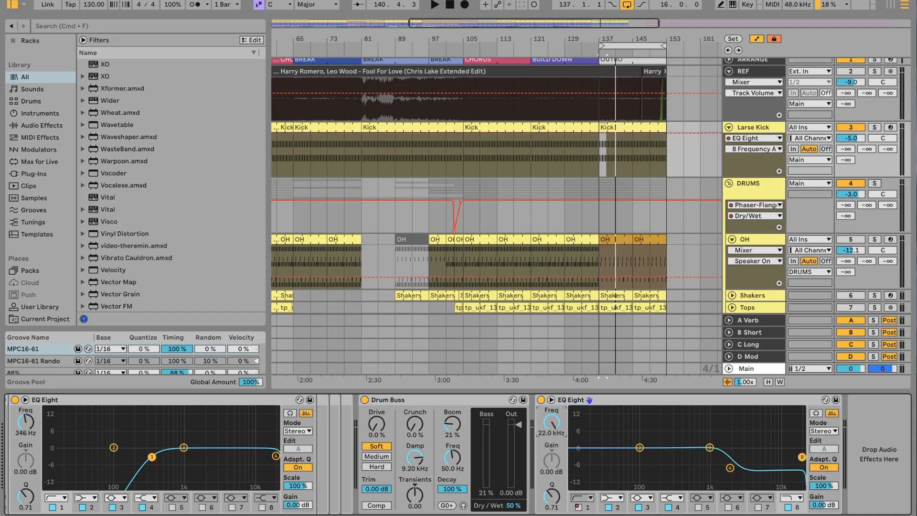
{"action": "left_click", "coordinate": [788, 507]}
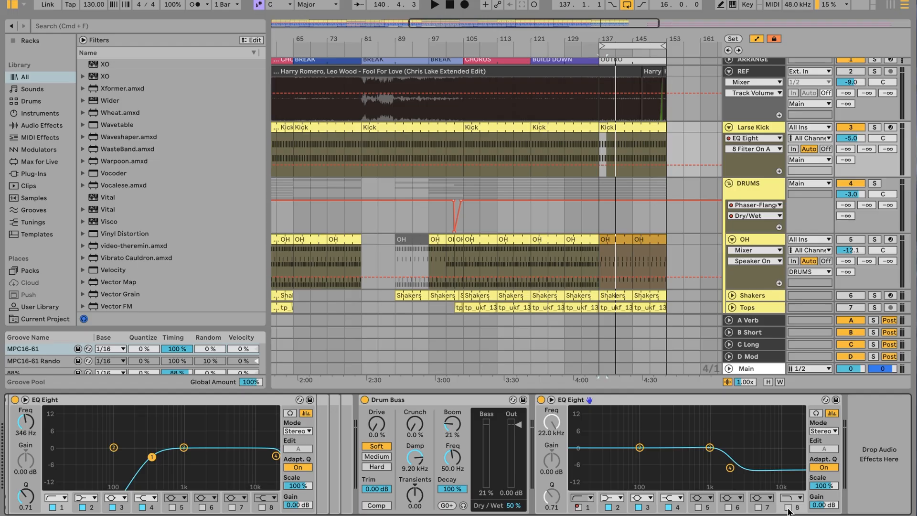
Play the outro from bar 137 and compare the Larse Kick with the REF track by toggling the REF solo
{"action": "left_click", "coordinate": [552, 42]}
{"action": "left_click_drag", "start_coordinate": [552, 41], "coordinate": [463, 40]}
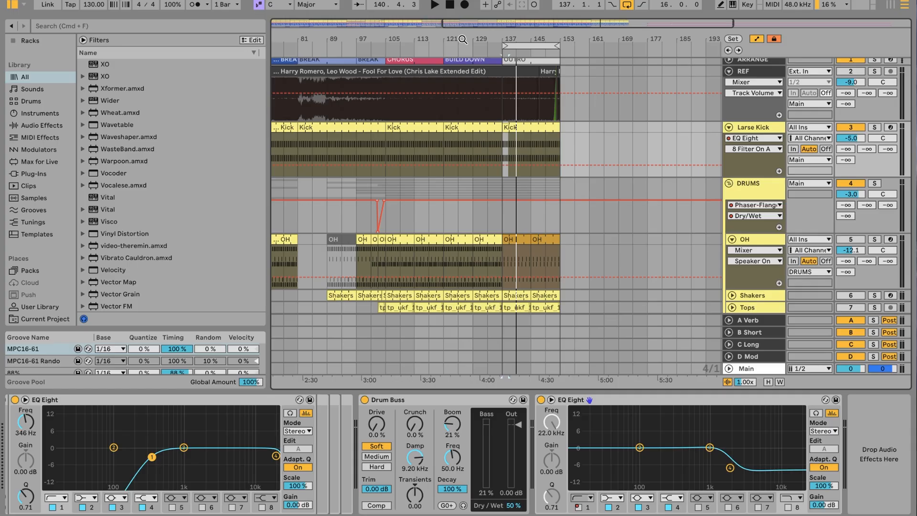
{"action": "left_click", "coordinate": [502, 142]}
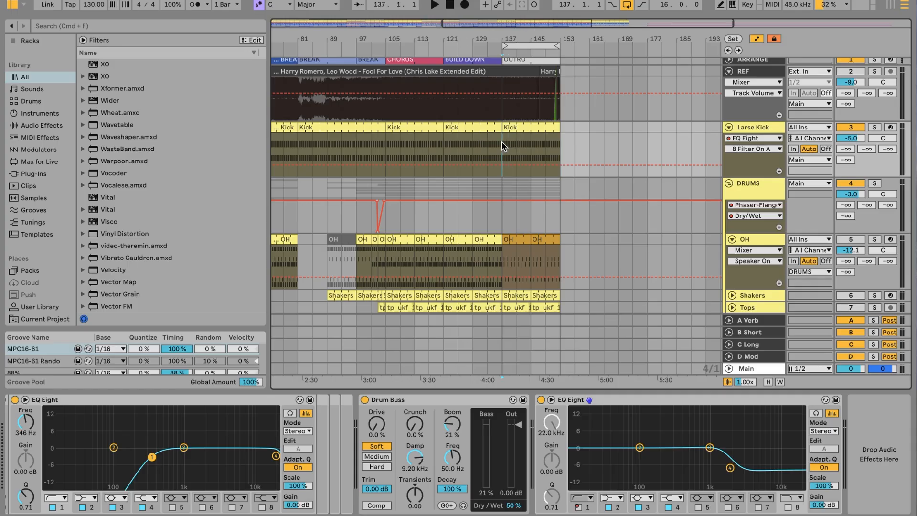
{"action": "key", "text": "space"}
{"action": "key", "text": "s"}
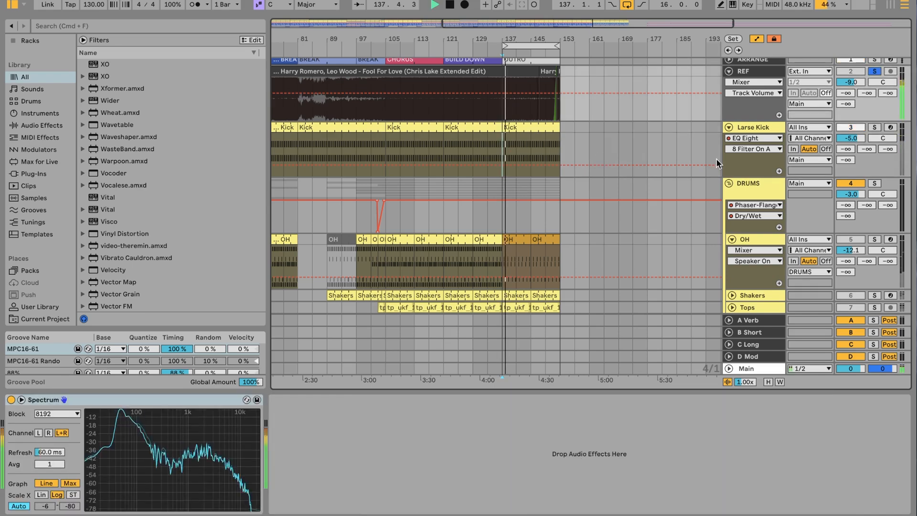
{"action": "key", "text": "s"}
{"action": "left_click", "coordinate": [854, 139]}
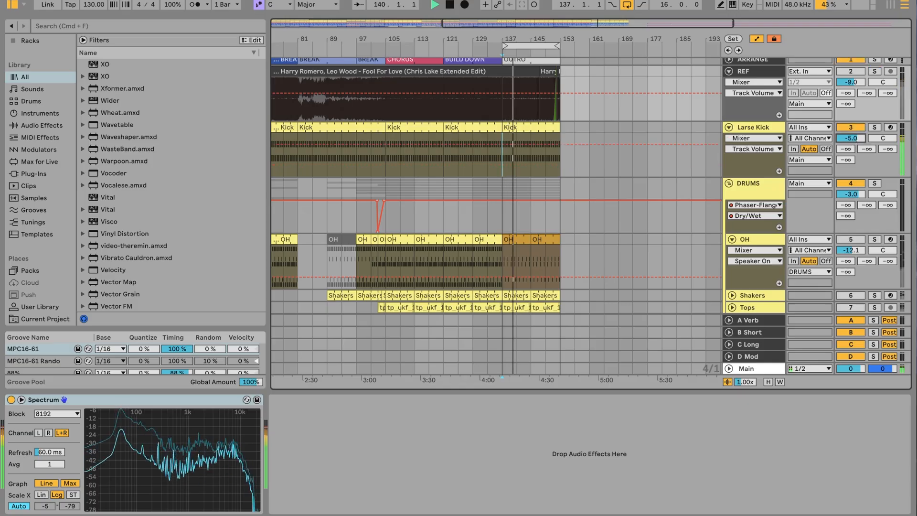
{"action": "key", "text": "s"}
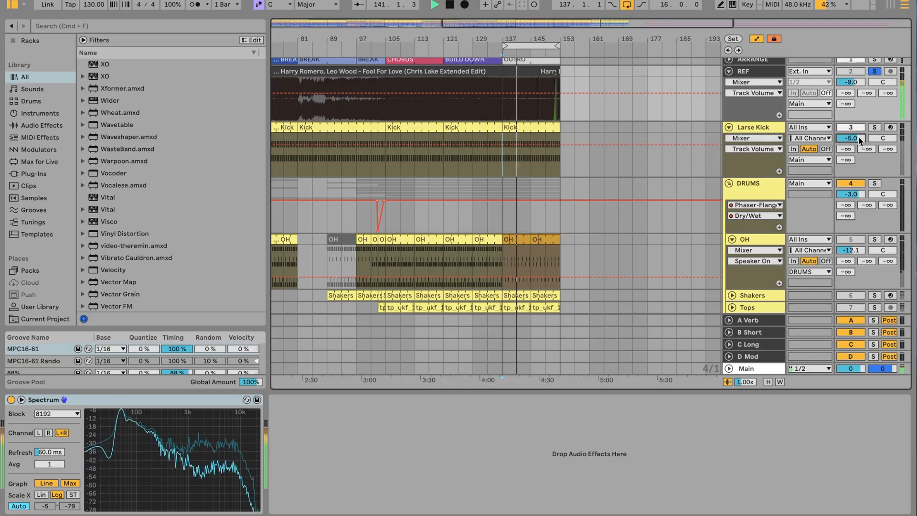
{"action": "key", "text": "s"}
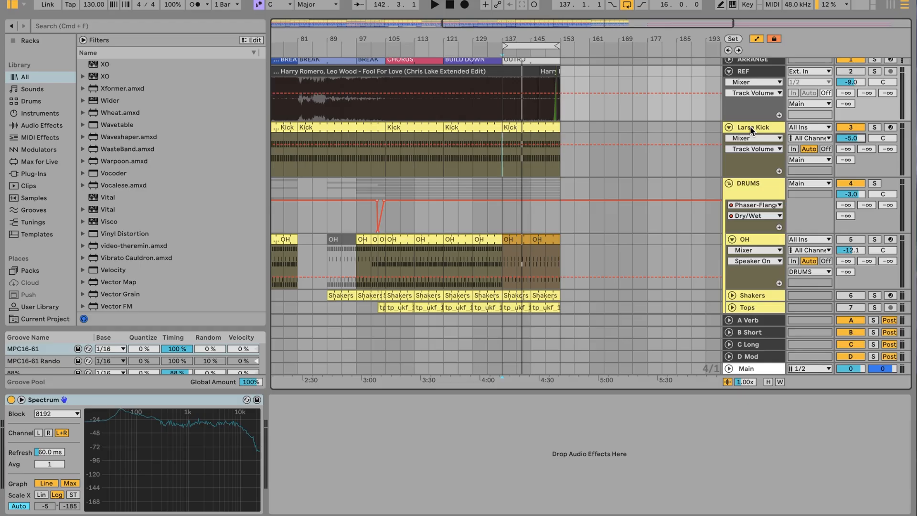
Set the arrangement loop to the 16-bar CHORUS section starting at bar 105
{"action": "scroll", "coordinate": [716, 200], "scroll_direction": "down", "scroll_amount": 3}
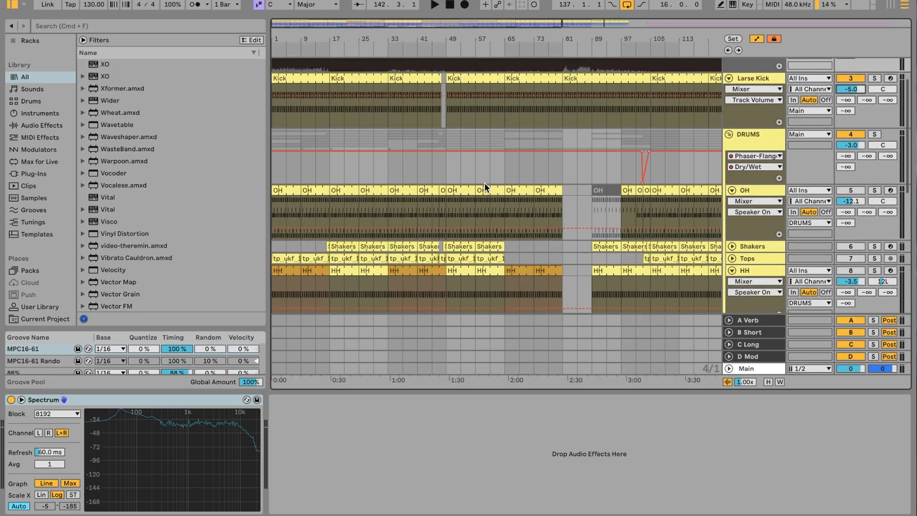
{"action": "scroll", "coordinate": [408, 187], "scroll_direction": "up", "scroll_amount": 3}
{"action": "scroll", "coordinate": [408, 187], "scroll_direction": "left", "scroll_amount": 2}
{"action": "scroll", "coordinate": [408, 187], "scroll_direction": "right", "scroll_amount": 3}
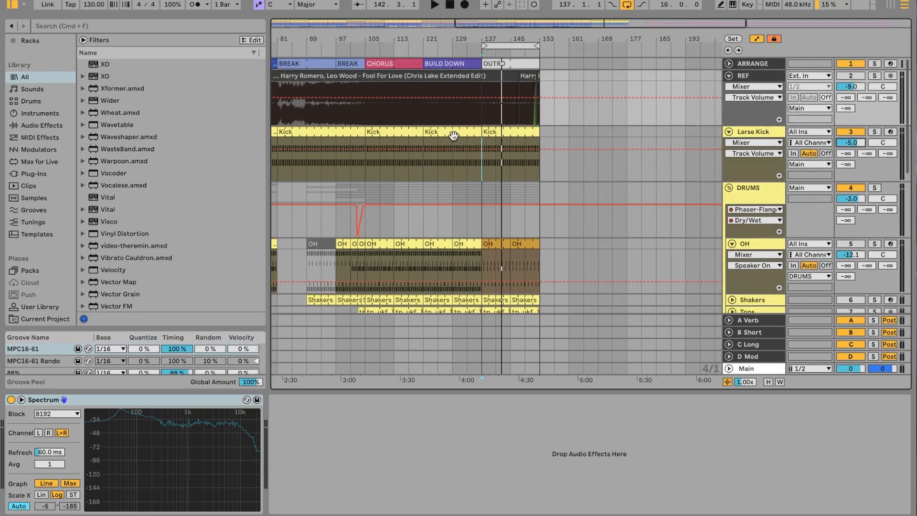
{"action": "left_click", "coordinate": [398, 63]}
{"action": "key", "text": "super+l"}
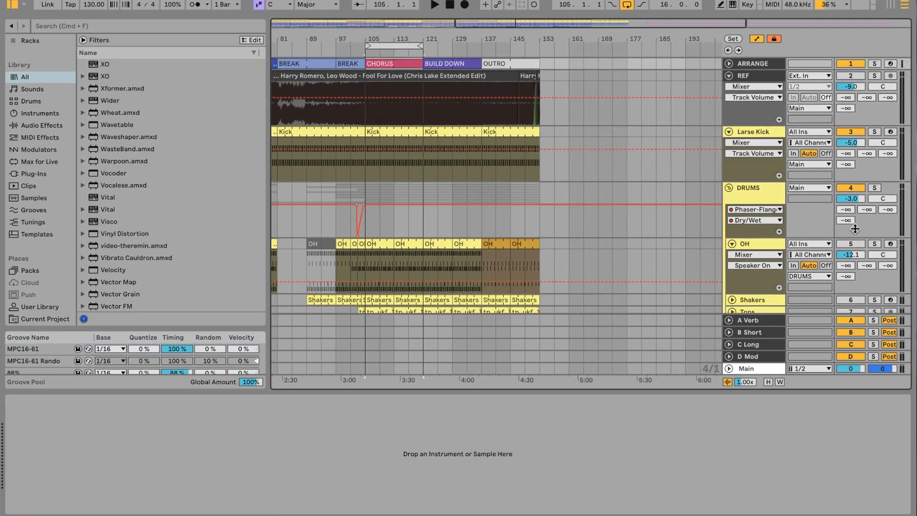
Activate the OH track, play the chorus, and open the OH clip's notes at bar 105 in an enlarged editor
{"action": "left_click", "coordinate": [850, 244]}
{"action": "key", "text": "space"}
{"action": "double_click", "coordinate": [380, 242]}
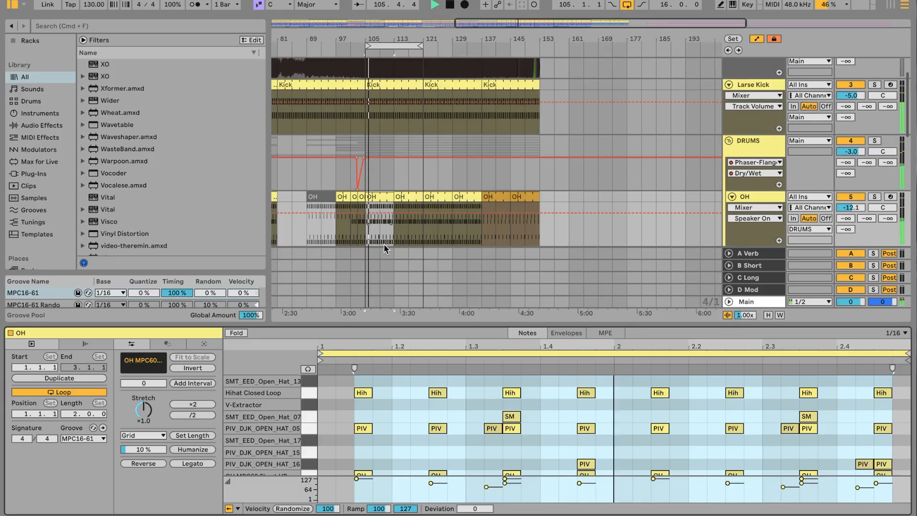
{"action": "left_click_drag", "start_coordinate": [502, 322], "coordinate": [497, 203]}
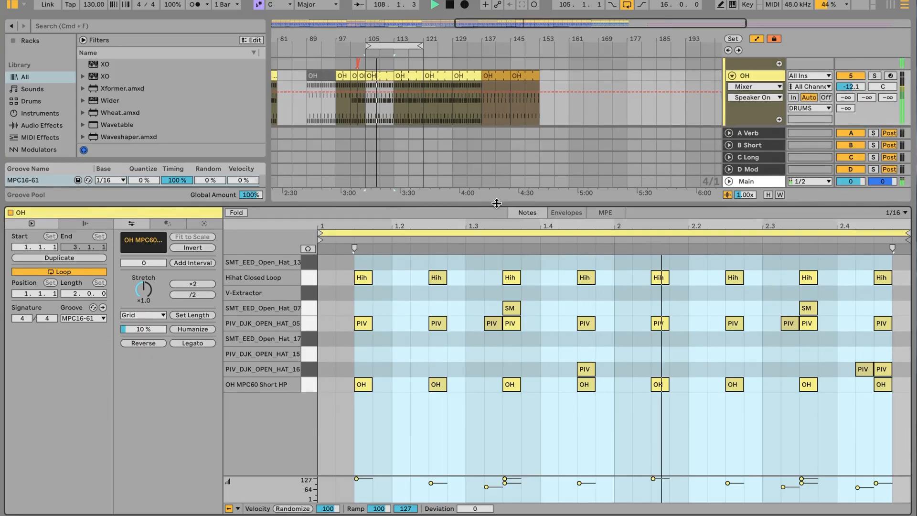
Compare the open hats with the soloed REF track, turn the solo off, and stop playback
{"action": "key", "text": "s"}
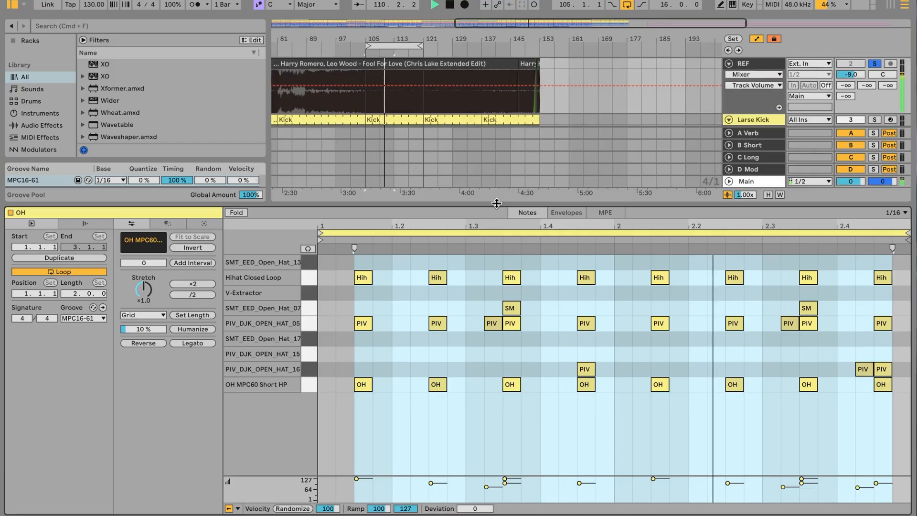
{"action": "key", "text": "s"}
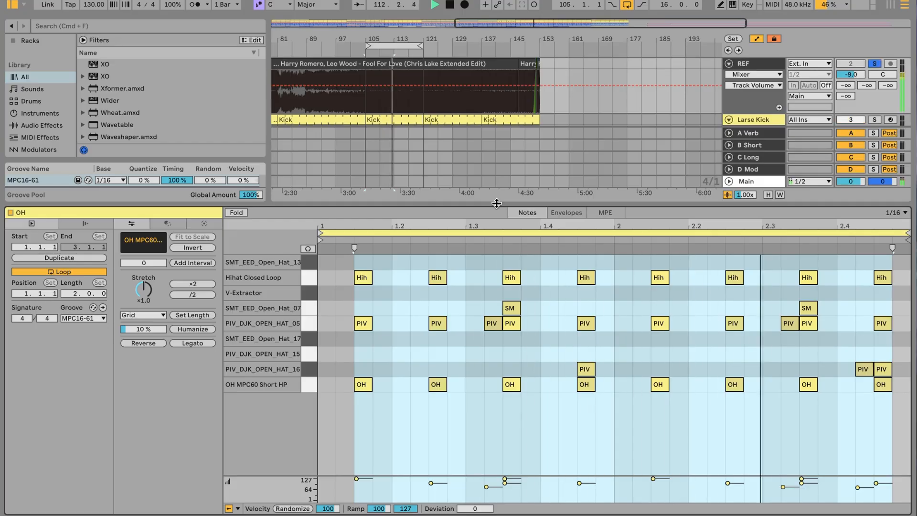
{"action": "key", "text": "space"}
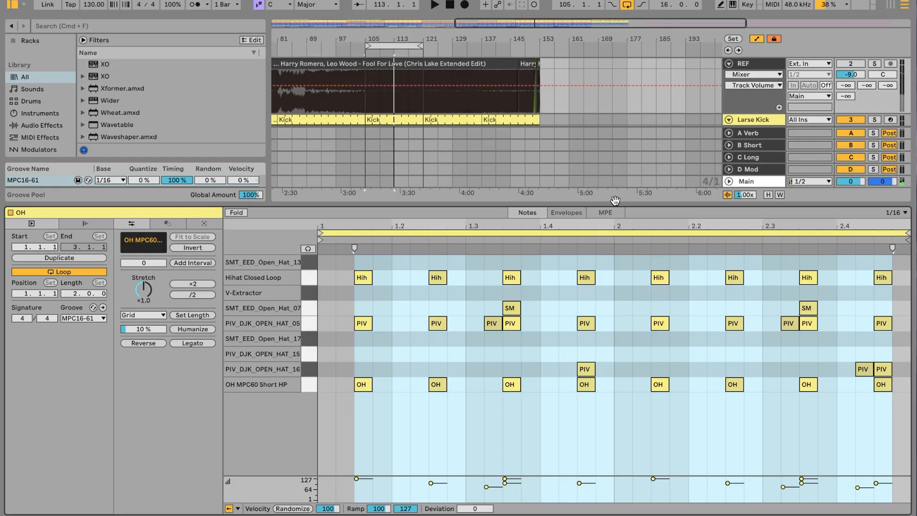
{"action": "left_click_drag", "start_coordinate": [544, 204], "coordinate": [545, 253]}
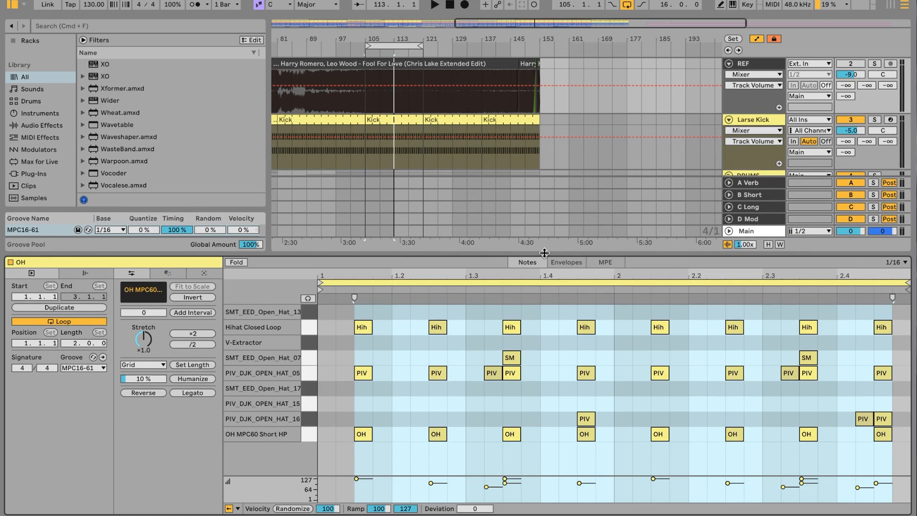
Review the OH clip's offbeat layers: Hihat Closed Loop, PIV_DJK_OPEN_HAT_05 and OH MPC60 Short HP
{"action": "left_click", "coordinate": [353, 312]}
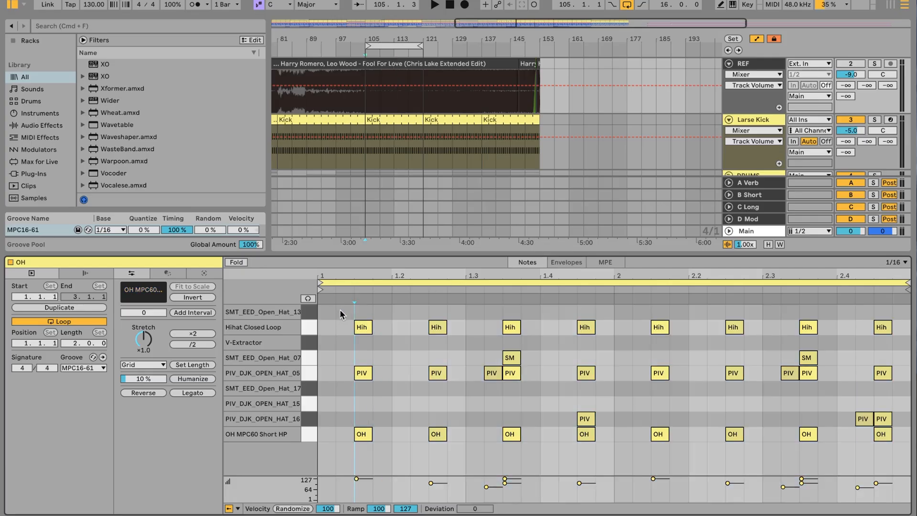
{"action": "left_click", "coordinate": [340, 311]}
{"action": "left_click", "coordinate": [363, 327]}
{"action": "left_click", "coordinate": [437, 327]}
{"action": "left_click", "coordinate": [509, 326]}
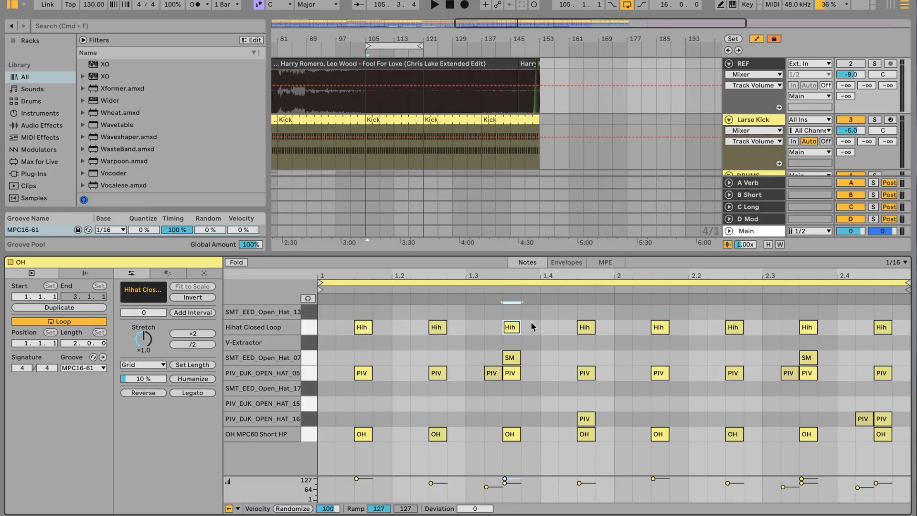
{"action": "left_click", "coordinate": [302, 328]}
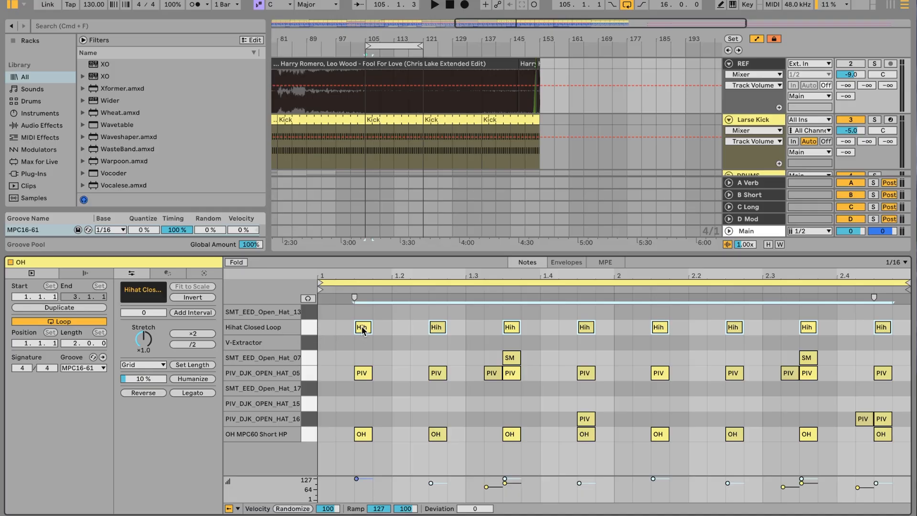
{"action": "left_click", "coordinate": [316, 376]}
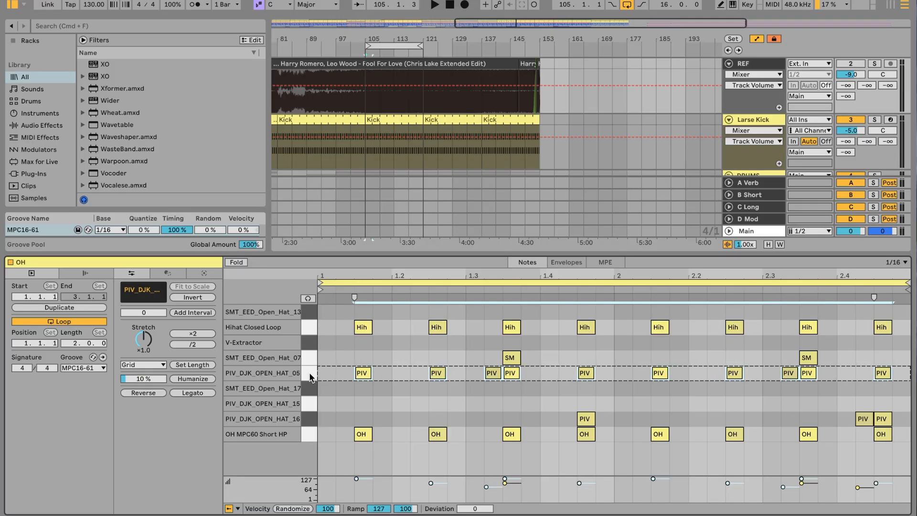
{"action": "left_click", "coordinate": [310, 433]}
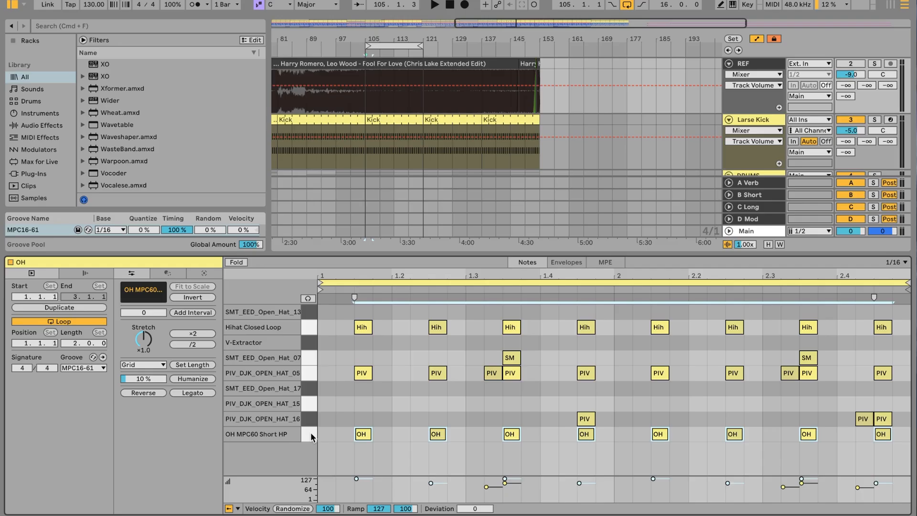
Examine the extra open-hat accents around beats 1.3, 2.3 and 2.4 of the OH clip, and play the pattern
{"action": "left_click", "coordinate": [475, 349]}
{"action": "left_click_drag", "start_coordinate": [475, 349], "coordinate": [523, 383]}
{"action": "left_click", "coordinate": [769, 351]}
{"action": "left_click_drag", "start_coordinate": [771, 348], "coordinate": [819, 379]}
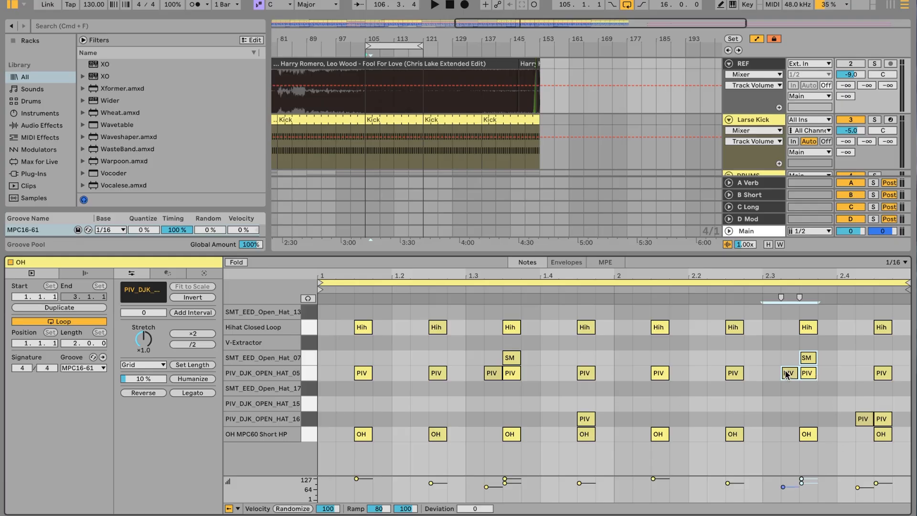
{"action": "left_click", "coordinate": [772, 340]}
{"action": "left_click", "coordinate": [863, 419]}
{"action": "key", "text": "space"}
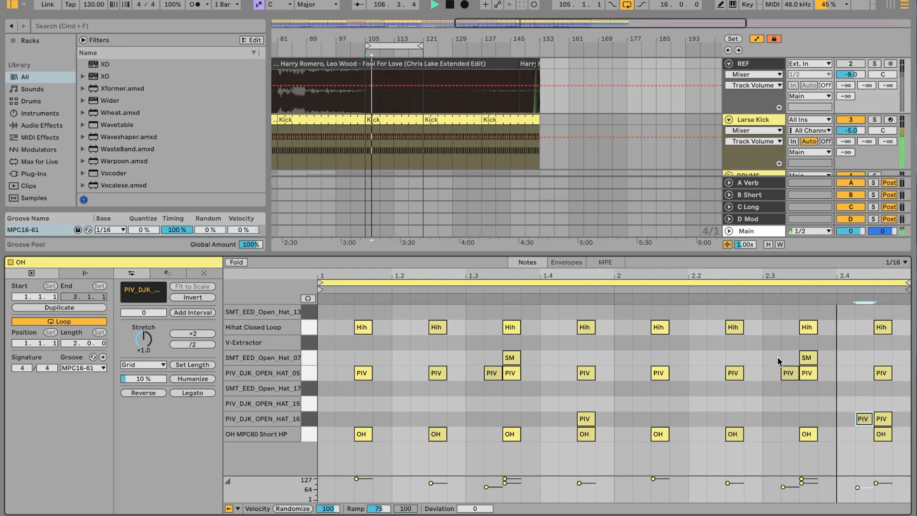
{"action": "key", "text": "space"}
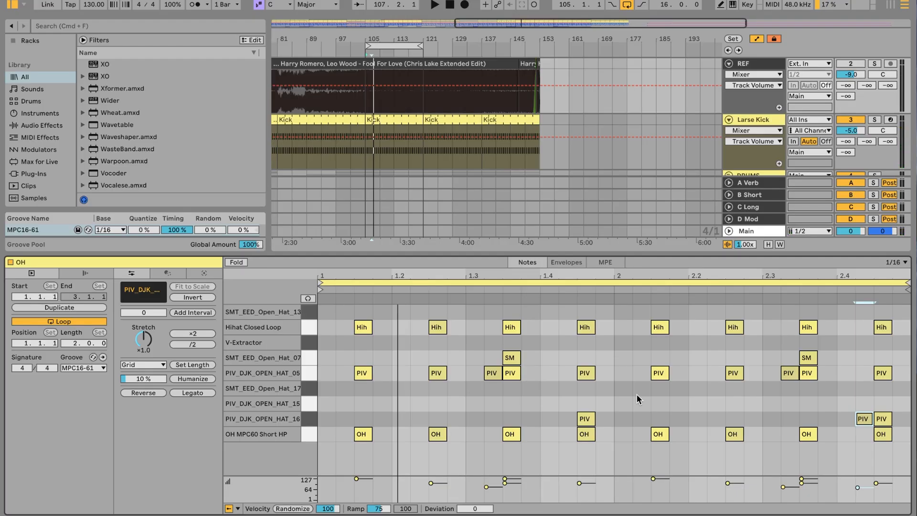
Show the OH track's device chain, and look over the tracks in the DRUMS group
{"action": "scroll", "coordinate": [411, 117], "scroll_direction": "down", "scroll_amount": 6}
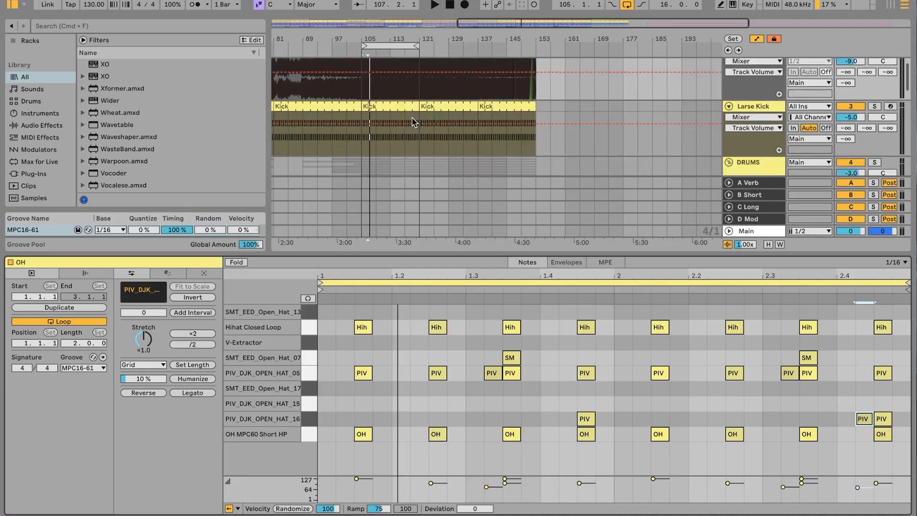
{"action": "scroll", "coordinate": [412, 117], "scroll_direction": "down", "scroll_amount": 2}
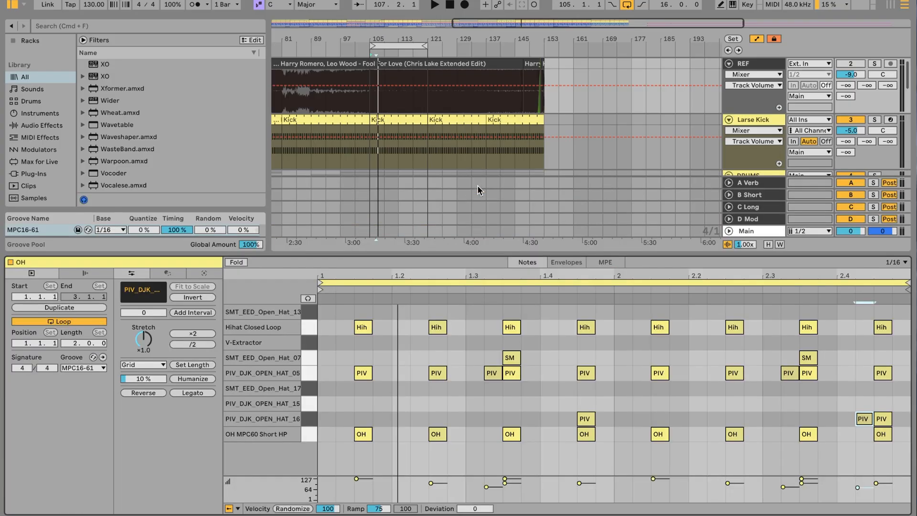
{"action": "scroll", "coordinate": [738, 126], "scroll_direction": "down", "scroll_amount": 2}
{"action": "scroll", "coordinate": [745, 119], "scroll_direction": "down", "scroll_amount": 3}
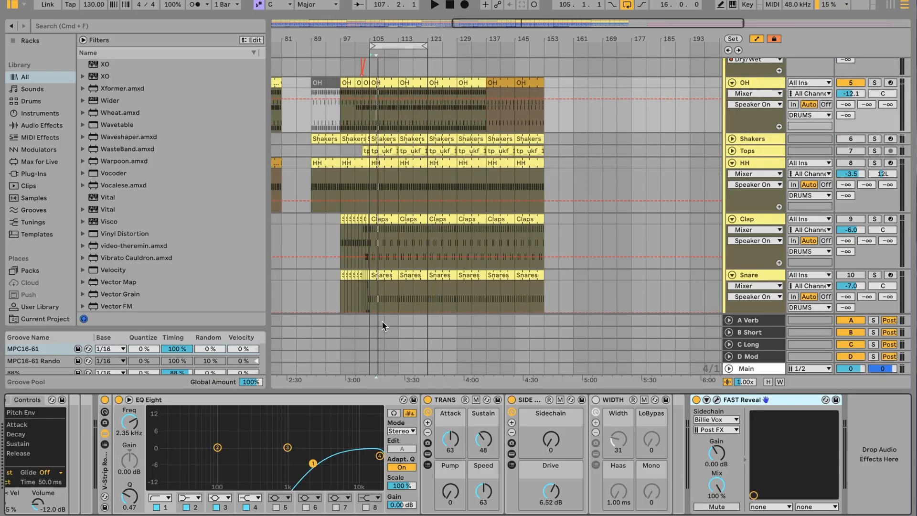
Bring the OH track's Drum Rack into view, and look over the arrangement from the CHORUS to the OUTRO
{"action": "left_click", "coordinate": [262, 425]}
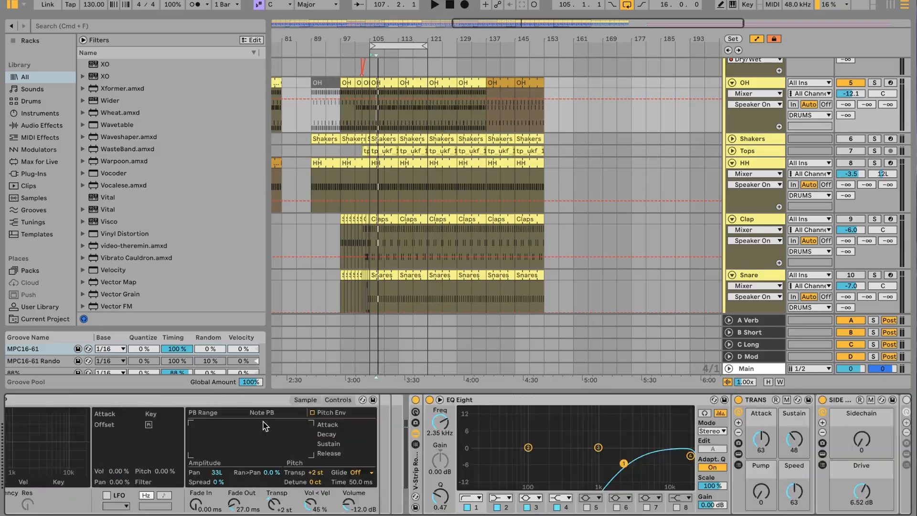
{"action": "left_click", "coordinate": [121, 476]}
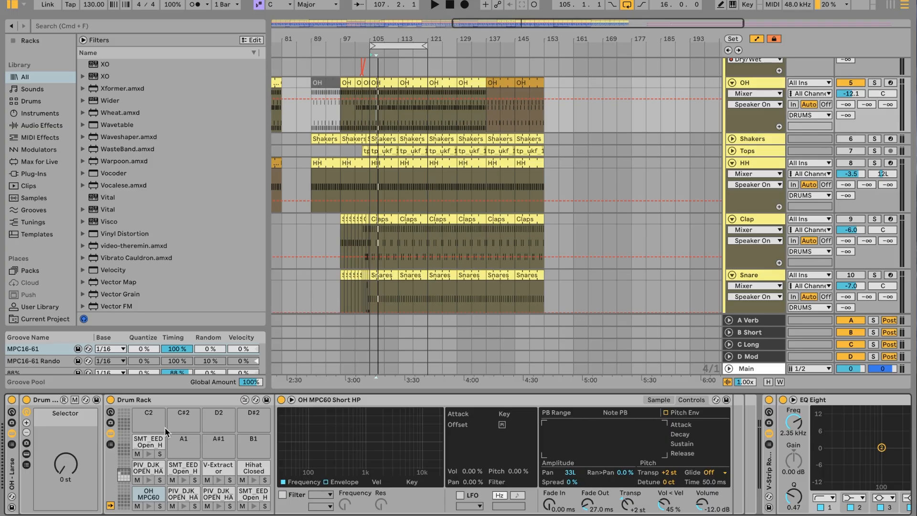
{"action": "scroll", "coordinate": [472, 94], "scroll_direction": "up", "scroll_amount": 5}
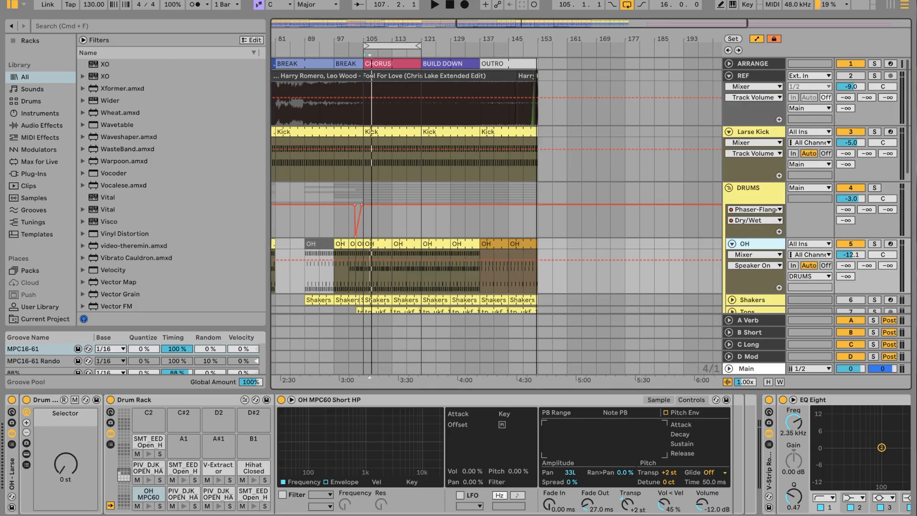
{"action": "left_click_drag", "start_coordinate": [538, 38], "coordinate": [567, 103]}
{"action": "scroll", "coordinate": [405, 61], "scroll_direction": "left", "scroll_amount": 10}
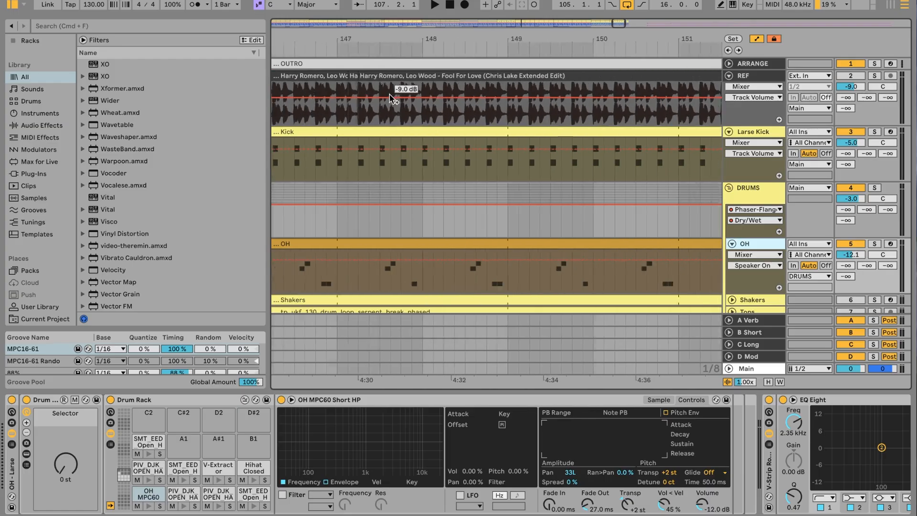
{"action": "left_click_drag", "start_coordinate": [599, 29], "coordinate": [599, 34]}
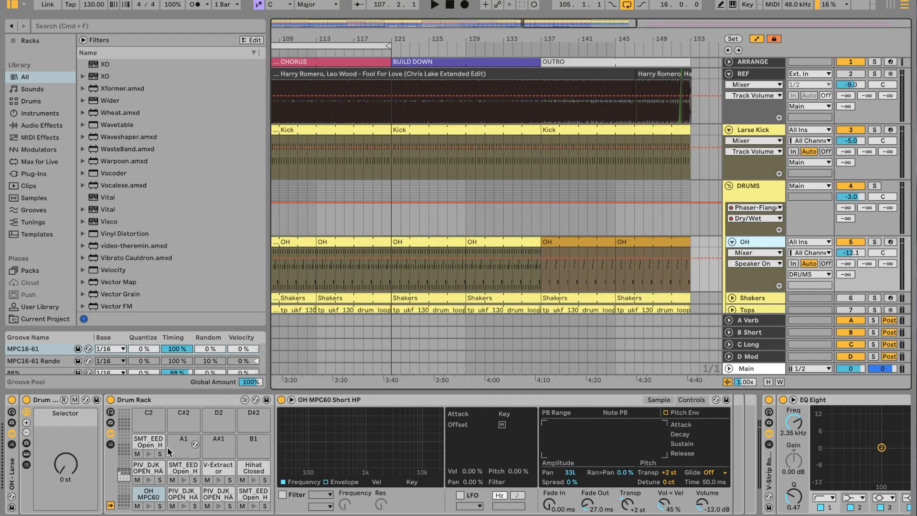
Inspect the sampler settings of the OH MPC60 Short HP and SMT_EED_Open_Hat_13 pads in the OH Drum Rack
{"action": "left_click", "coordinate": [263, 471]}
{"action": "left_click", "coordinate": [149, 499]}
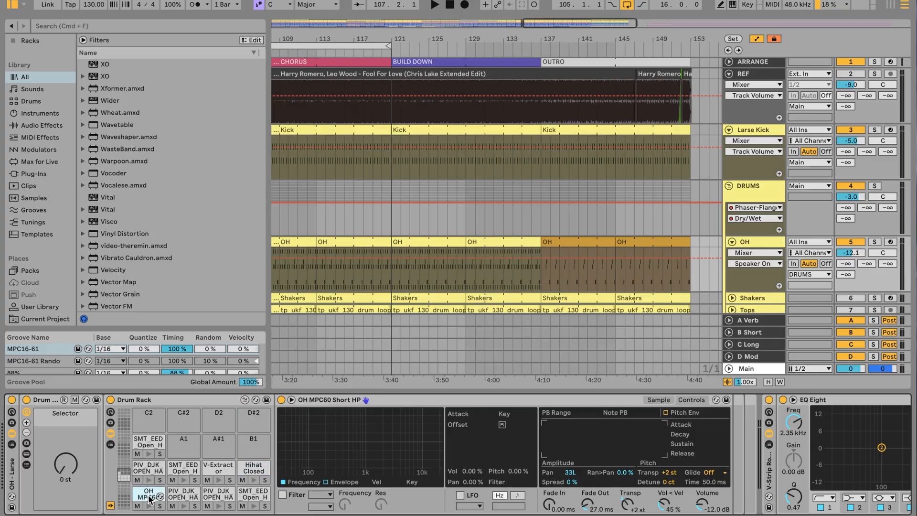
{"action": "left_click", "coordinate": [143, 440]}
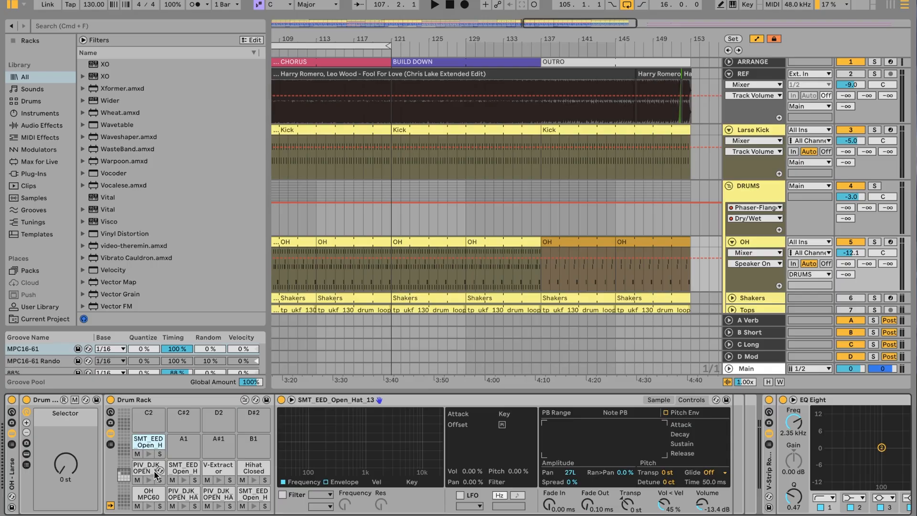
Examine the kHs Transient Shaper inside the OH track's TRANS rack, and close its plug-in window
{"action": "scroll", "coordinate": [505, 449], "scroll_direction": "right", "scroll_amount": 10}
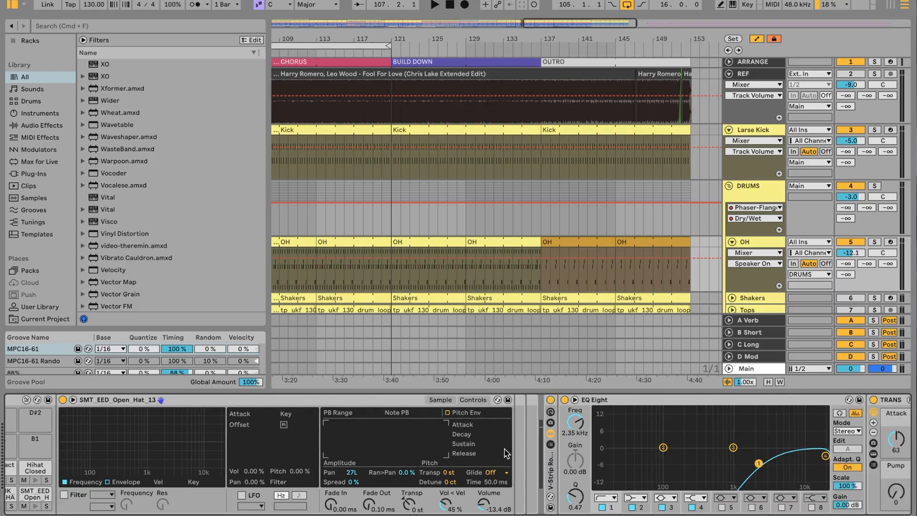
{"action": "scroll", "coordinate": [505, 449], "scroll_direction": "right", "scroll_amount": 3}
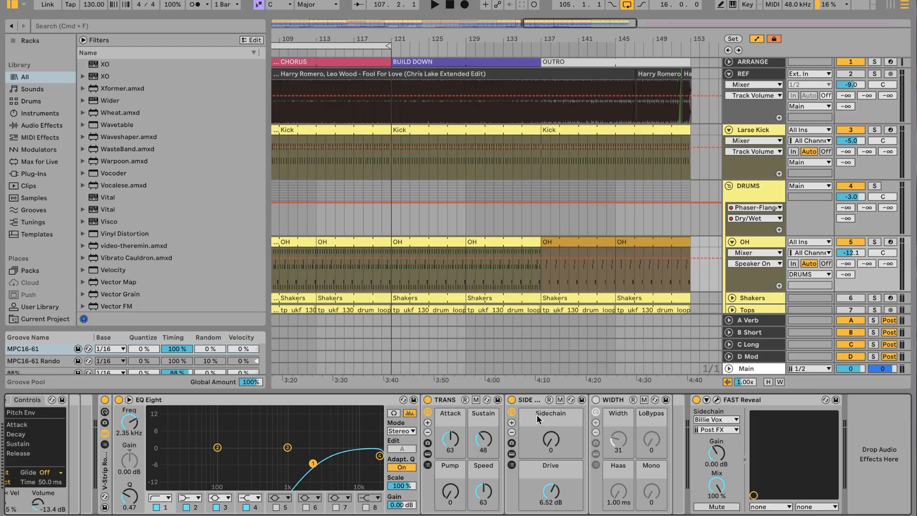
{"action": "left_click", "coordinate": [457, 405]}
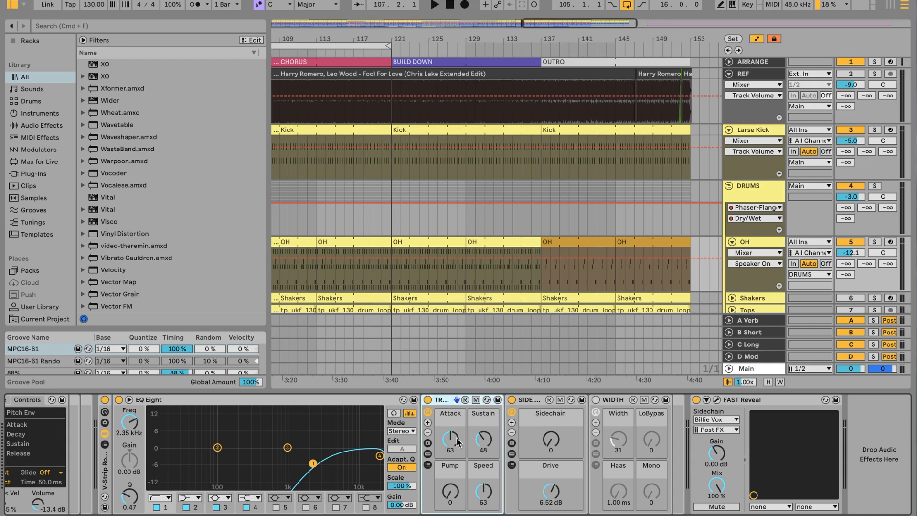
{"action": "left_click", "coordinate": [427, 454]}
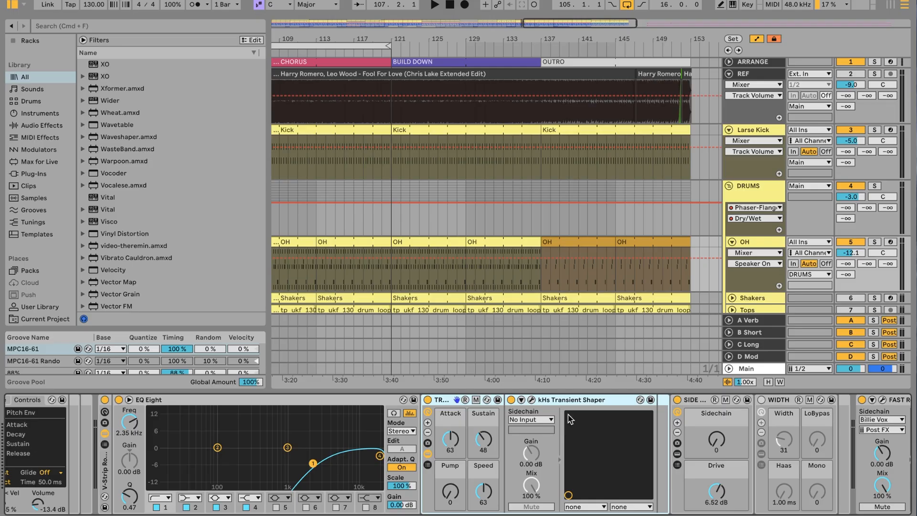
{"action": "left_click", "coordinate": [531, 399]}
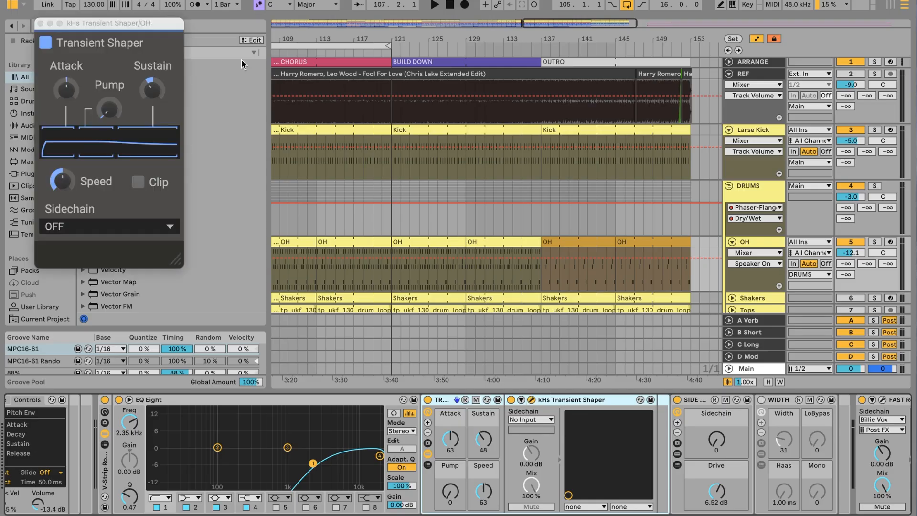
{"action": "left_click", "coordinate": [40, 24]}
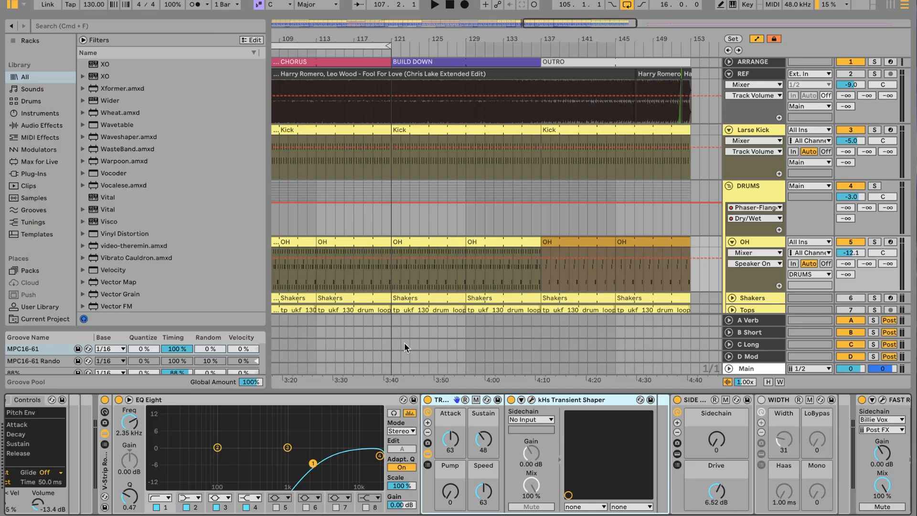
Hide the TRANS rack's devices, and examine the Shaper and Saturator inside the OH track's sidechain rack
{"action": "left_click", "coordinate": [428, 454]}
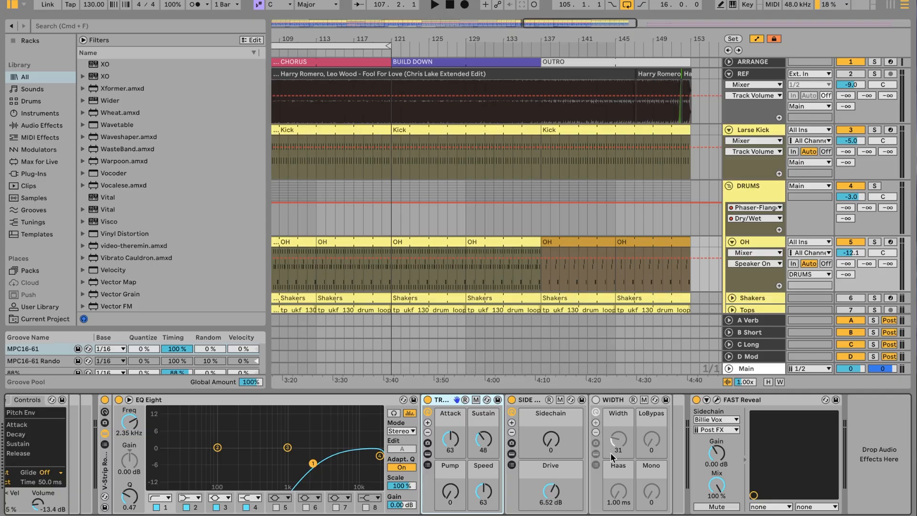
{"action": "left_click", "coordinate": [512, 454]}
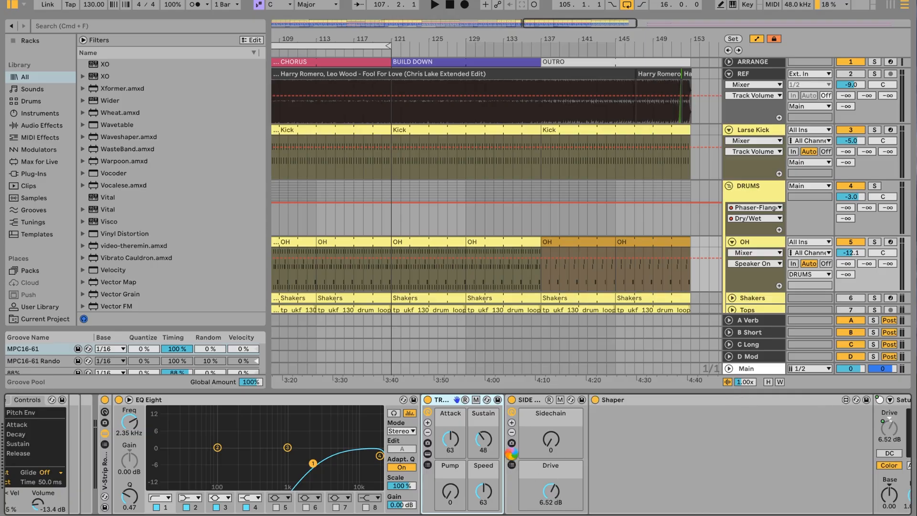
{"action": "left_click", "coordinate": [512, 454]}
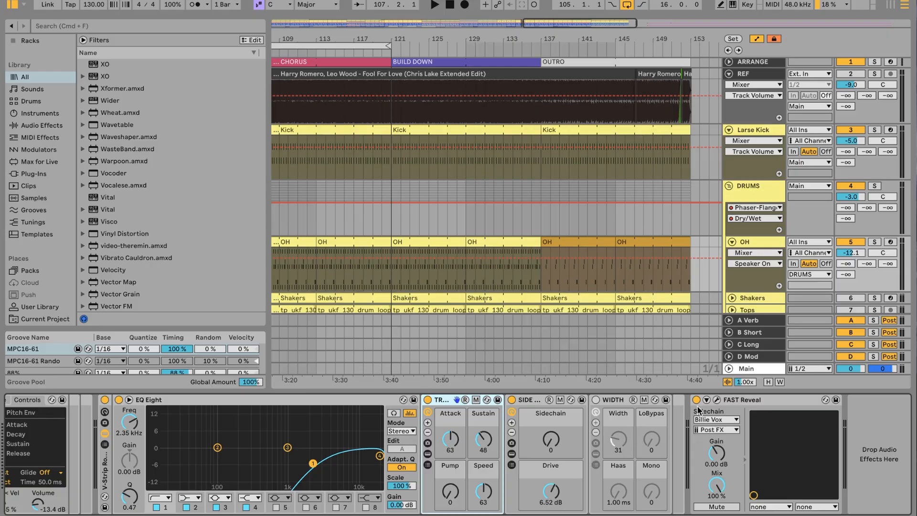
Review FAST Reveal's ducking settings on the OH track, dismissing the preset directory error, and close its window
{"action": "left_click", "coordinate": [717, 401]}
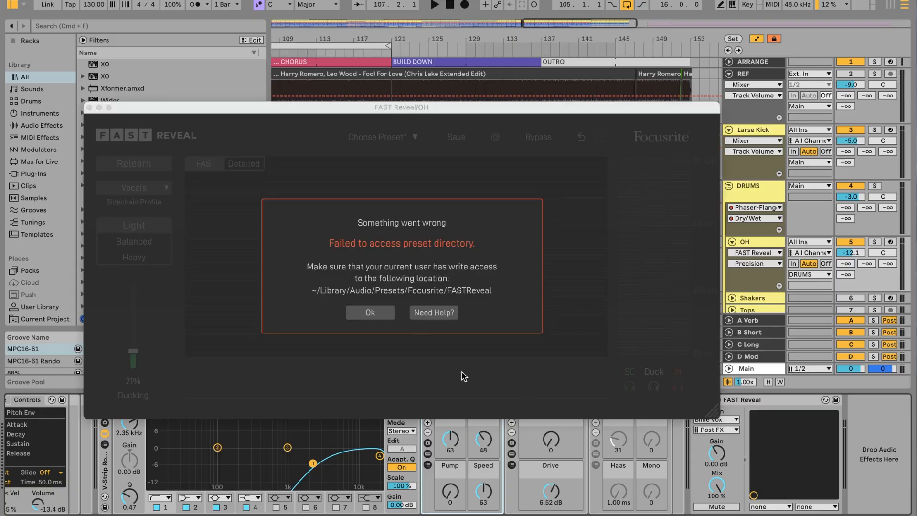
{"action": "left_click", "coordinate": [374, 313]}
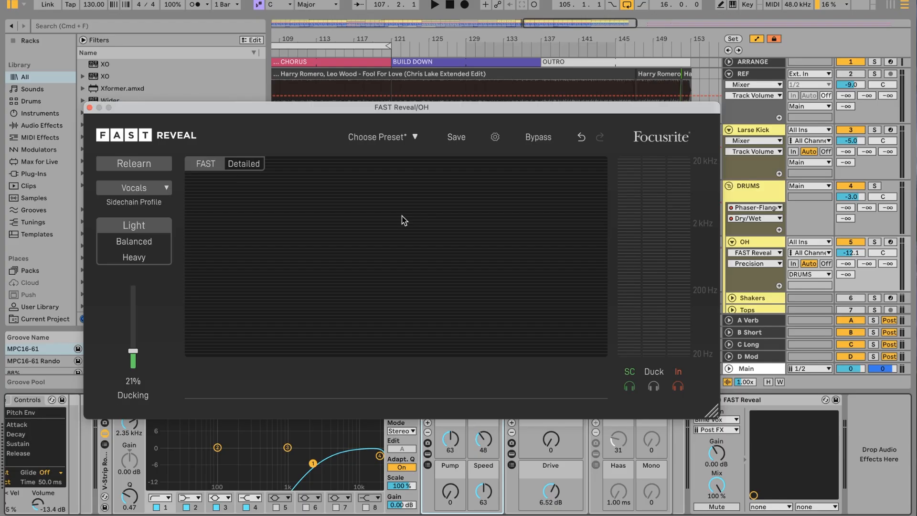
{"action": "left_click", "coordinate": [89, 107]}
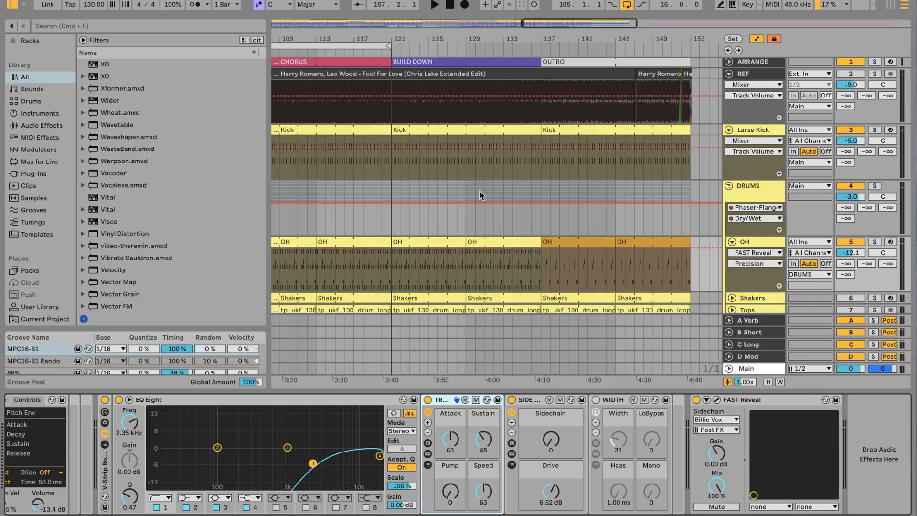
Listen to the soloed REF track, and look over the tracks in the DRUMS group around the chorus at bar 105
{"action": "scroll", "coordinate": [675, 220], "scroll_direction": "down", "scroll_amount": 3}
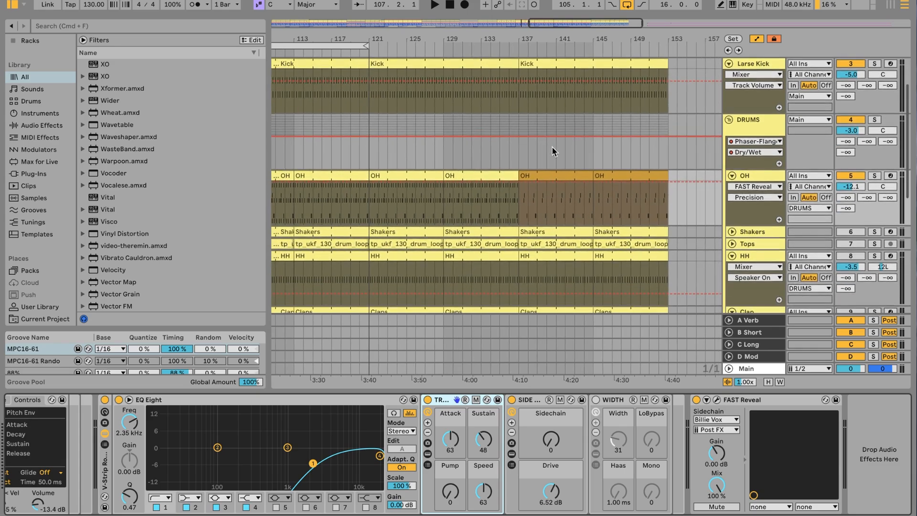
{"action": "scroll", "coordinate": [552, 148], "scroll_direction": "up", "scroll_amount": 1}
{"action": "key", "text": "space"}
{"action": "key", "text": "s"}
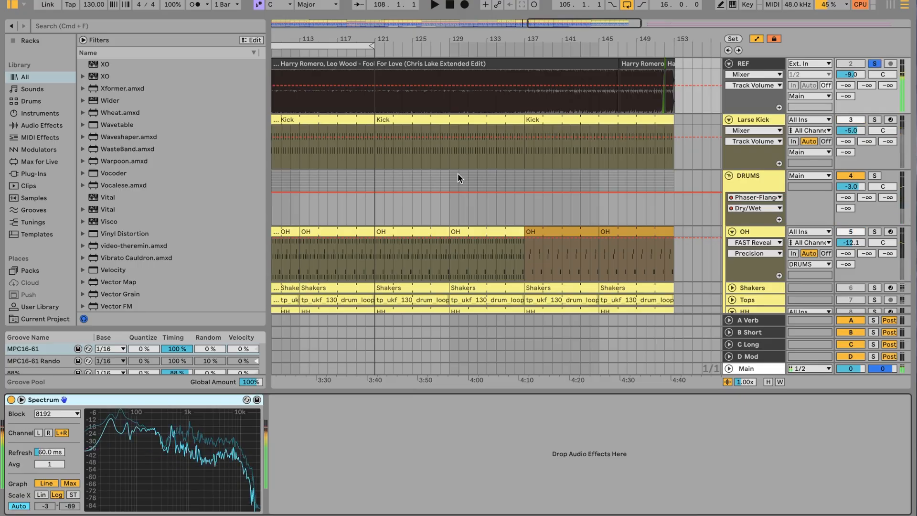
{"action": "scroll", "coordinate": [457, 172], "scroll_direction": "left", "scroll_amount": 5}
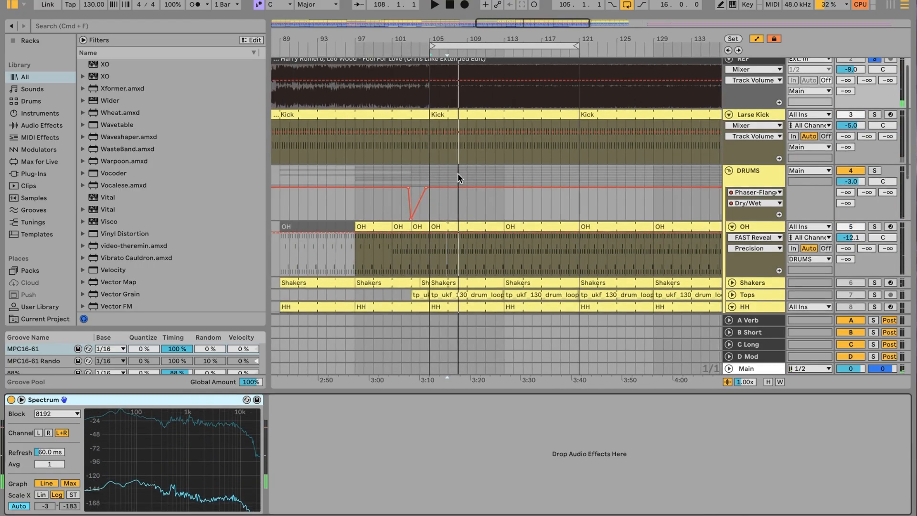
{"action": "scroll", "coordinate": [457, 173], "scroll_direction": "down", "scroll_amount": 3}
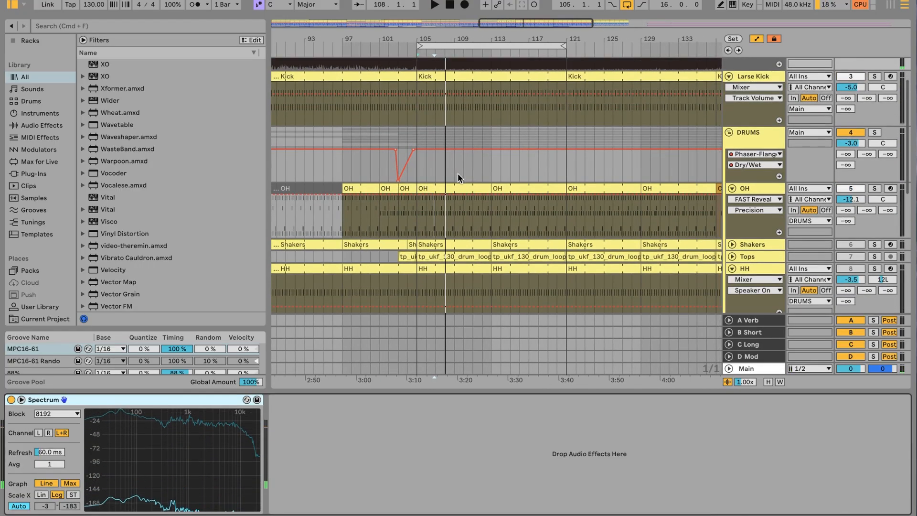
Unfold the Shakers track and activate it
{"action": "left_click", "coordinate": [732, 244]}
{"action": "left_click", "coordinate": [854, 250]}
{"action": "left_click", "coordinate": [853, 247]}
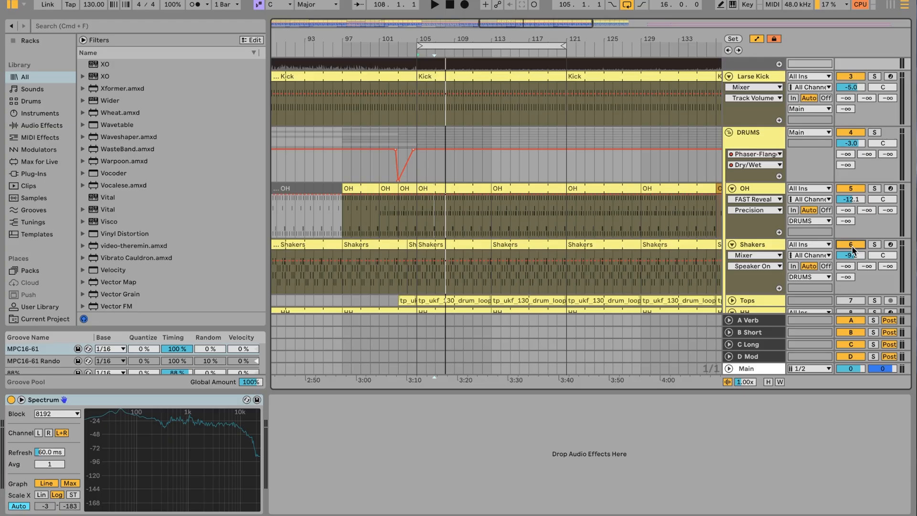
Show the notes of the Shakers clip at bar 105, and audition the pattern with the Shakers track soloed
{"action": "left_click", "coordinate": [439, 244]}
{"action": "key", "text": "space"}
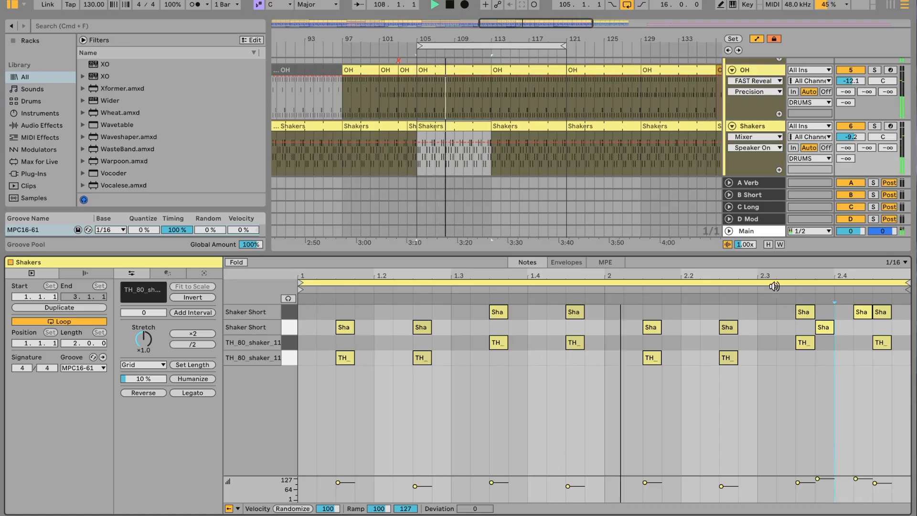
{"action": "left_click", "coordinate": [874, 126]}
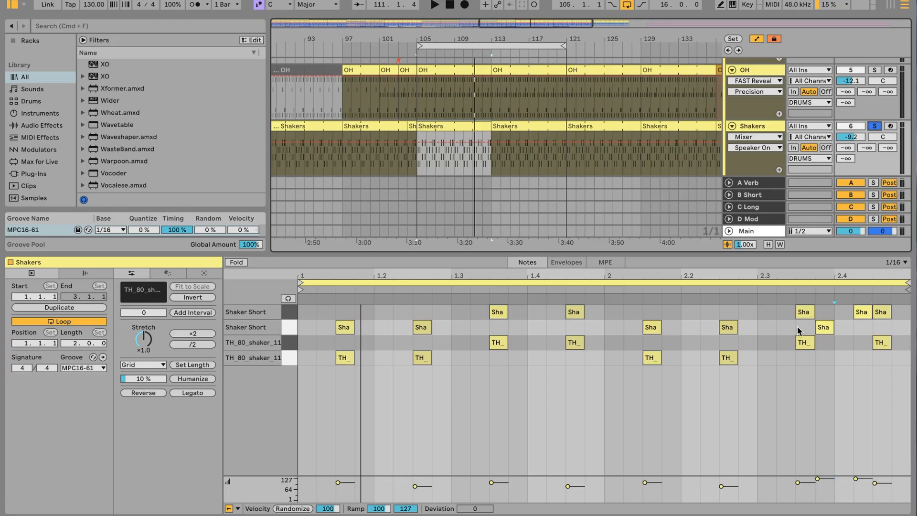
Compare the shakers with the soloed OH track, stop playback, and turn the solo off
{"action": "left_click", "coordinate": [874, 70]}
{"action": "key", "text": "space"}
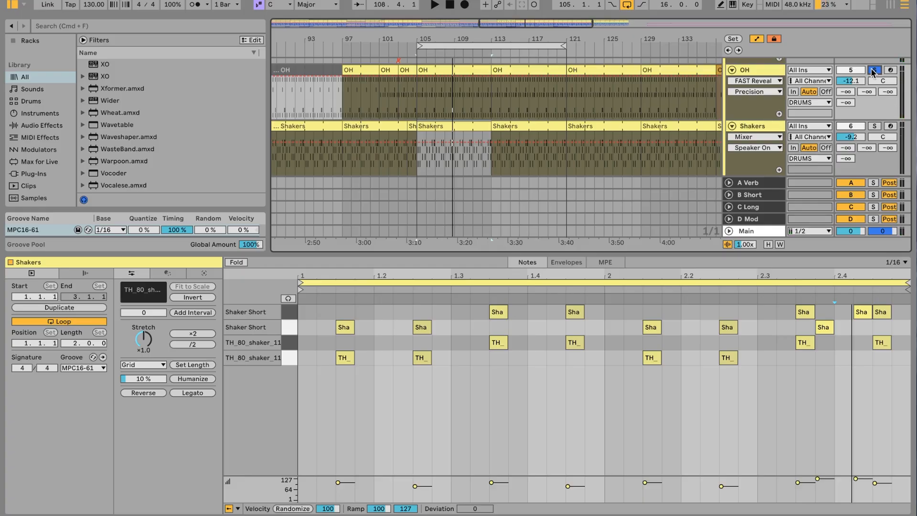
{"action": "left_click", "coordinate": [873, 71]}
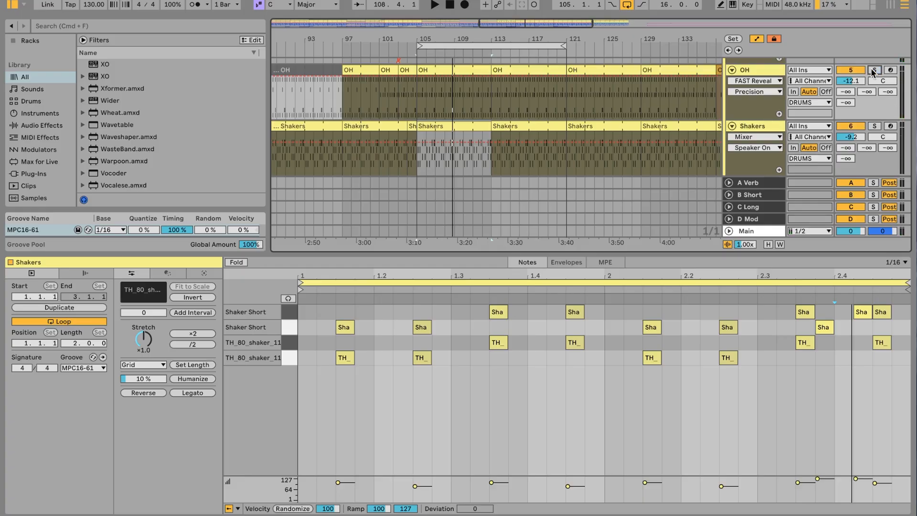
Show the Shakers track's device chain, and inspect the two TH_80_shaker_11 pads in its Drum Rack
{"action": "left_click", "coordinate": [769, 126]}
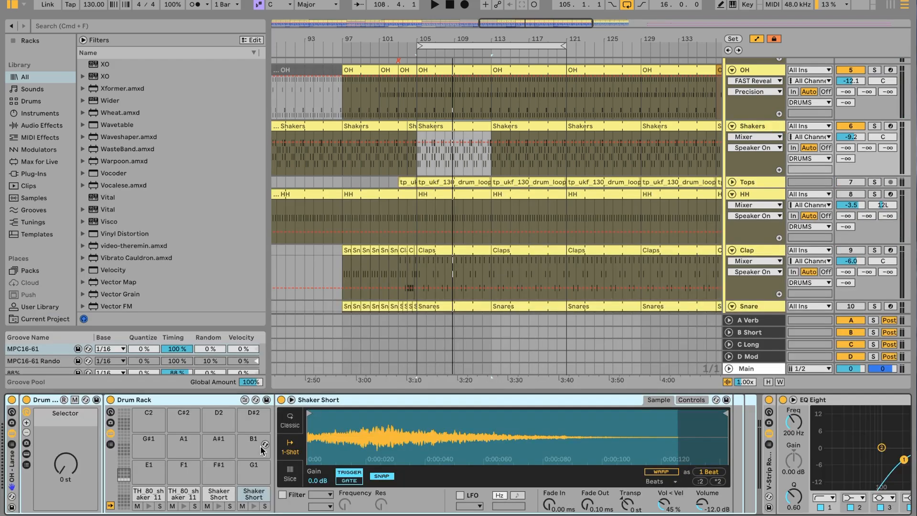
{"action": "left_click", "coordinate": [145, 492]}
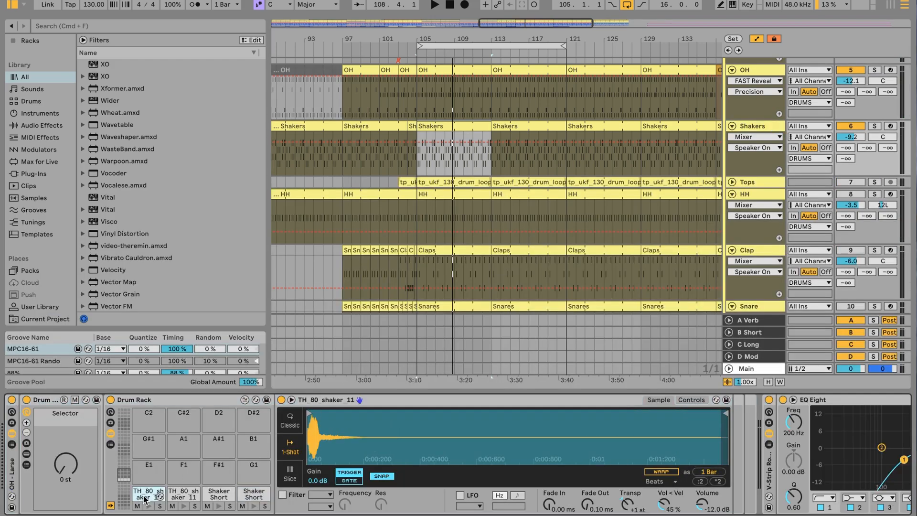
{"action": "left_click", "coordinate": [182, 497]}
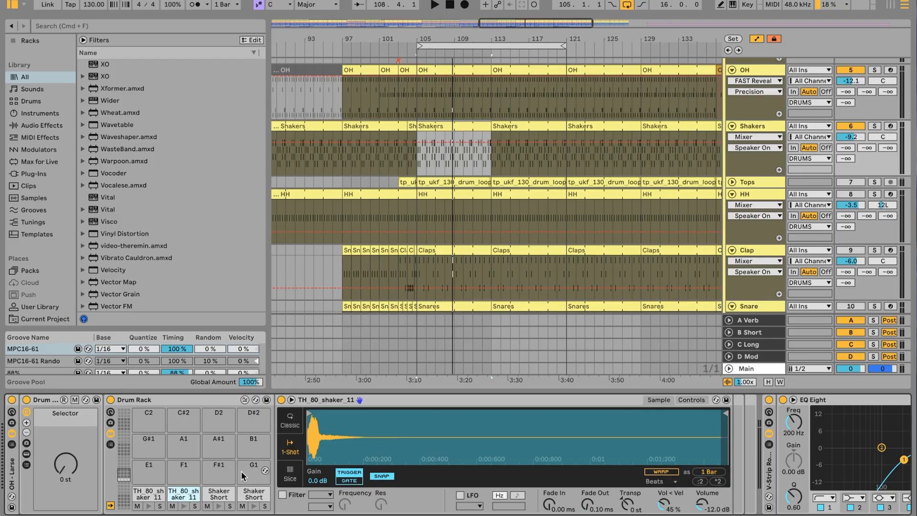
Examine the Shakers track's Shaper, Saturator and EQ Eight, and hide the sidechain rack's devices
{"action": "scroll", "coordinate": [376, 451], "scroll_direction": "right", "scroll_amount": 10}
{"action": "scroll", "coordinate": [373, 452], "scroll_direction": "right", "scroll_amount": 3}
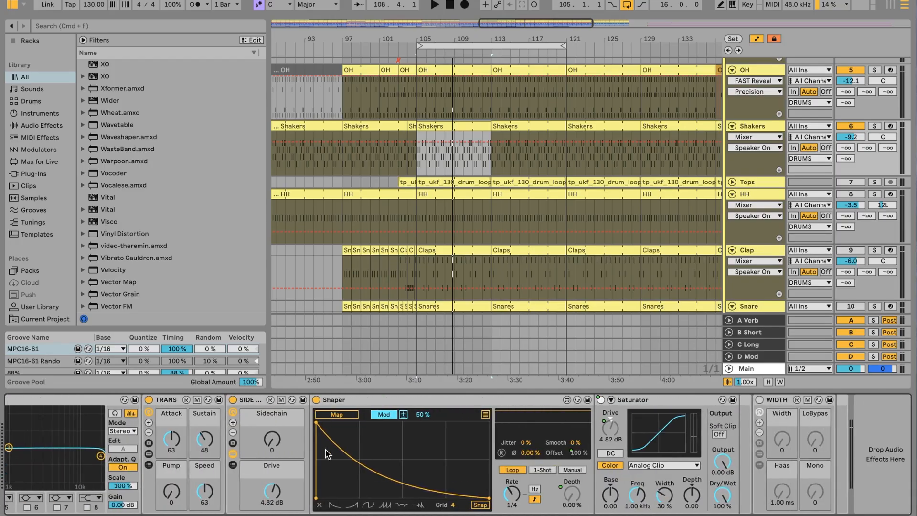
{"action": "scroll", "coordinate": [368, 454], "scroll_direction": "left", "scroll_amount": 5}
{"action": "left_click", "coordinate": [364, 454]}
{"action": "scroll", "coordinate": [364, 454], "scroll_direction": "left", "scroll_amount": 5}
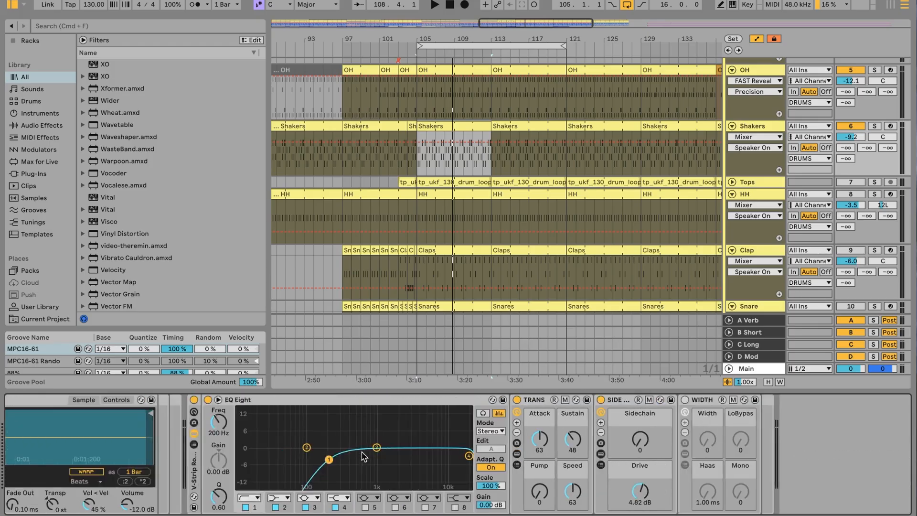
Unfold the Tops track and show its device chain
{"action": "left_click", "coordinate": [757, 127]}
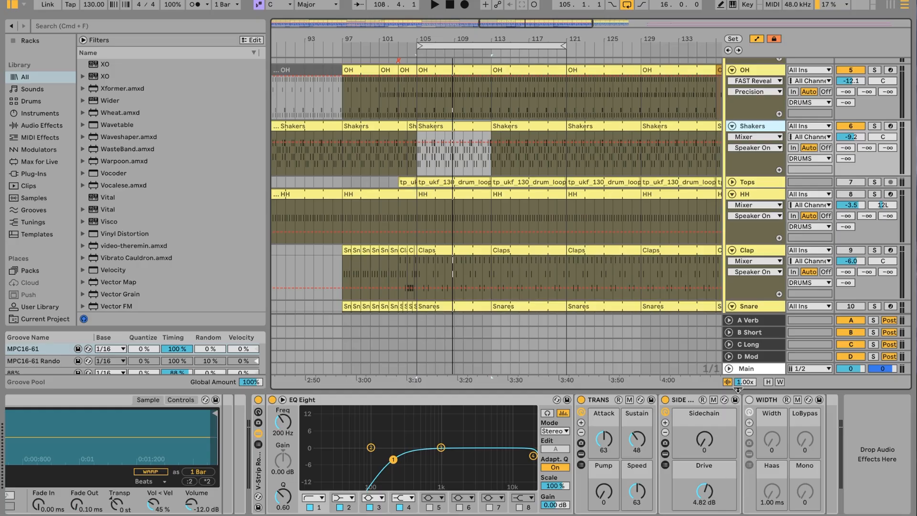
{"action": "left_click", "coordinate": [733, 182]}
{"action": "left_click", "coordinate": [755, 182]}
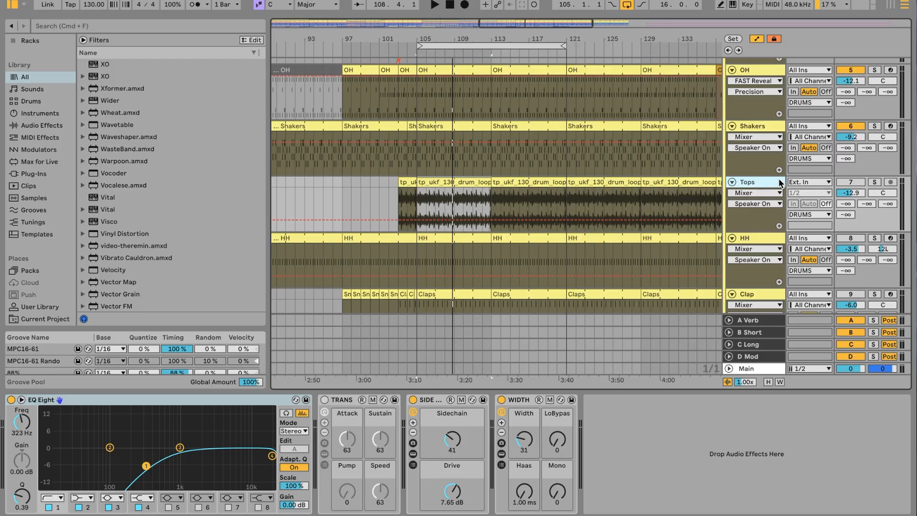
Activate the Tops track and play the drum loop together with the kick, open hats and shakers, stopping playback after a few bars
{"action": "scroll", "coordinate": [720, 78], "scroll_direction": "up", "scroll_amount": 3}
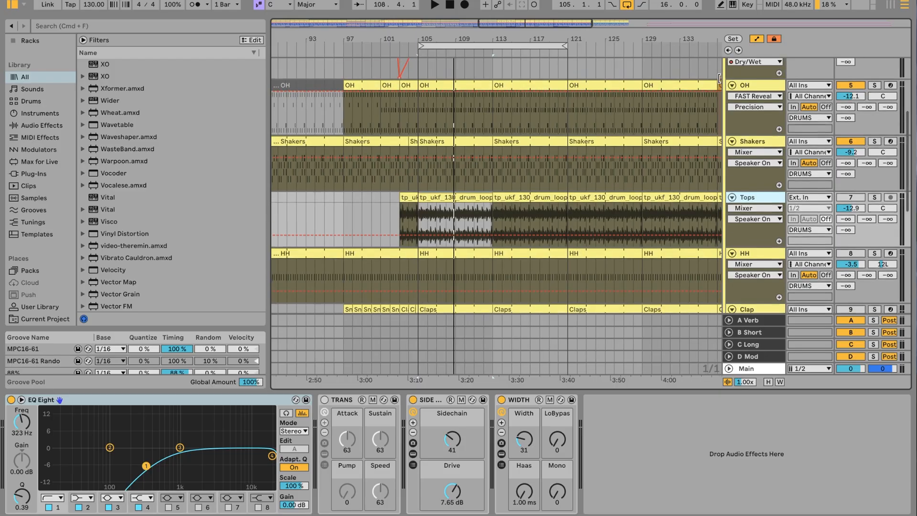
{"action": "scroll", "coordinate": [678, 104], "scroll_direction": "up", "scroll_amount": 2}
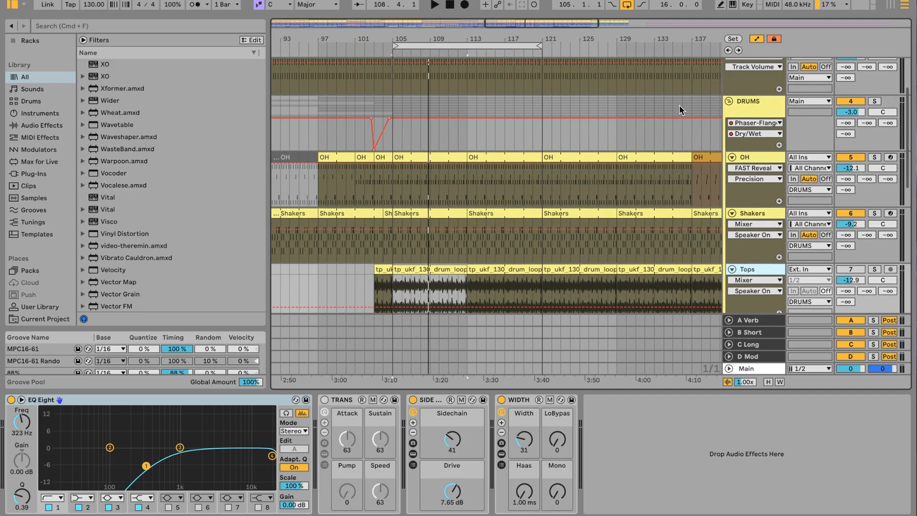
{"action": "scroll", "coordinate": [680, 105], "scroll_direction": "down", "scroll_amount": 15}
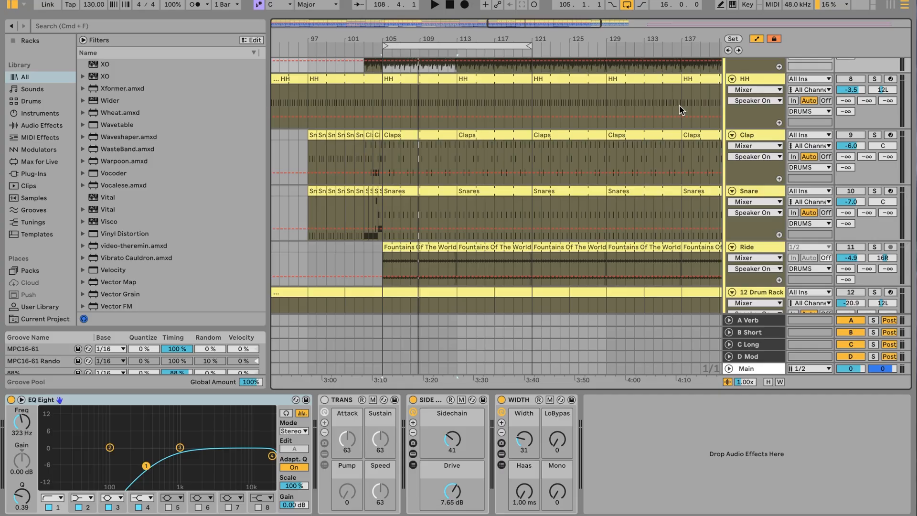
{"action": "scroll", "coordinate": [682, 110], "scroll_direction": "up", "scroll_amount": 8}
{"action": "scroll", "coordinate": [682, 110], "scroll_direction": "left", "scroll_amount": 4}
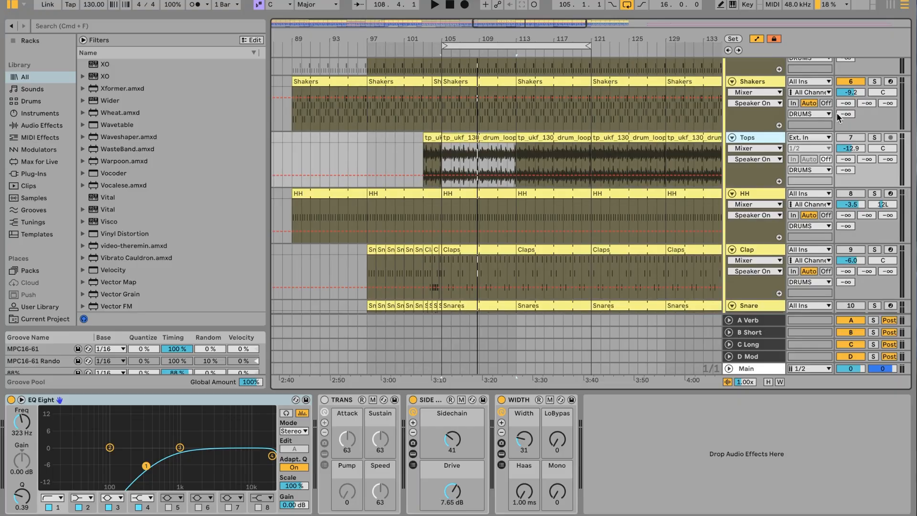
{"action": "left_click", "coordinate": [851, 138]}
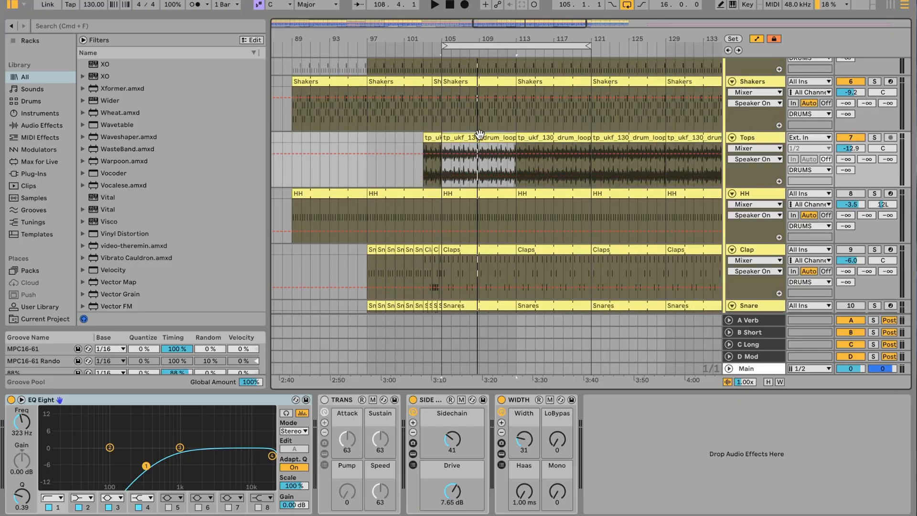
{"action": "key", "text": "space"}
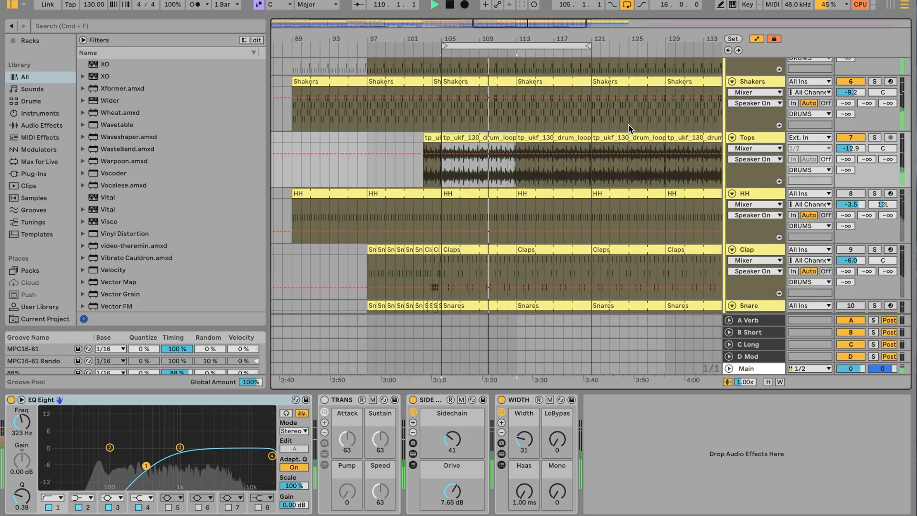
{"action": "key", "text": "space"}
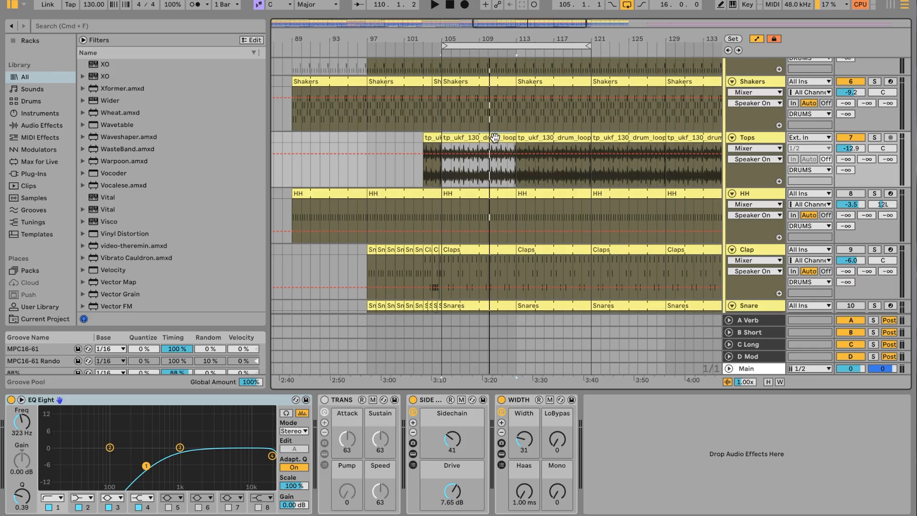
Open the Tops drum loop clip at bar 105 and examine its Beats warp settings: Transients preservation, transient loop mode and envelope
{"action": "double_click", "coordinate": [495, 137]}
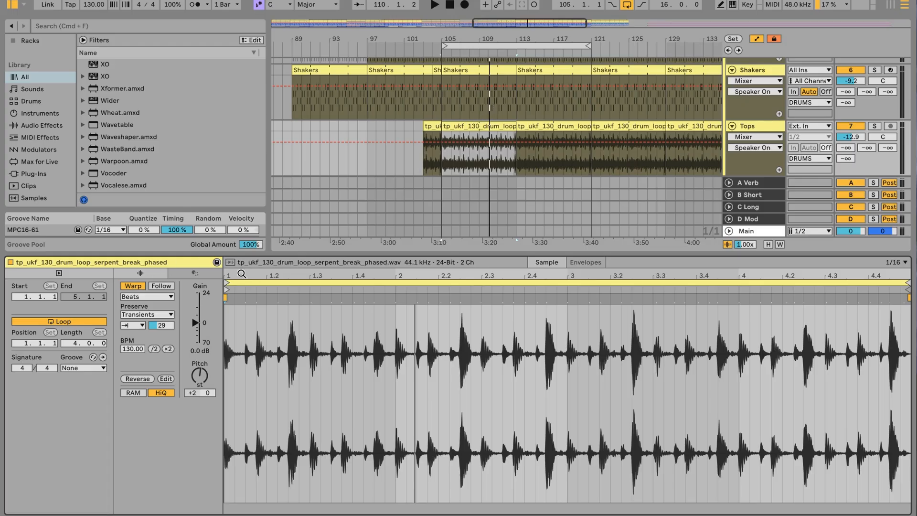
{"action": "left_click", "coordinate": [130, 314]}
{"action": "left_click", "coordinate": [130, 314]}
{"action": "left_click", "coordinate": [136, 325]}
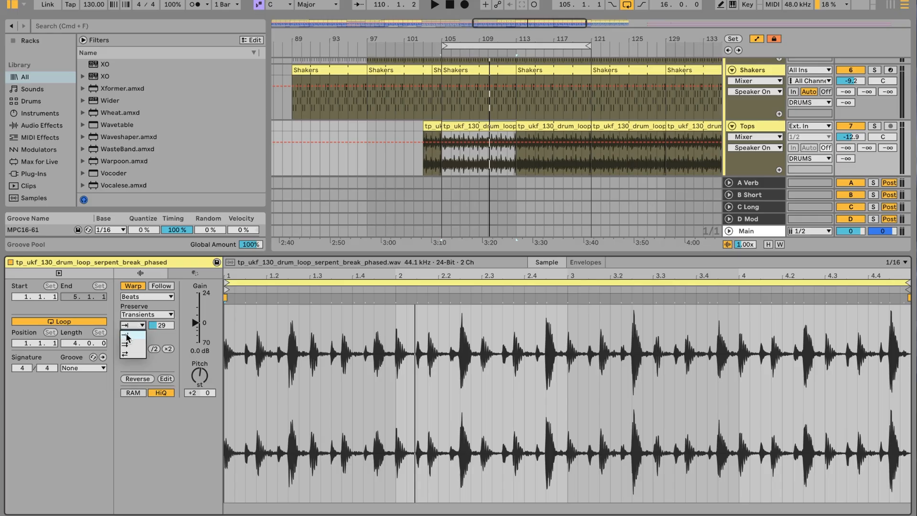
{"action": "left_click", "coordinate": [130, 335]}
{"action": "left_click", "coordinate": [162, 328]}
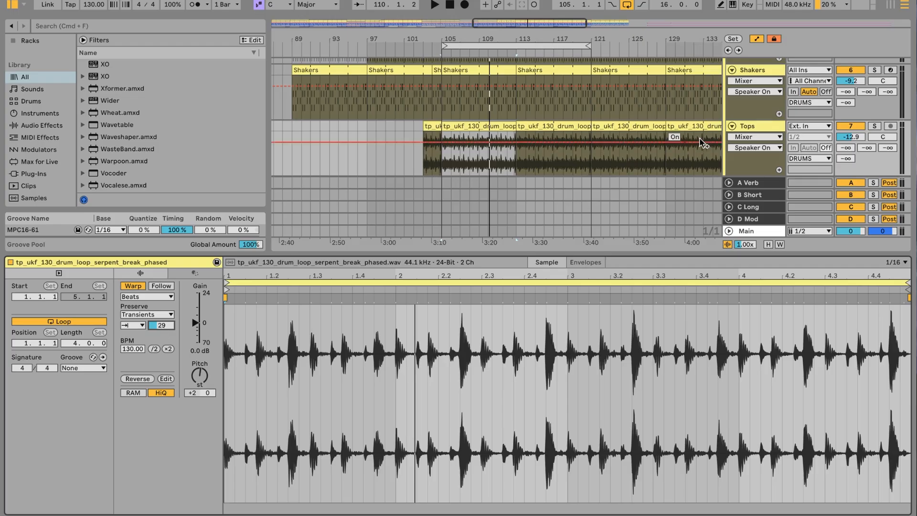
Show the Tops track's device chain, examine the Utility, Shaper and Saturator inside the sidechain rack, and hide them again
{"action": "left_click", "coordinate": [749, 129]}
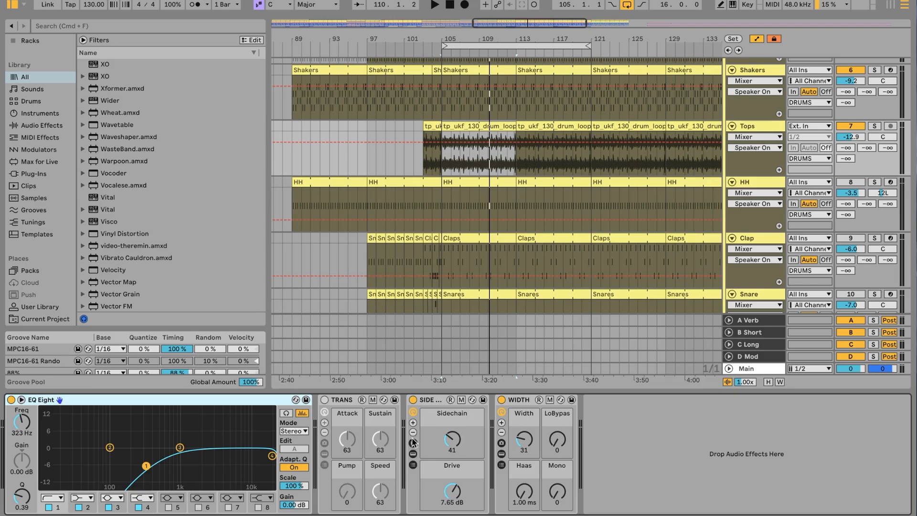
{"action": "left_click", "coordinate": [413, 453]}
{"action": "scroll", "coordinate": [460, 452], "scroll_direction": "right", "scroll_amount": 4}
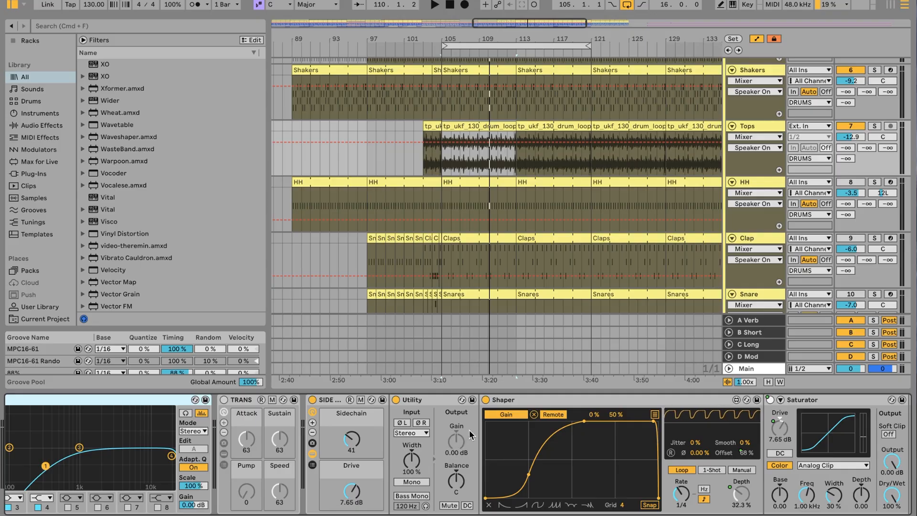
{"action": "left_click", "coordinate": [312, 453]}
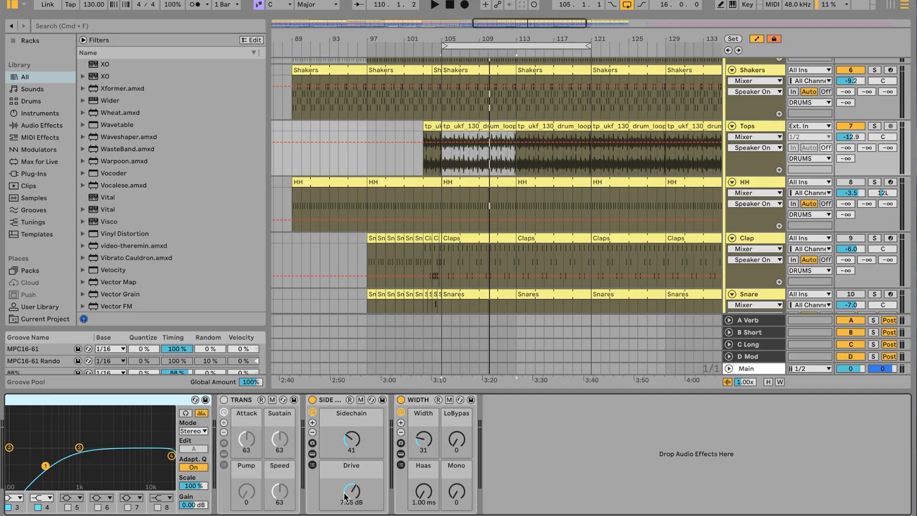
Examine the Wider plug-in inside the Tops track's WIDTH rack, close its window and hide the rack's devices
{"action": "left_click", "coordinate": [401, 454]}
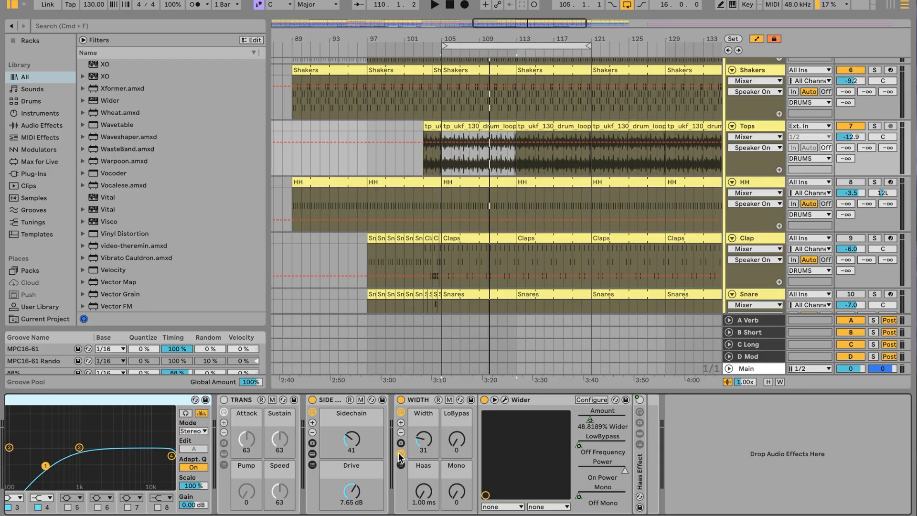
{"action": "left_click", "coordinate": [504, 400]}
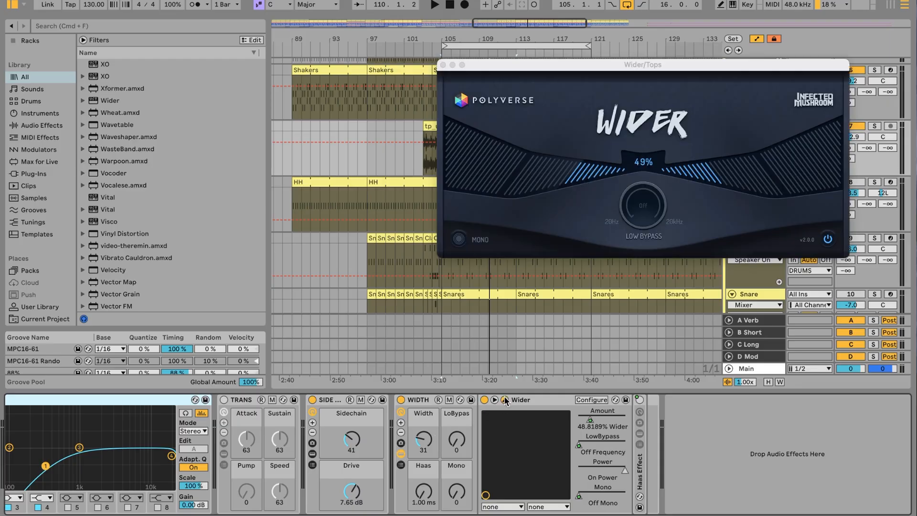
{"action": "left_click", "coordinate": [443, 65]}
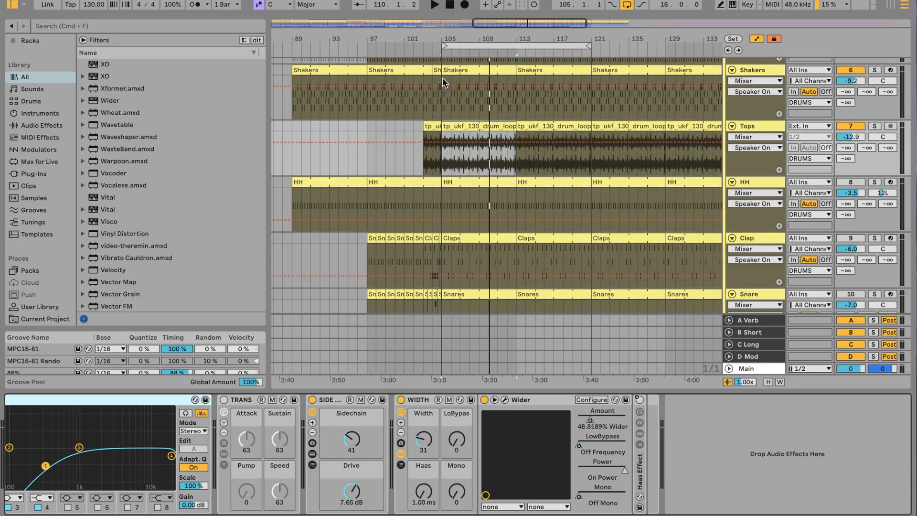
{"action": "left_click", "coordinate": [401, 454]}
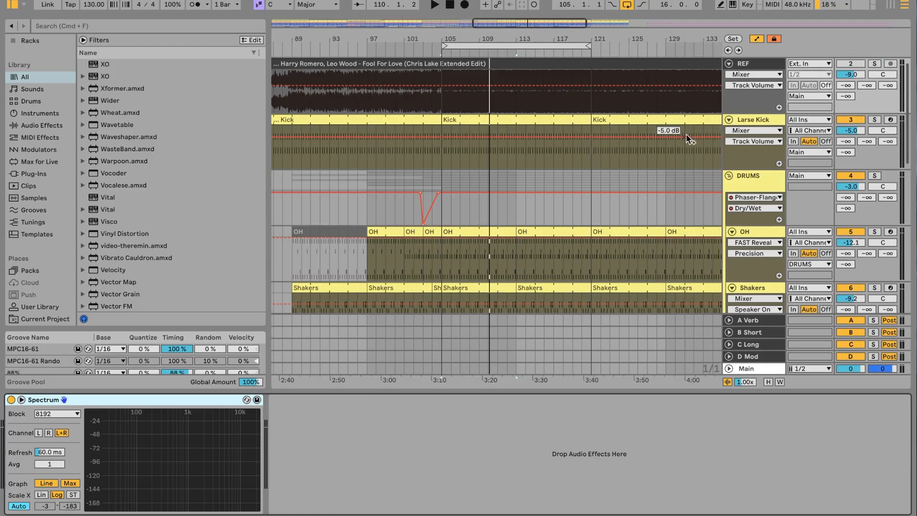
Select the HH clip at bar 105, activate the HH track and start playback
{"action": "scroll", "coordinate": [648, 152], "scroll_direction": "down", "scroll_amount": 10}
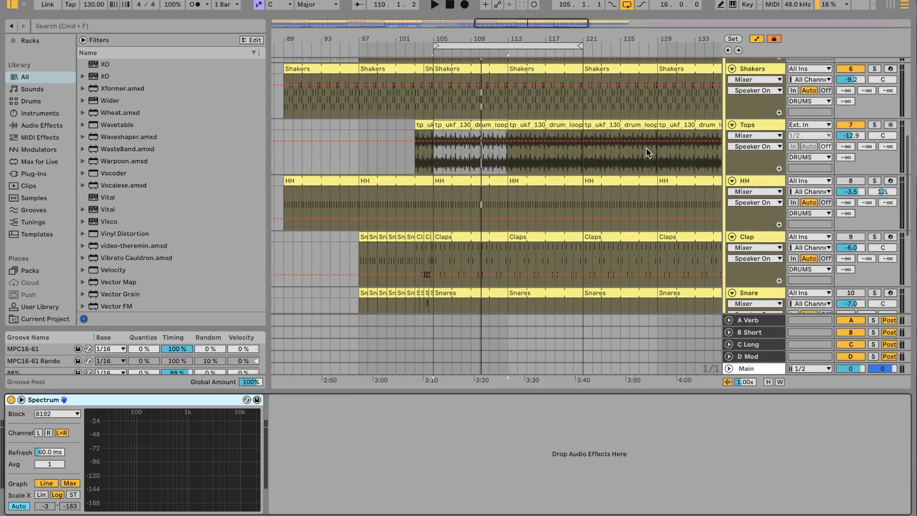
{"action": "left_click", "coordinate": [476, 180]}
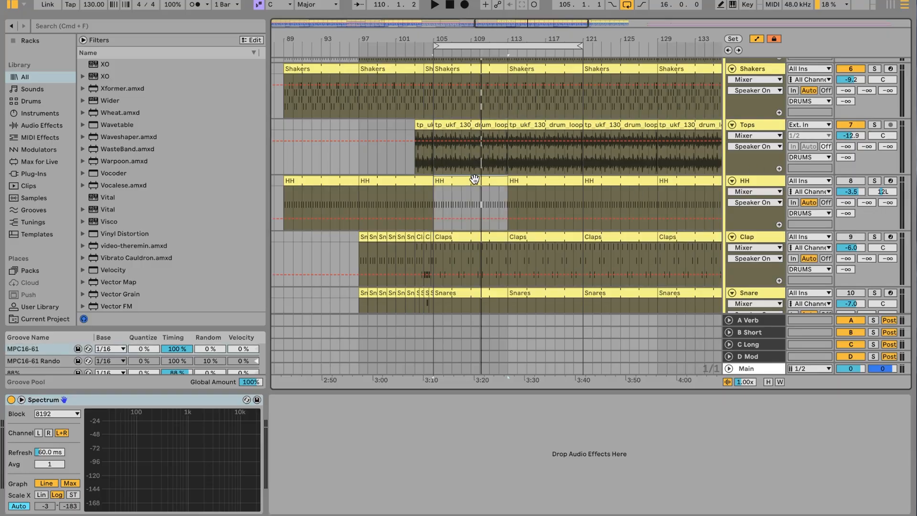
{"action": "left_click", "coordinate": [850, 182]}
{"action": "key", "text": "space"}
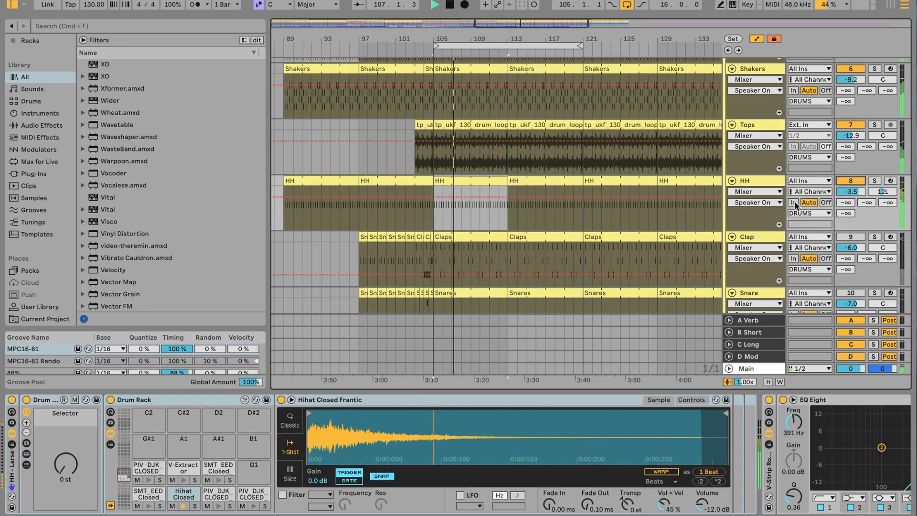
Solo the HH track briefly to hear the closed hats alone, turn the solo off and stop playback
{"action": "left_click", "coordinate": [875, 181]}
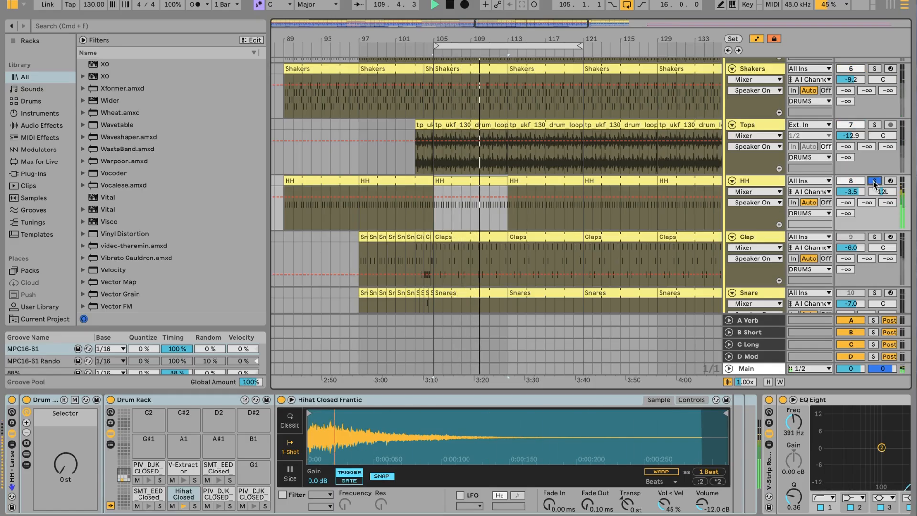
{"action": "left_click", "coordinate": [874, 181]}
{"action": "key", "text": "space"}
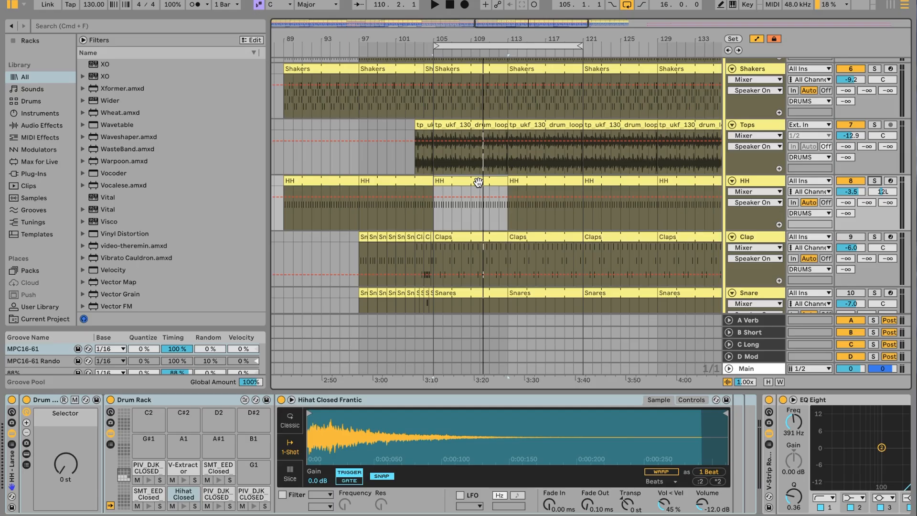
Open the HH clip at bar 105 and select all its Hihat Closed Frantic notes to review the pattern
{"action": "double_click", "coordinate": [479, 182]}
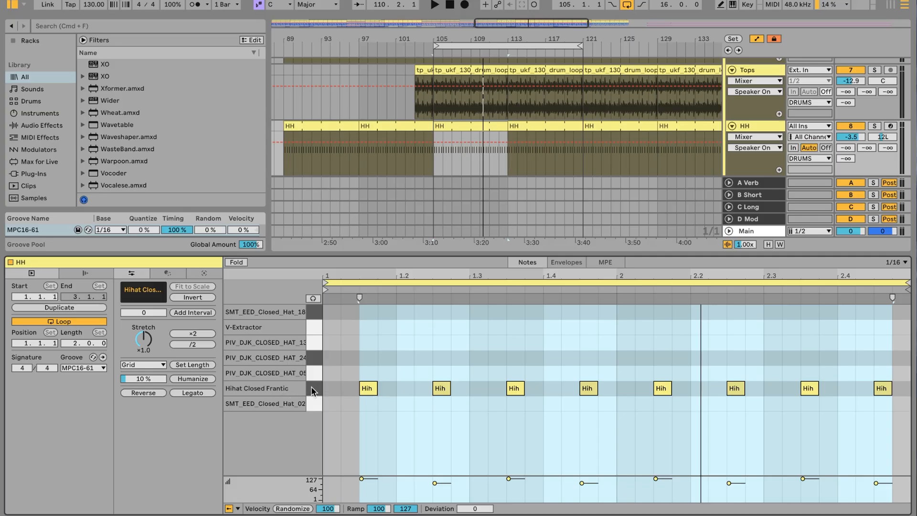
{"action": "left_click", "coordinate": [340, 389]}
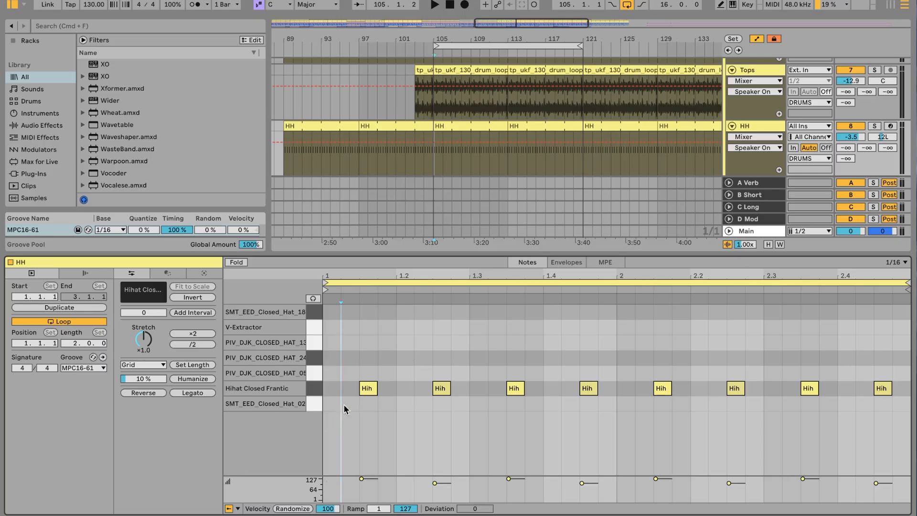
{"action": "key", "text": "super+a"}
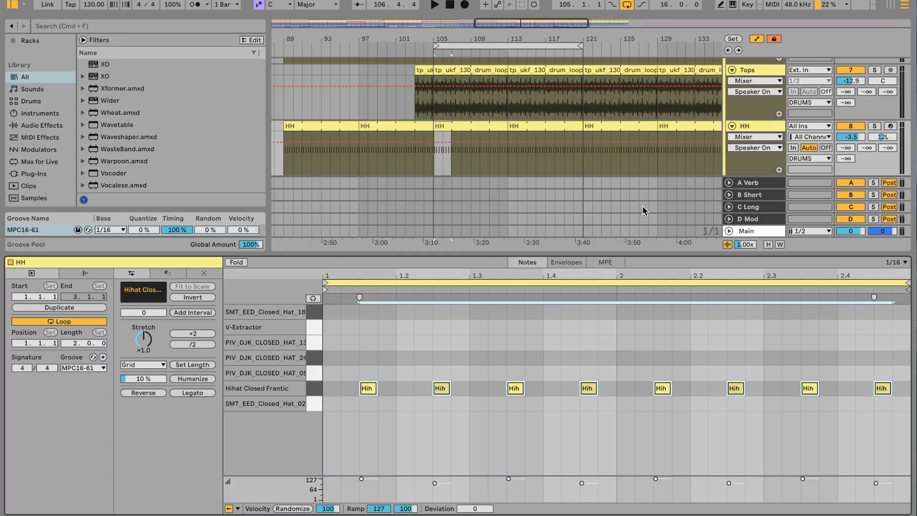
Review the HH track's EQ Eight and its transient, sidechain and width racks, and play the drums from bar 105
{"action": "left_click", "coordinate": [763, 127]}
{"action": "scroll", "coordinate": [401, 463], "scroll_direction": "right", "scroll_amount": 10}
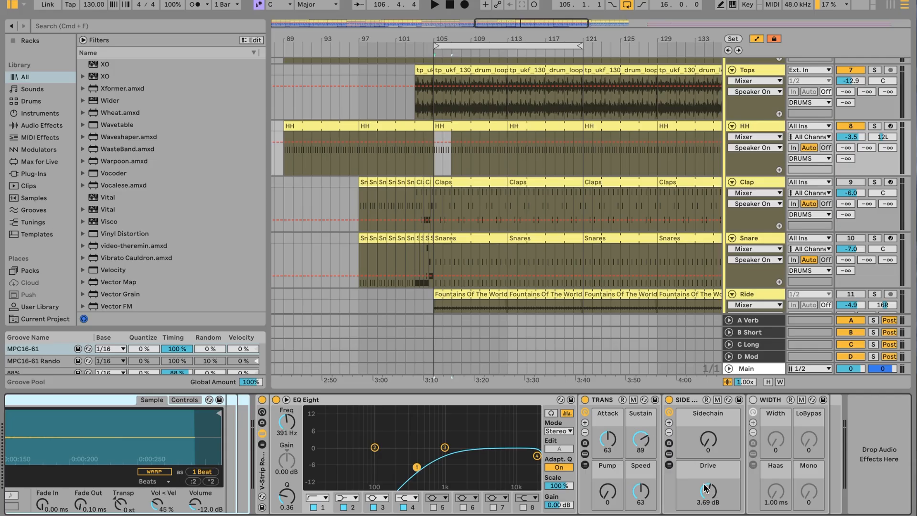
{"action": "left_click", "coordinate": [435, 168]}
{"action": "key", "text": "space"}
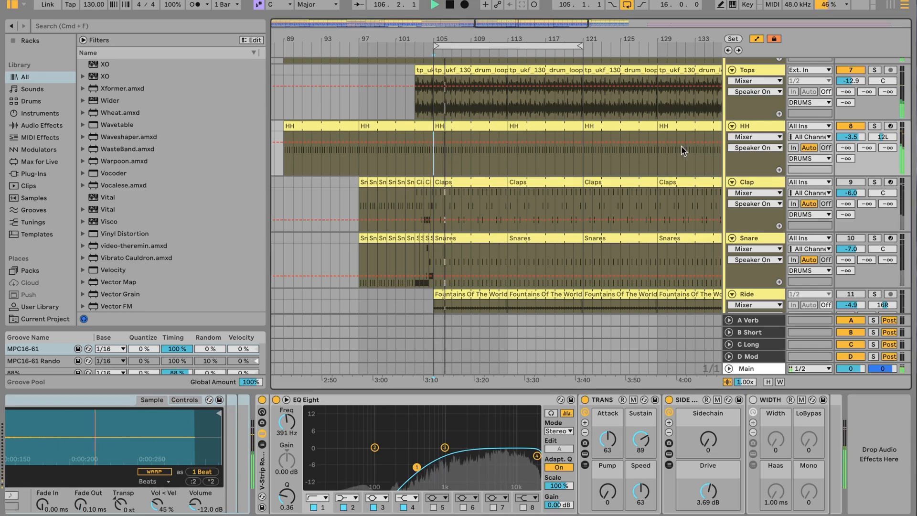
{"action": "key", "text": "s"}
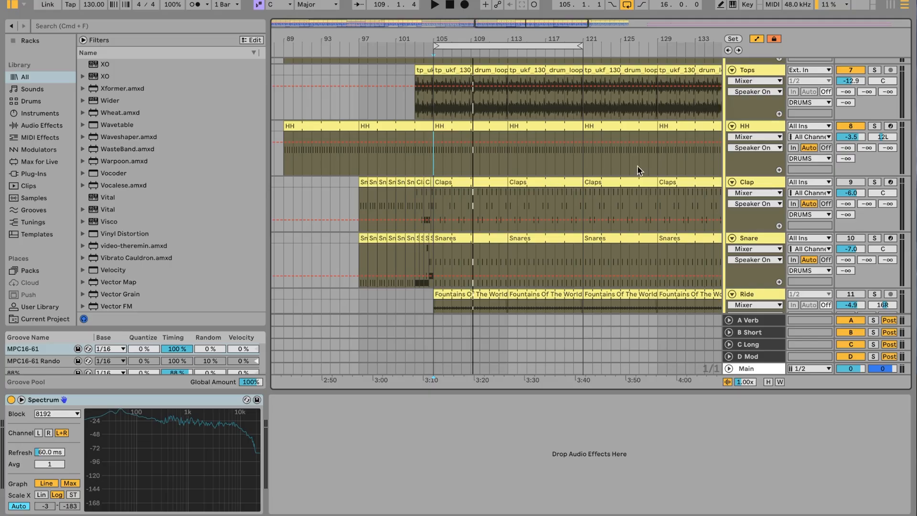
Activate the Clap track and play the drums with the claps from bar 105
{"action": "left_click", "coordinate": [852, 182]}
{"action": "key", "text": "space"}
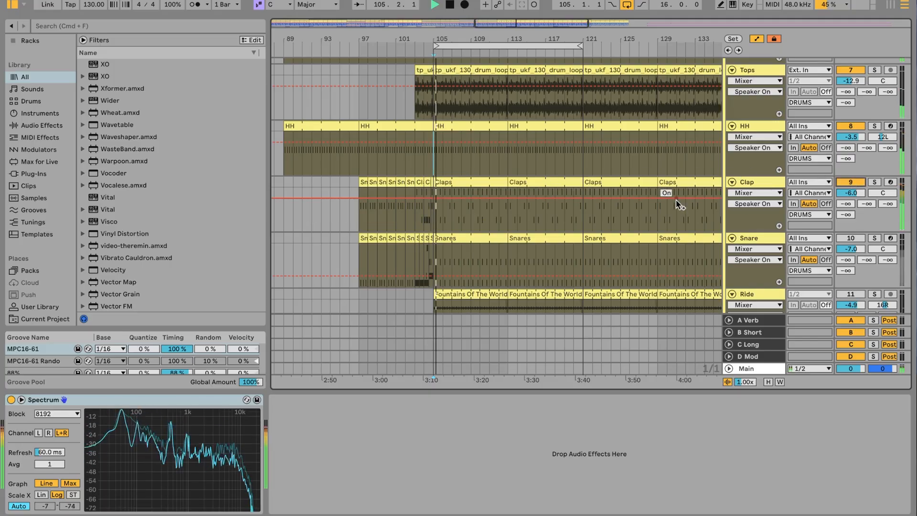
Open the Claps clip at bar 105 and examine its layered clap hits by selecting the notes on each backbeat
{"action": "double_click", "coordinate": [485, 187]}
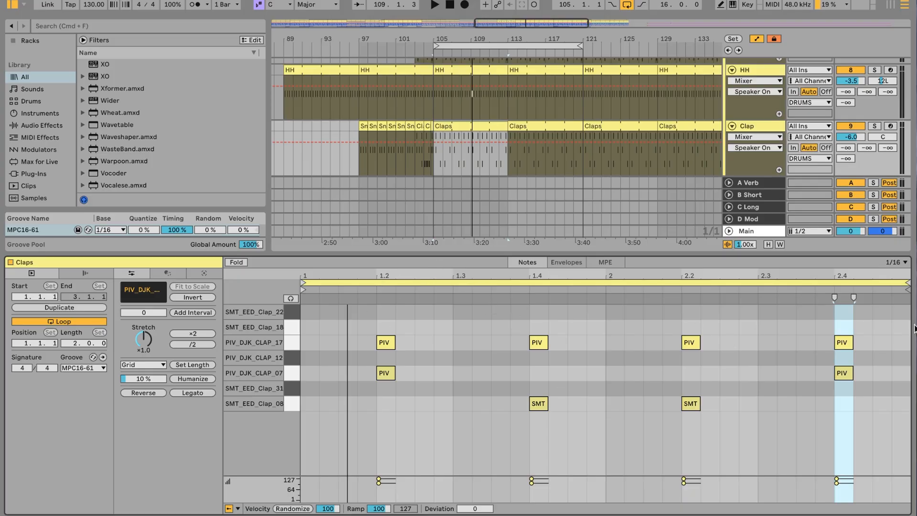
{"action": "left_click", "coordinate": [297, 340]}
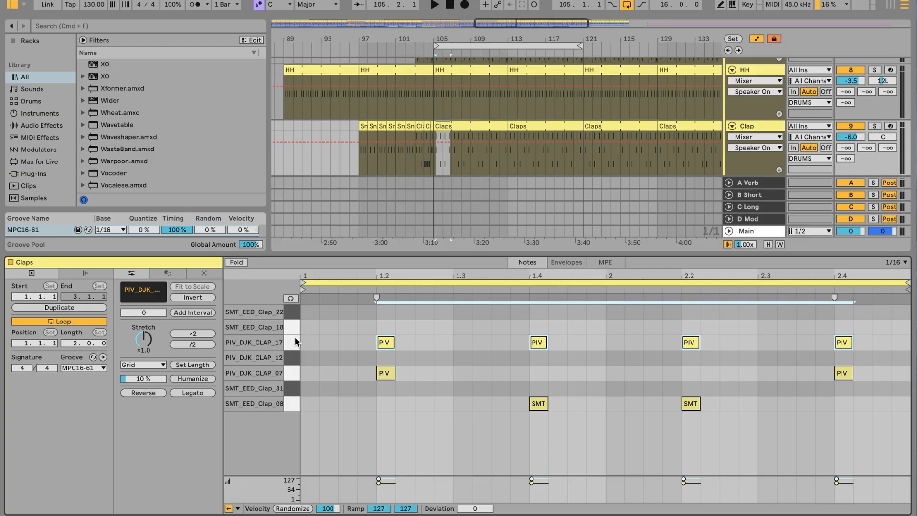
{"action": "left_click_drag", "start_coordinate": [340, 336], "coordinate": [411, 415]}
{"action": "left_click_drag", "start_coordinate": [474, 314], "coordinate": [538, 411]}
{"action": "left_click_drag", "start_coordinate": [663, 311], "coordinate": [775, 352]}
{"action": "left_click_drag", "start_coordinate": [815, 317], "coordinate": [856, 404]}
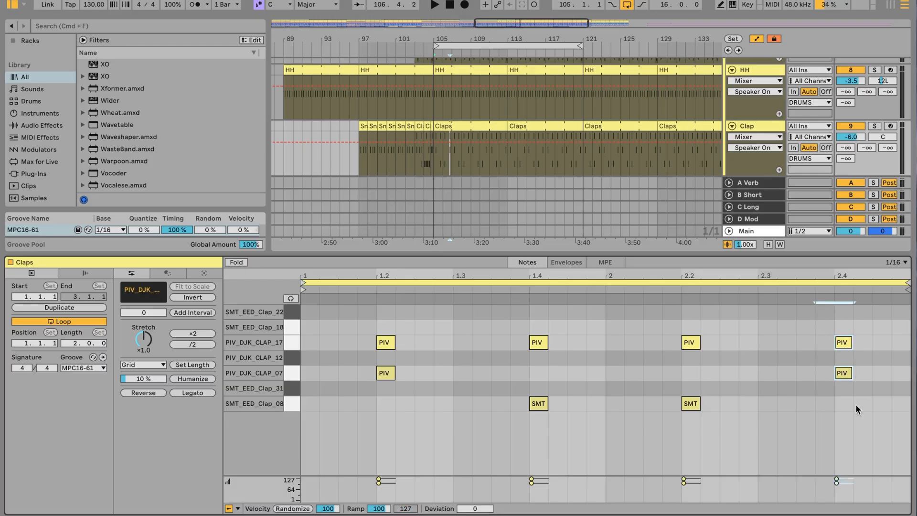
Inspect the Clap track's Drum Rack samples one by one, plus its EQ Eight and its transient, sidechain and width racks
{"action": "left_click", "coordinate": [770, 124]}
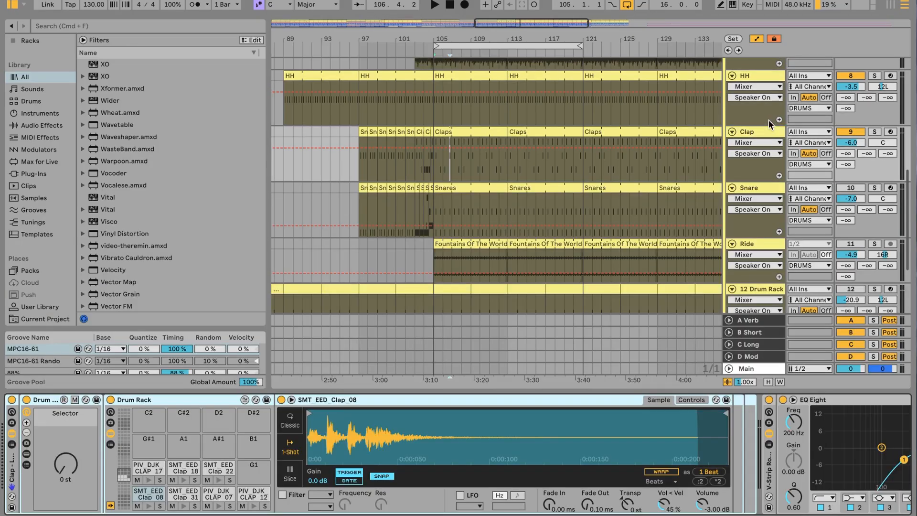
{"action": "left_click", "coordinate": [150, 466]}
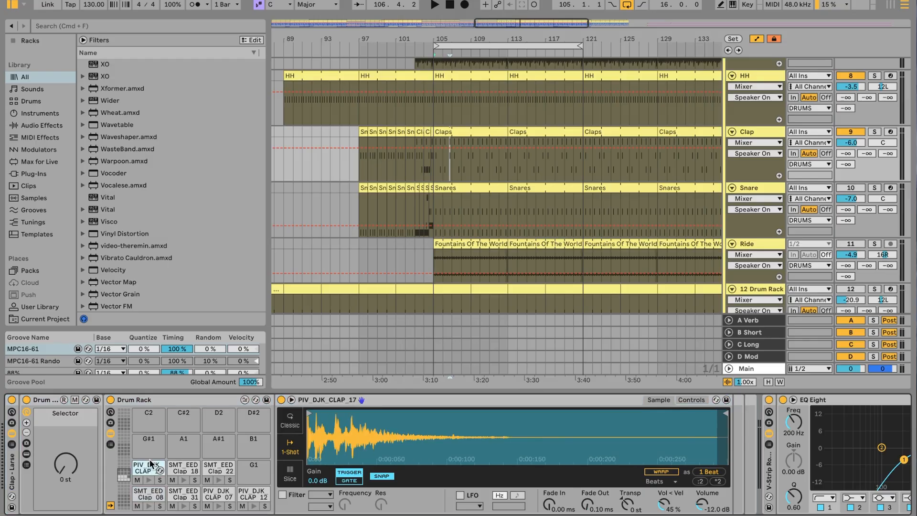
{"action": "left_click", "coordinate": [187, 471]}
{"action": "left_click", "coordinate": [215, 472]}
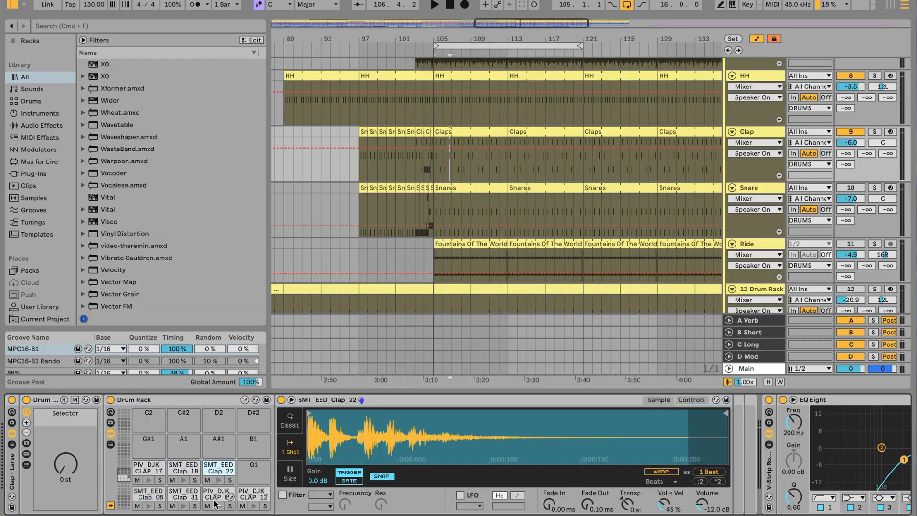
{"action": "left_click", "coordinate": [216, 497]}
{"action": "left_click", "coordinate": [189, 499]}
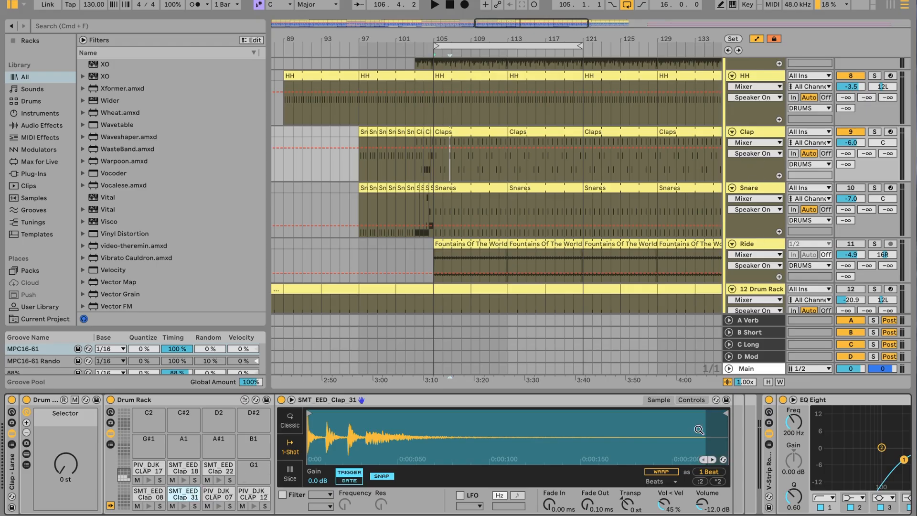
{"action": "scroll", "coordinate": [699, 429], "scroll_direction": "right", "scroll_amount": 10}
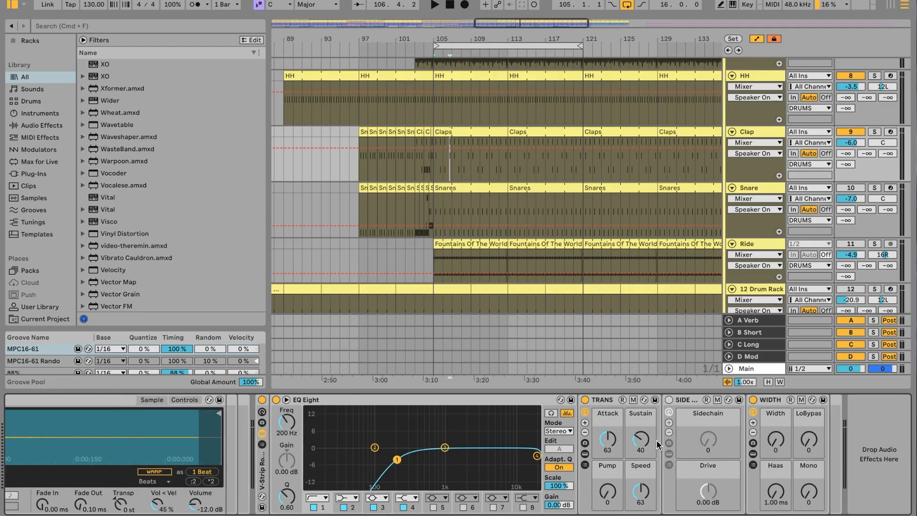
Play the drums with the claps from bar 105 to hear the processed Clap track, and stop playback
{"action": "left_click", "coordinate": [766, 130]}
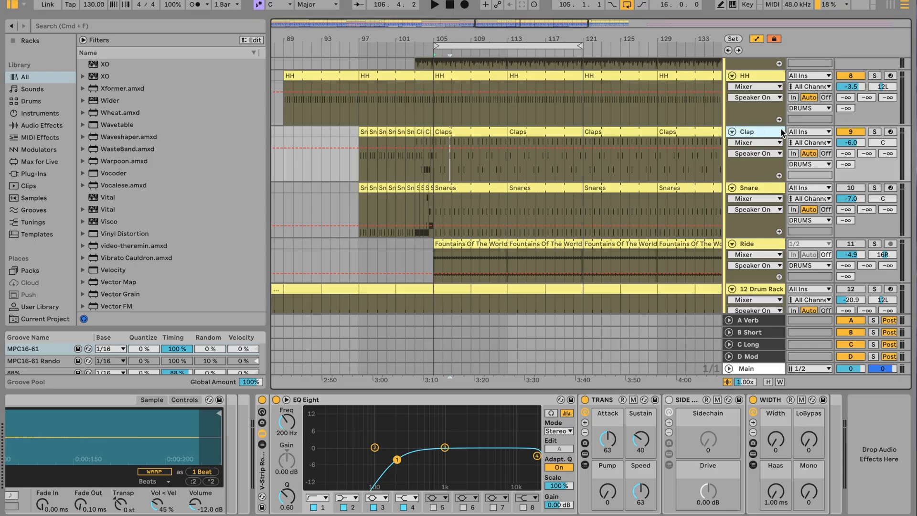
{"action": "key", "text": "space"}
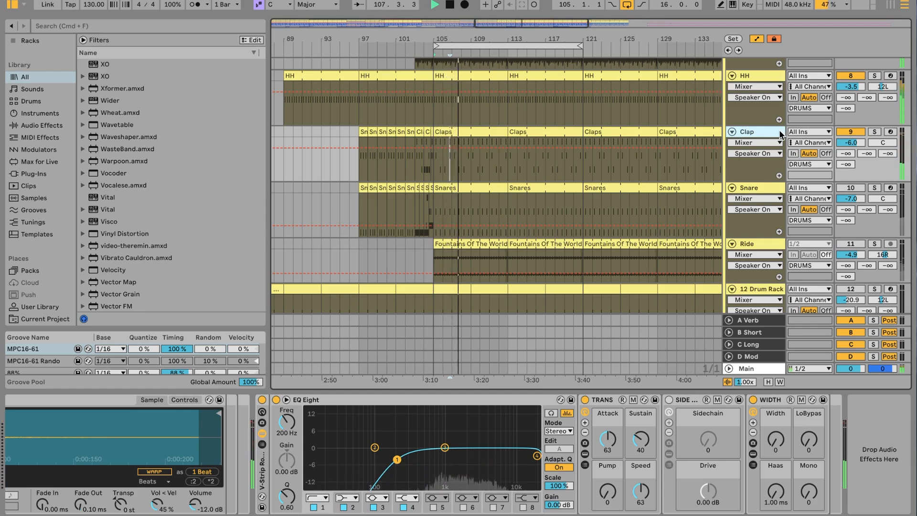
{"action": "key", "text": "End"}
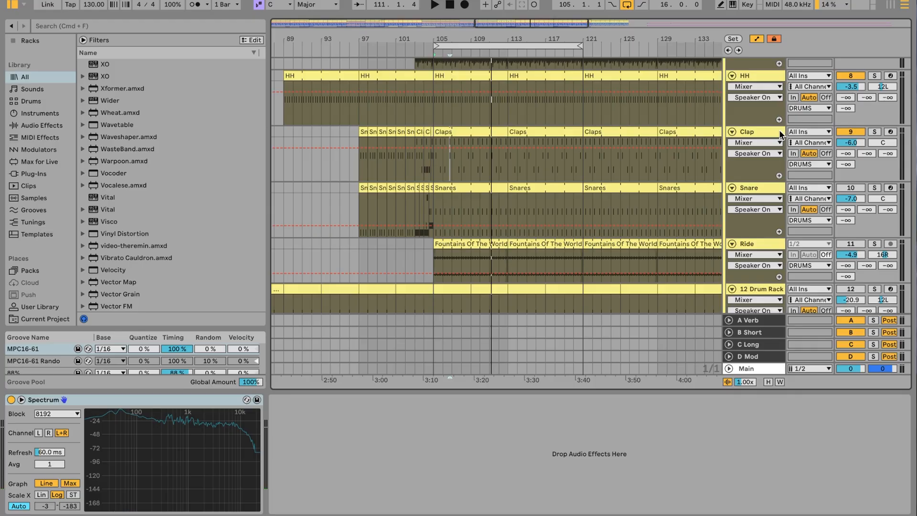
Compare the pan settings of PIV_DJK_CLAP_07, PIV_DJK_CLAP_17 and SMT_EED_Clap_08 in Simpler while playing the claps
{"action": "left_click", "coordinate": [779, 130]}
{"action": "key", "text": "space"}
{"action": "key", "text": "space"}
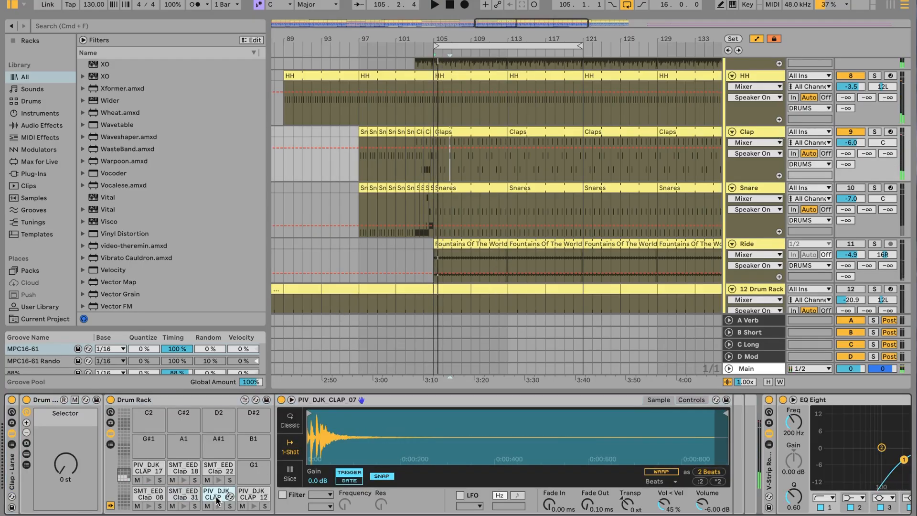
{"action": "left_click", "coordinate": [701, 400]}
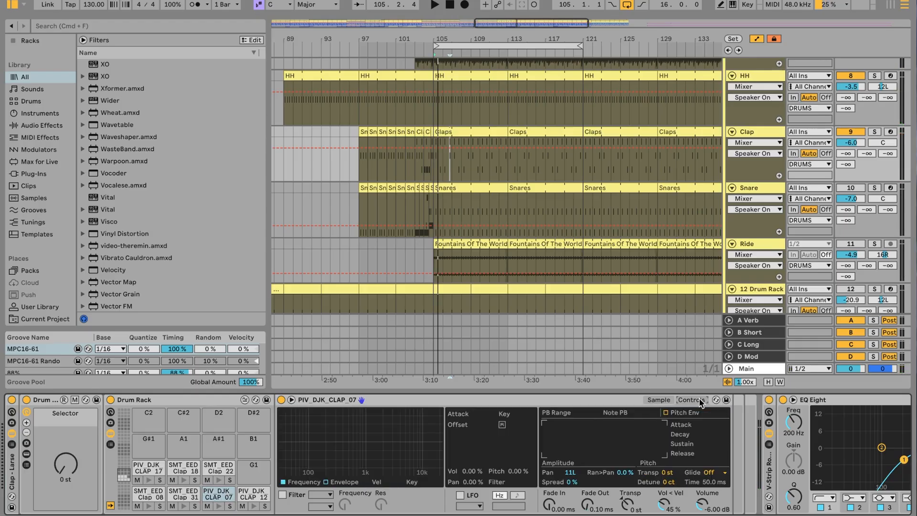
{"action": "key", "text": "space"}
{"action": "left_click", "coordinate": [145, 466]}
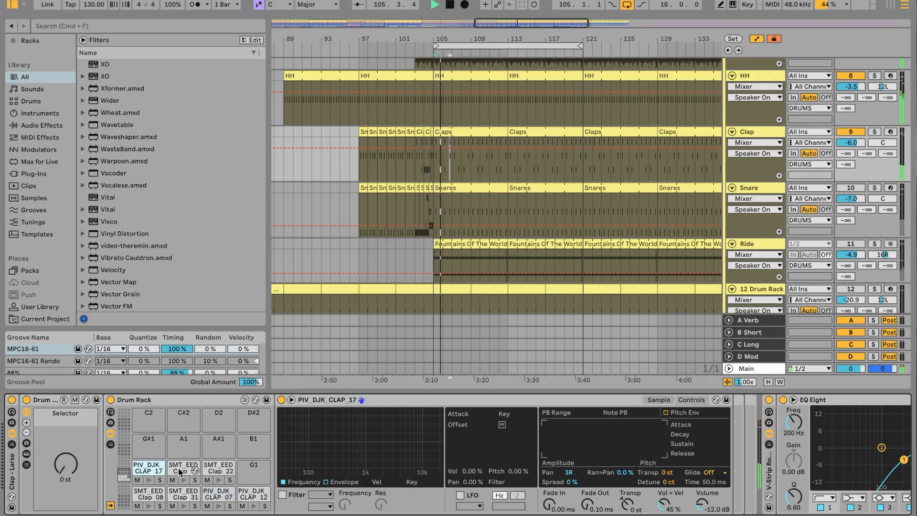
{"action": "left_click", "coordinate": [149, 495]}
{"action": "key", "text": "space"}
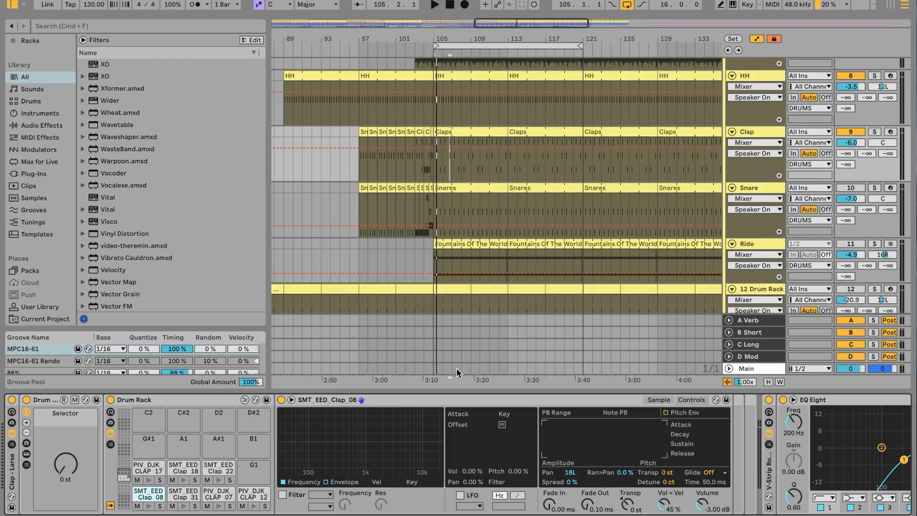
Activate the Snare track, play the drums from bar 105 and open the Snares clip at bar 105
{"action": "left_click", "coordinate": [851, 188]}
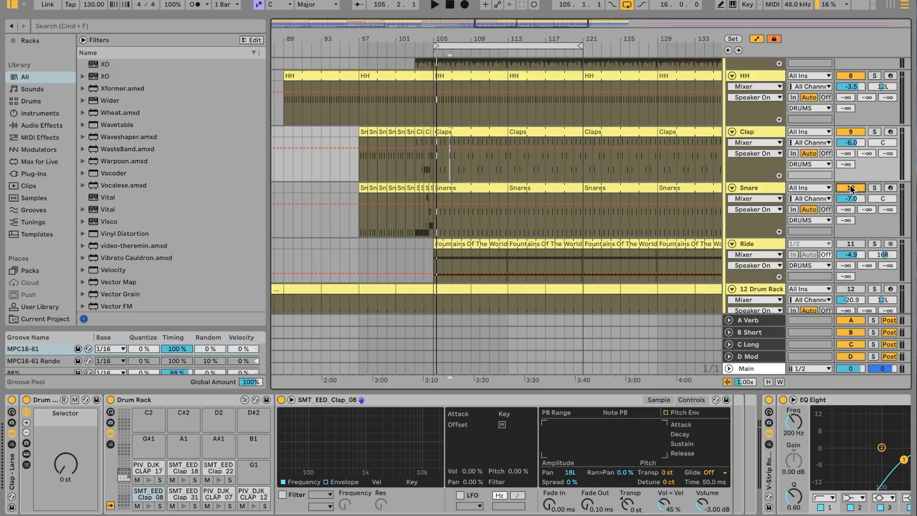
{"action": "key", "text": "space"}
{"action": "double_click", "coordinate": [468, 186]}
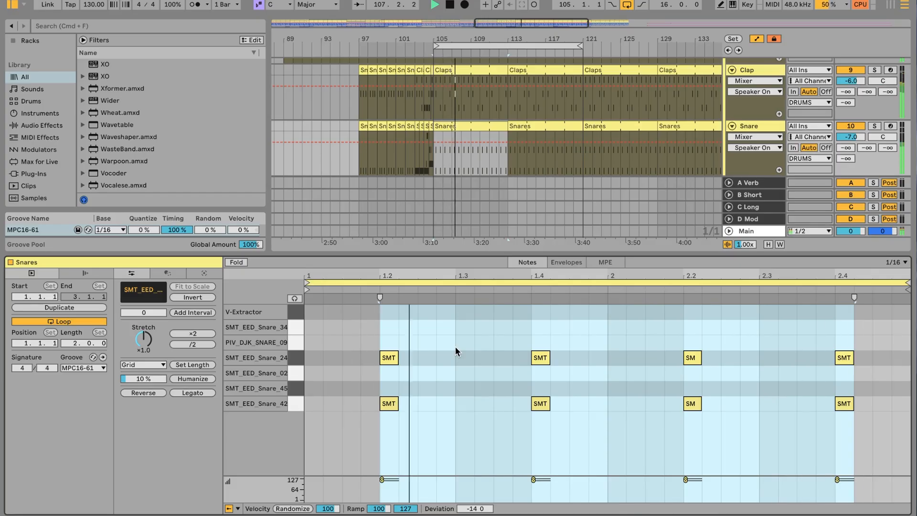
Compare the drums with the reference by toggling solo on the REF track during playback, ending with it unsoloed
{"action": "key", "text": "s"}
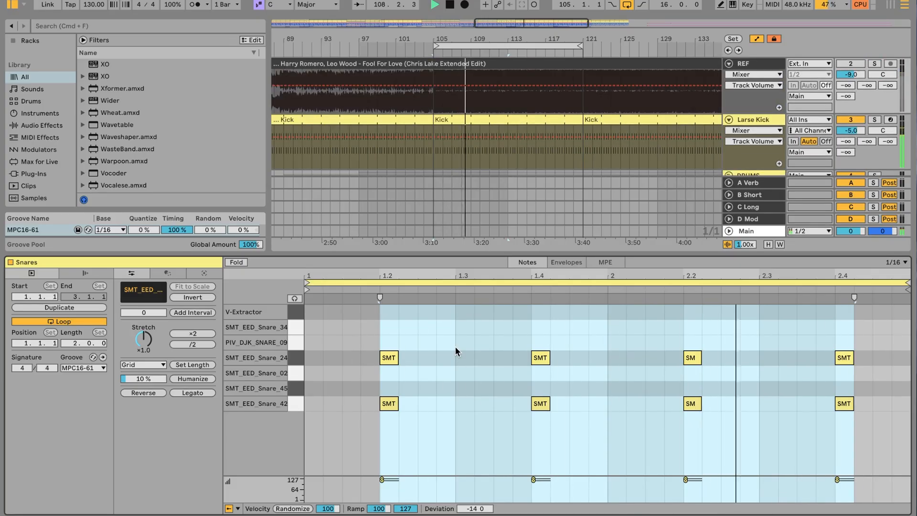
{"action": "key", "text": "s"}
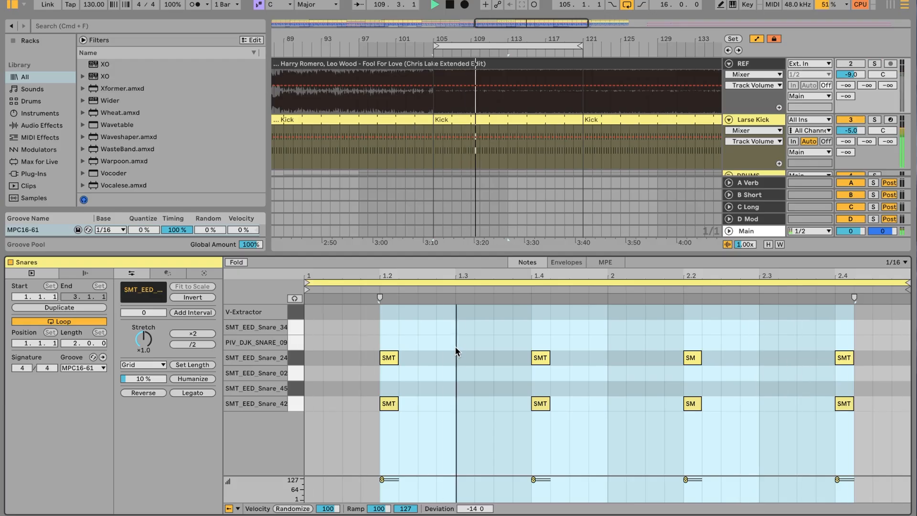
{"action": "key", "text": "s"}
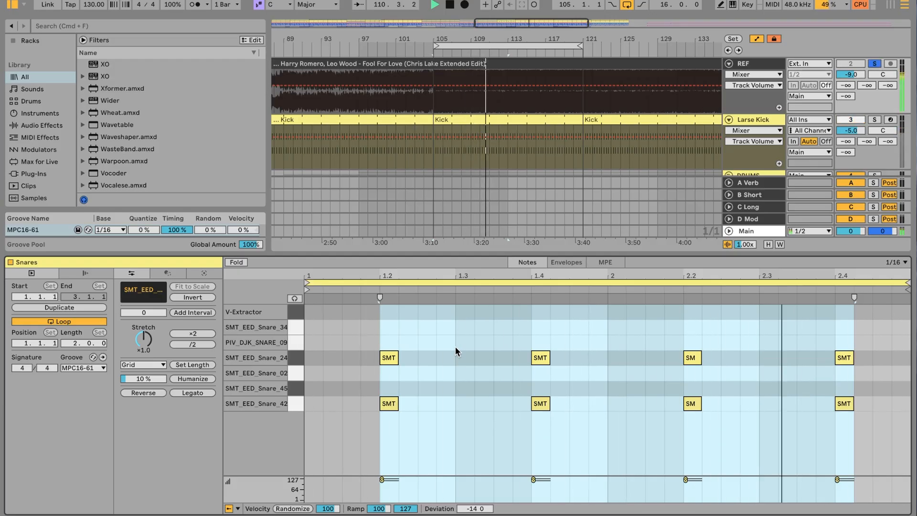
{"action": "key", "text": "s"}
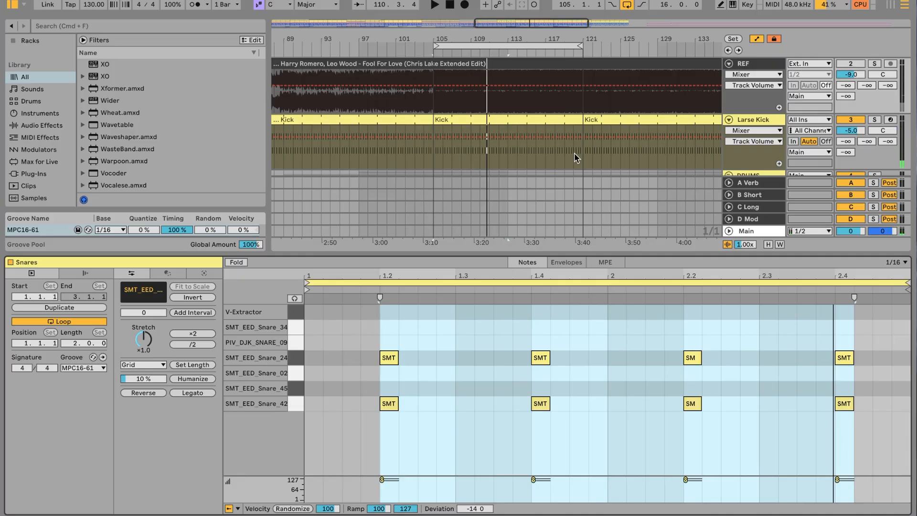
Review the Snare track's Drum Rack, its Snares clip at bar 105, and its EQ Eight, transient, sidechain and width racks
{"action": "scroll", "coordinate": [693, 115], "scroll_direction": "down", "scroll_amount": 15}
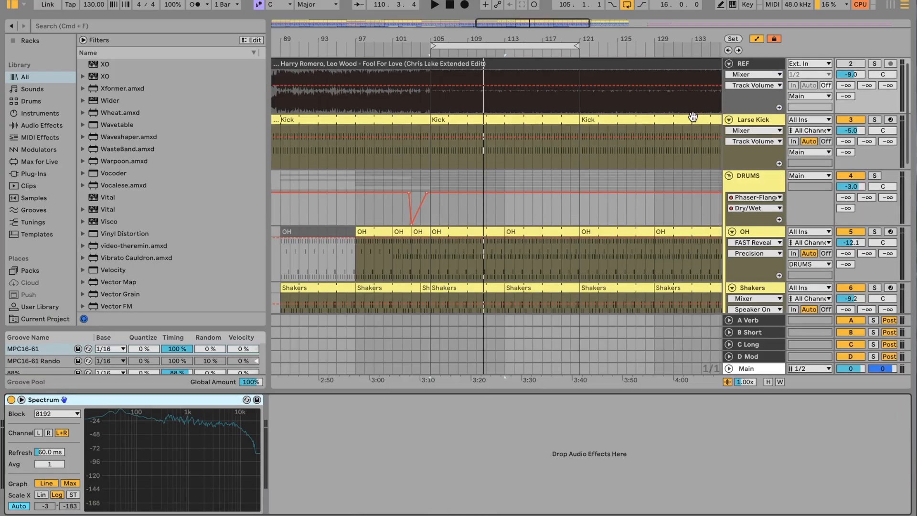
{"action": "scroll", "coordinate": [760, 176], "scroll_direction": "down", "scroll_amount": 10}
{"action": "left_click", "coordinate": [758, 124]}
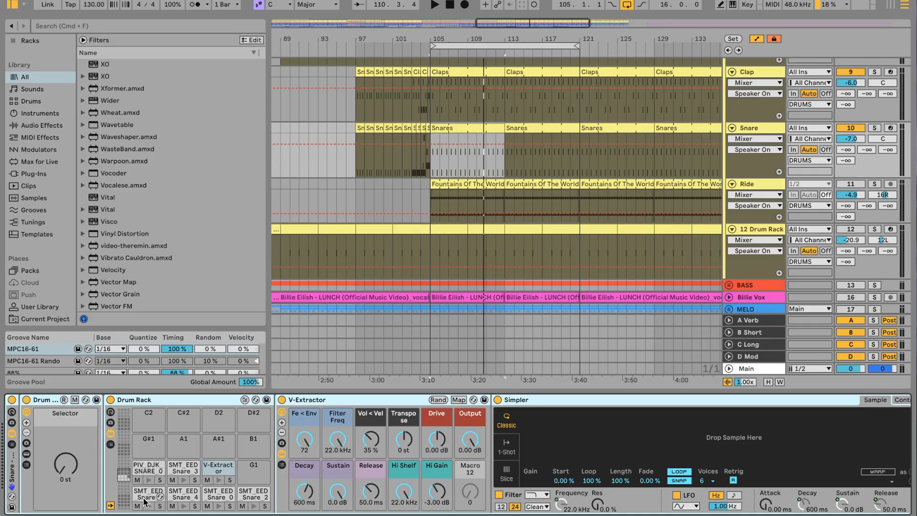
{"action": "double_click", "coordinate": [450, 124]}
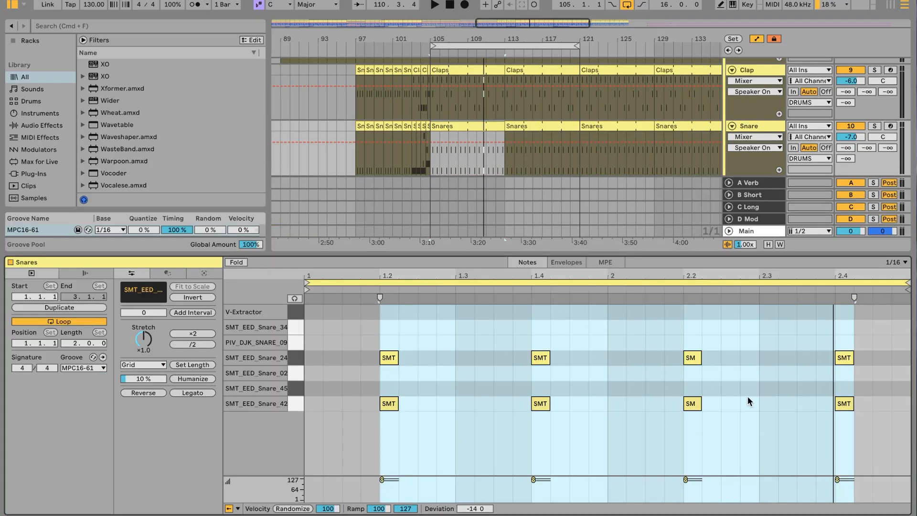
{"action": "left_click", "coordinate": [771, 126]}
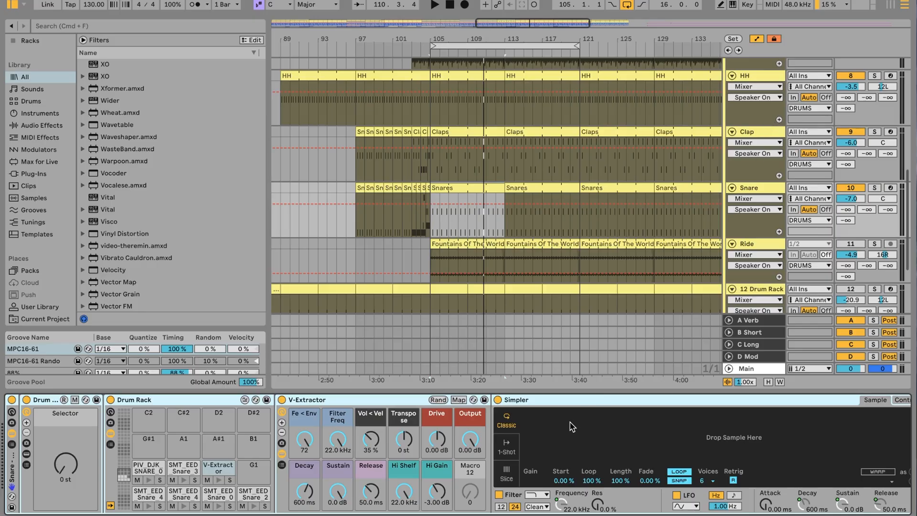
{"action": "scroll", "coordinate": [572, 426], "scroll_direction": "right", "scroll_amount": 10}
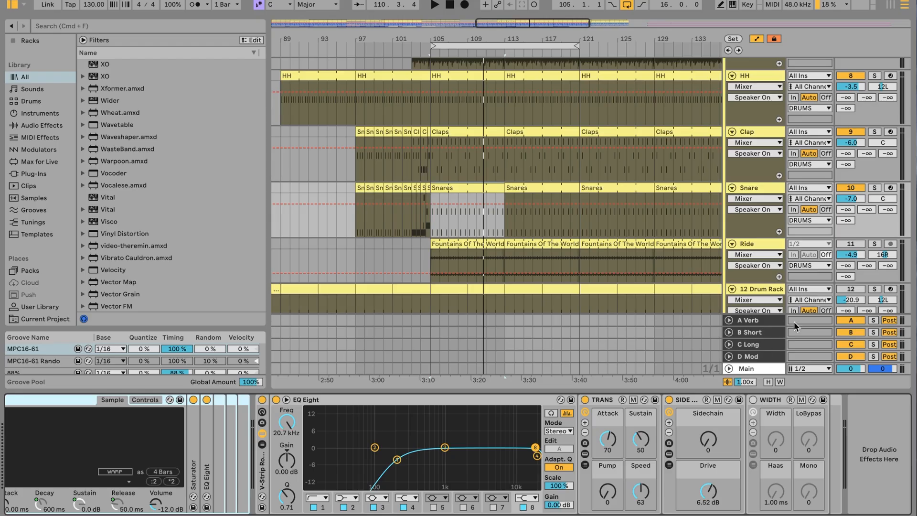
Play the drums from bar 105 and vary the Snare track's volume to hear its contribution, returning it to -7.0
{"action": "key", "text": "space"}
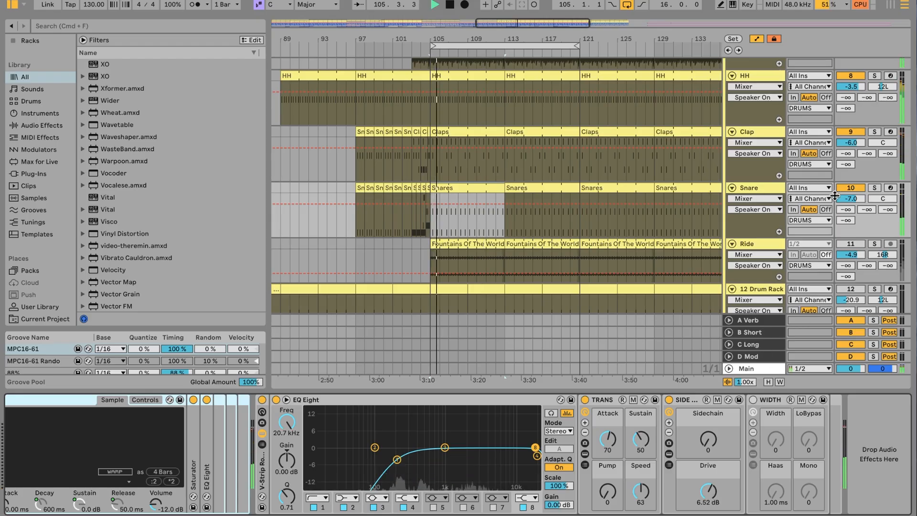
{"action": "left_click_drag", "start_coordinate": [853, 200], "coordinate": [853, 245]}
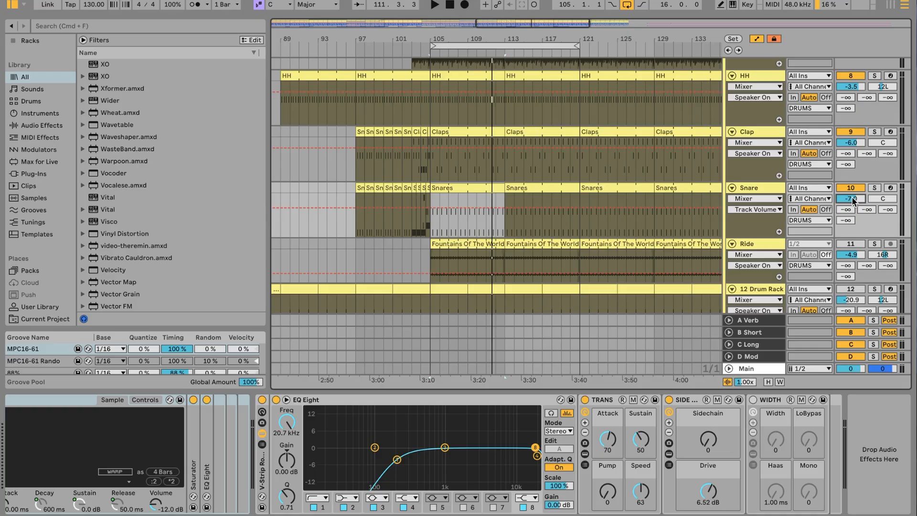
Show the Ride track's devices, activate the track and play the drums with the ride from bar 105
{"action": "scroll", "coordinate": [813, 191], "scroll_direction": "down", "scroll_amount": 3}
{"action": "left_click", "coordinate": [775, 185]}
{"action": "left_click", "coordinate": [860, 183]}
{"action": "key", "text": "space"}
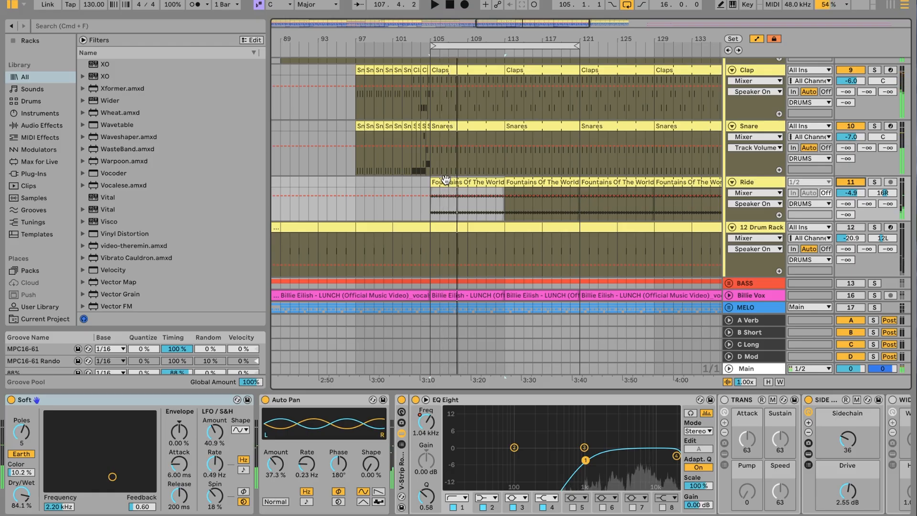
Stop playback and look over the Ride track's clips from bar 105 and its effects chain
{"action": "key", "text": "space"}
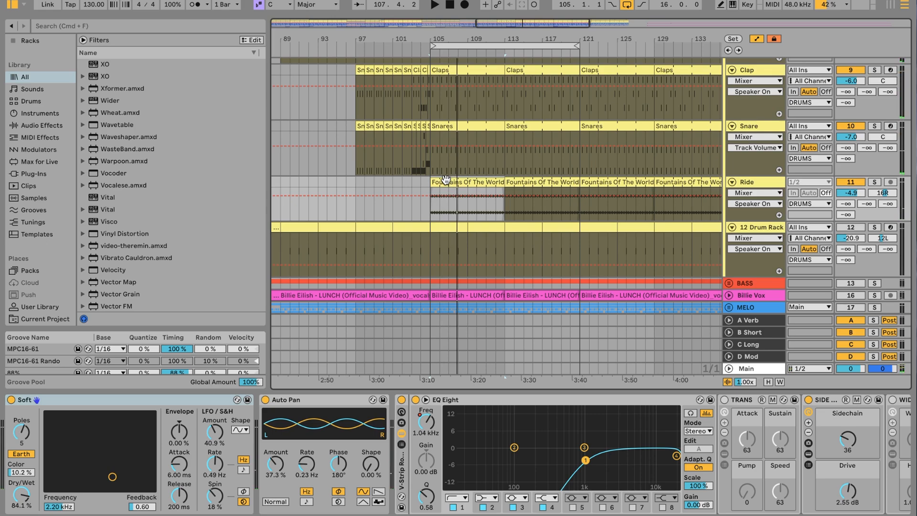
{"action": "left_click", "coordinate": [744, 185]}
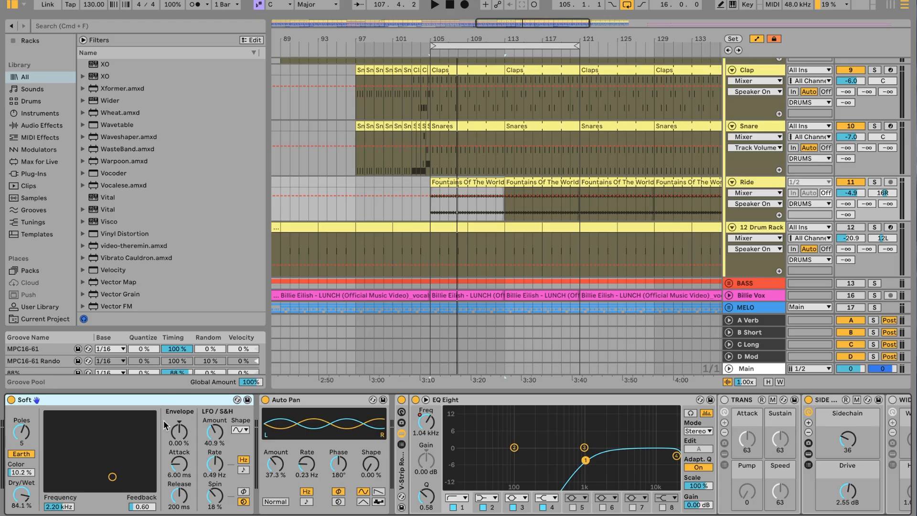
{"action": "left_click", "coordinate": [488, 182]}
{"action": "left_click", "coordinate": [525, 183]}
{"action": "left_click", "coordinate": [471, 182]}
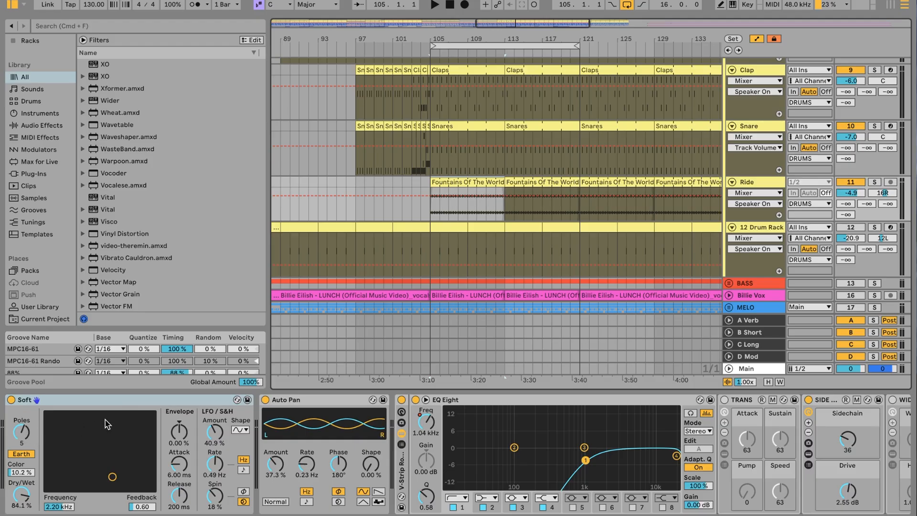
Play the section from bar 105 and switch the Soft filter on the Ride track off and on to compare
{"action": "left_click", "coordinate": [147, 402]}
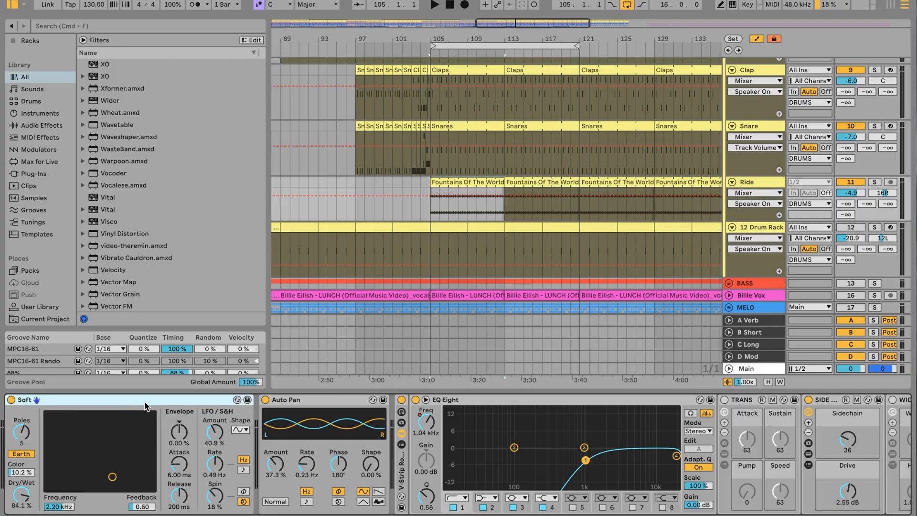
{"action": "right_click", "coordinate": [70, 400]}
{"action": "left_click", "coordinate": [56, 402]}
{"action": "key", "text": "space"}
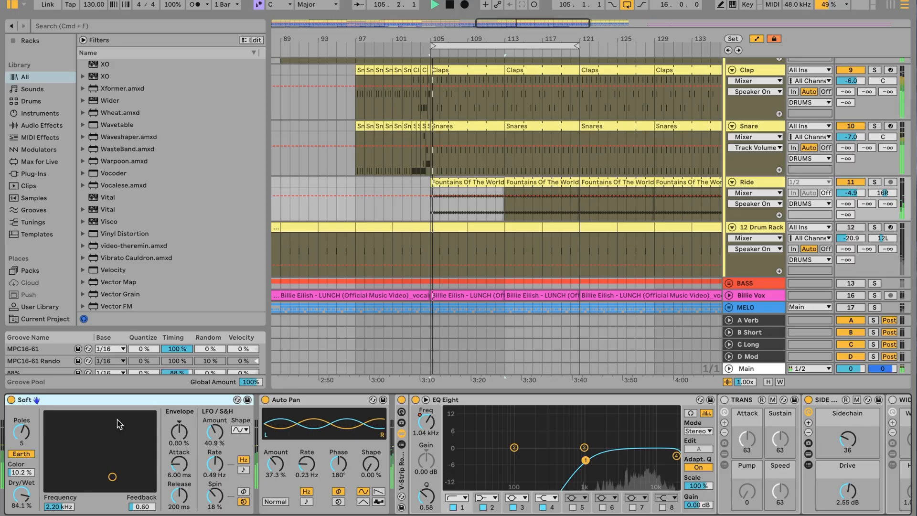
{"action": "left_click", "coordinate": [11, 400]}
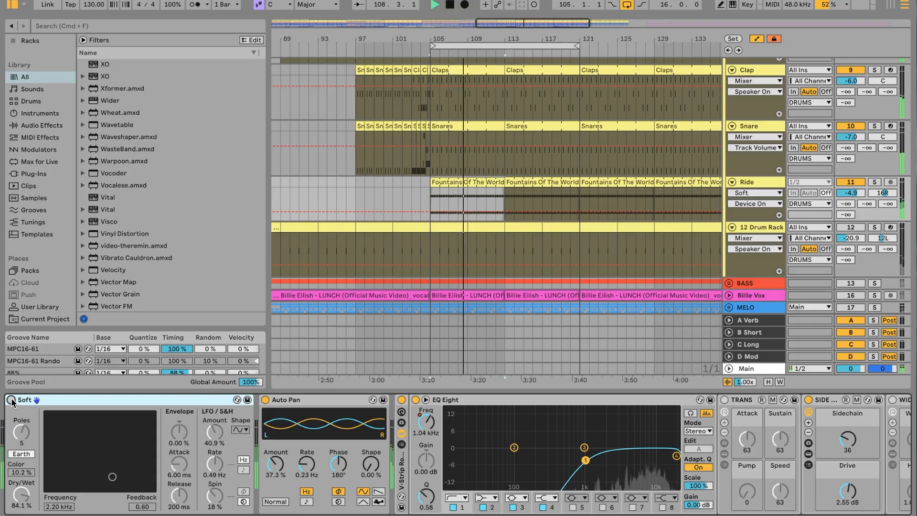
{"action": "left_click", "coordinate": [11, 400]}
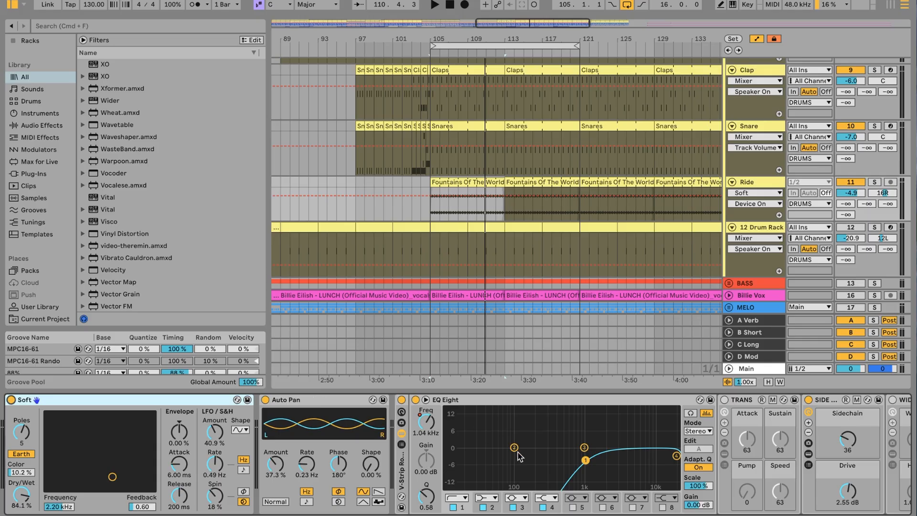
Play the chorus section and briefly solo the REF track to compare its drums with the mix
{"action": "scroll", "coordinate": [521, 457], "scroll_direction": "right", "scroll_amount": 5}
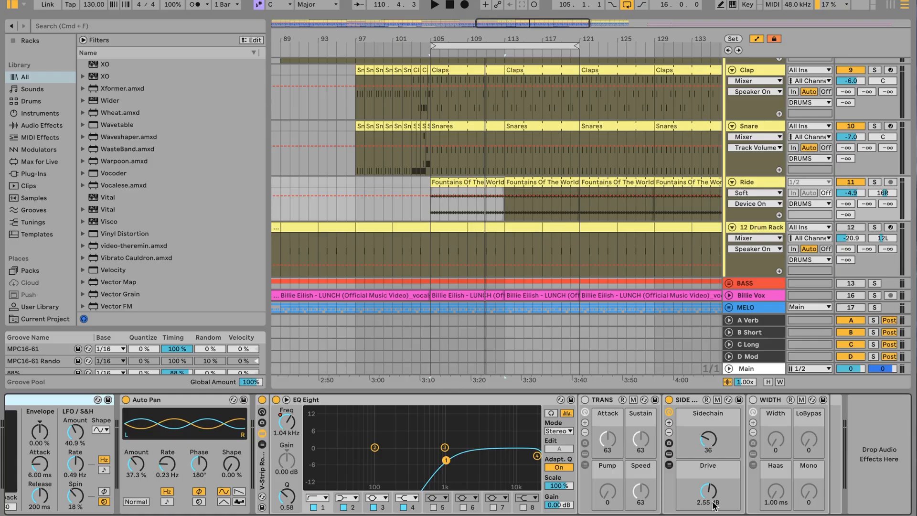
{"action": "key", "text": "space"}
{"action": "key", "text": "s"}
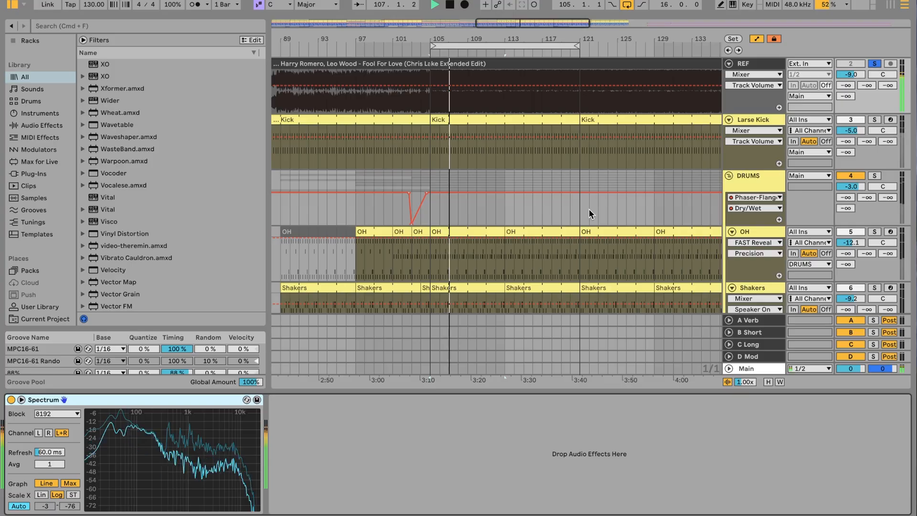
{"action": "key", "text": "s"}
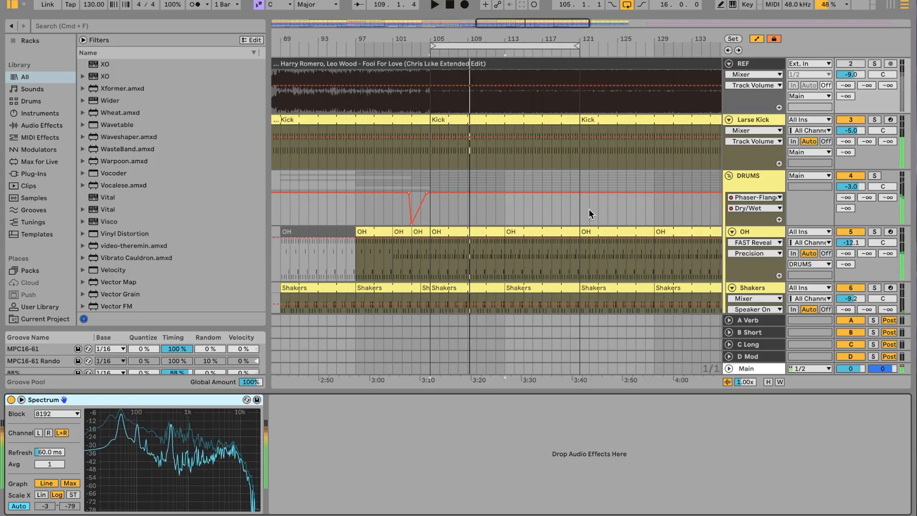
{"action": "key", "text": "space"}
Play the transition into the chorus at bar 105, starting from the fill at the end of bar 103 on the Clap track
{"action": "scroll", "coordinate": [589, 213], "scroll_direction": "down", "scroll_amount": 10}
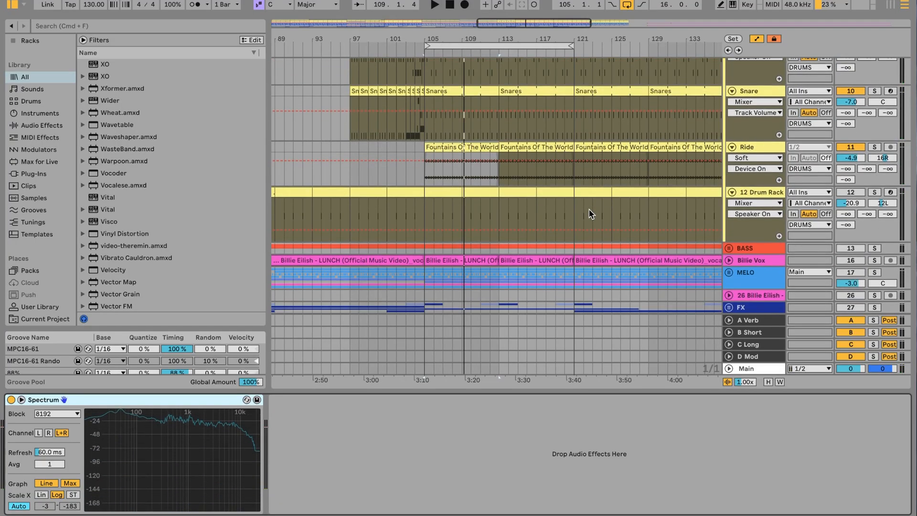
{"action": "scroll", "coordinate": [504, 163], "scroll_direction": "up", "scroll_amount": 5}
{"action": "left_click", "coordinate": [405, 201]}
{"action": "key", "text": "space"}
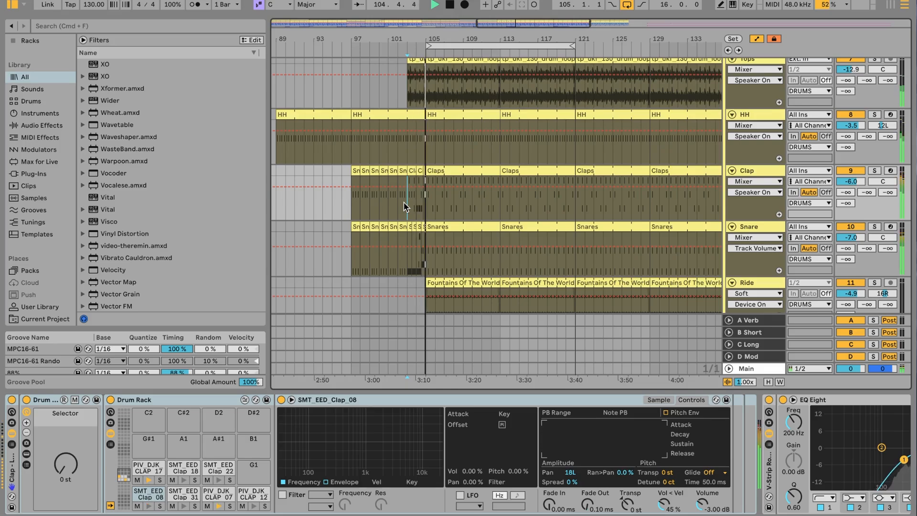
{"action": "key", "text": "space"}
Audition the clap and snare fill from bar 15 into bar 17, comparing it with the soloed reference track
{"action": "scroll", "coordinate": [406, 207], "scroll_direction": "left", "scroll_amount": 15}
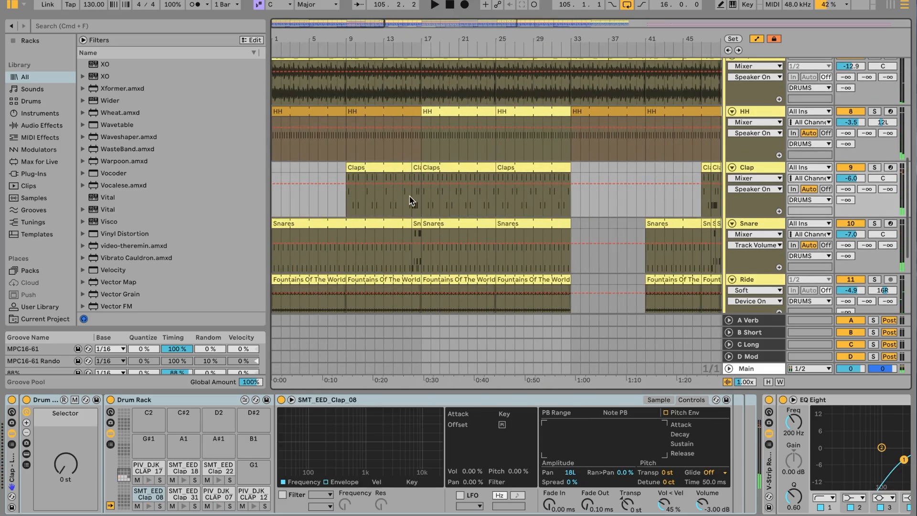
{"action": "left_click", "coordinate": [403, 195]}
{"action": "key", "text": "space"}
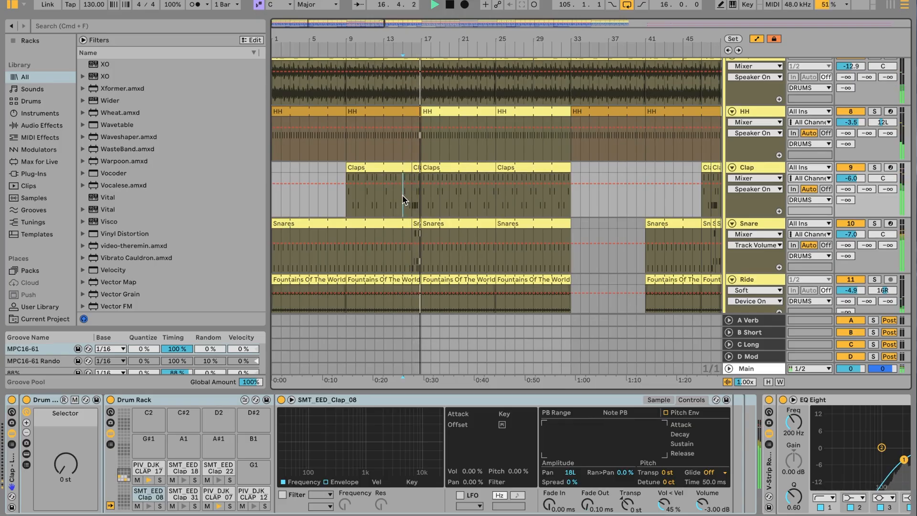
{"action": "key", "text": "s"}
{"action": "key", "text": "space"}
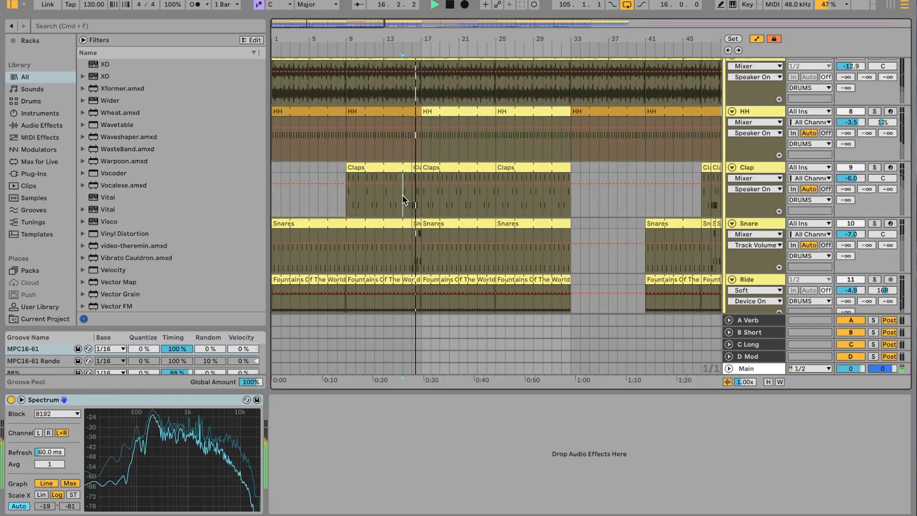
{"action": "key", "text": "space"}
{"action": "key", "text": "s"}
{"action": "key", "text": "space"}
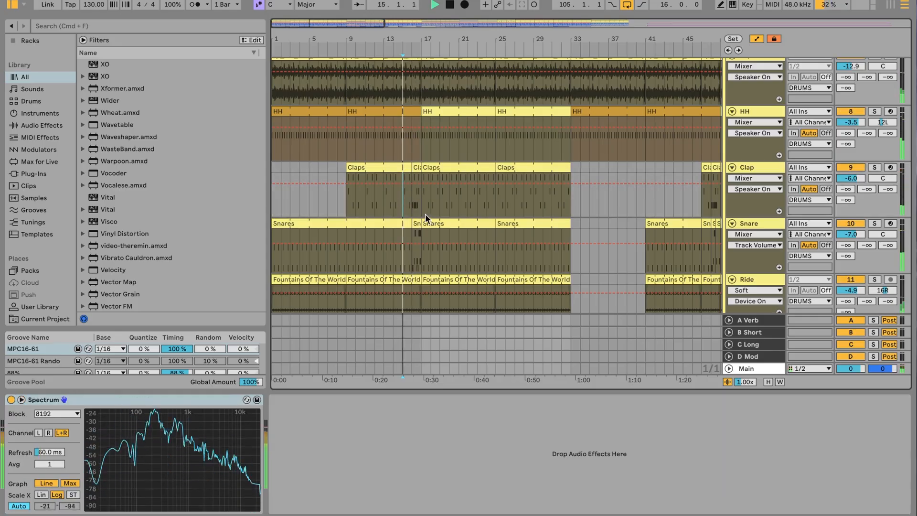
{"action": "key", "text": "space"}
Examine the notes of the Snares fill clip at bar 16 during playback, and select the Claps fill above it
{"action": "double_click", "coordinate": [416, 224]}
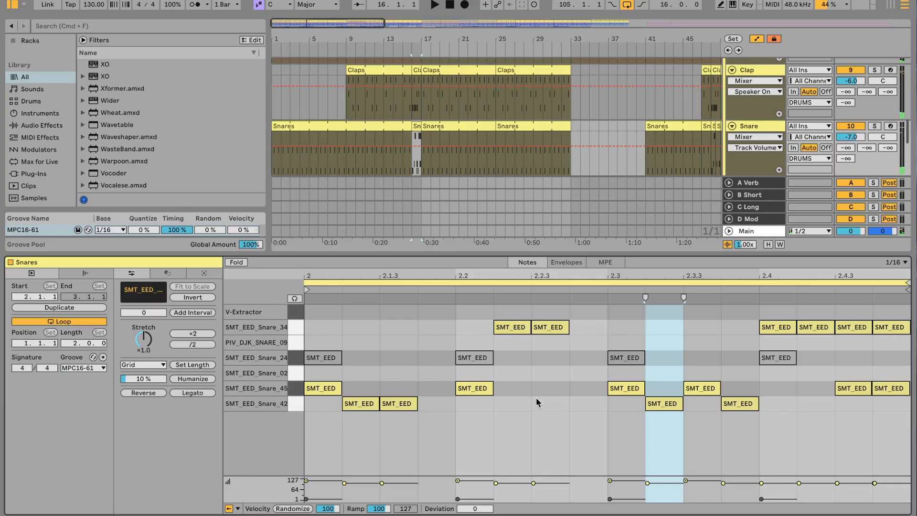
{"action": "key", "text": "space"}
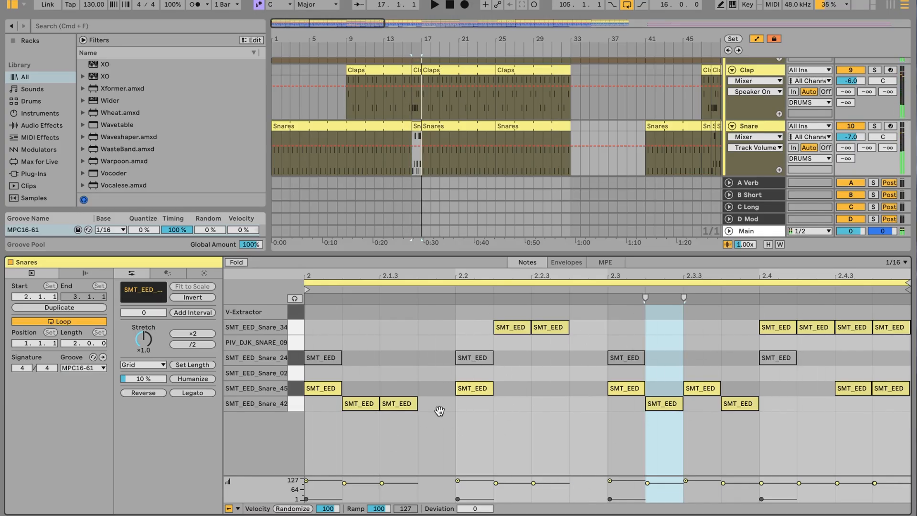
{"action": "key", "text": "space"}
{"action": "key", "text": "super+alt+l"}
{"action": "left_click", "coordinate": [417, 132]}
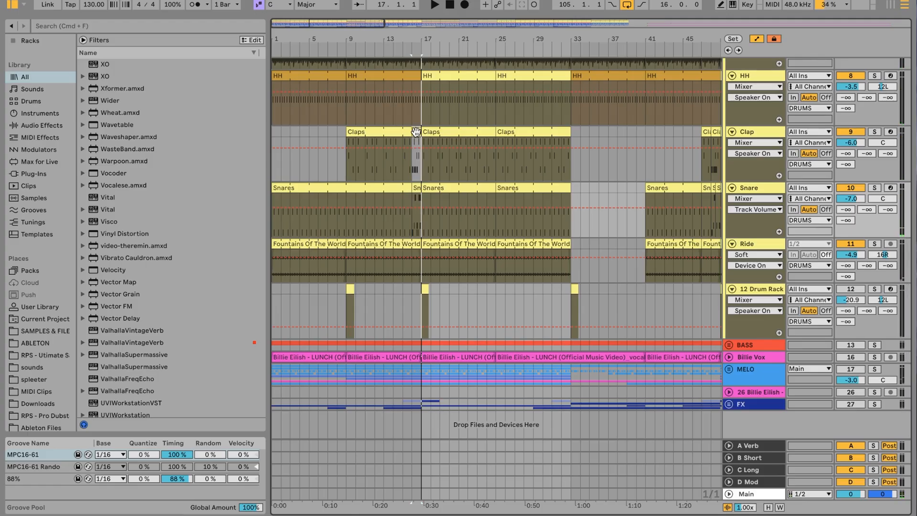
Fold the DRUMS group and show the effects chain on the group track
{"action": "left_click_drag", "start_coordinate": [577, 39], "coordinate": [334, 39]}
{"action": "scroll", "coordinate": [313, 141], "scroll_direction": "up", "scroll_amount": 10}
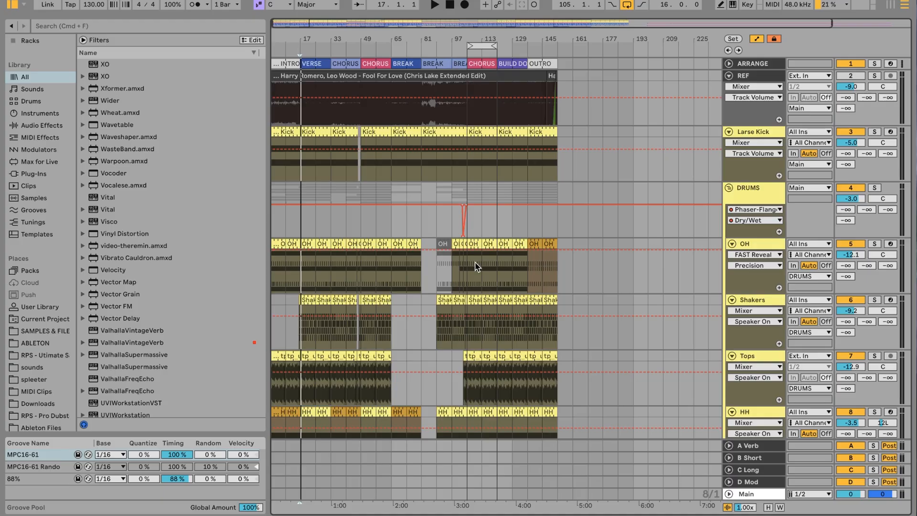
{"action": "scroll", "coordinate": [476, 267], "scroll_direction": "down", "scroll_amount": 1}
{"action": "left_click", "coordinate": [761, 176]}
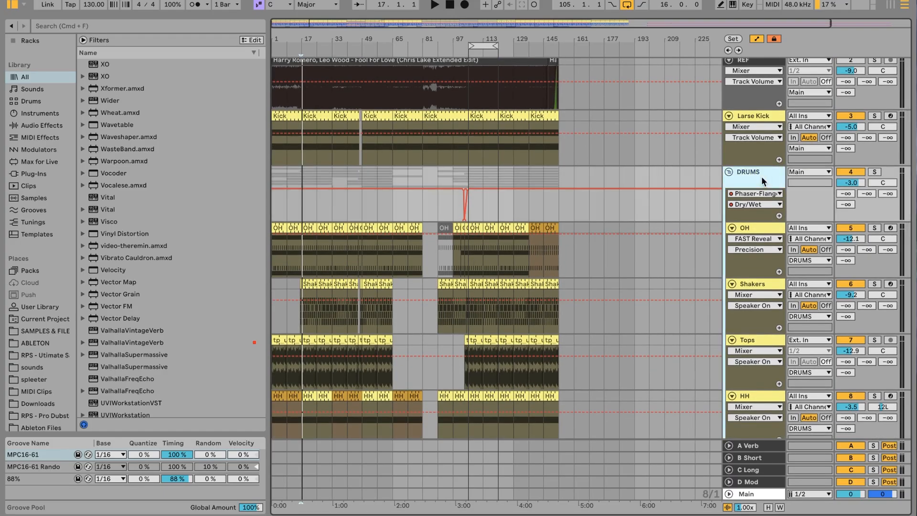
{"action": "left_click", "coordinate": [732, 171]}
{"action": "double_click", "coordinate": [761, 193]}
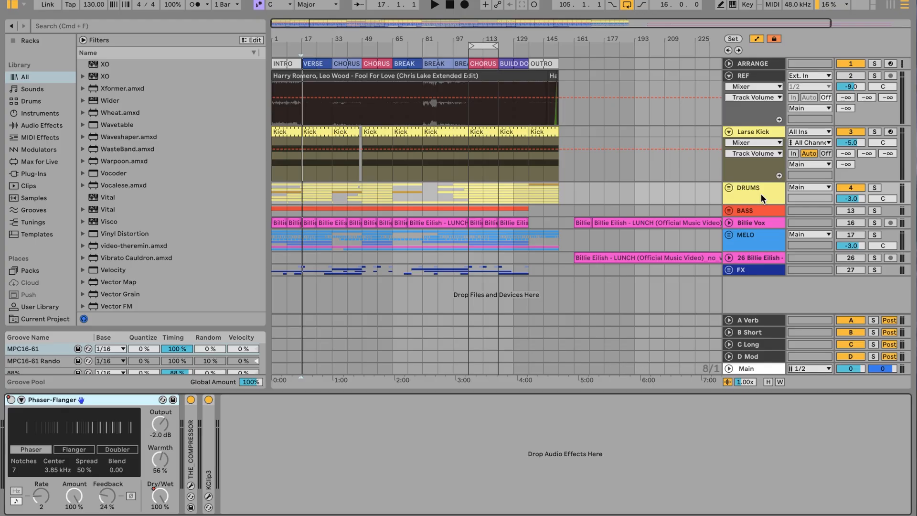
Review the DRUMS group's THE_COMPRESSOR settings with its Magic options, and the KClip3 clipper settings, closing both plug-in windows
{"action": "left_click", "coordinate": [191, 486]}
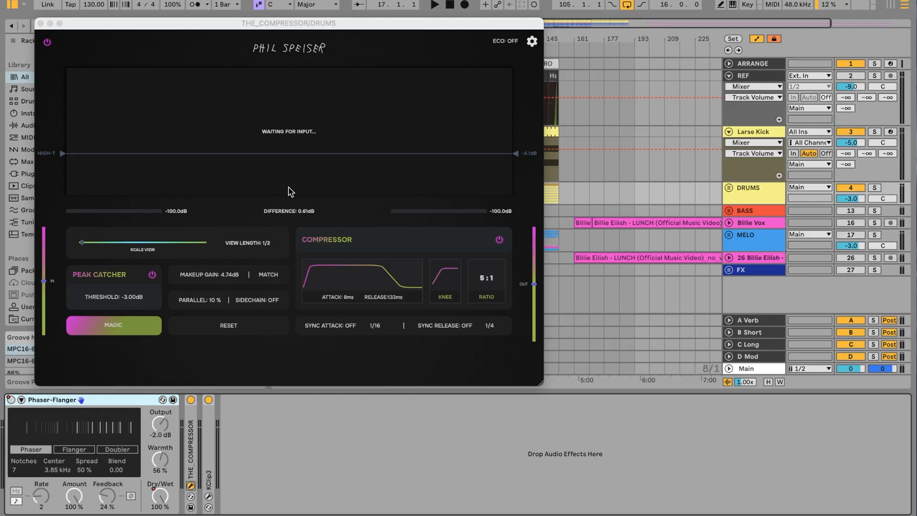
{"action": "left_click", "coordinate": [117, 329]}
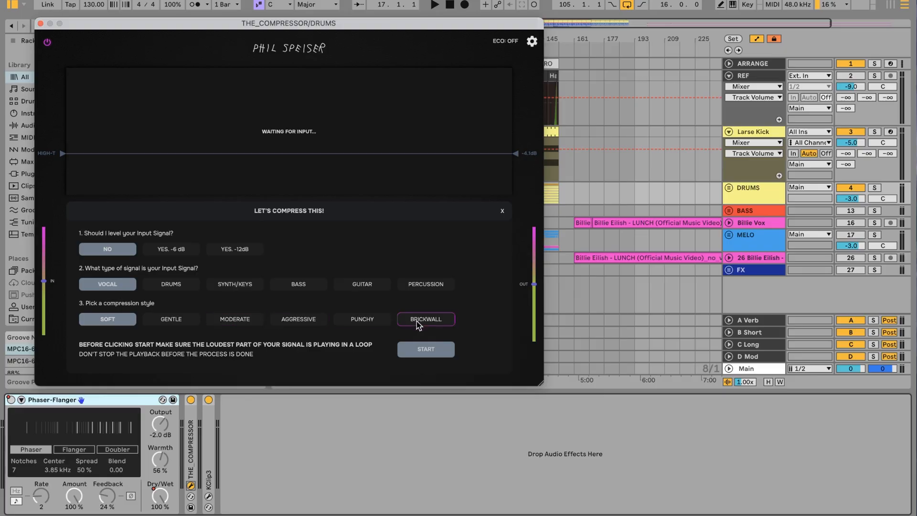
{"action": "left_click", "coordinate": [40, 24]}
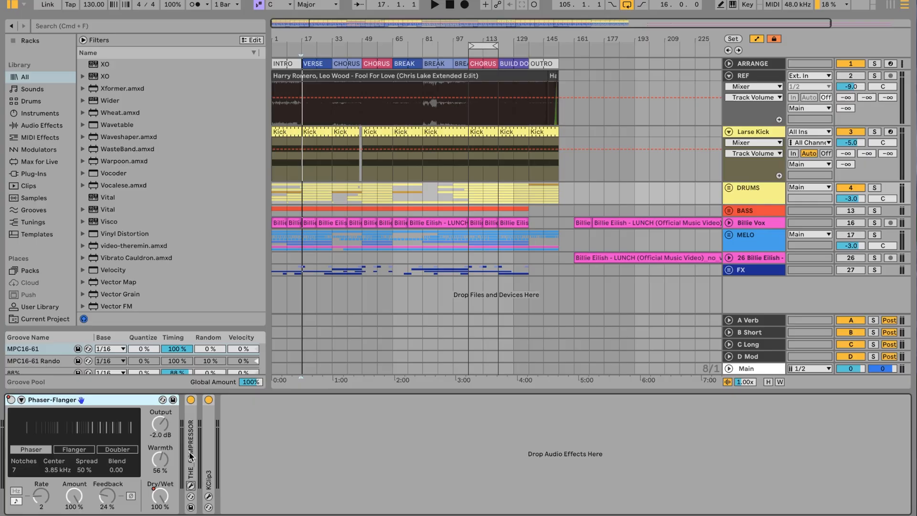
{"action": "left_click", "coordinate": [209, 497]}
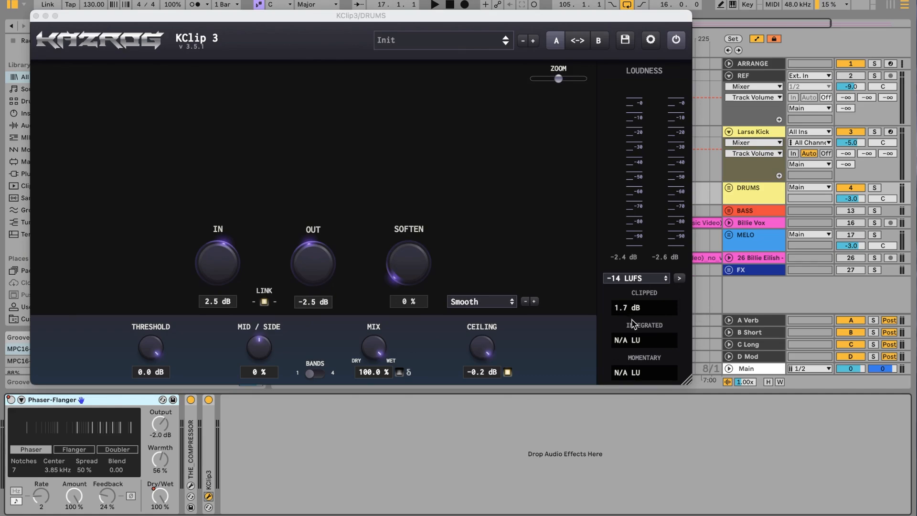
{"action": "left_click", "coordinate": [34, 15]}
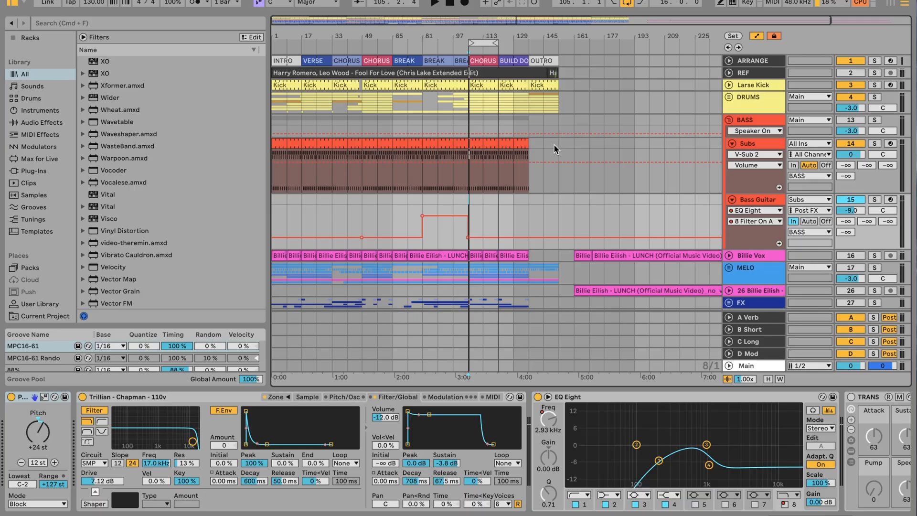
Unfold the REF track and locate its outro clip starting just after bar 147
{"action": "left_click_drag", "start_coordinate": [479, 47], "coordinate": [479, 74]}
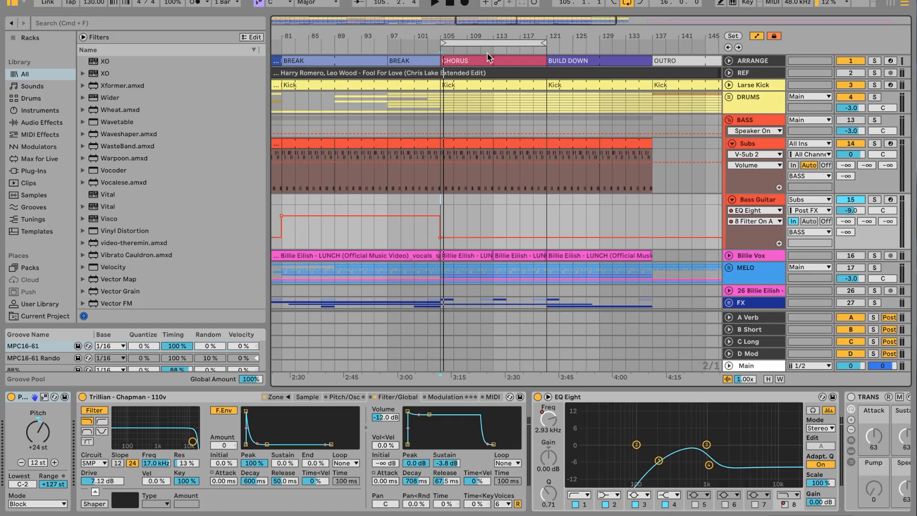
{"action": "left_click_drag", "start_coordinate": [478, 38], "coordinate": [454, 34]}
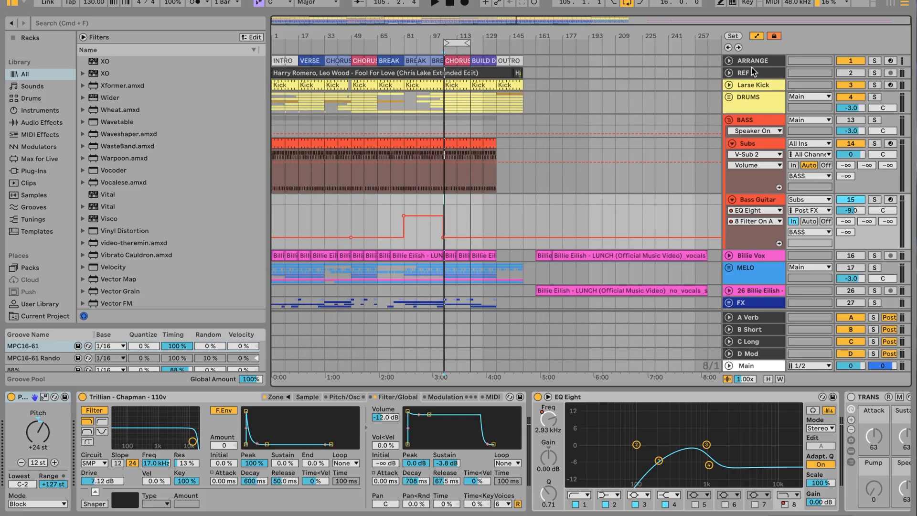
{"action": "left_click", "coordinate": [729, 73]}
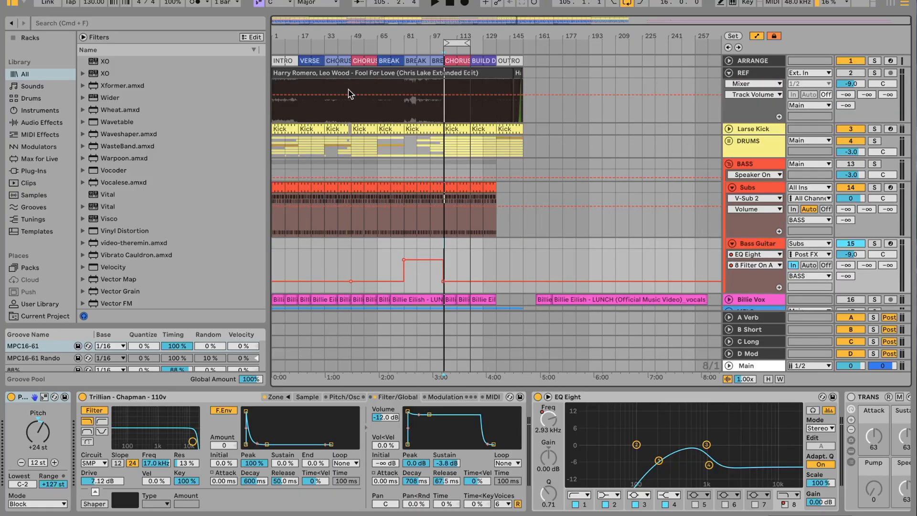
{"action": "left_click_drag", "start_coordinate": [468, 34], "coordinate": [471, 62]}
{"action": "left_click_drag", "start_coordinate": [721, 36], "coordinate": [722, 31]}
{"action": "left_click_drag", "start_coordinate": [387, 39], "coordinate": [469, 36]}
{"action": "left_click", "coordinate": [598, 76]}
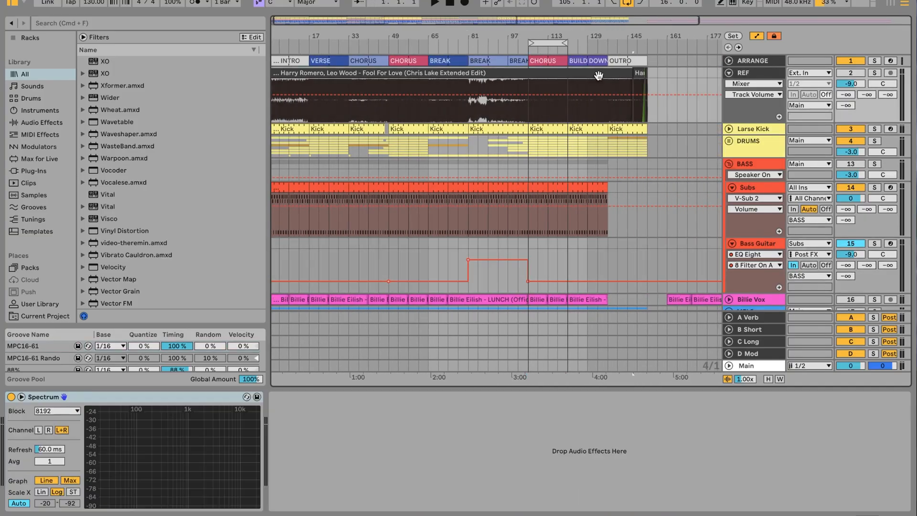
{"action": "left_click", "coordinate": [642, 74]}
{"action": "left_click_drag", "start_coordinate": [647, 38], "coordinate": [382, 70]}
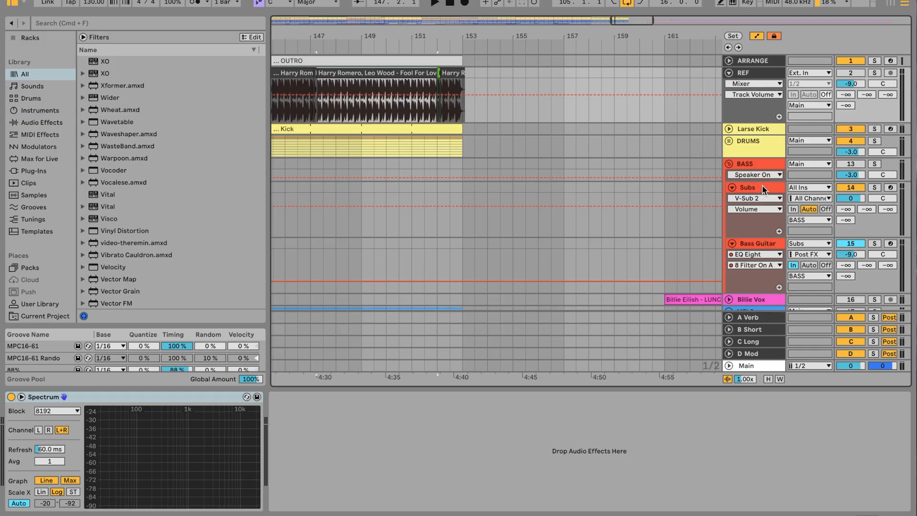
Copy the REF outro clip to the Subs track at bar 157, converting it to MIDI as Melody, and open the converted clip
{"action": "left_click_drag", "start_coordinate": [356, 70], "coordinate": [604, 195]}
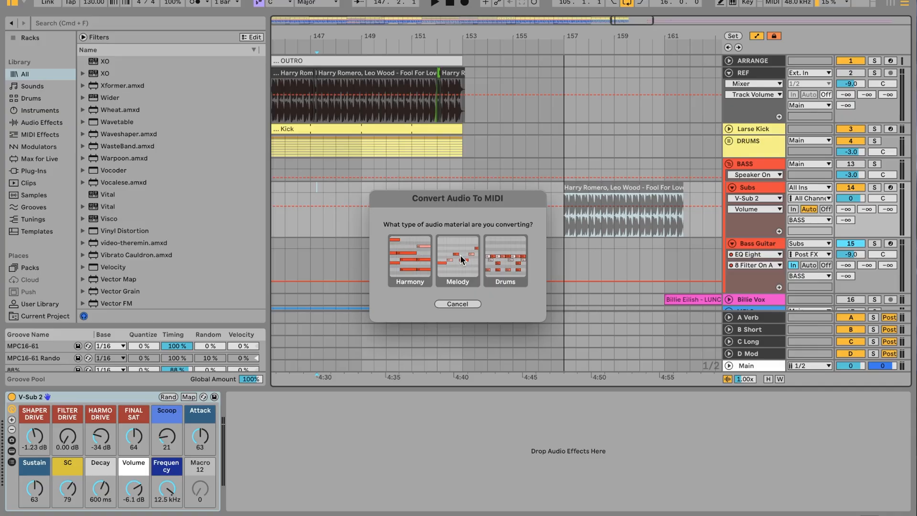
{"action": "left_click", "coordinate": [458, 281]}
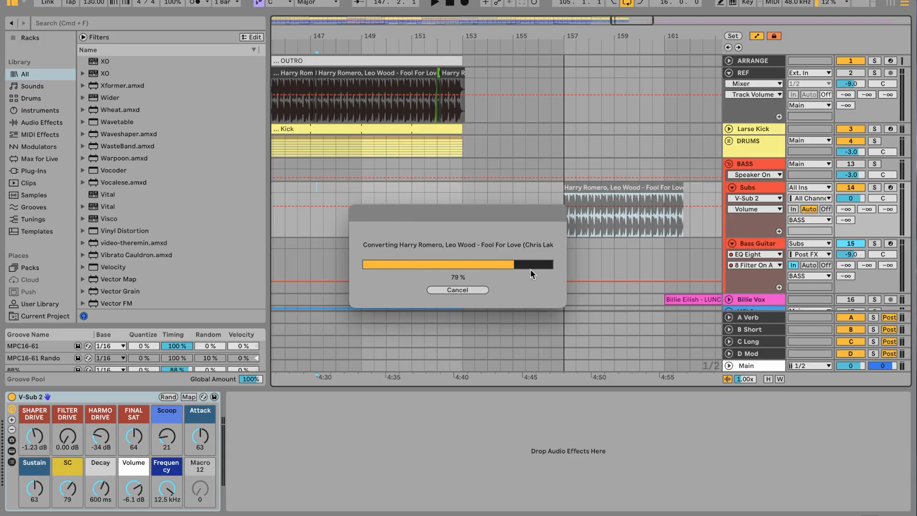
{"action": "double_click", "coordinate": [603, 182]}
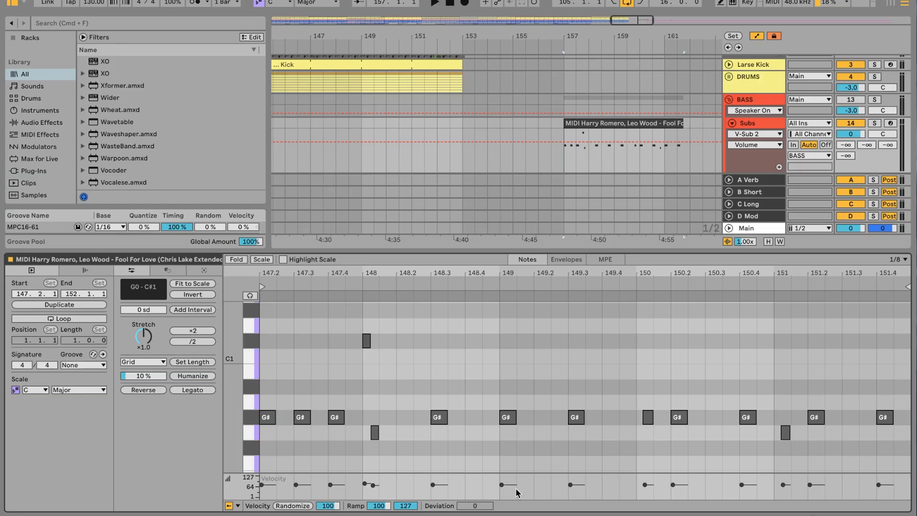
Delete the converted REF outro clip from the Subs track at bar 157
{"action": "left_click", "coordinate": [433, 484]}
{"action": "left_click", "coordinate": [601, 123]}
{"action": "key", "text": "Delete"}
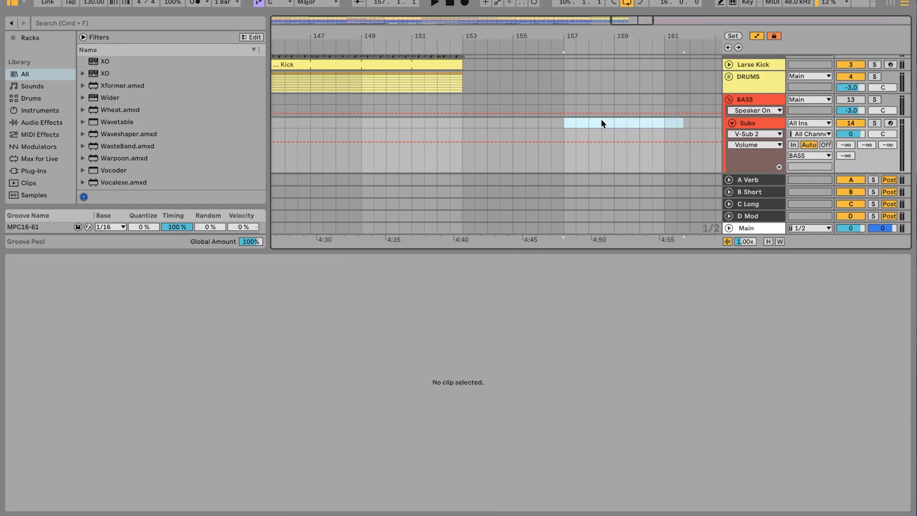
Open the Subs clip at bar 105, reactivate the BASS group and play part of the chorus
{"action": "left_click_drag", "start_coordinate": [420, 34], "coordinate": [526, 19]}
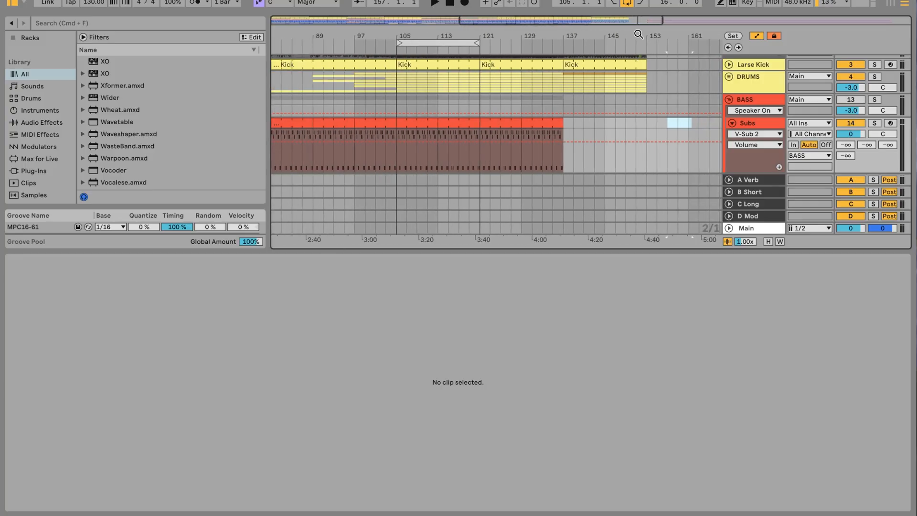
{"action": "left_click", "coordinate": [421, 117]}
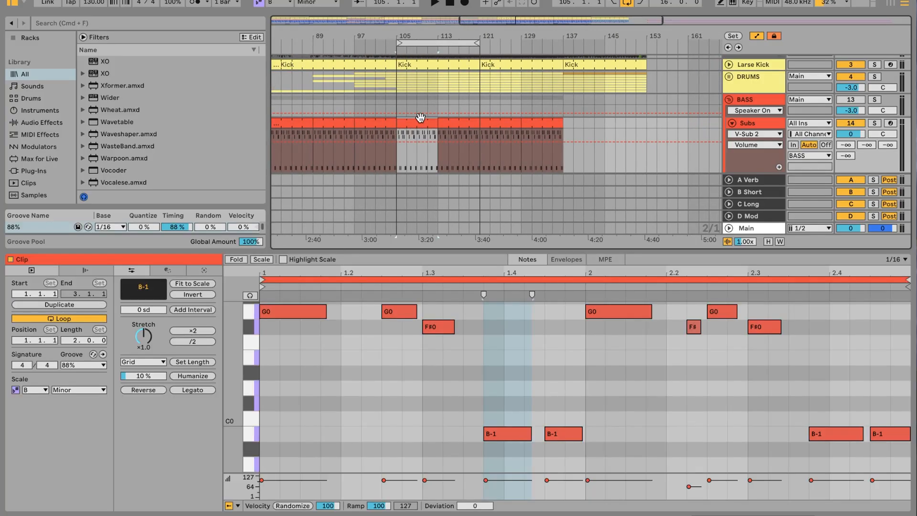
{"action": "left_click", "coordinate": [856, 99]}
{"action": "key", "text": "space"}
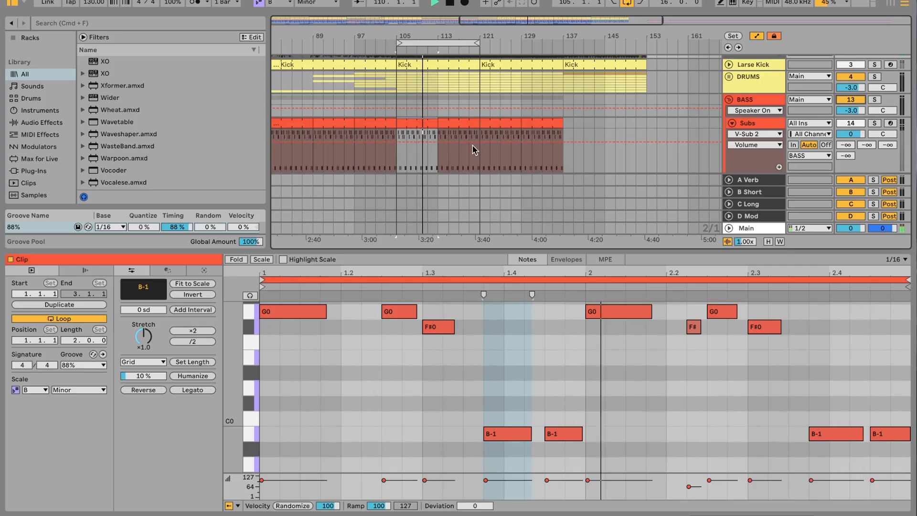
{"action": "key", "text": "space"}
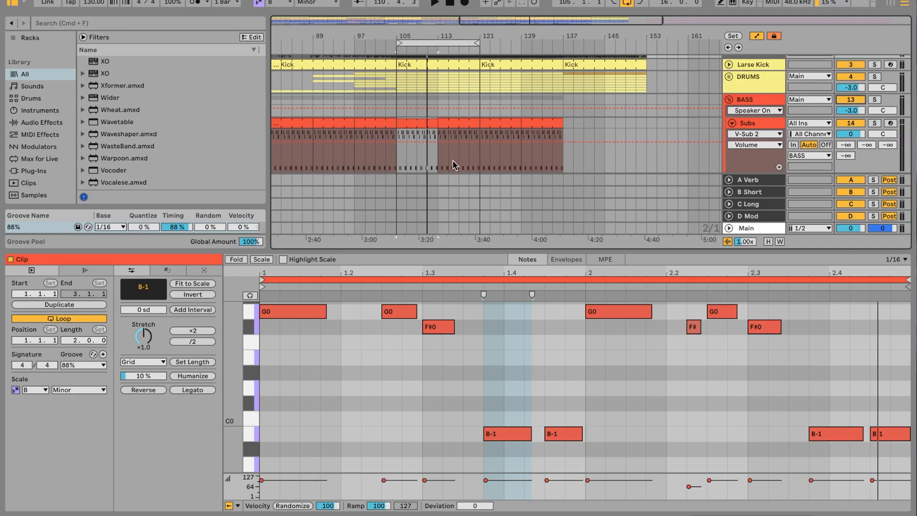
Examine the note pattern and the length of the first G0 note in the Subs clip
{"action": "left_click", "coordinate": [318, 317]}
{"action": "key", "text": "space"}
{"action": "left_click", "coordinate": [277, 310]}
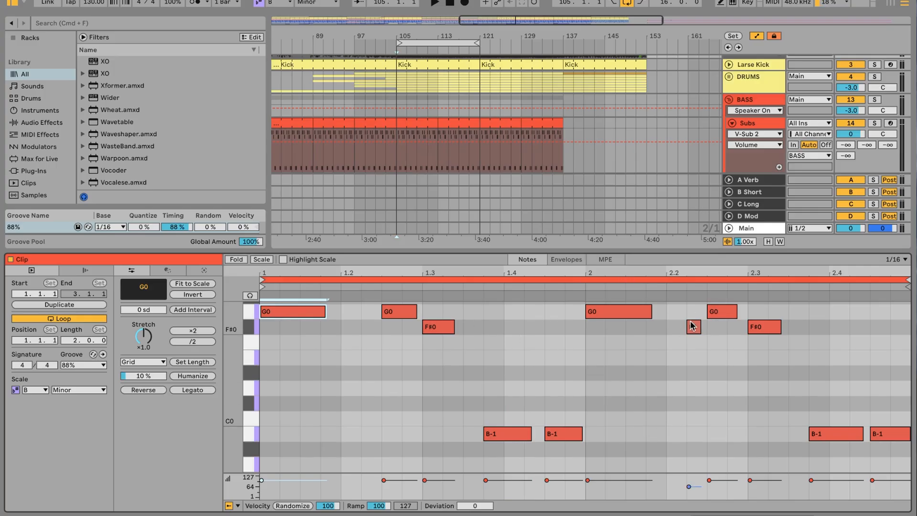
{"action": "left_click", "coordinate": [413, 371]}
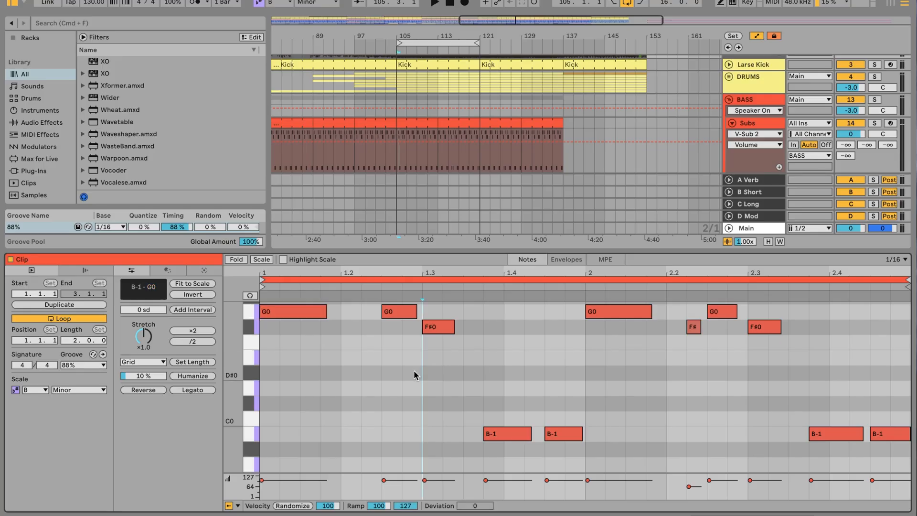
{"action": "left_click", "coordinate": [326, 310]}
{"action": "mouse_move", "coordinate": [326, 309]}
{"action": "left_mouse_down"}
{"action": "mouse_move", "coordinate": [316, 308]}
{"action": "mouse_move", "coordinate": [341, 308]}
{"action": "mouse_move", "coordinate": [325, 309]}
{"action": "left_mouse_up"}
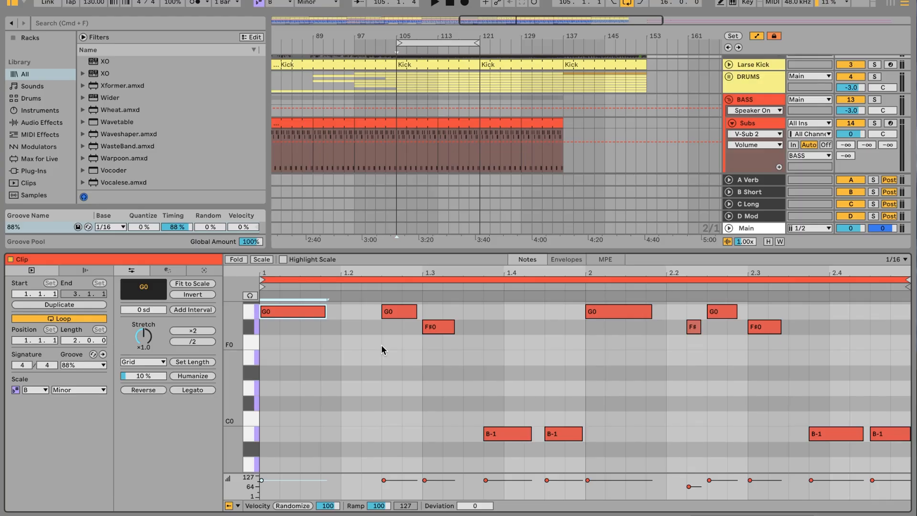
Enlarge the arrangement area to reveal the tracks below Subs, and deactivate the Bass Guitar track
{"action": "left_click", "coordinate": [420, 126]}
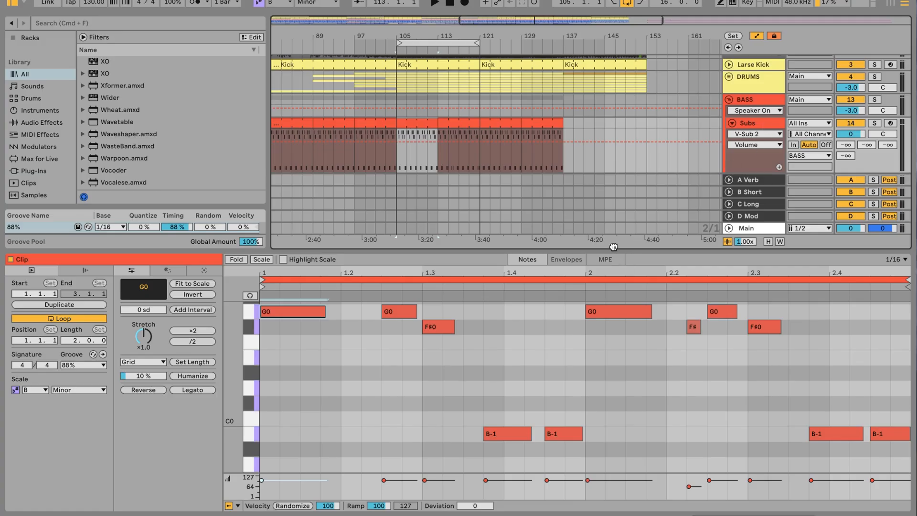
{"action": "left_click_drag", "start_coordinate": [592, 250], "coordinate": [592, 348]}
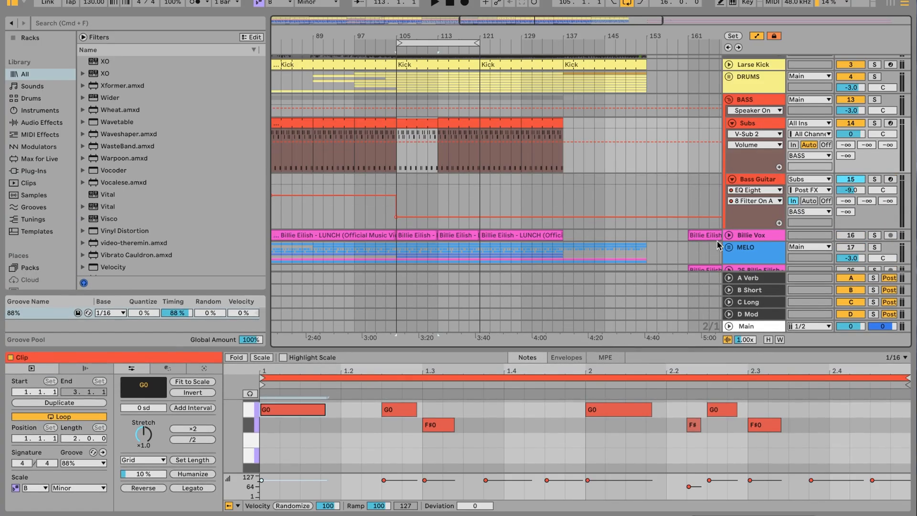
{"action": "left_click", "coordinate": [758, 180]}
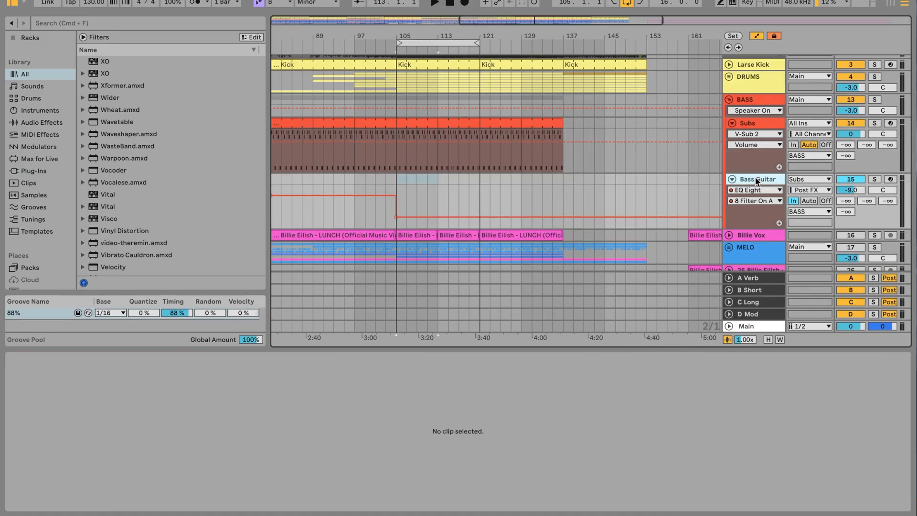
{"action": "left_click", "coordinate": [764, 127]}
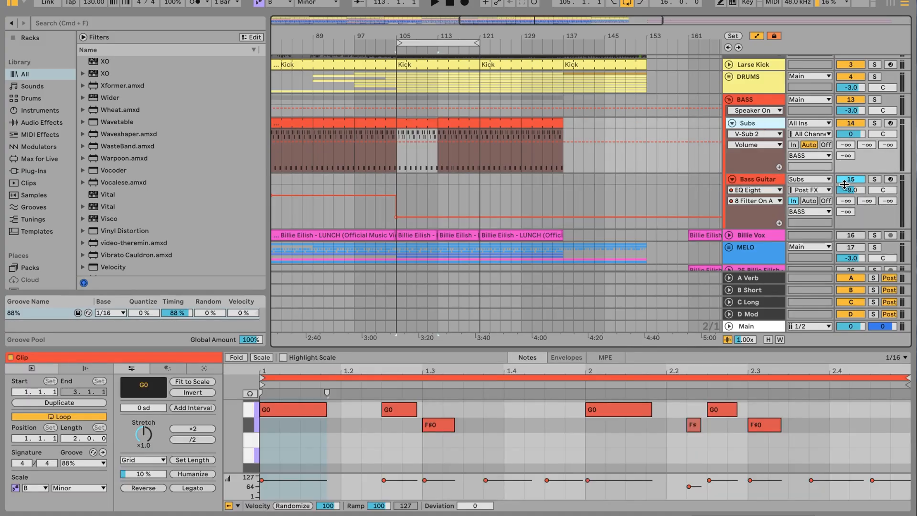
{"action": "left_click", "coordinate": [844, 185]}
Show the V-Sub 2 rack on the Subs track, unfold its devices to inspect Operator and EQ Eight, and fold them again
{"action": "left_click", "coordinate": [748, 123]}
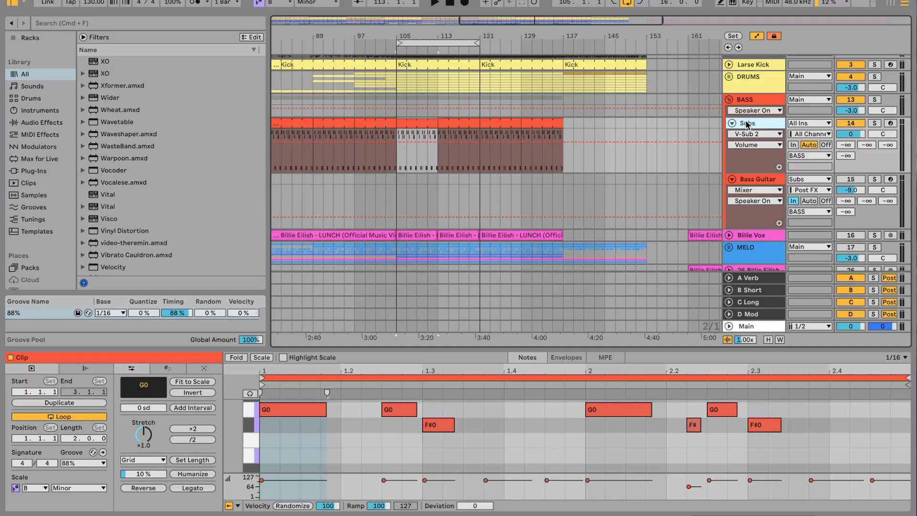
{"action": "double_click", "coordinate": [747, 123]}
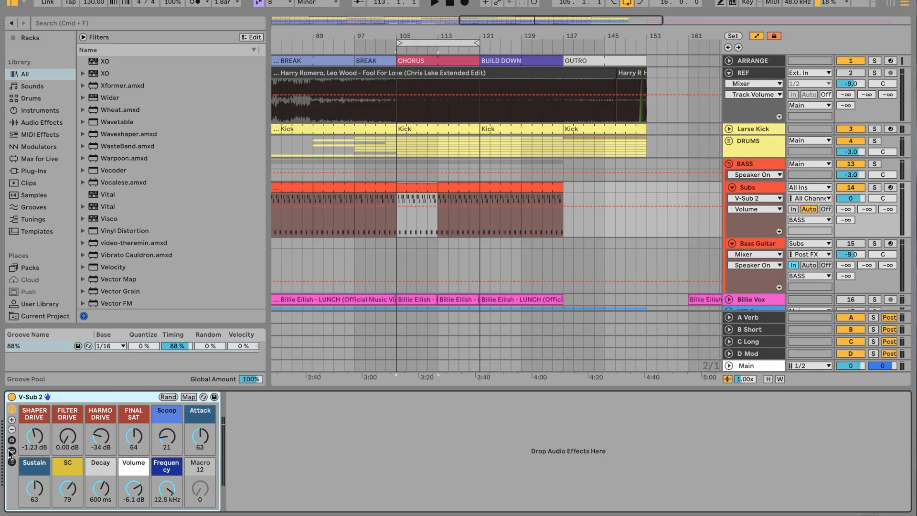
{"action": "left_click", "coordinate": [12, 451]}
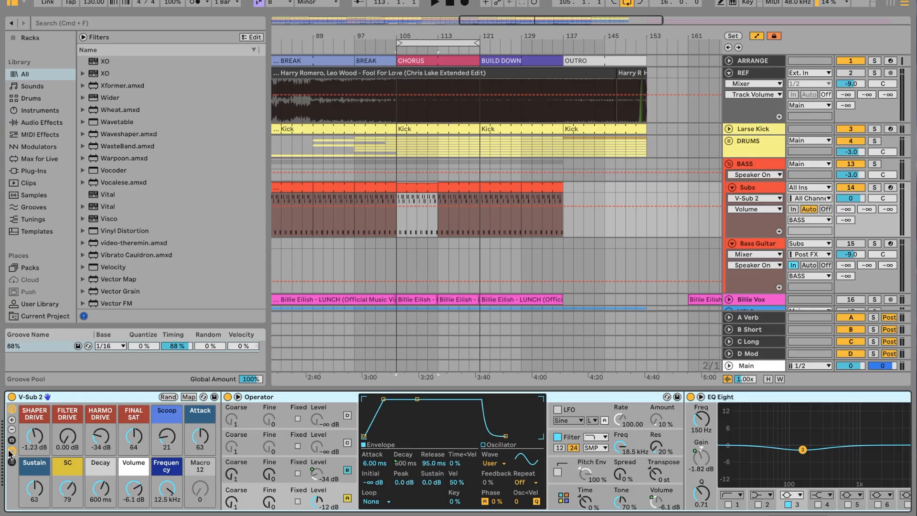
{"action": "left_click", "coordinate": [11, 451]}
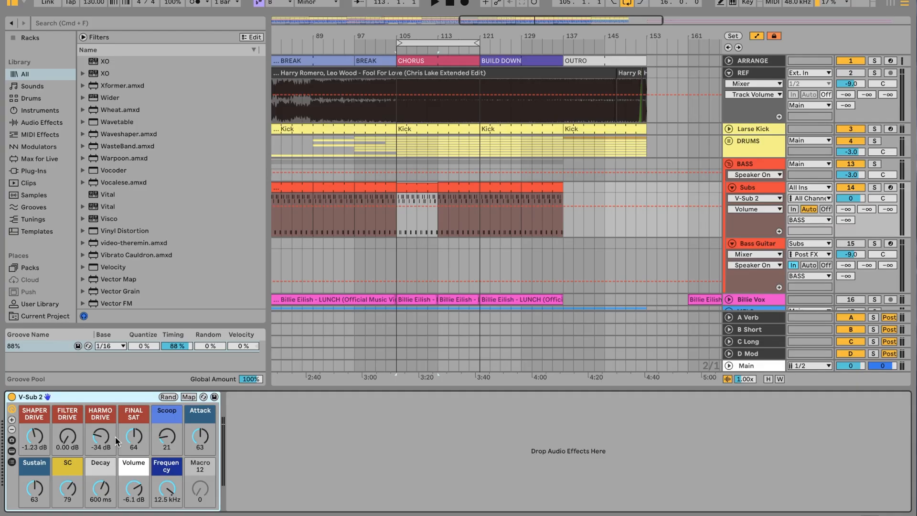
Review the SC and Frequency macros of the V-Sub 2 rack and set its Scoop macro to 22
{"action": "left_click", "coordinate": [62, 492]}
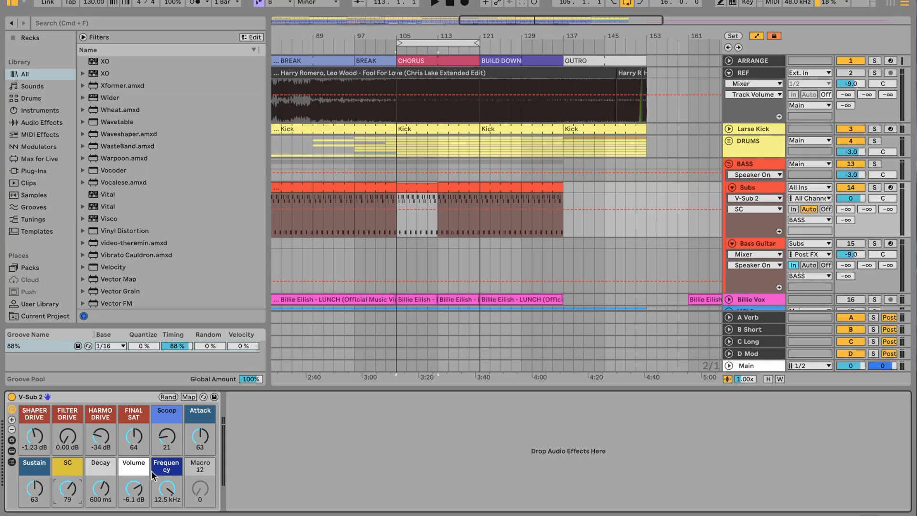
{"action": "left_click", "coordinate": [170, 489]}
{"action": "left_click", "coordinate": [164, 440]}
Show the Bass Guitar track's devices and choose Subs as the track's MIDI input source
{"action": "left_click", "coordinate": [759, 242]}
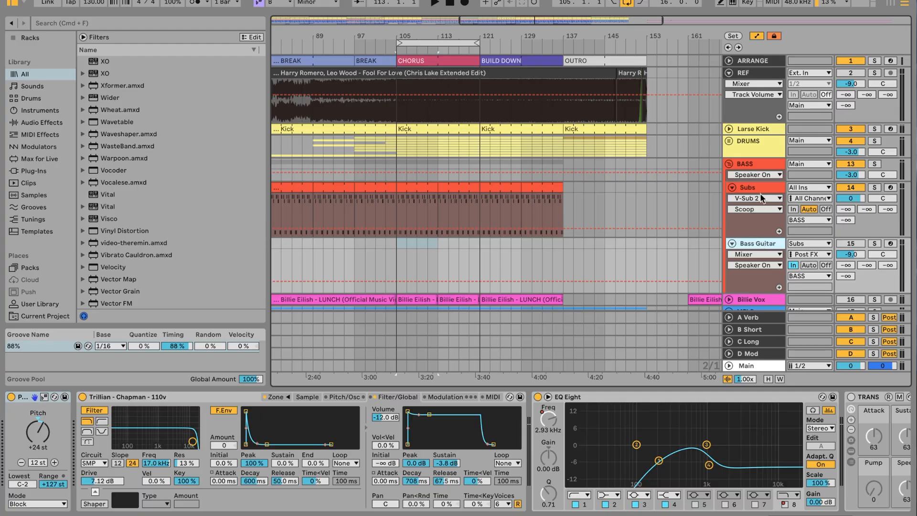
{"action": "left_click", "coordinate": [762, 187]}
{"action": "left_click", "coordinate": [739, 244]}
{"action": "left_click", "coordinate": [797, 244]}
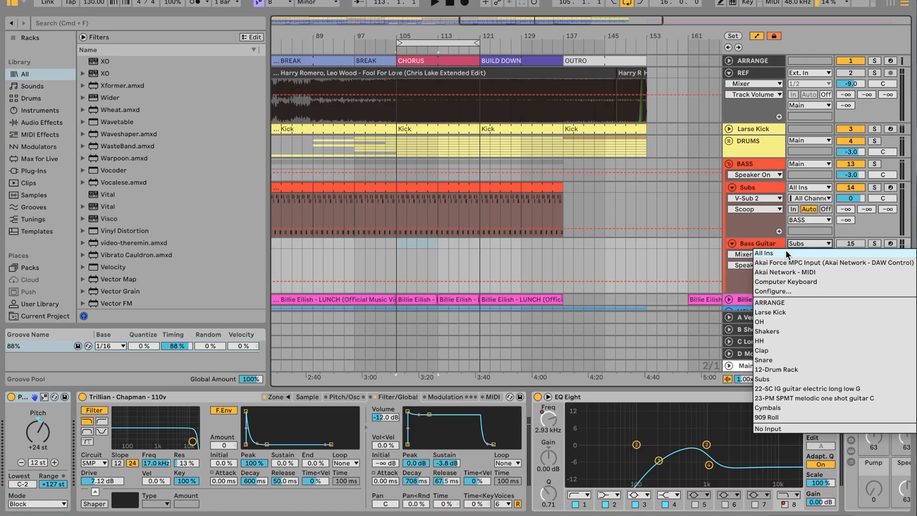
{"action": "left_click", "coordinate": [775, 376]}
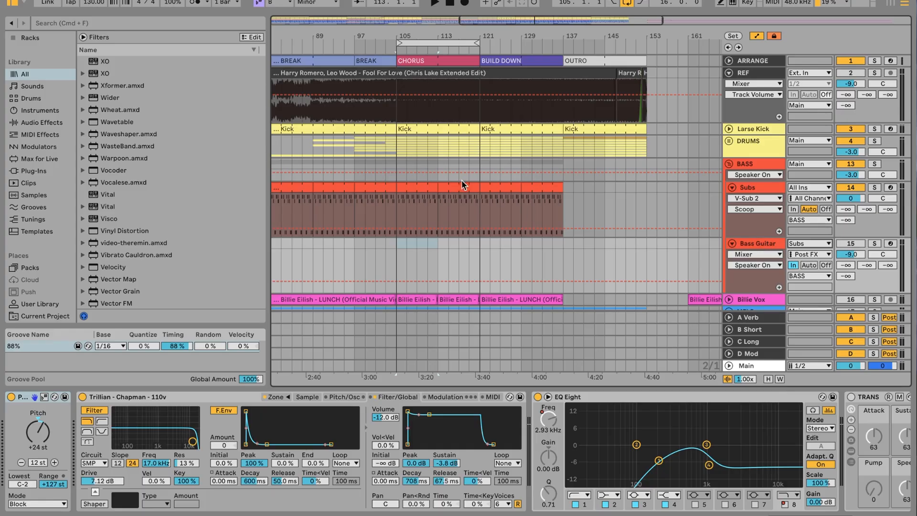
{"action": "left_click", "coordinate": [771, 245]}
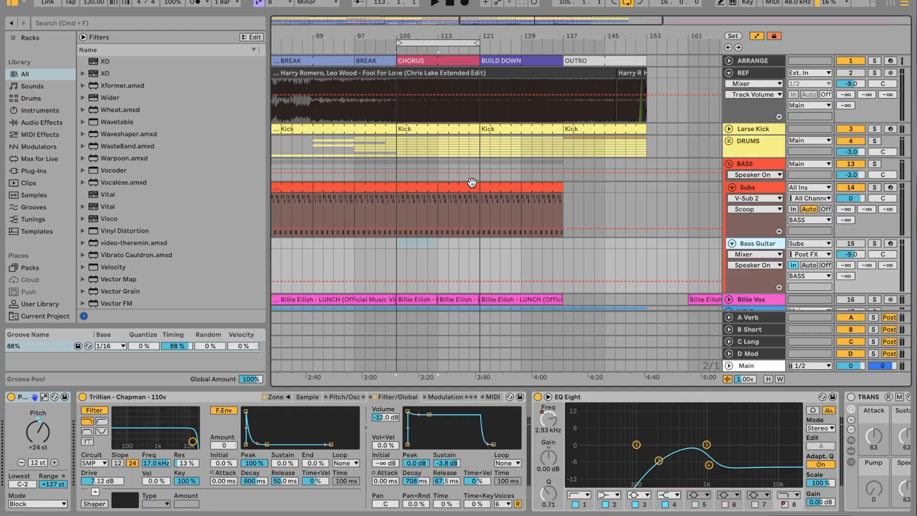
Look over the successive Subs clips at bars 81, 89 and 97 that feed the Bass Guitar track
{"action": "left_click", "coordinate": [283, 186]}
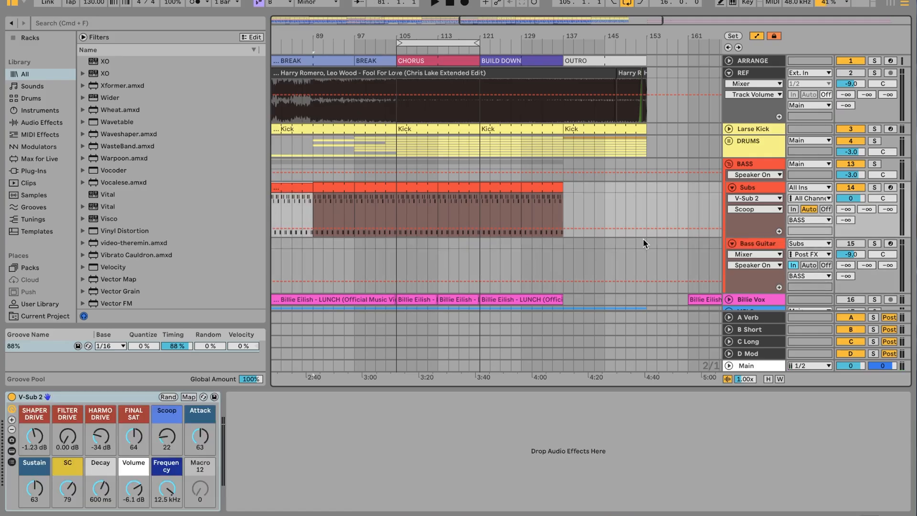
{"action": "left_click", "coordinate": [329, 188]}
{"action": "left_click", "coordinate": [376, 188]}
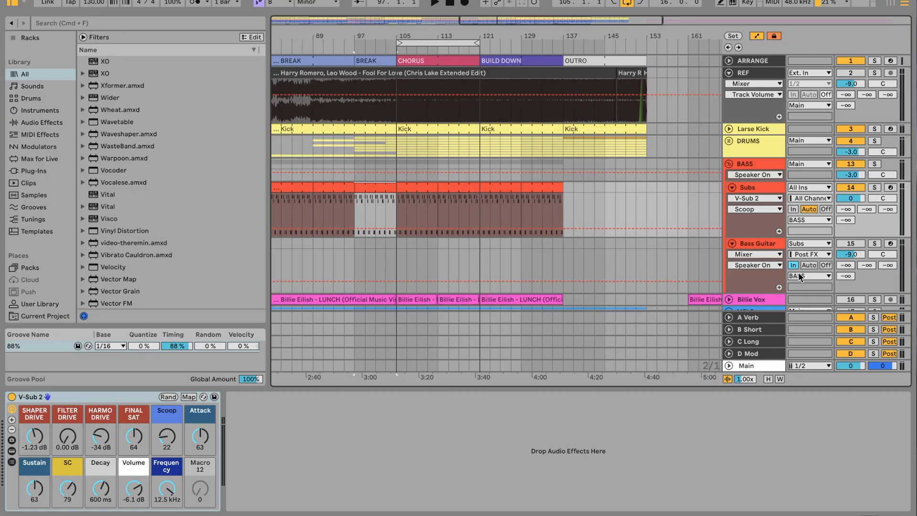
Inspect the Bass Guitar track's Pitch device, and open the Subs clip at bar 105 to check its source notes
{"action": "left_click", "coordinate": [771, 243]}
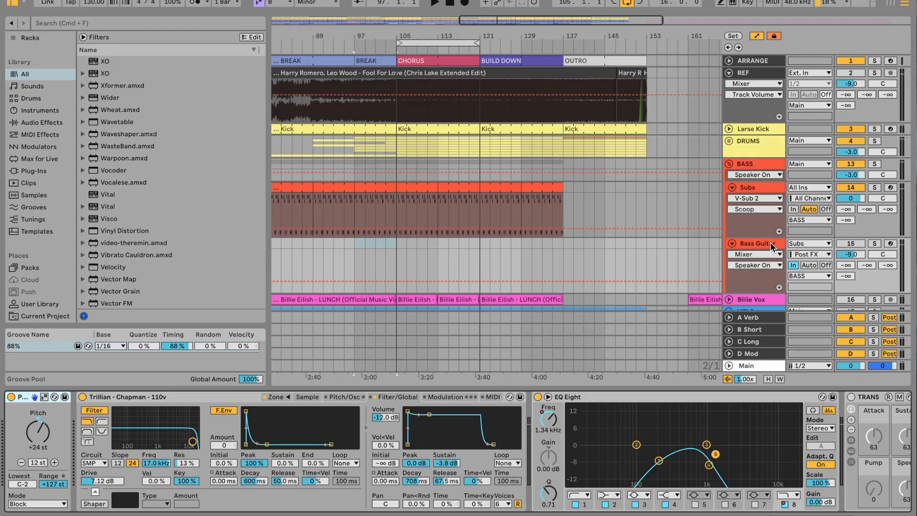
{"action": "left_click", "coordinate": [41, 432]}
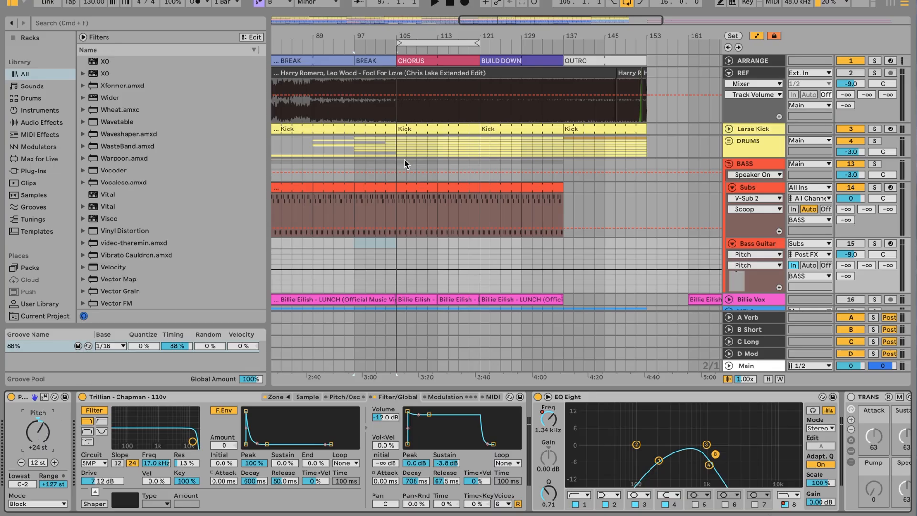
{"action": "double_click", "coordinate": [419, 233]}
{"action": "left_click", "coordinate": [512, 428]}
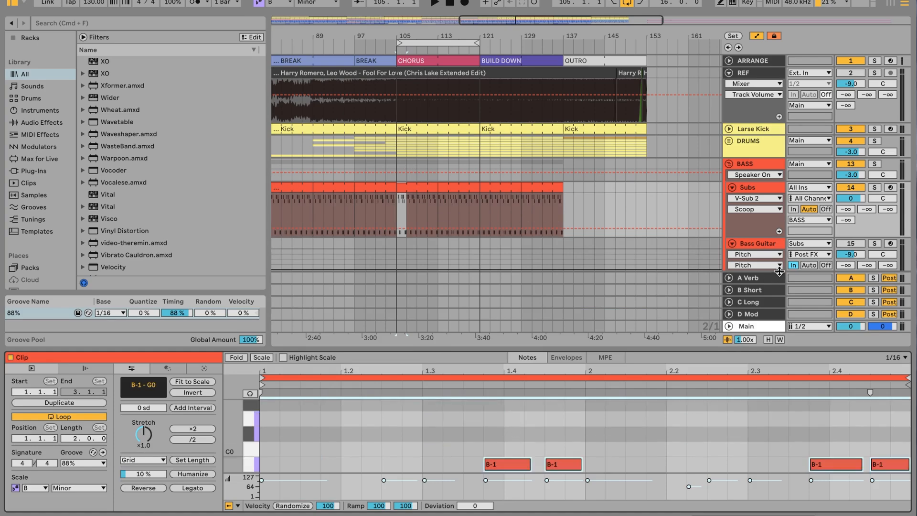
Review the Bass Guitar's Trillian - Chapman sampler, and inspect band 1 of the EQ Eight after it
{"action": "left_click", "coordinate": [761, 244]}
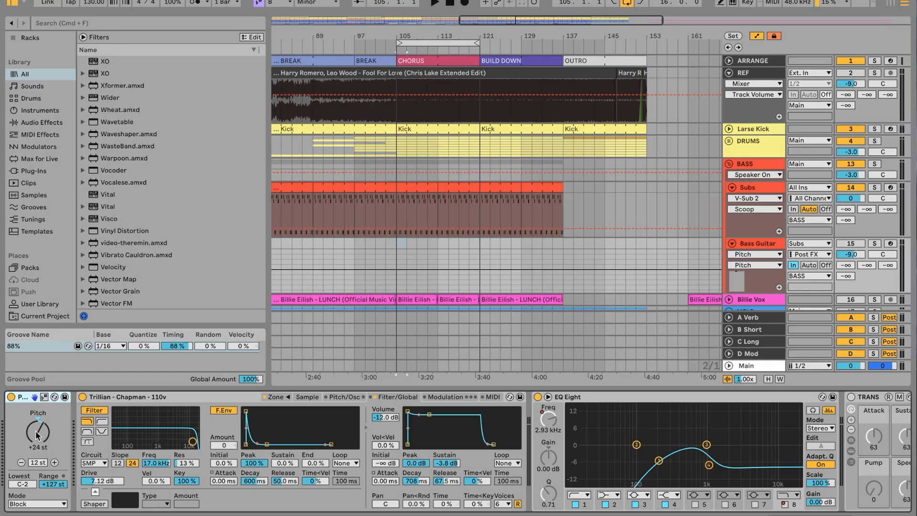
{"action": "left_click", "coordinate": [220, 397]}
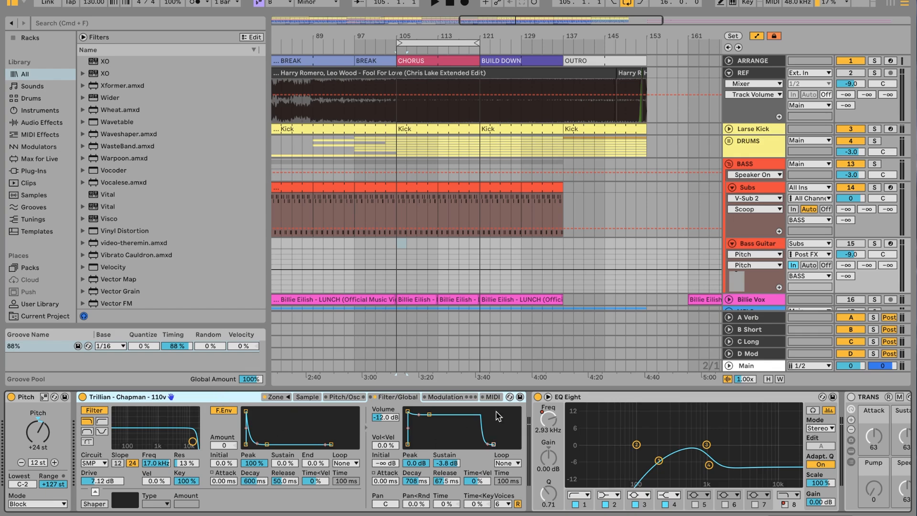
{"action": "scroll", "coordinate": [457, 455], "scroll_direction": "right", "scroll_amount": 1}
{"action": "scroll", "coordinate": [457, 460], "scroll_direction": "right", "scroll_amount": 5}
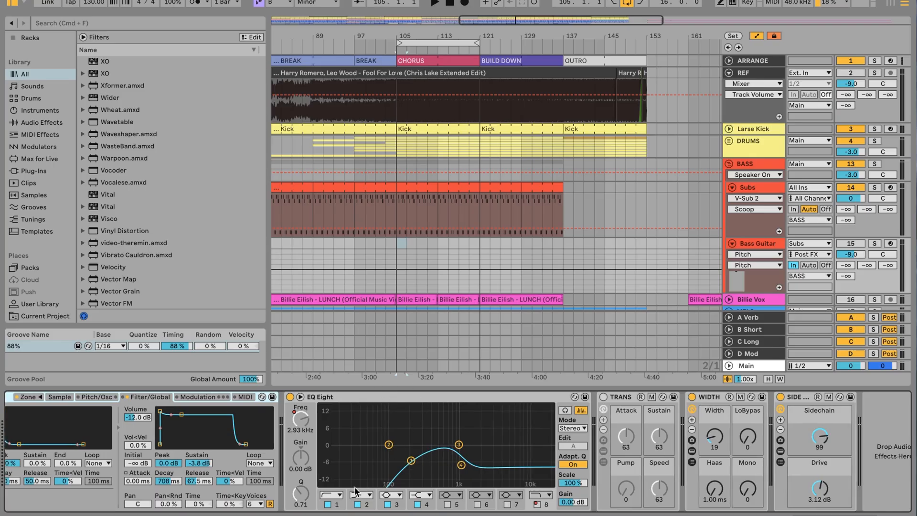
{"action": "left_click", "coordinate": [338, 503]}
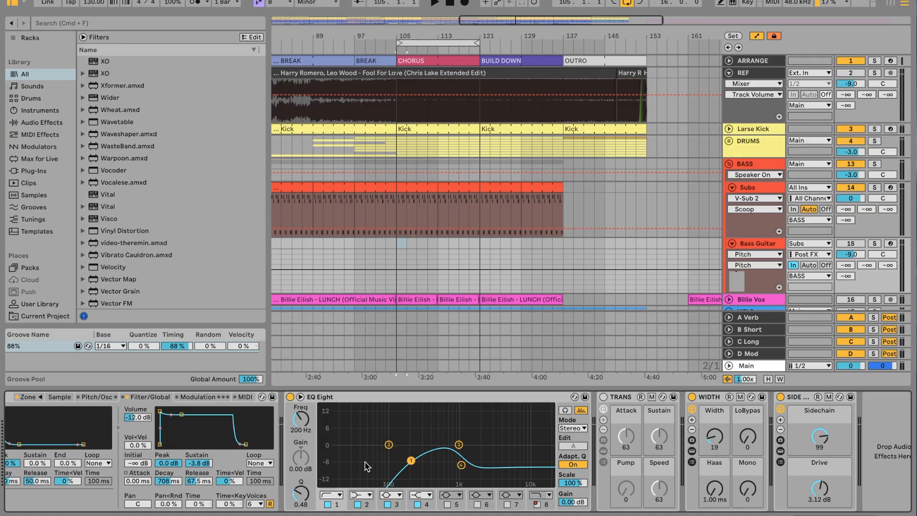
Unfold and refold the Bass Guitar's WIDTH rack devices, and set the SIDE + SAT rack's Drive to 2.55 dB
{"action": "scroll", "coordinate": [616, 452], "scroll_direction": "right", "scroll_amount": 2}
{"action": "left_click", "coordinate": [688, 400]}
{"action": "left_click", "coordinate": [679, 450]}
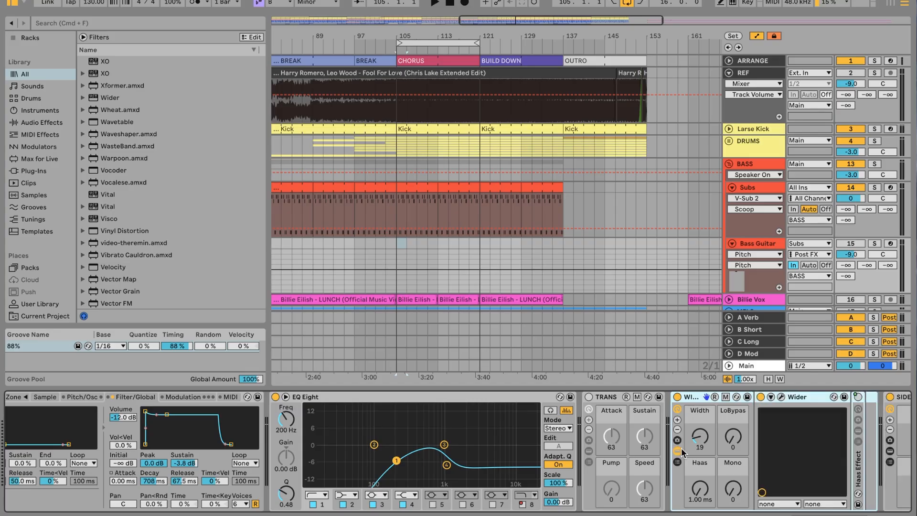
{"action": "left_click", "coordinate": [679, 451]}
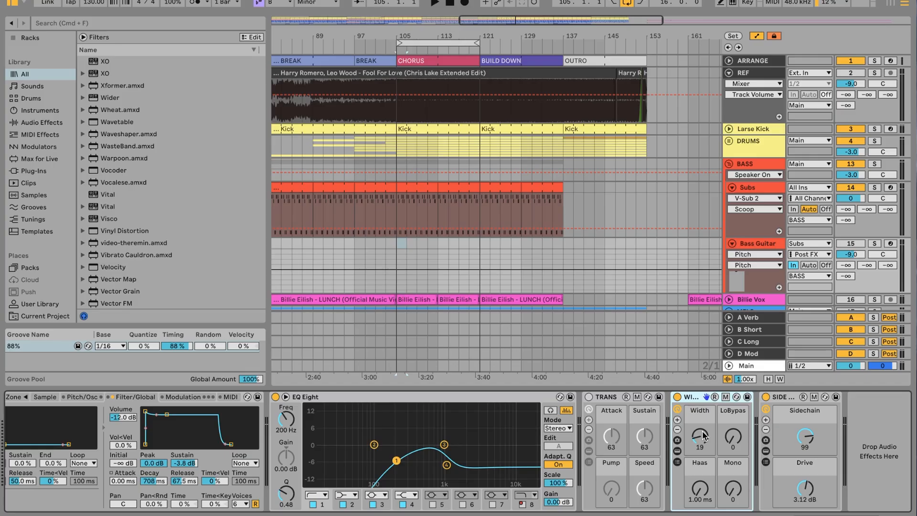
{"action": "left_click", "coordinate": [804, 441]}
{"action": "left_click_drag", "start_coordinate": [810, 483], "coordinate": [810, 488]}
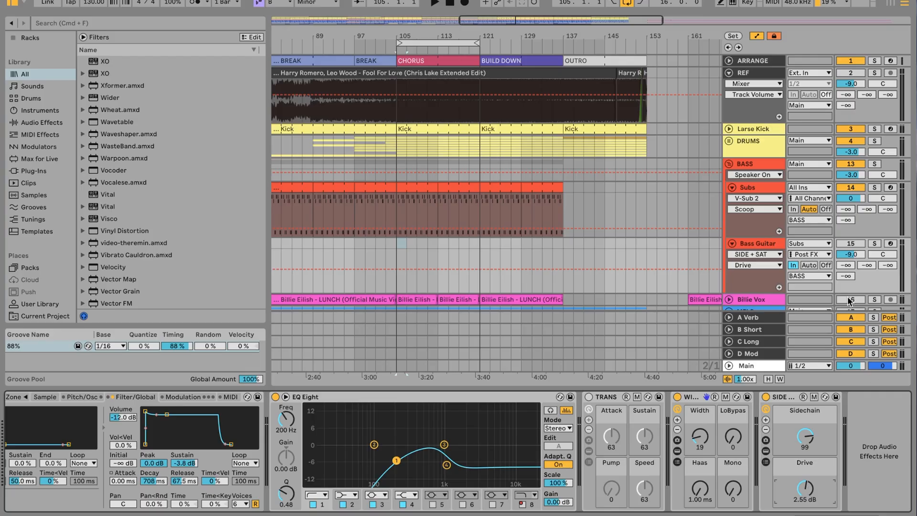
Play the chorus with the Bass Guitar track deactivated, and reactivate it during playback to compare the layers
{"action": "left_click", "coordinate": [850, 245]}
{"action": "key", "text": "space"}
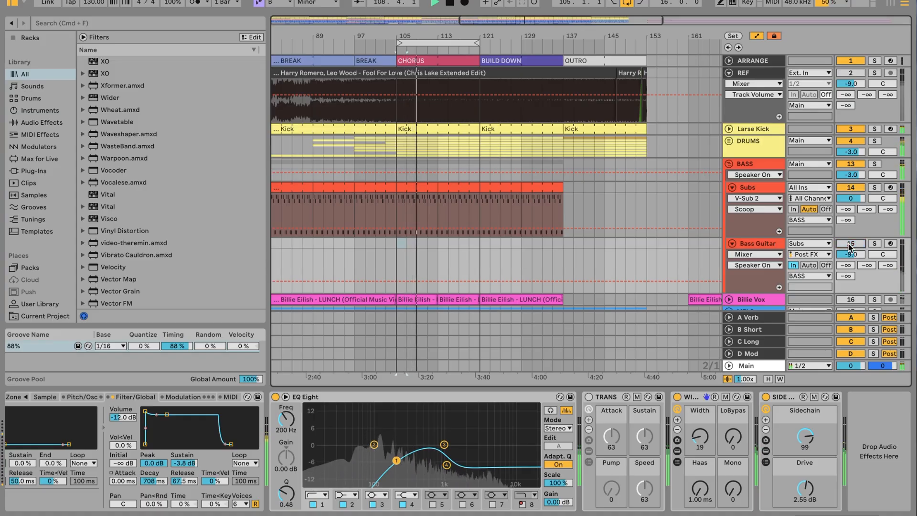
{"action": "left_click", "coordinate": [849, 245]}
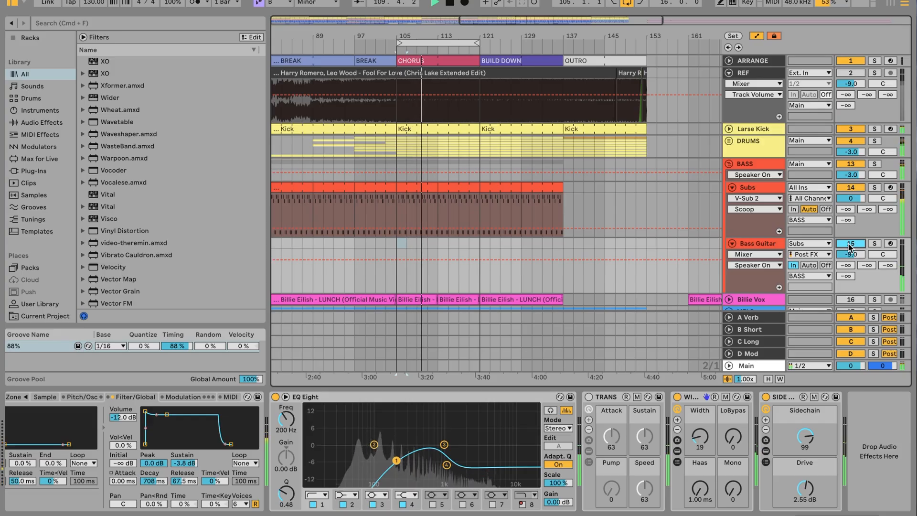
Stop playback and inspect THE_COMPRESSOR on the BASS group, including its Magic assistant's input, signal type and compression style options
{"action": "key", "text": "space"}
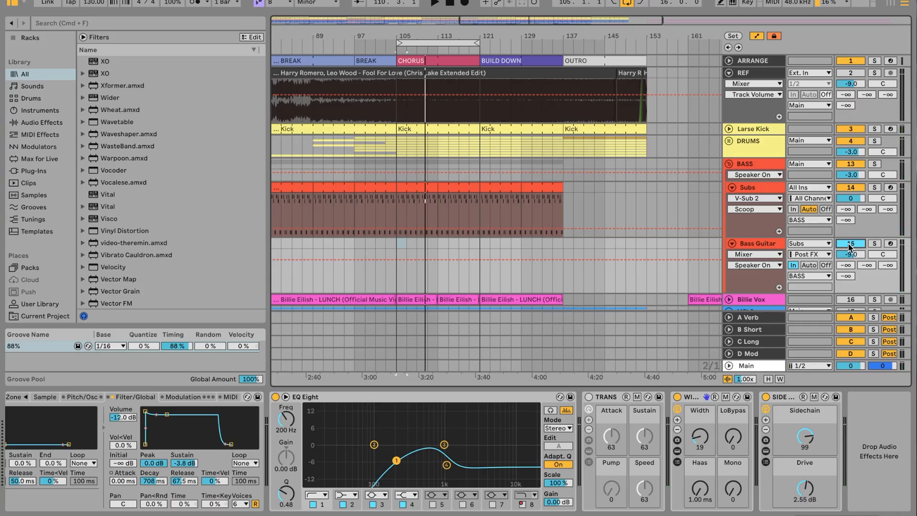
{"action": "left_click", "coordinate": [771, 168]}
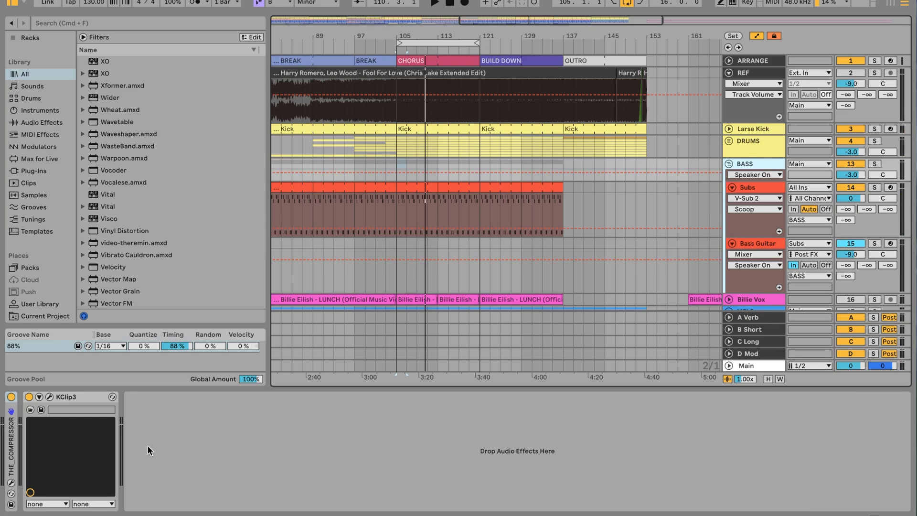
{"action": "left_click", "coordinate": [11, 483]}
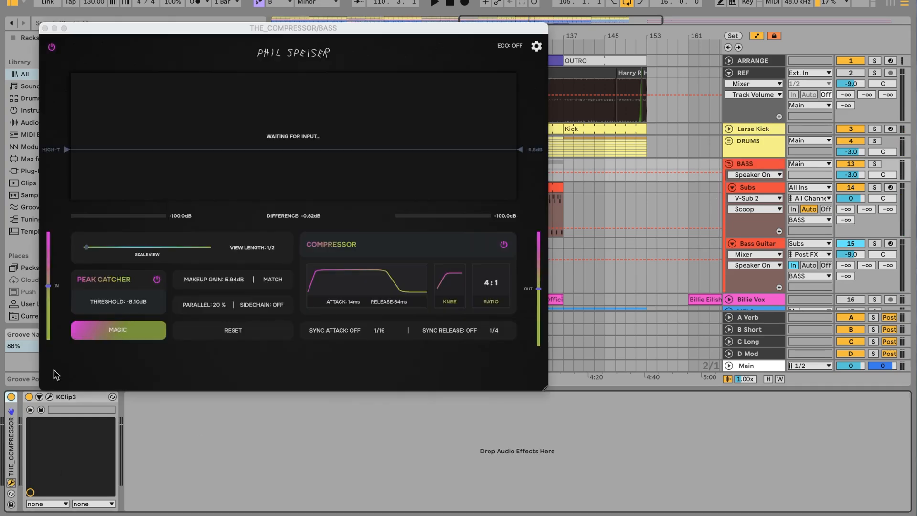
{"action": "left_click", "coordinate": [142, 331]}
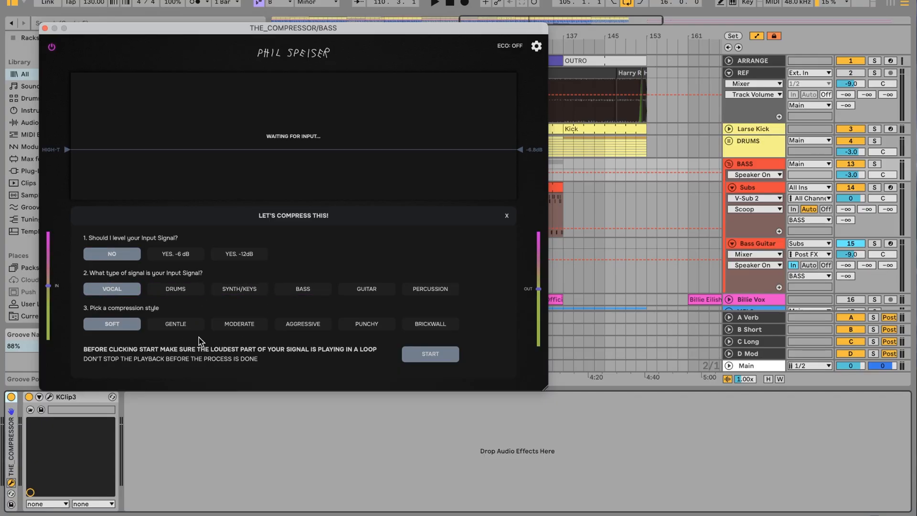
{"action": "left_click", "coordinate": [45, 28]}
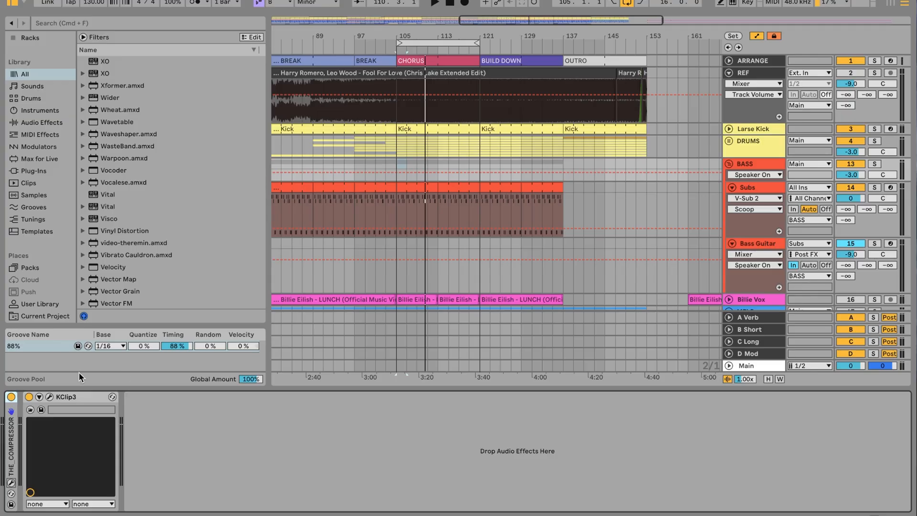
Open KClip3 on the BASS group, reset its Clipped meter and play the chorus to check how much it clips
{"action": "left_click", "coordinate": [50, 397]}
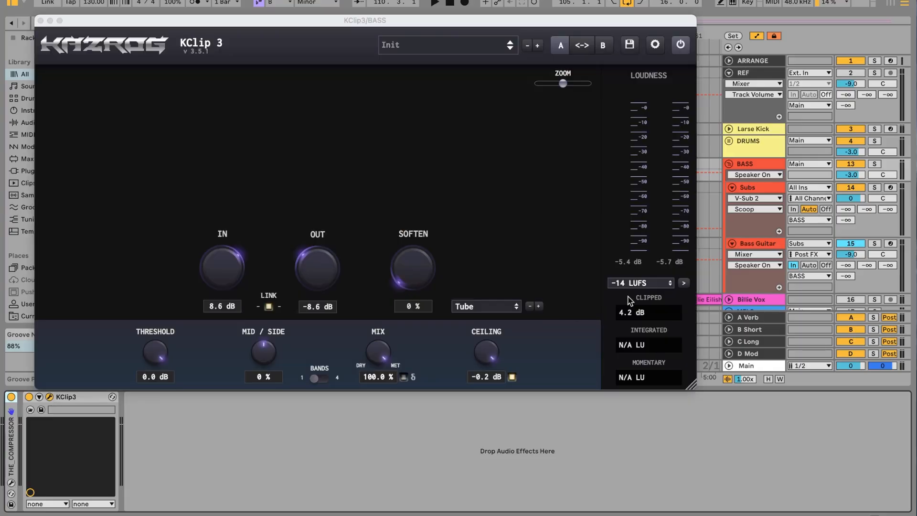
{"action": "left_click", "coordinate": [625, 325]}
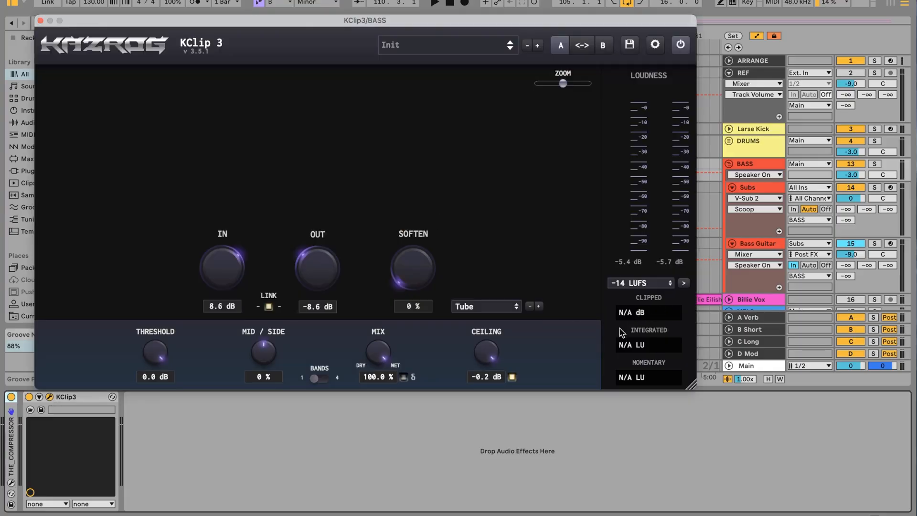
{"action": "key", "text": "space"}
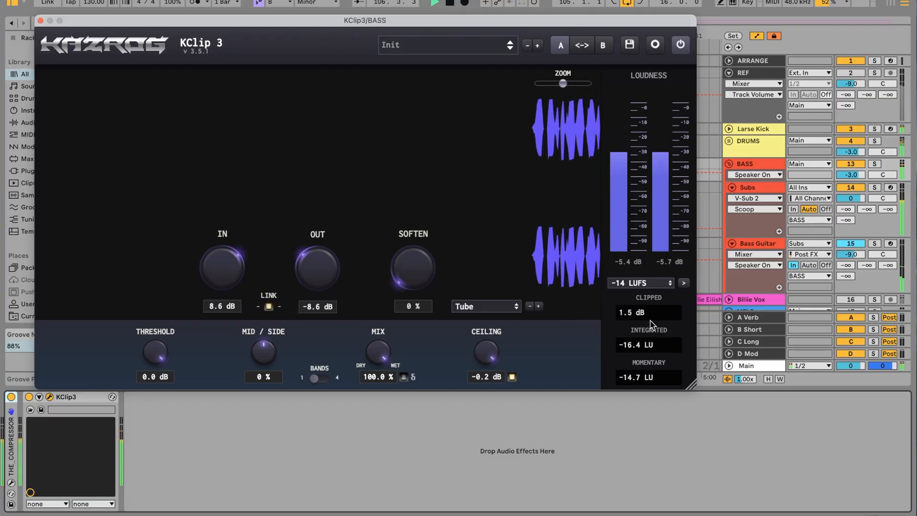
{"action": "left_click", "coordinate": [40, 21]}
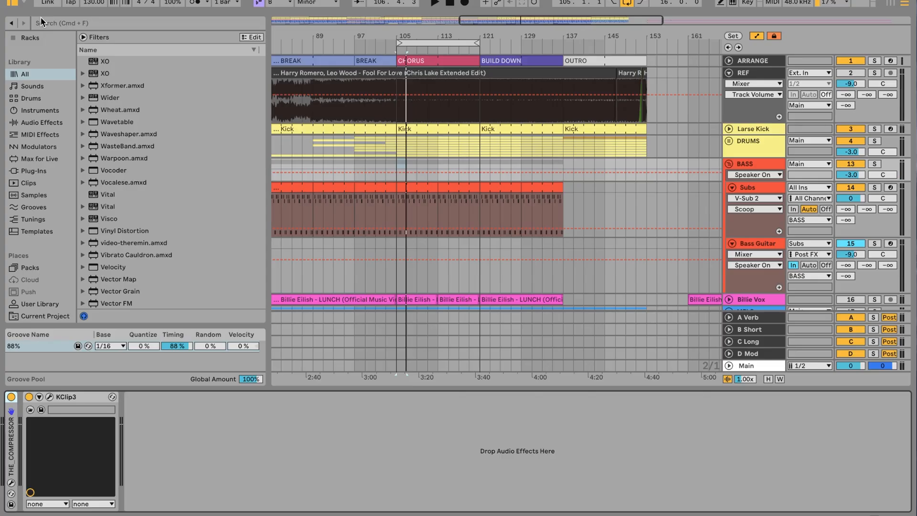
Fold the BASS group, then activate and unfold the Billie Vox track and play it in the chorus
{"action": "left_click", "coordinate": [728, 164]}
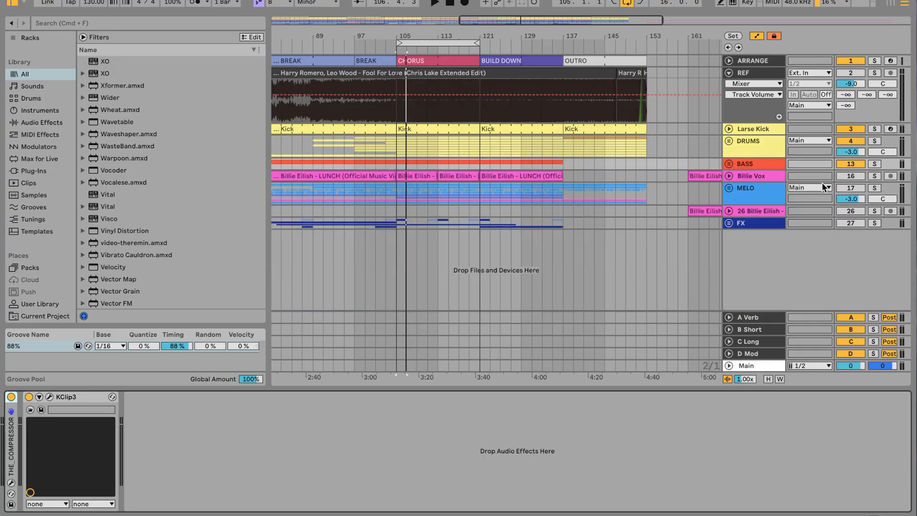
{"action": "left_click", "coordinate": [767, 173]}
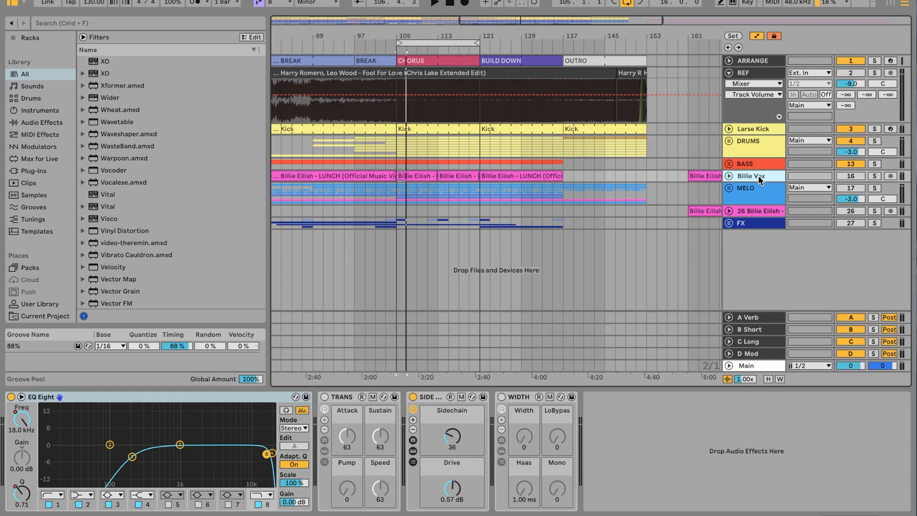
{"action": "left_click", "coordinate": [851, 179]}
{"action": "left_click", "coordinate": [730, 175]}
{"action": "key", "text": "space"}
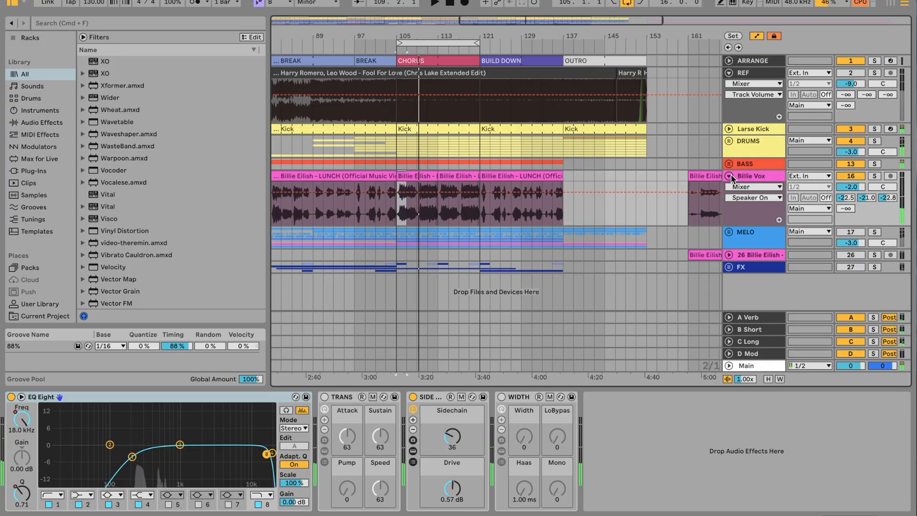
Select the Billie Vox clip at bar 105, and play the chorus while soloing and unsoloing REF for comparison
{"action": "scroll", "coordinate": [432, 186], "scroll_direction": "left", "scroll_amount": 2}
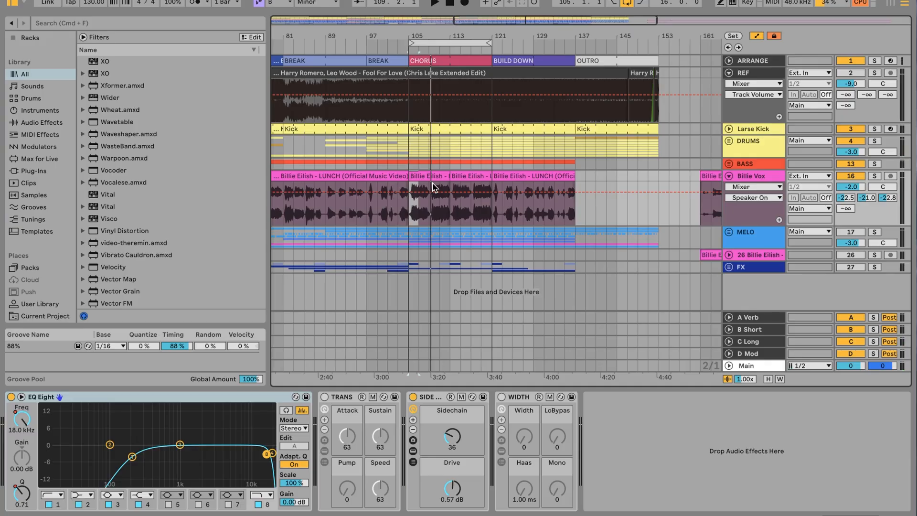
{"action": "left_click", "coordinate": [424, 175]}
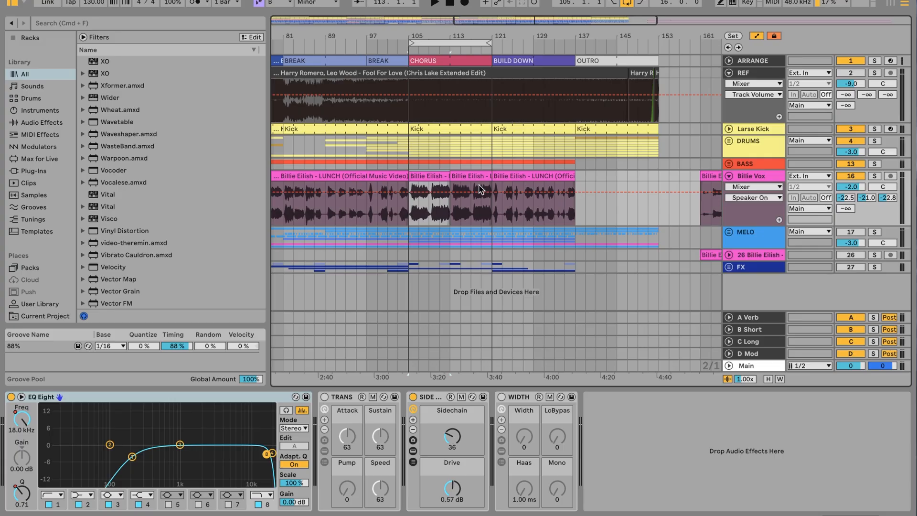
{"action": "double_click", "coordinate": [750, 176]}
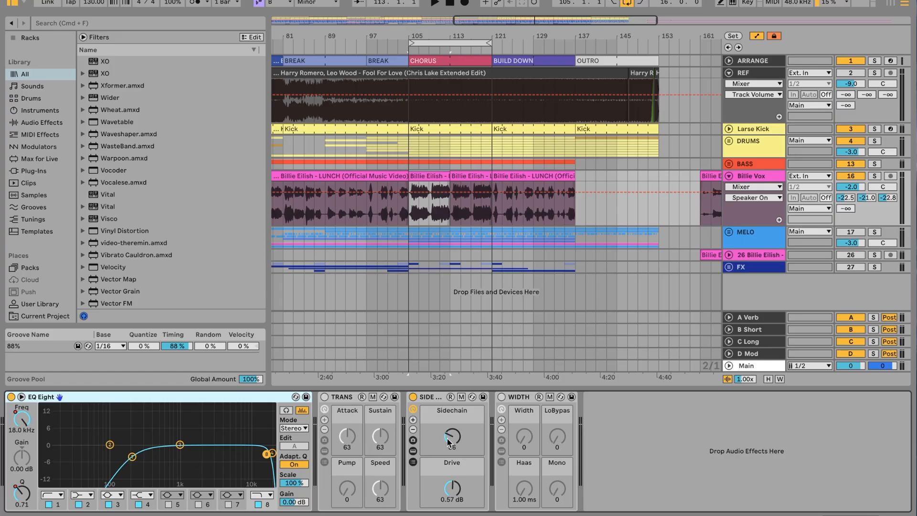
{"action": "key", "text": "space"}
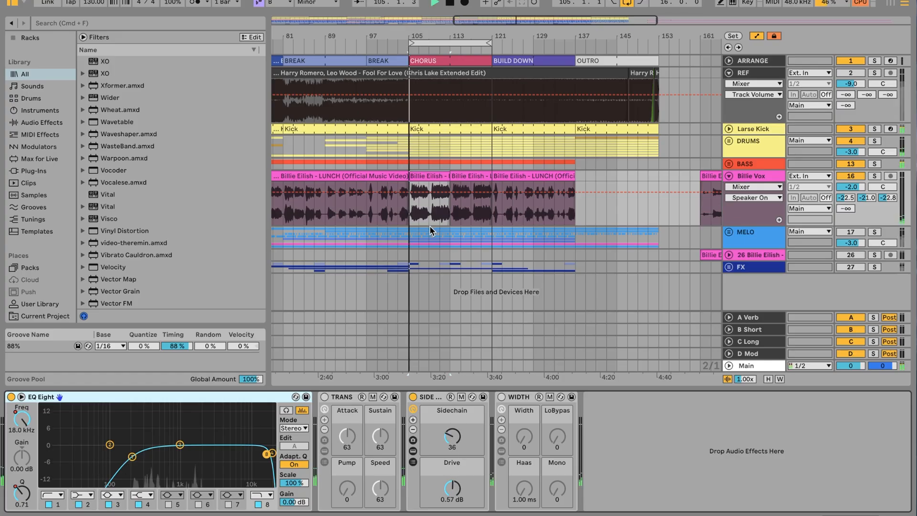
{"action": "key", "text": "s"}
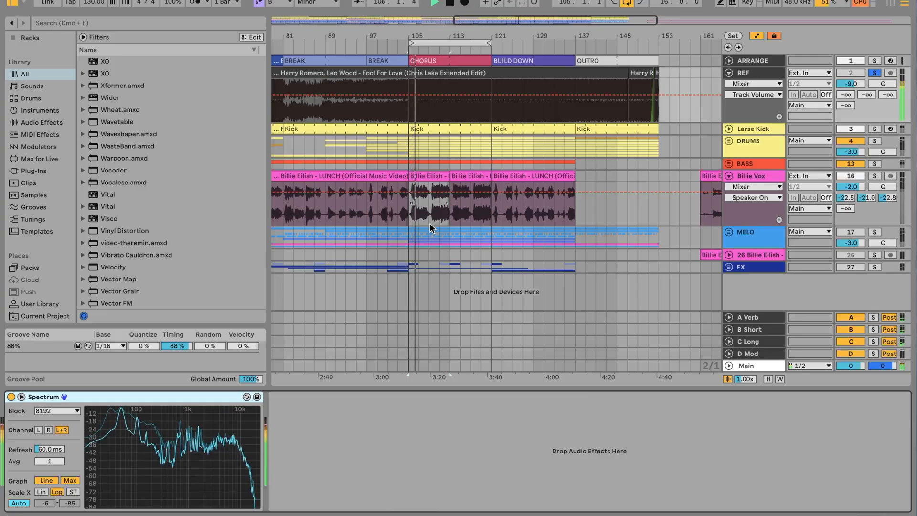
{"action": "key", "text": "s"}
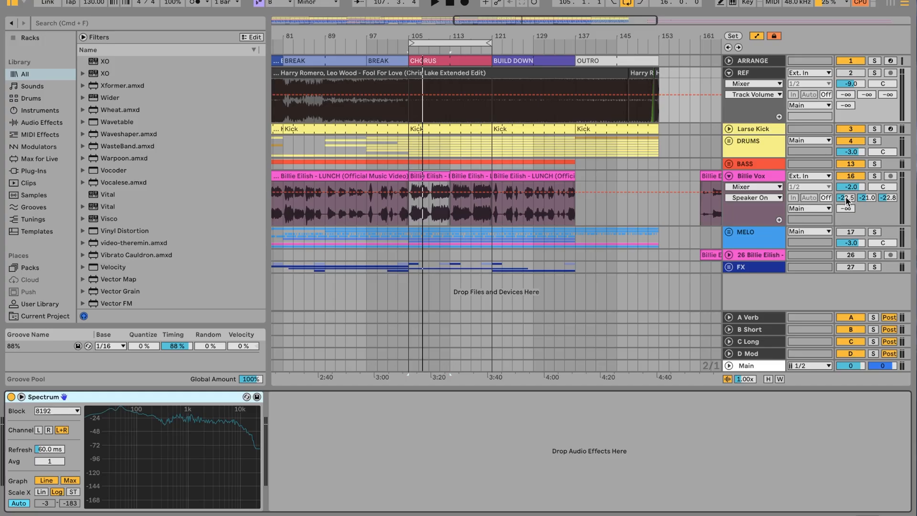
Review the vocal's return effects: ValhallaVintageVerb on A Verb and the Echo devices on B Short and C Long
{"action": "left_click", "coordinate": [760, 318]}
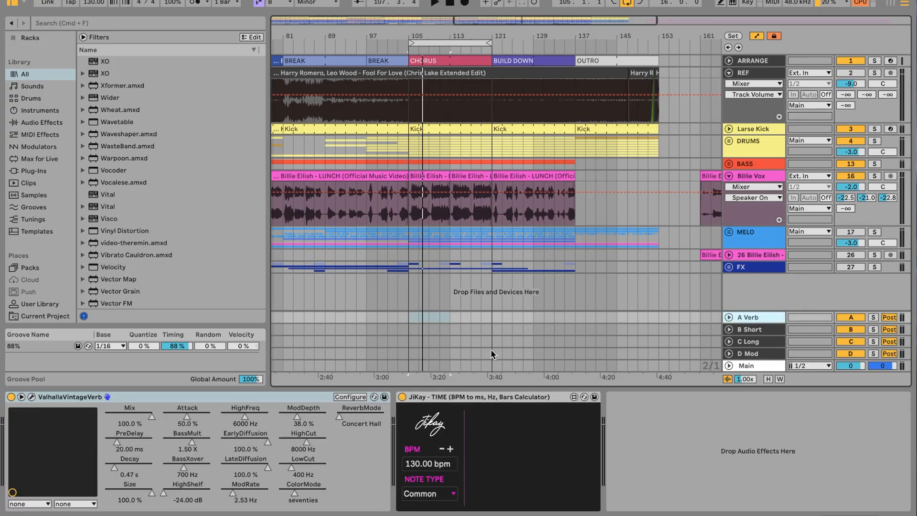
{"action": "left_click", "coordinate": [32, 397]}
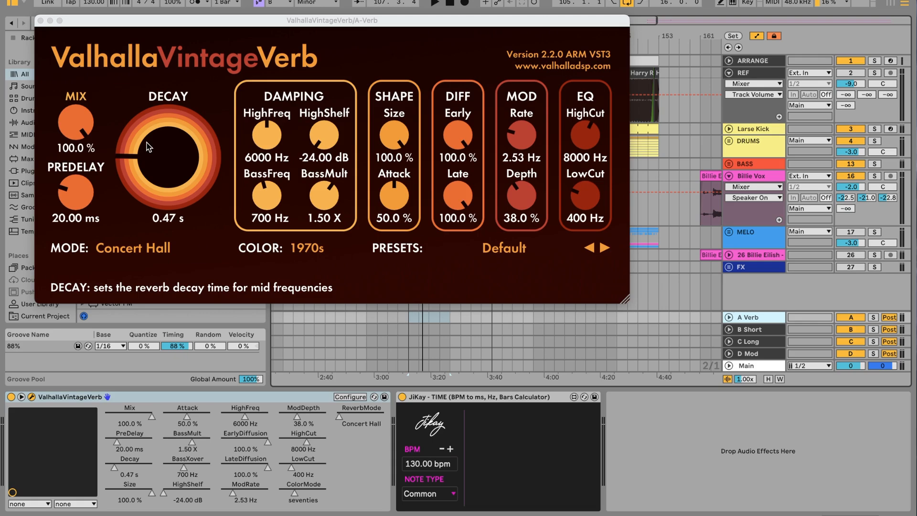
{"action": "left_click", "coordinate": [40, 21]}
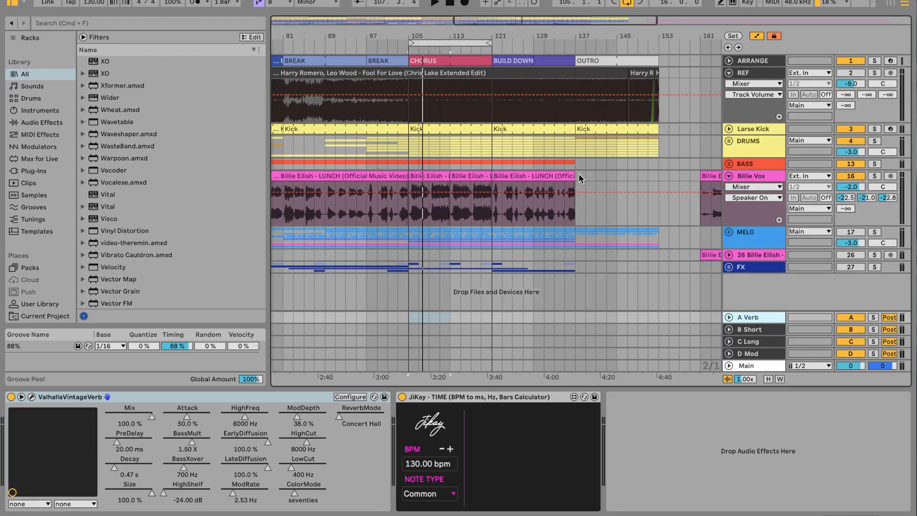
{"action": "left_click", "coordinate": [754, 329]}
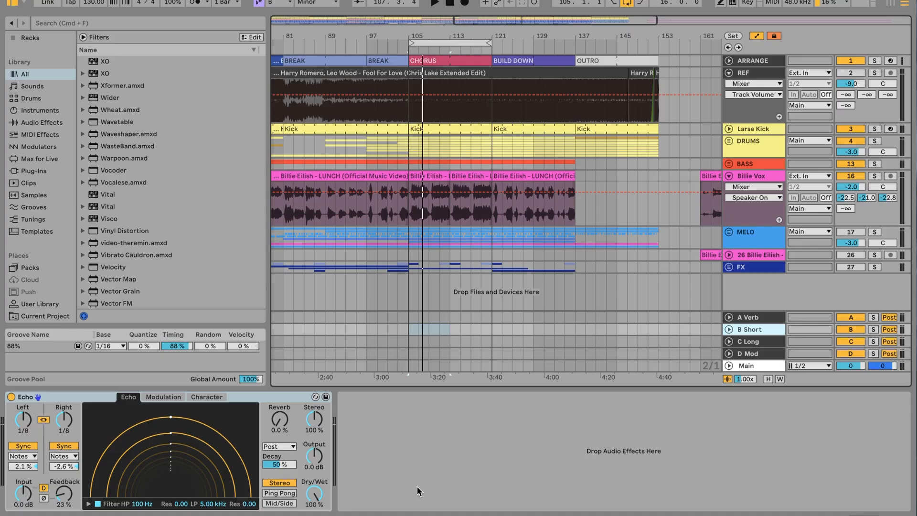
{"action": "left_click", "coordinate": [767, 339]}
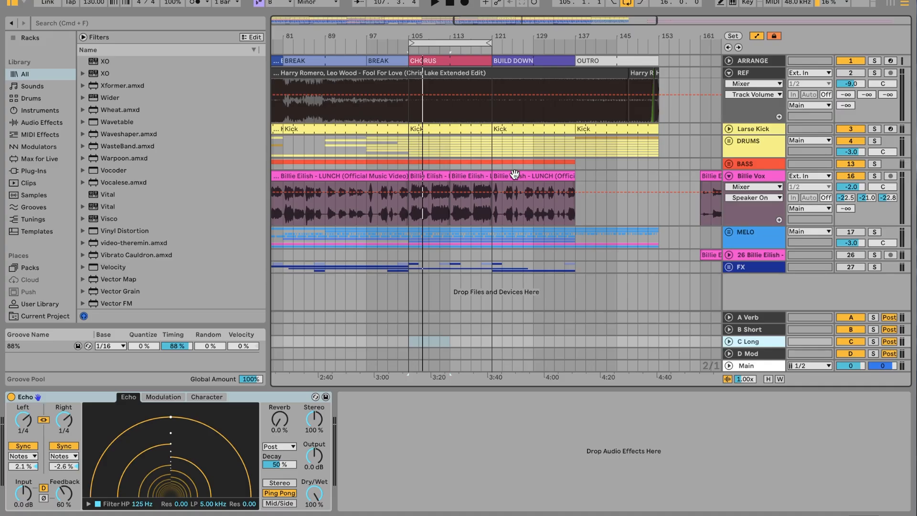
Unfold and activate the MELO group, and play the chorus with its melodic layers
{"action": "left_click", "coordinate": [729, 232]}
{"action": "scroll", "coordinate": [729, 233], "scroll_direction": "down", "scroll_amount": 5}
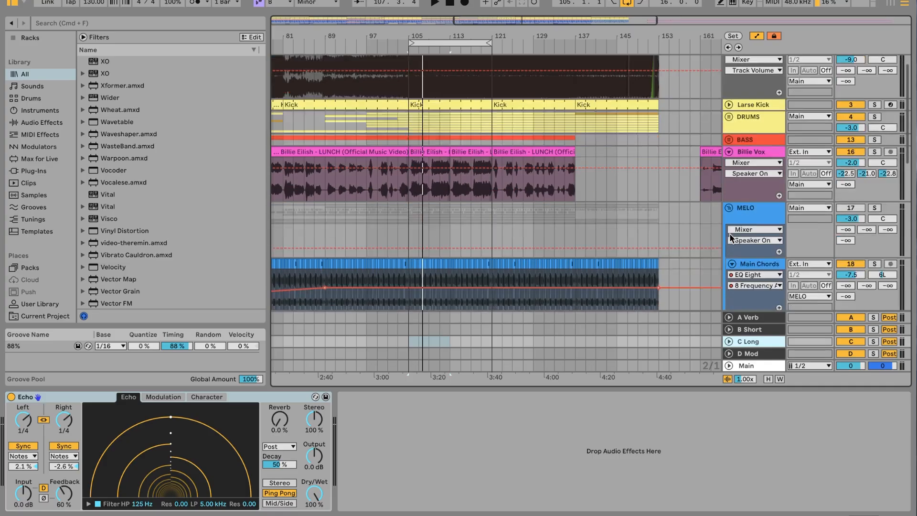
{"action": "left_click", "coordinate": [850, 112]}
{"action": "key", "text": "space"}
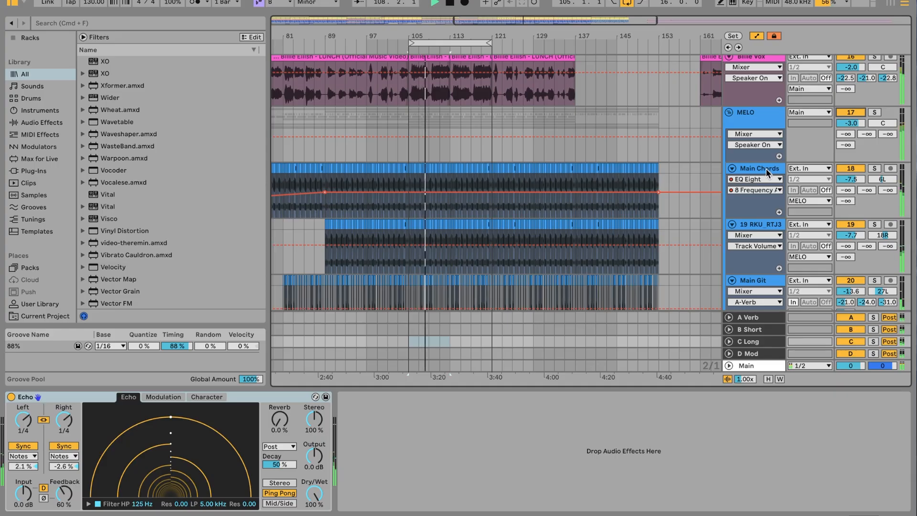
{"action": "key", "text": "space"}
Deactivate tracks 19 to 25 in the MELO group, leaving only Main Chords active
{"action": "left_click", "coordinate": [765, 225]}
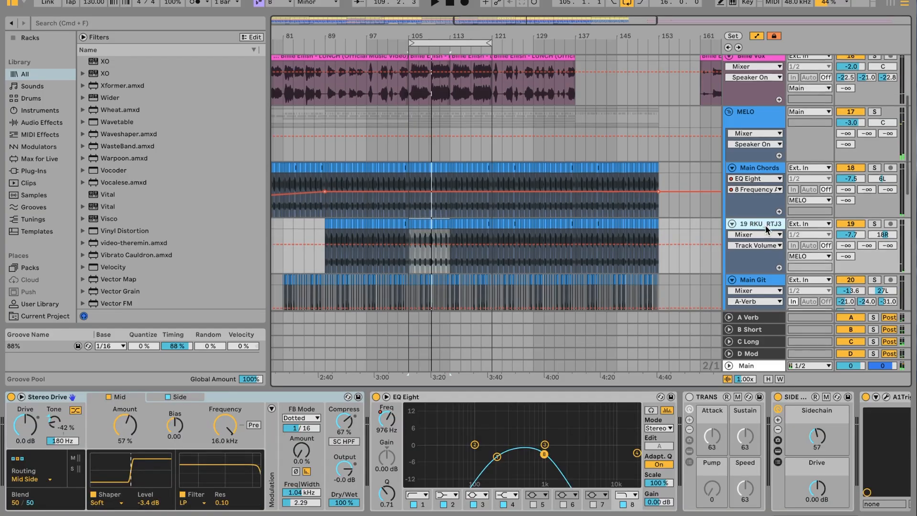
{"action": "scroll", "coordinate": [766, 227], "scroll_direction": "down", "scroll_amount": 10}
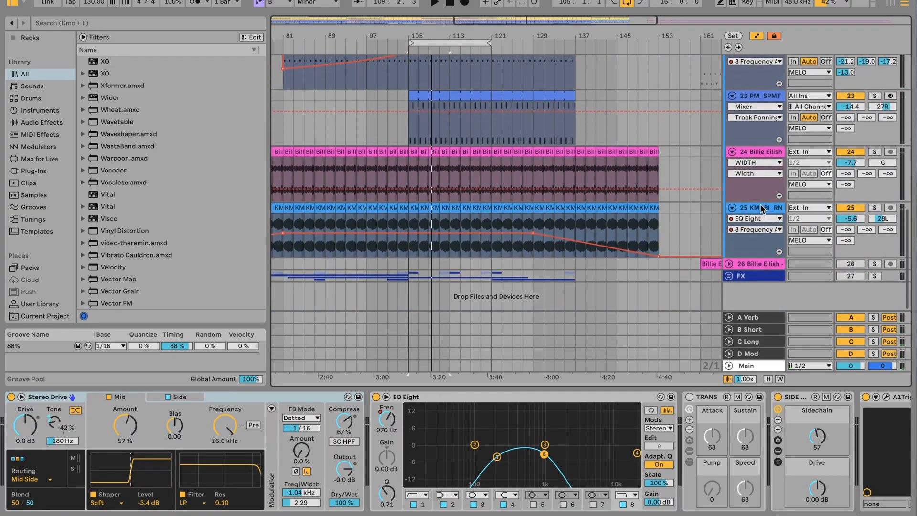
{"action": "left_click", "coordinate": [761, 206]}
{"action": "scroll", "coordinate": [703, 176], "scroll_direction": "up", "scroll_amount": 10}
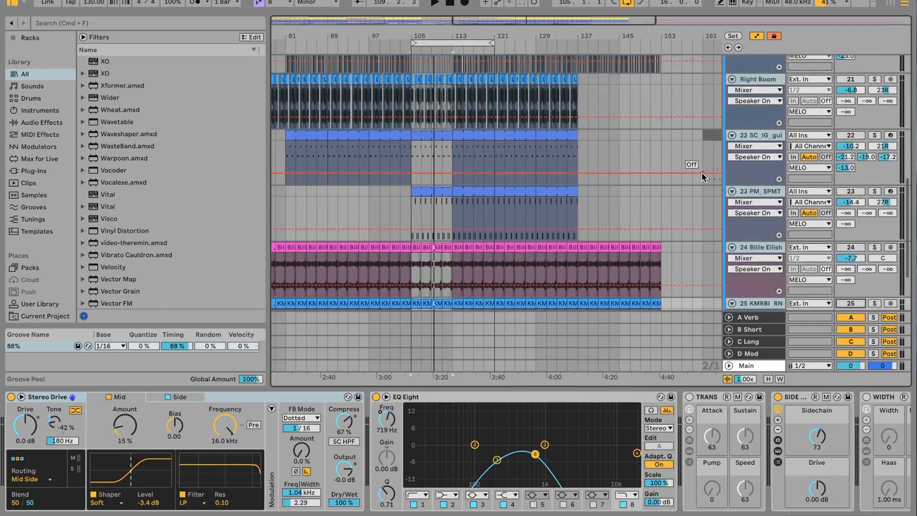
{"action": "scroll", "coordinate": [702, 176], "scroll_direction": "down", "scroll_amount": 3}
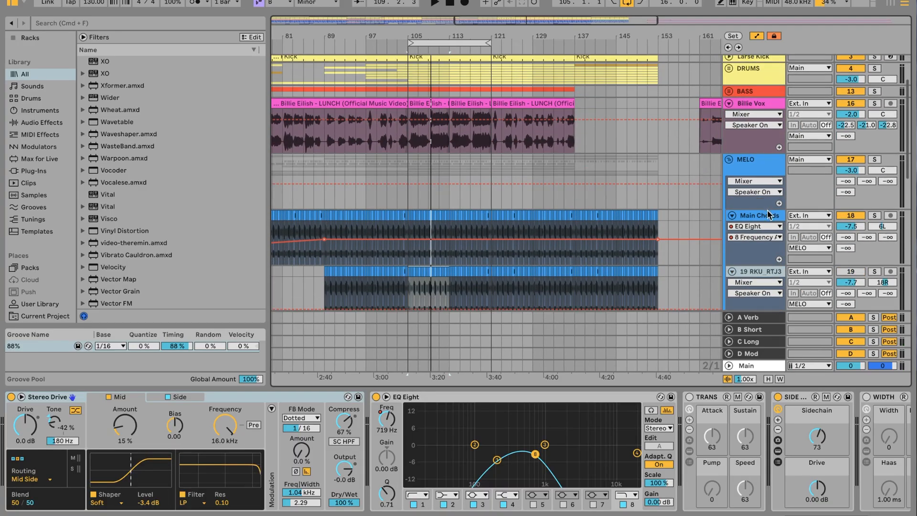
Play the chorus with the Main Chords track, soloing it briefly to hear it alone and in the mix
{"action": "left_click", "coordinate": [769, 216]}
{"action": "key", "text": "space"}
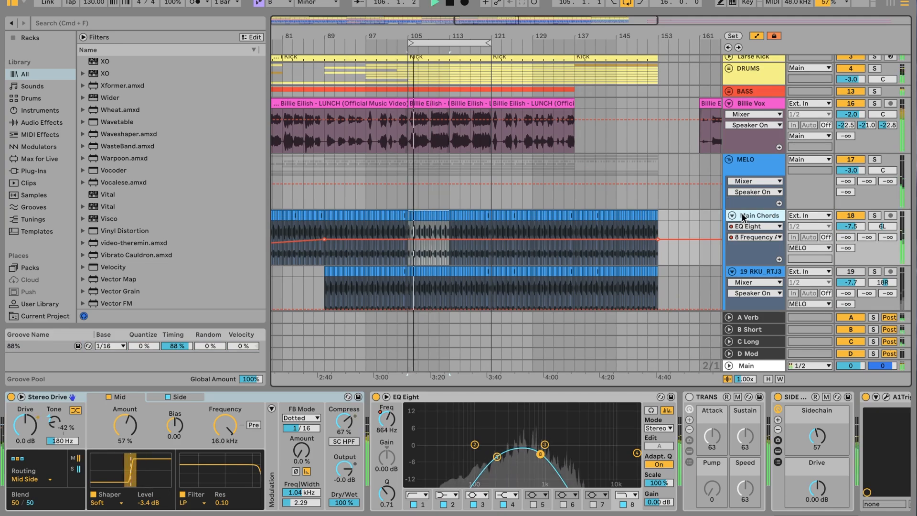
{"action": "left_click", "coordinate": [874, 216]}
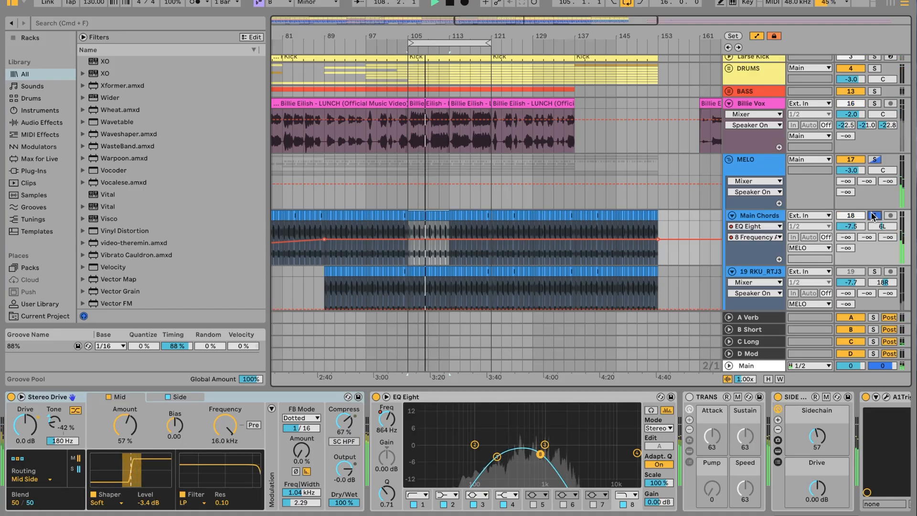
{"action": "left_click", "coordinate": [874, 216]}
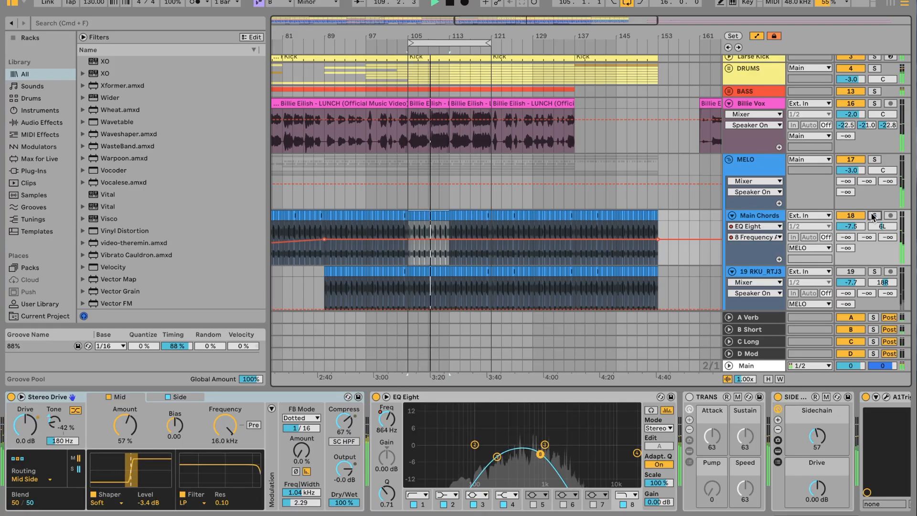
{"action": "key", "text": "space"}
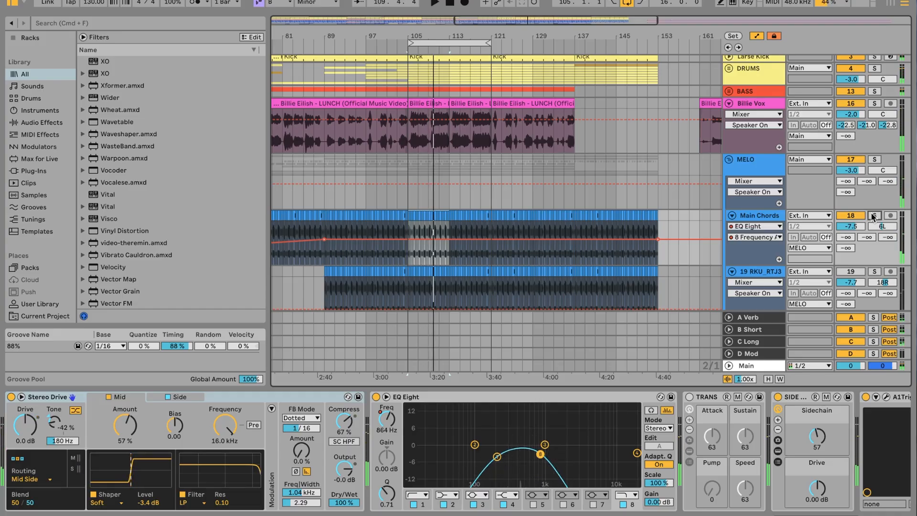
Play the Main Chords from bar 105 and compare them with the soloed REF track
{"action": "left_click_drag", "start_coordinate": [416, 35], "coordinate": [415, 133]}
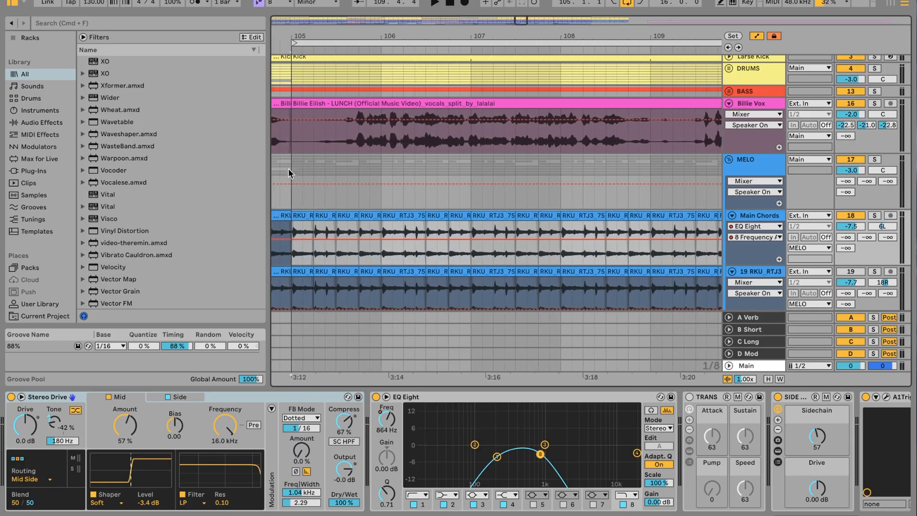
{"action": "left_click", "coordinate": [291, 199]}
{"action": "key", "text": "space"}
{"action": "key", "text": "s"}
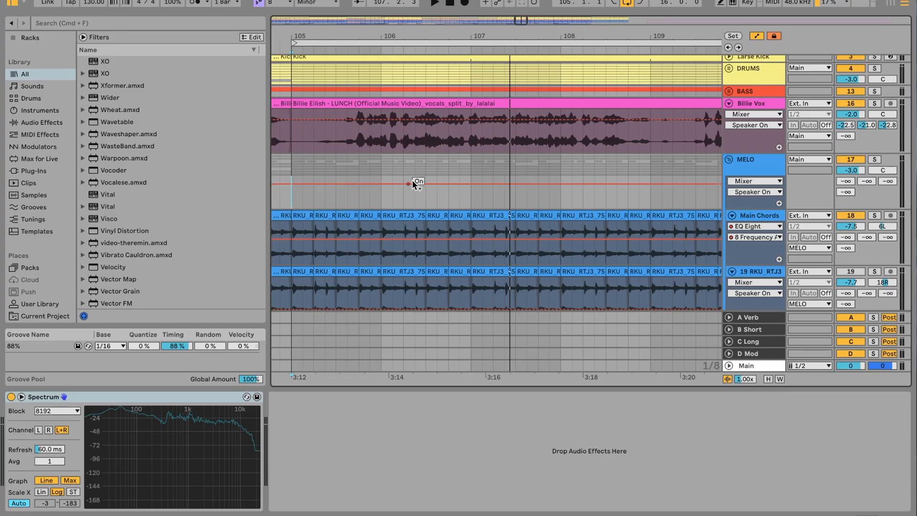
Examine the Main Chords effect chain, briefly opening the A1TriggerGate plug-in window
{"action": "scroll", "coordinate": [434, 179], "scroll_direction": "down", "scroll_amount": 2}
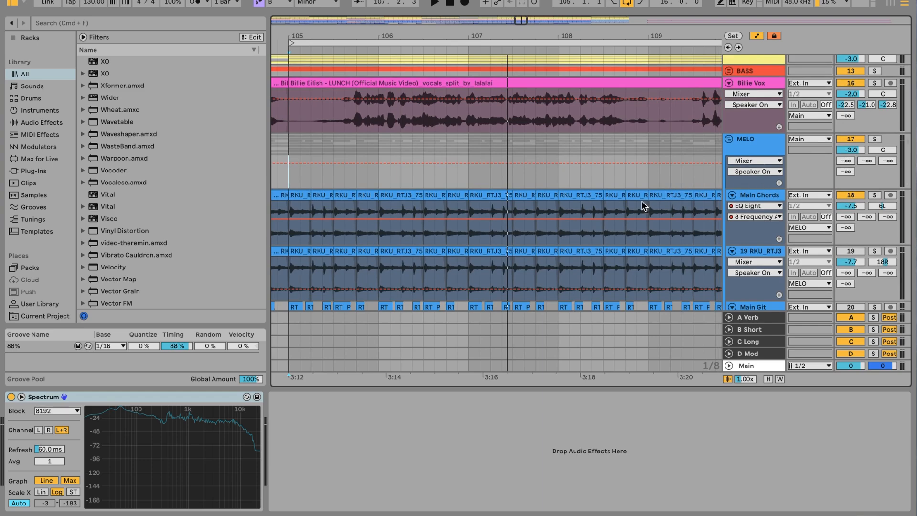
{"action": "left_click", "coordinate": [753, 196]}
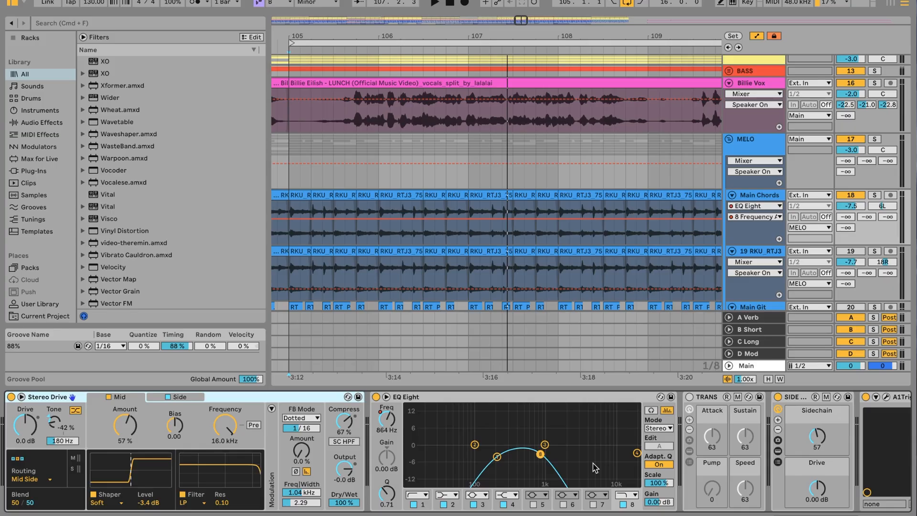
{"action": "scroll", "coordinate": [595, 467], "scroll_direction": "right", "scroll_amount": 5}
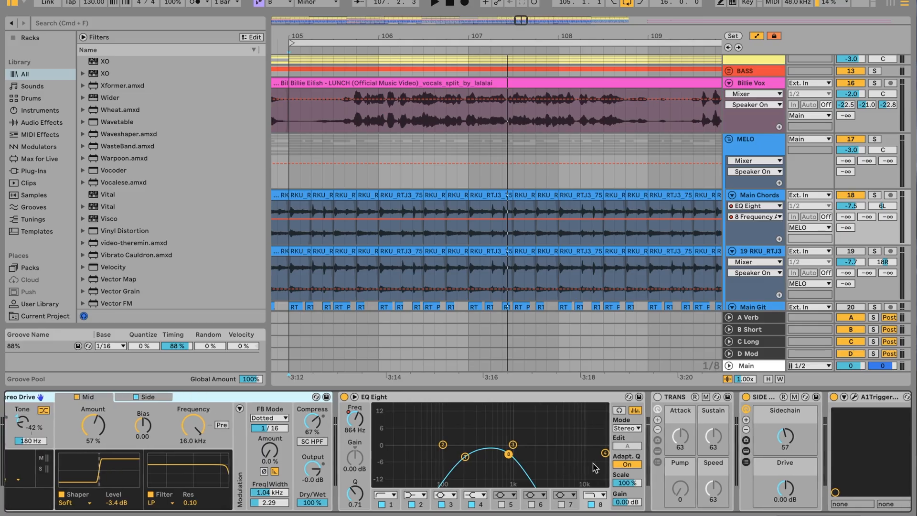
{"action": "left_click", "coordinate": [613, 436]}
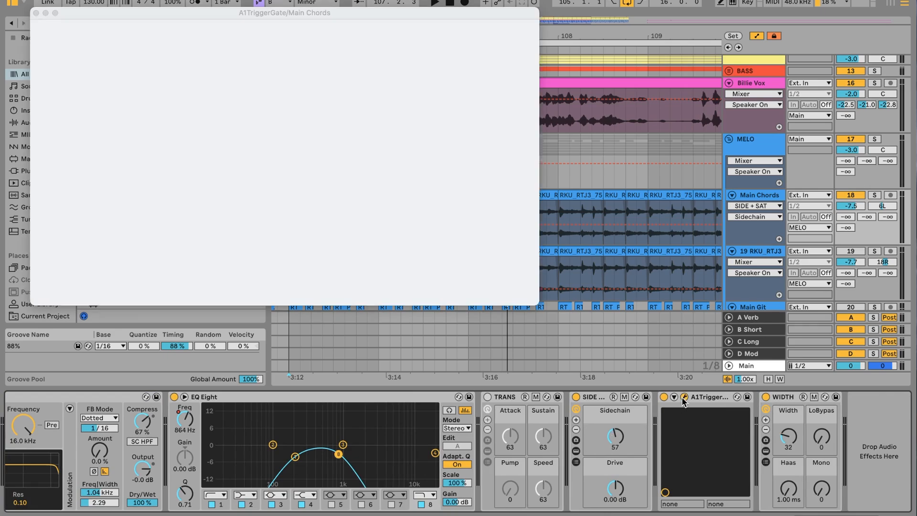
{"action": "left_click", "coordinate": [685, 397]}
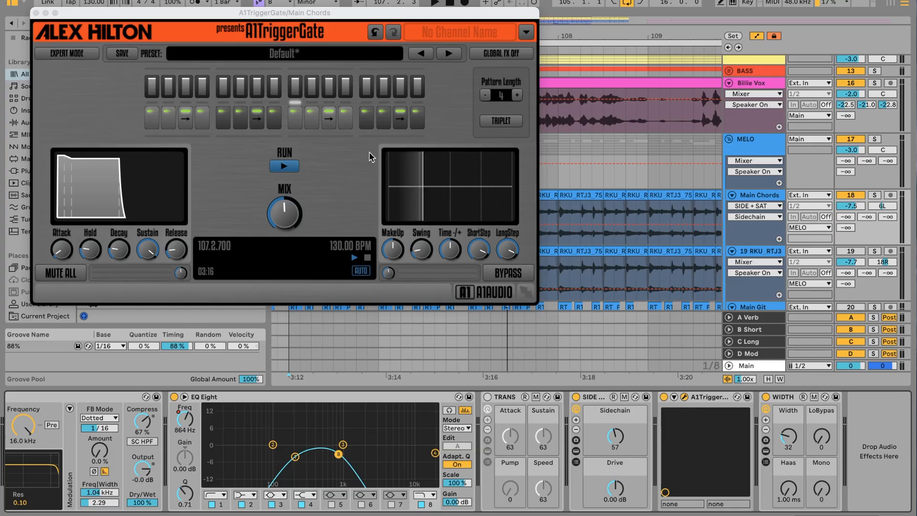
{"action": "left_click", "coordinate": [36, 15]}
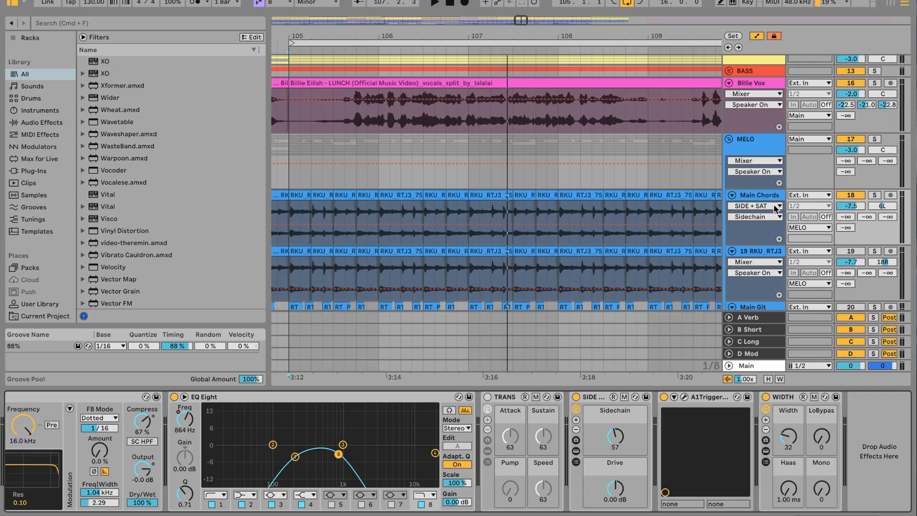
Activate track 19 RKU_RTJ3, deactivate the Billie Vox track, and play the chorus from bar 105
{"action": "left_click", "coordinate": [851, 251]}
{"action": "key", "text": "space"}
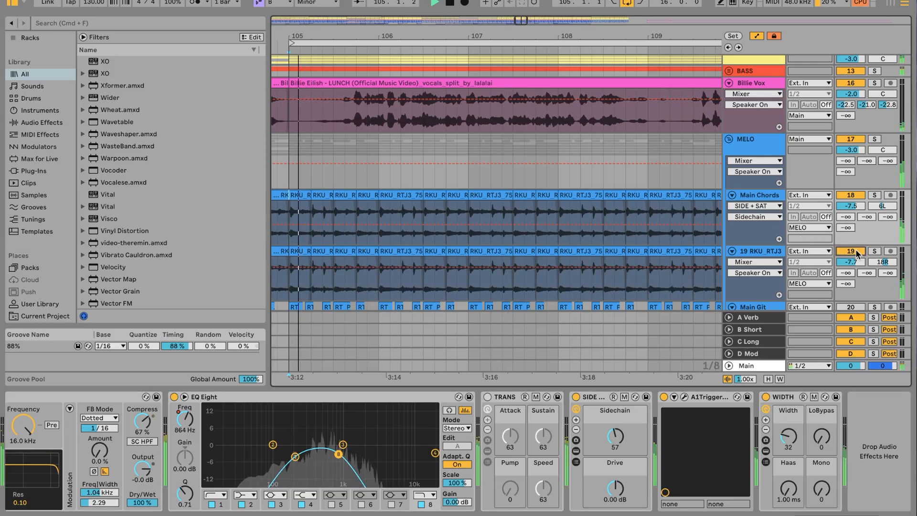
{"action": "left_click", "coordinate": [851, 83]}
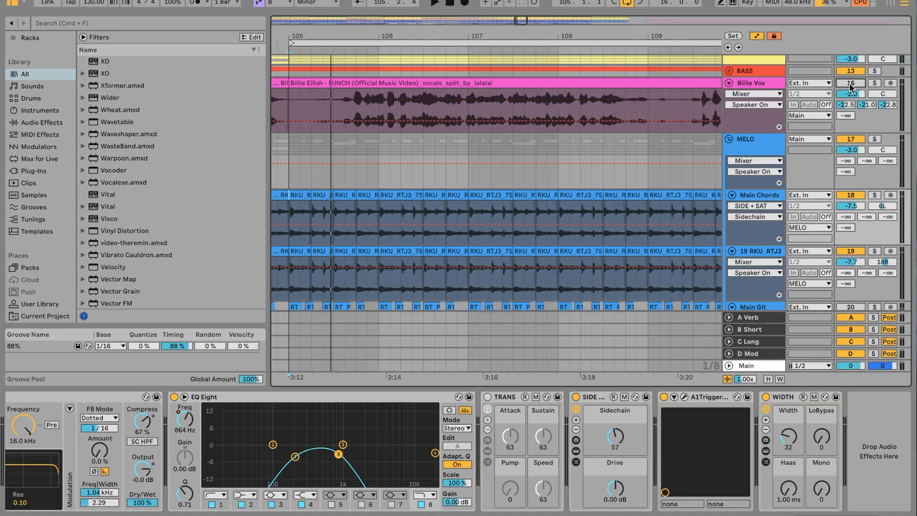
{"action": "left_click", "coordinate": [851, 85]}
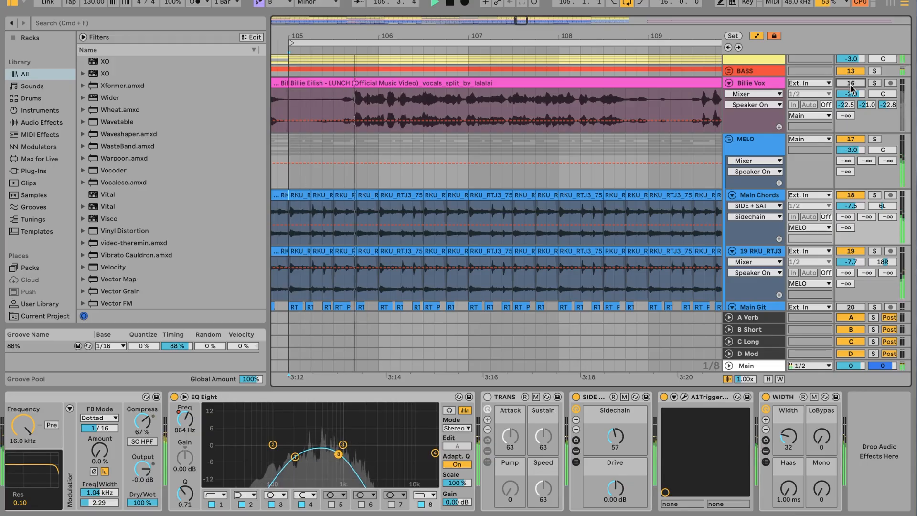
Solo track 19 RKU_RTJ3 and Main Chords in turn to compare them, and end the solo
{"action": "left_click", "coordinate": [875, 251]}
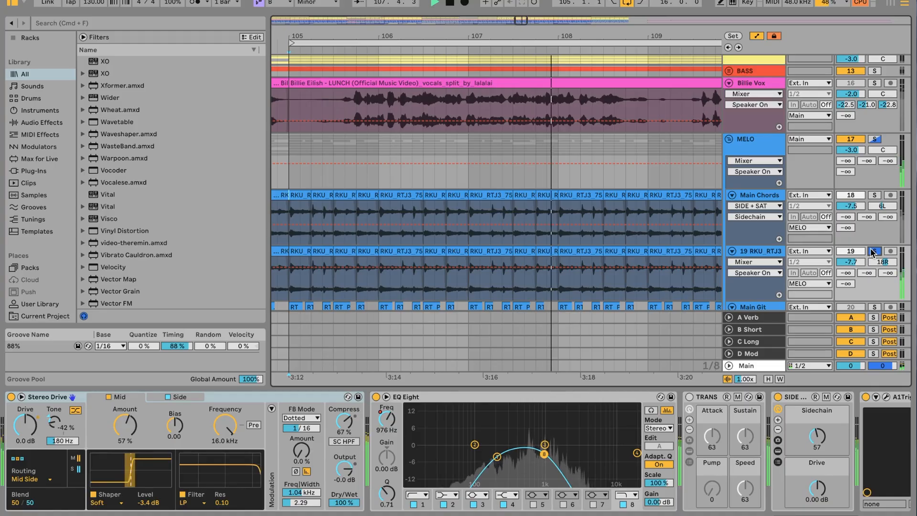
{"action": "left_click", "coordinate": [874, 195]}
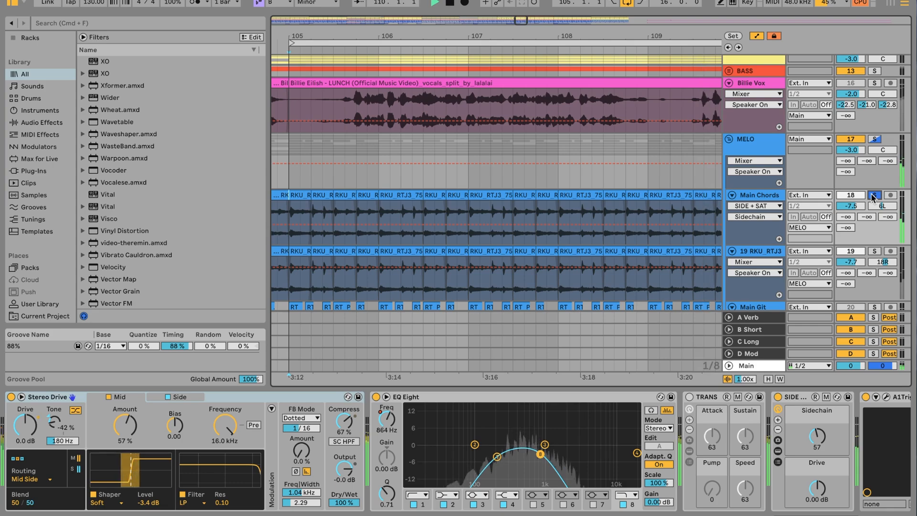
{"action": "left_click", "coordinate": [872, 194]}
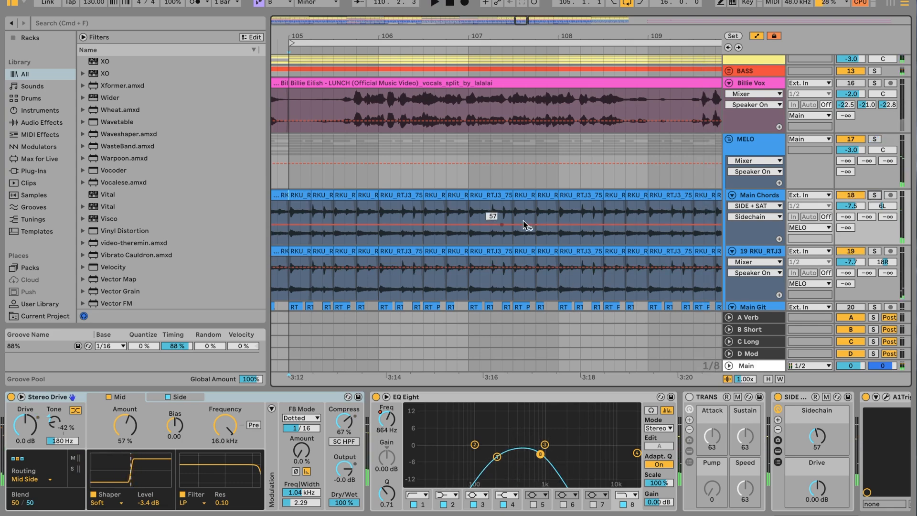
Compare the pitch settings of the guitar loop clips on track 19 and Main Chords
{"action": "double_click", "coordinate": [612, 253]}
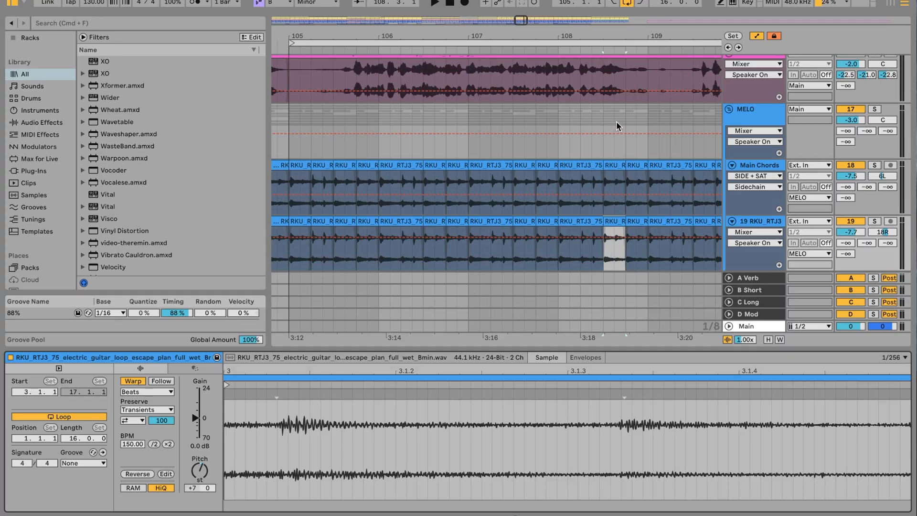
{"action": "left_click", "coordinate": [612, 164]}
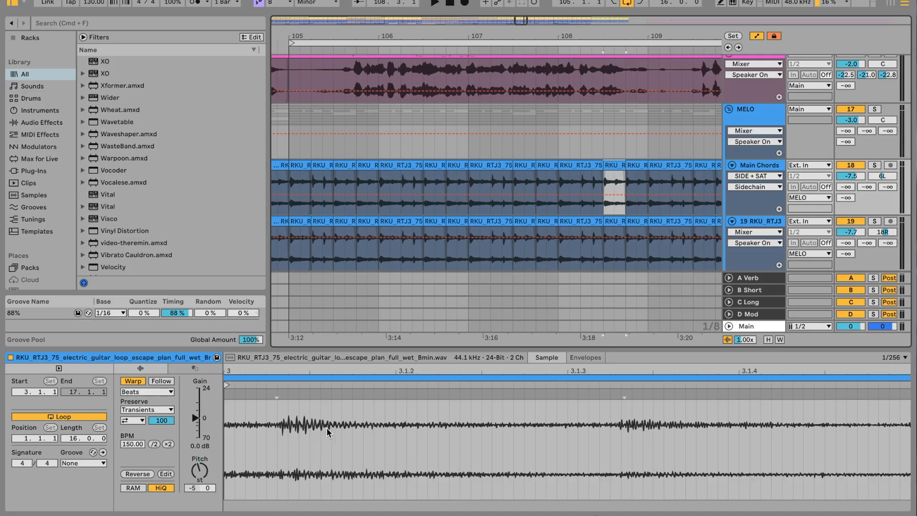
{"action": "left_click", "coordinate": [612, 224]}
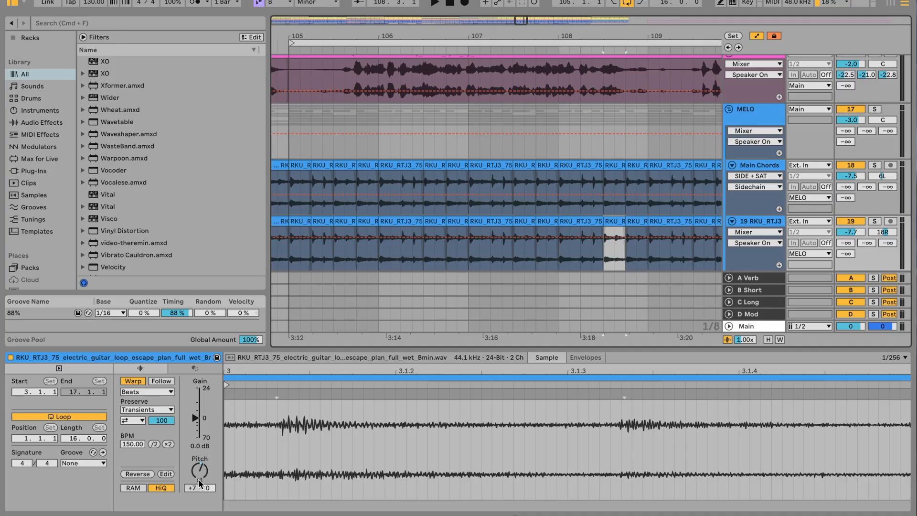
Compare the effect chains of track 19 RKU_RTJ3 and Main Chords
{"action": "left_click", "coordinate": [764, 223]}
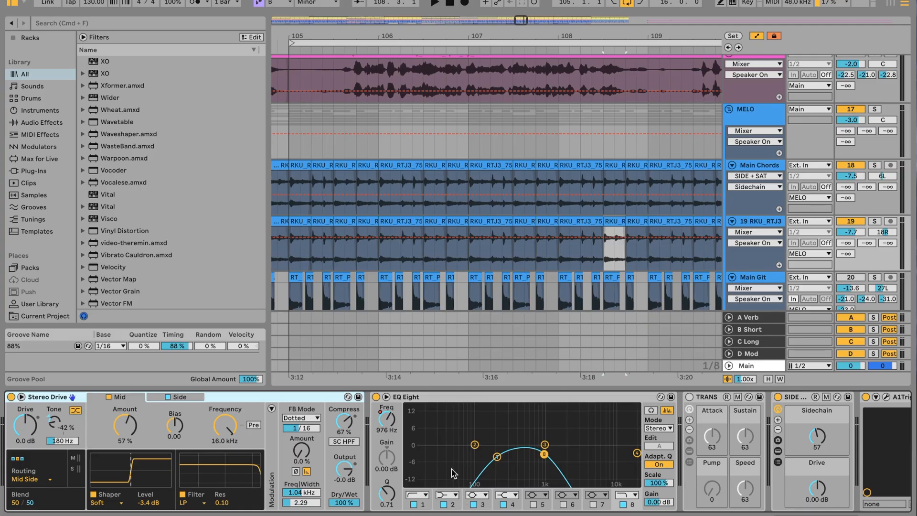
{"action": "scroll", "coordinate": [610, 461], "scroll_direction": "right", "scroll_amount": 5}
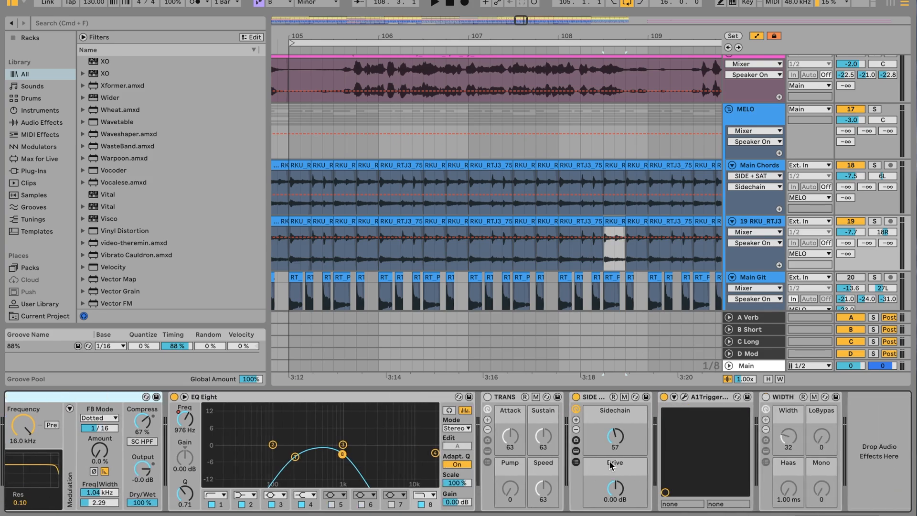
{"action": "left_click", "coordinate": [765, 164]}
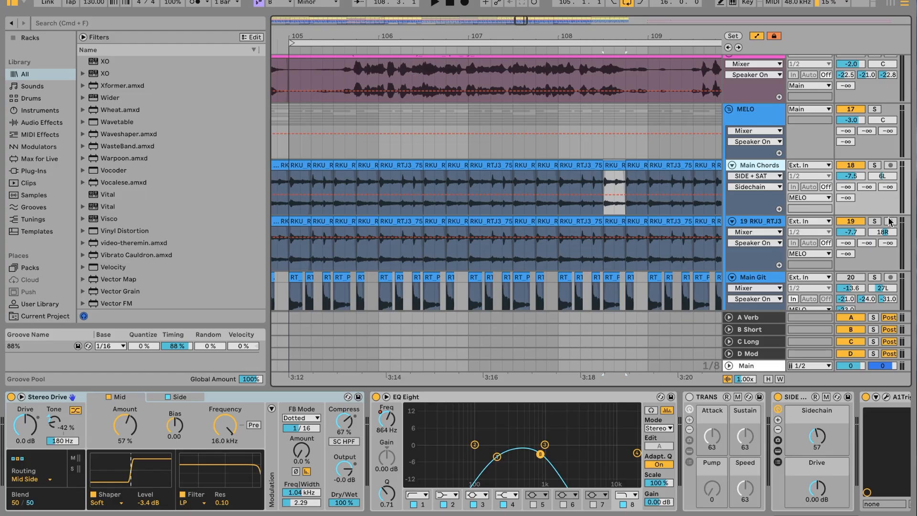
{"action": "left_click", "coordinate": [764, 221]}
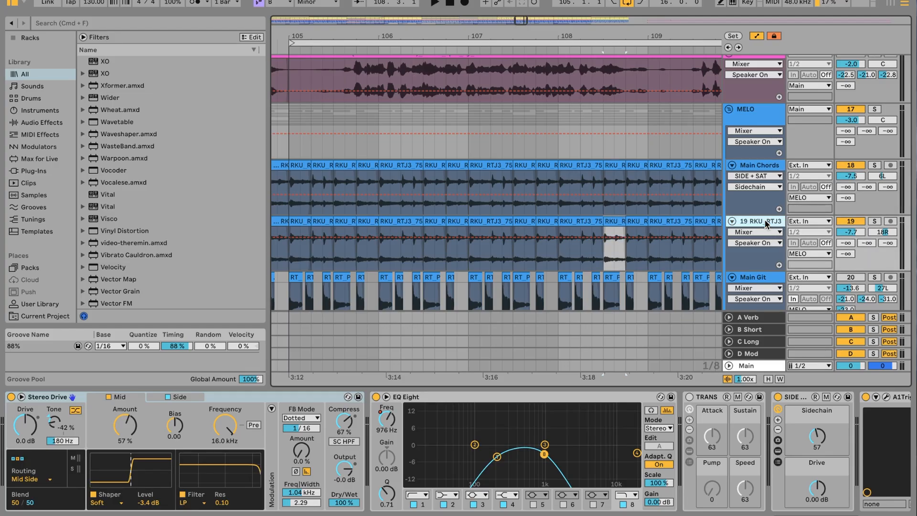
Play the two chord layers together, and activate the Main Git track to hear it with them
{"action": "key", "text": "space"}
{"action": "left_click_drag", "start_coordinate": [417, 38], "coordinate": [416, 10]}
{"action": "scroll", "coordinate": [471, 93], "scroll_direction": "down", "scroll_amount": 5}
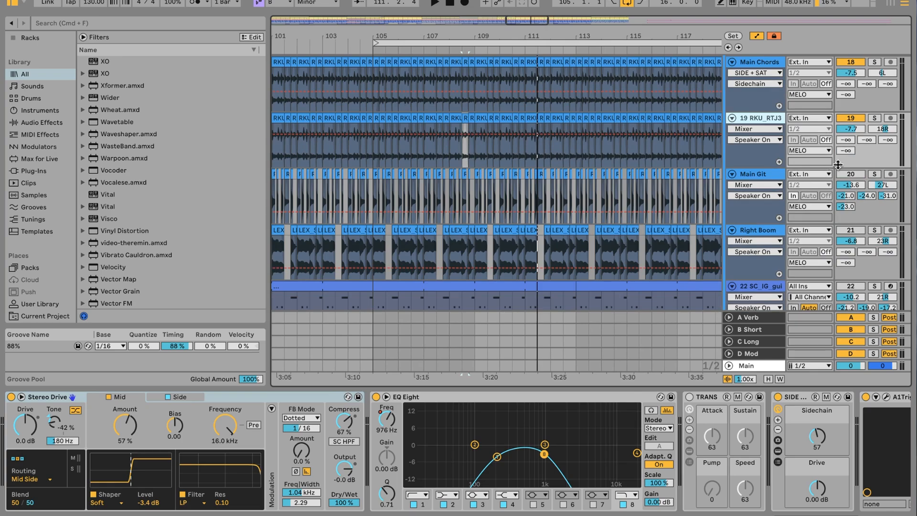
{"action": "left_click", "coordinate": [850, 174]}
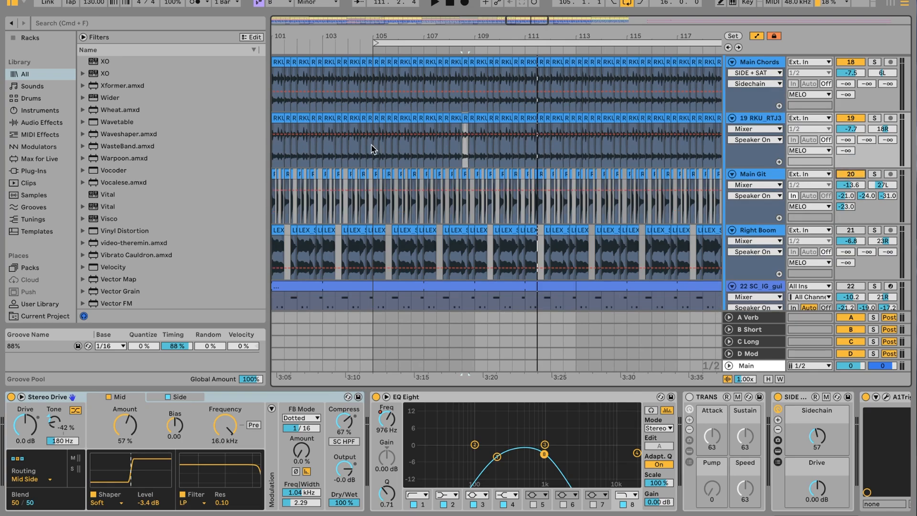
{"action": "key", "text": "space"}
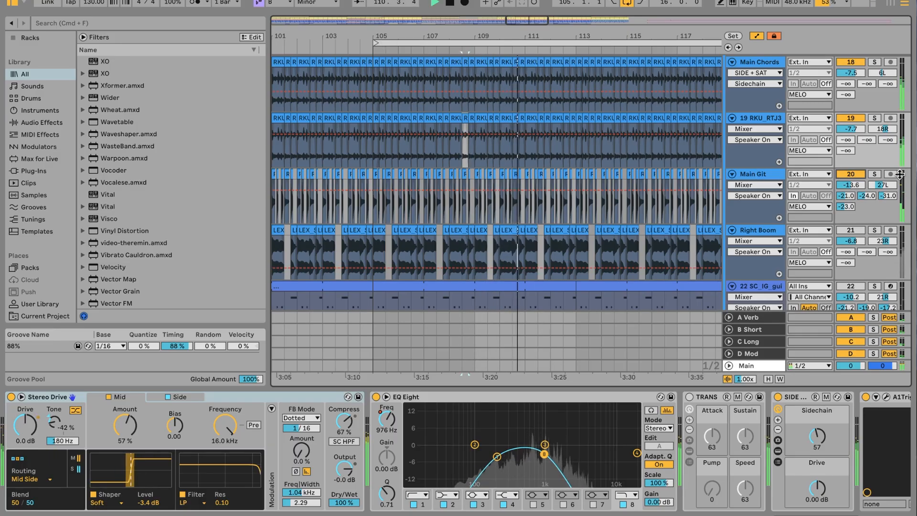
Solo the Main Git track to hear it alone, stop playback, and end the solo
{"action": "left_click", "coordinate": [875, 174]}
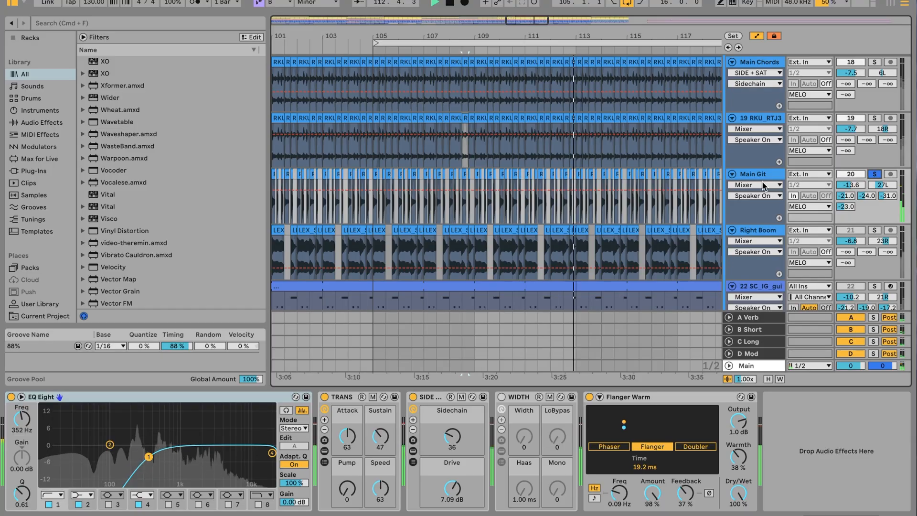
{"action": "left_click_drag", "start_coordinate": [628, 36], "coordinate": [583, 96]}
{"action": "left_click_drag", "start_coordinate": [411, 96], "coordinate": [411, 99]}
{"action": "key", "text": "space"}
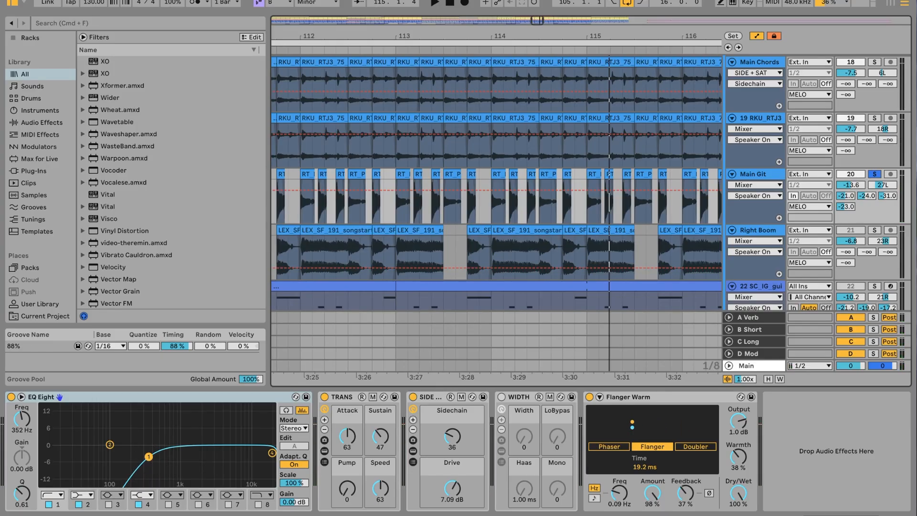
{"action": "left_click", "coordinate": [874, 174]}
Play the chorus with Main Git in the mix alongside both chord layers
{"action": "left_click", "coordinate": [578, 179]}
{"action": "key", "text": "space"}
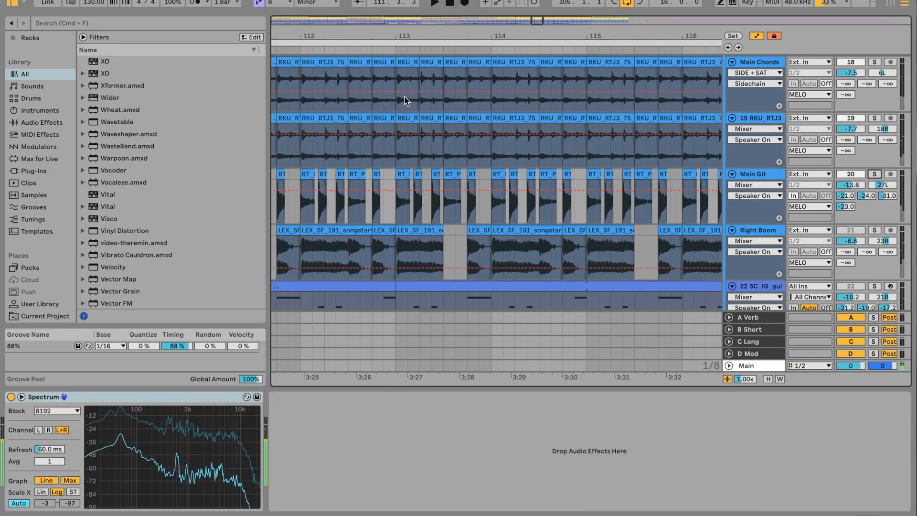
{"action": "left_click_drag", "start_coordinate": [370, 29], "coordinate": [570, 32]}
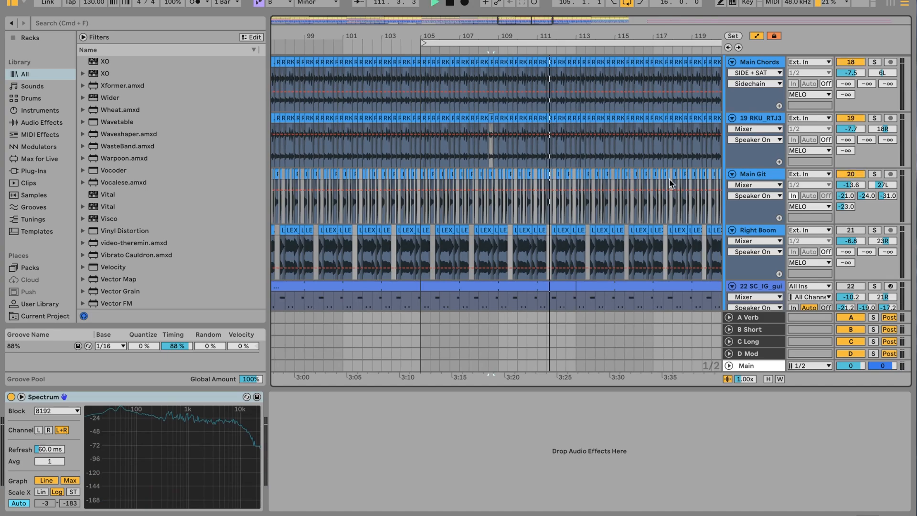
Stop playback and examine the Main Git effect chain, including its Flanger Warm device
{"action": "key", "text": "space"}
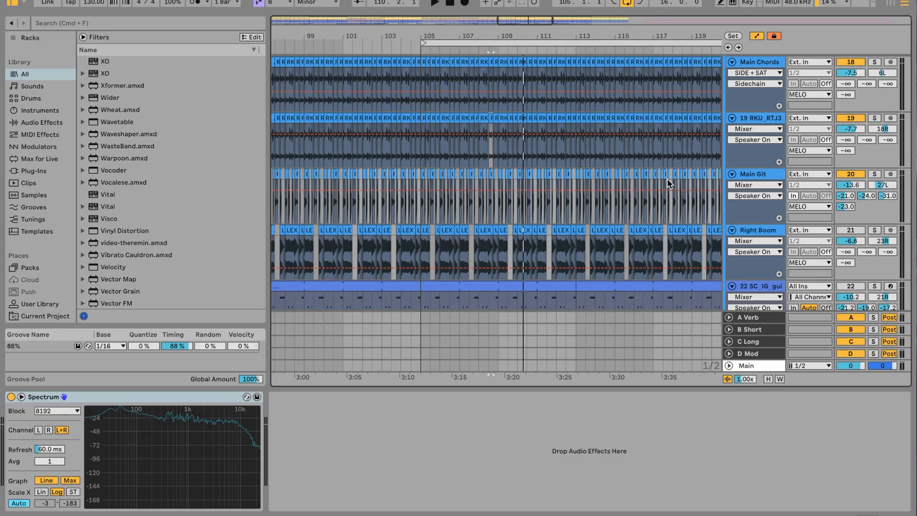
{"action": "left_click", "coordinate": [751, 175]}
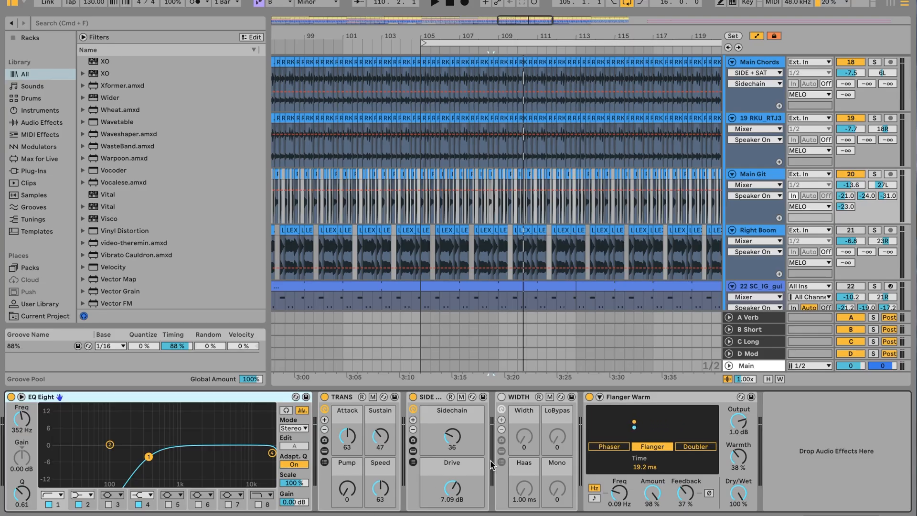
{"action": "left_click", "coordinate": [656, 399]}
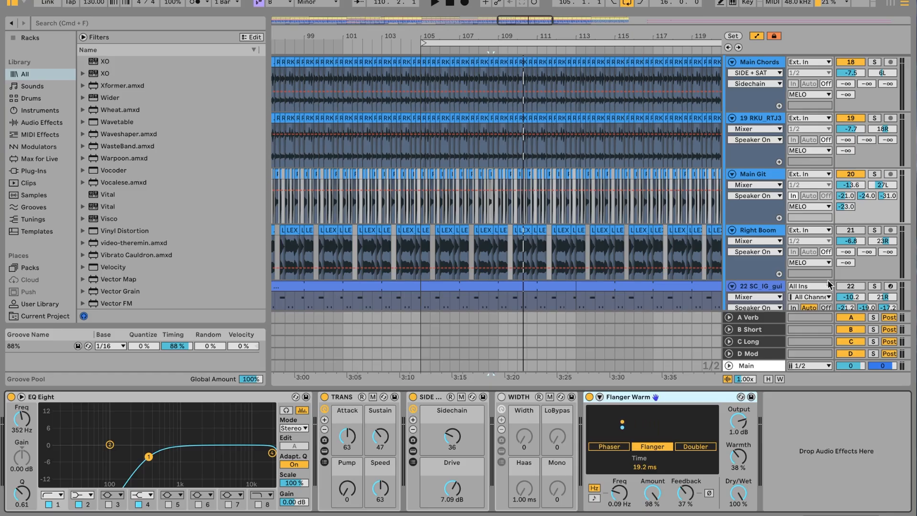
Activate the Right Boom track during playback, soloing it briefly to hear it alone
{"action": "key", "text": "space"}
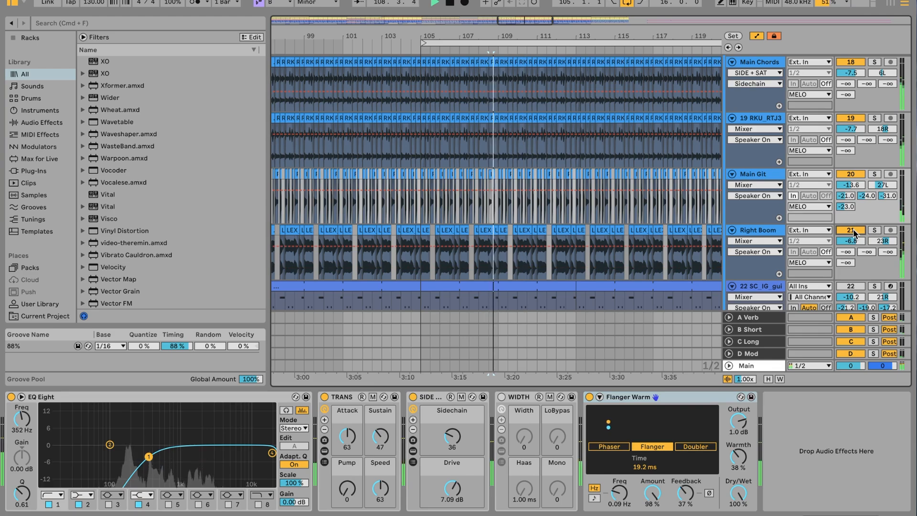
{"action": "left_click", "coordinate": [871, 229]}
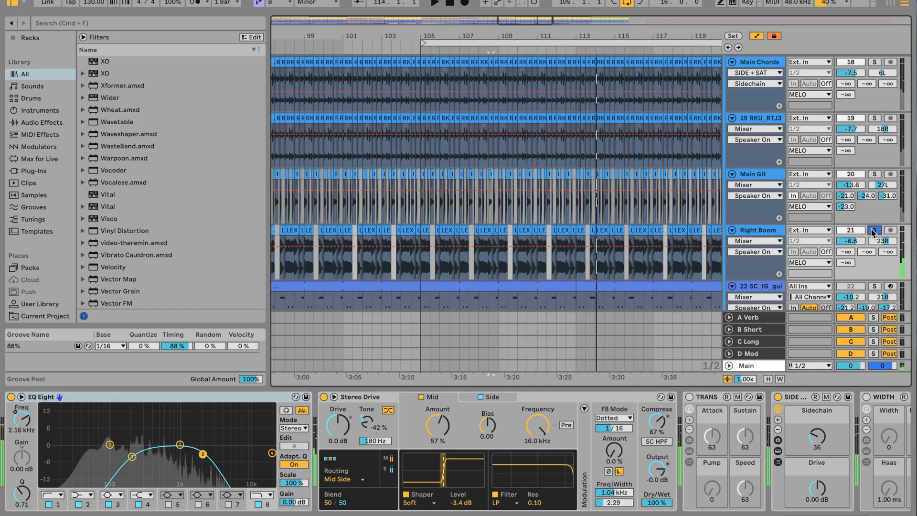
{"action": "left_click", "coordinate": [872, 230]}
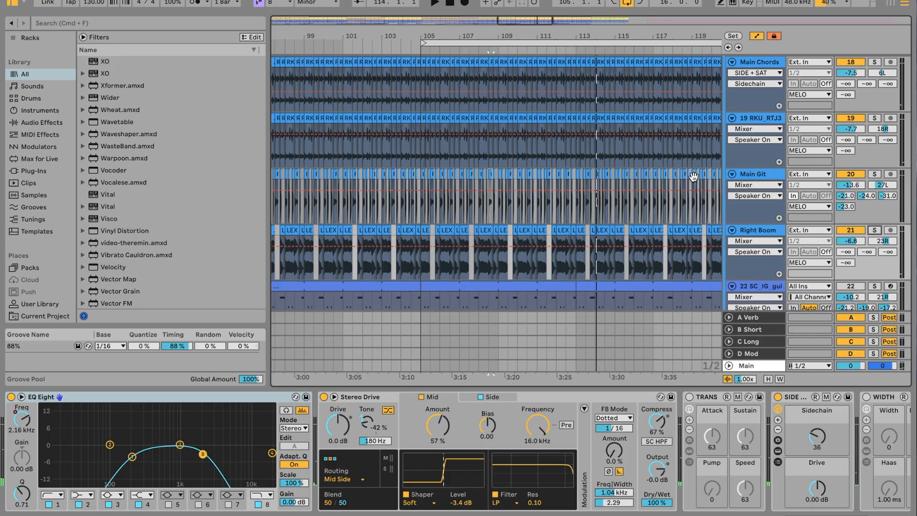
Play the chorus from bar 105 with Right Boom in the mix
{"action": "scroll", "coordinate": [669, 207], "scroll_direction": "up", "scroll_amount": 1}
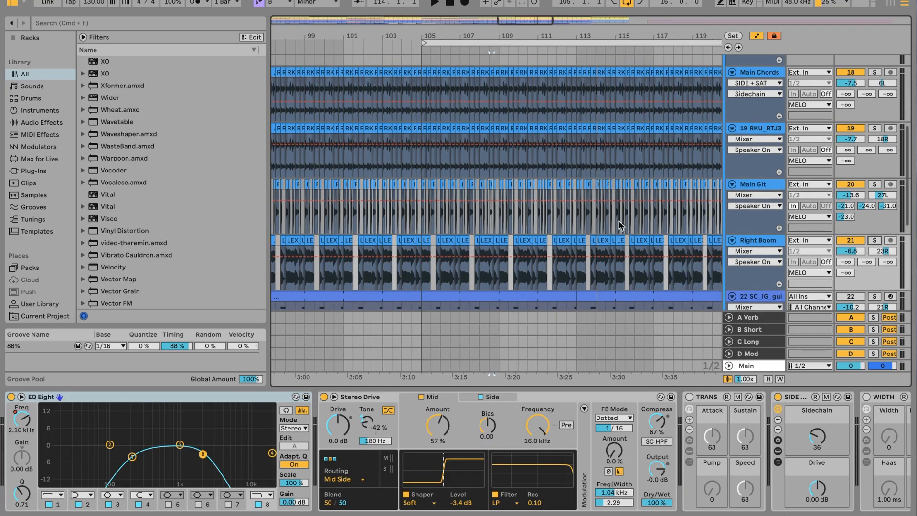
{"action": "left_click", "coordinate": [425, 238]}
{"action": "key", "text": "space"}
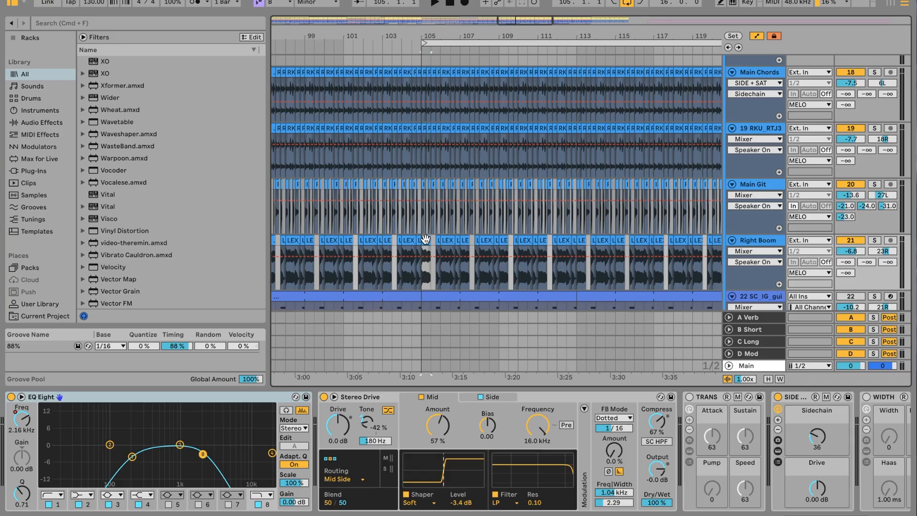
{"action": "key", "text": "space"}
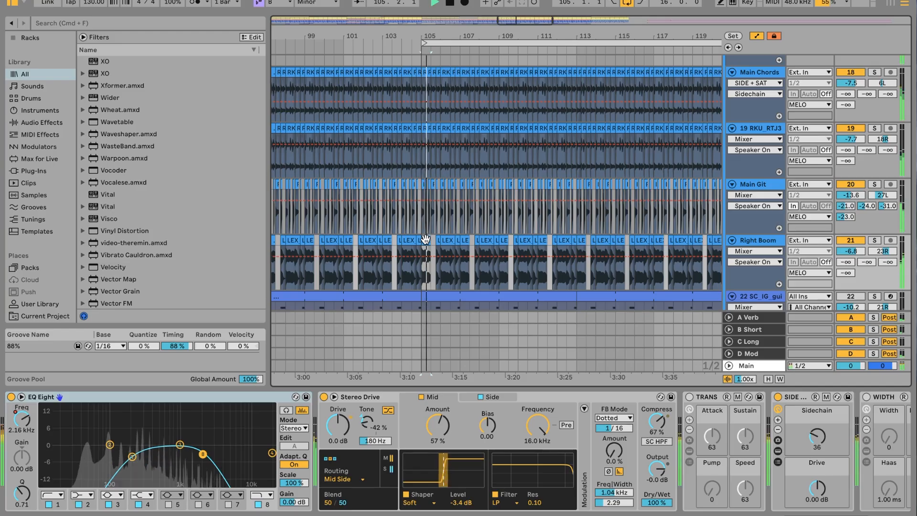
Solo Right Boom briefly during playback, and bring the Billie Vox track back into the mix
{"action": "left_click", "coordinate": [875, 240]}
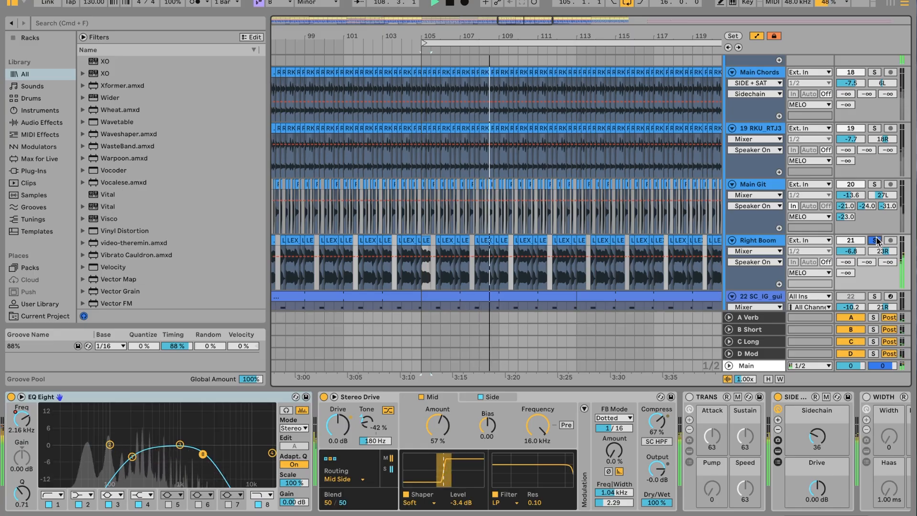
{"action": "left_click", "coordinate": [876, 240]}
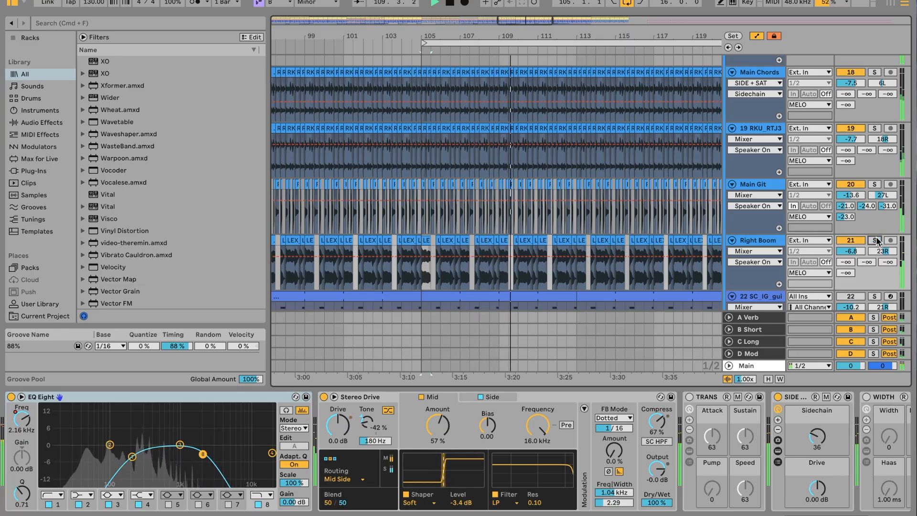
{"action": "scroll", "coordinate": [858, 101], "scroll_direction": "up", "scroll_amount": 5}
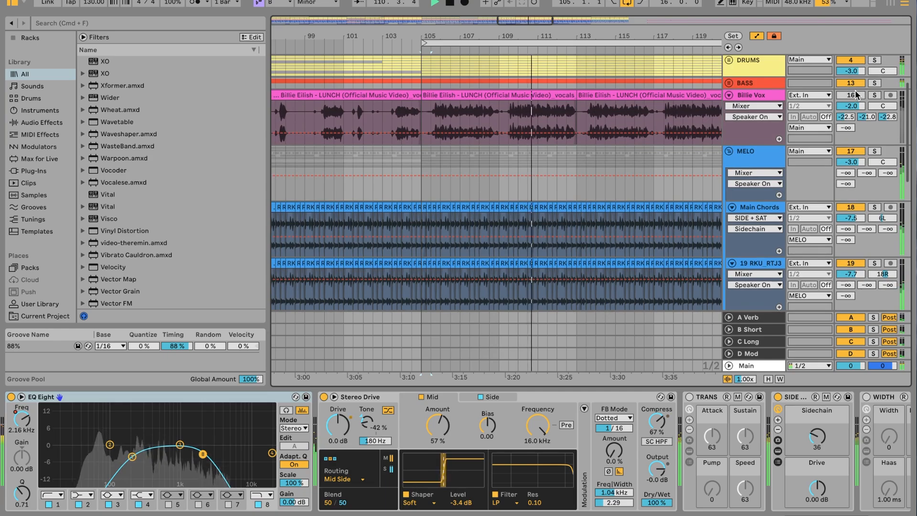
{"action": "left_click", "coordinate": [856, 96]}
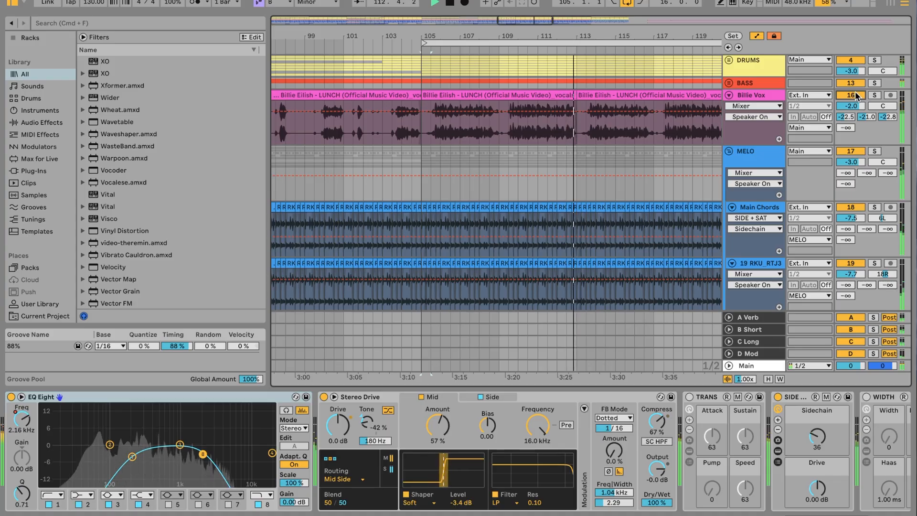
Stop playback and examine the Right Boom effect chain from EQ Eight and Stereo Drive through to the WIDTH rack
{"action": "scroll", "coordinate": [677, 130], "scroll_direction": "down", "scroll_amount": 5}
{"action": "scroll", "coordinate": [677, 130], "scroll_direction": "down", "scroll_amount": 4}
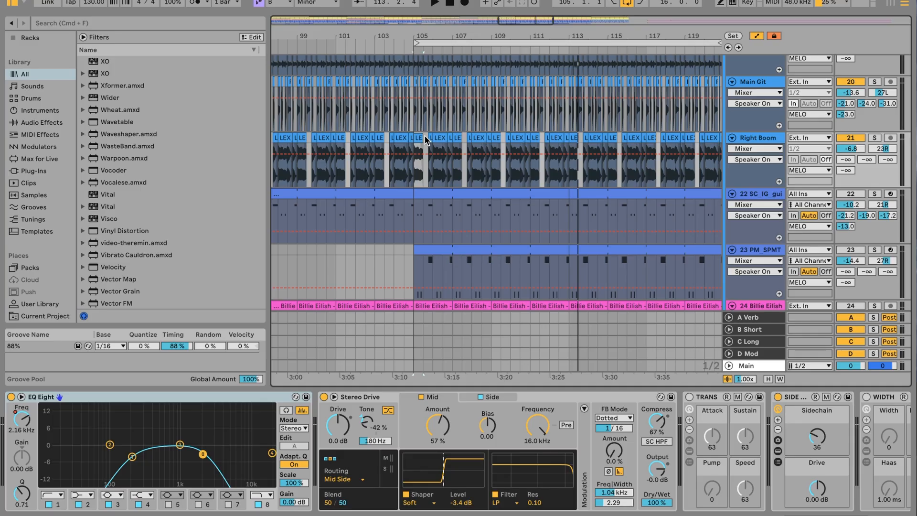
{"action": "double_click", "coordinate": [748, 136]}
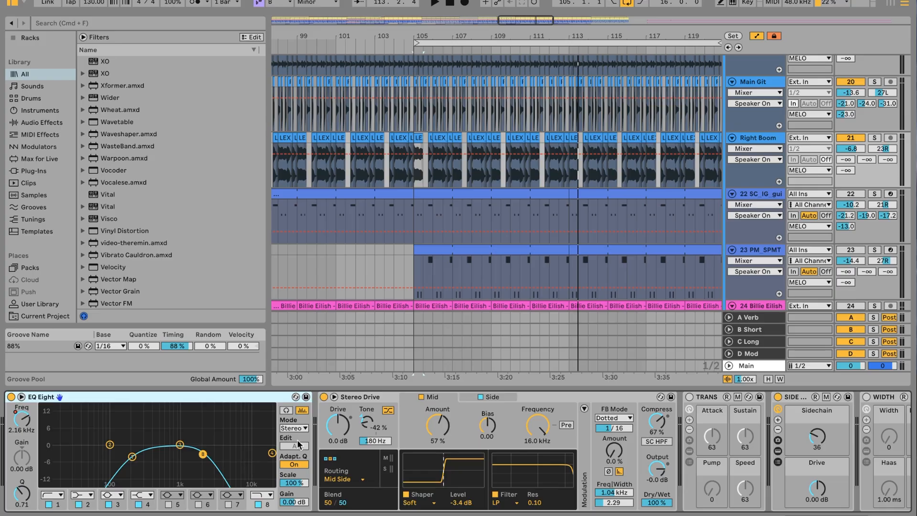
{"action": "scroll", "coordinate": [529, 412], "scroll_direction": "right", "scroll_amount": 3}
{"action": "scroll", "coordinate": [529, 412], "scroll_direction": "right", "scroll_amount": 4}
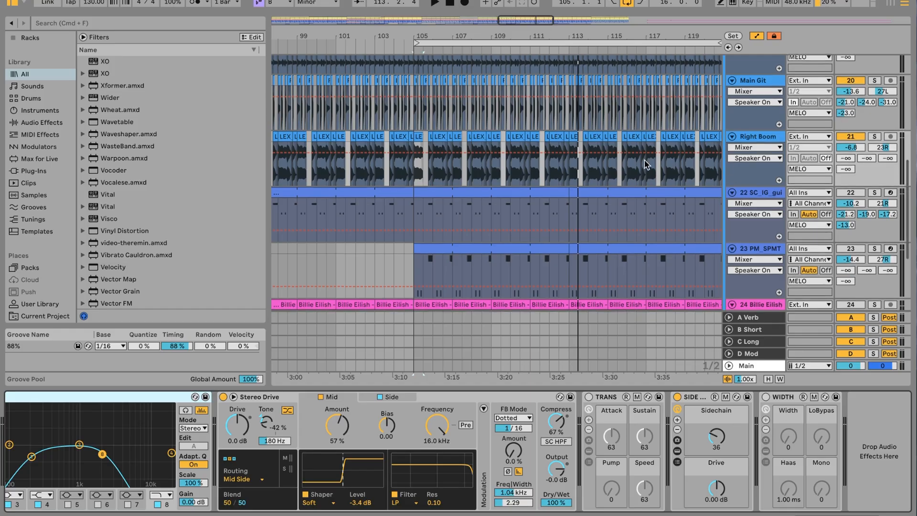
Activate the 22 SC_IG guitar track and play from bar 105, soloing it briefly to hear it alone
{"action": "scroll", "coordinate": [645, 164], "scroll_direction": "down", "scroll_amount": 3}
{"action": "scroll", "coordinate": [645, 164], "scroll_direction": "right", "scroll_amount": 2}
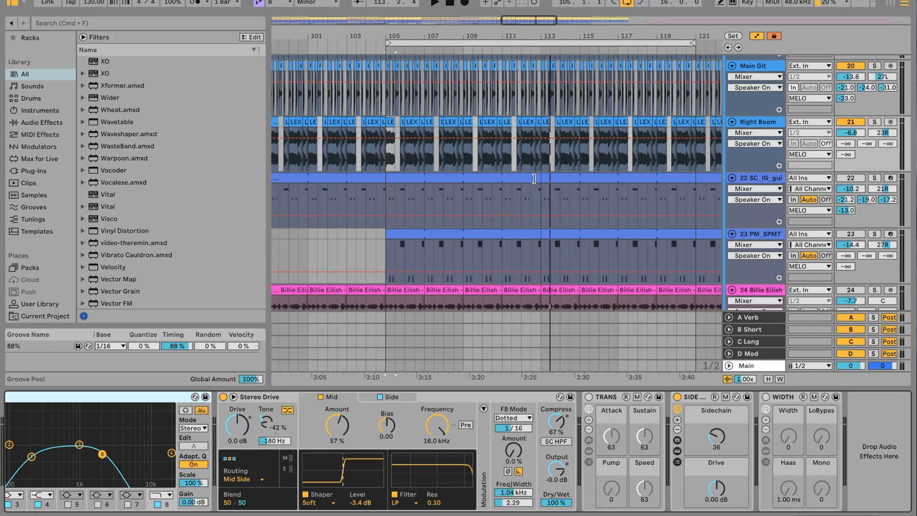
{"action": "left_click", "coordinate": [851, 178]}
{"action": "left_click", "coordinate": [385, 212]}
{"action": "key", "text": "space"}
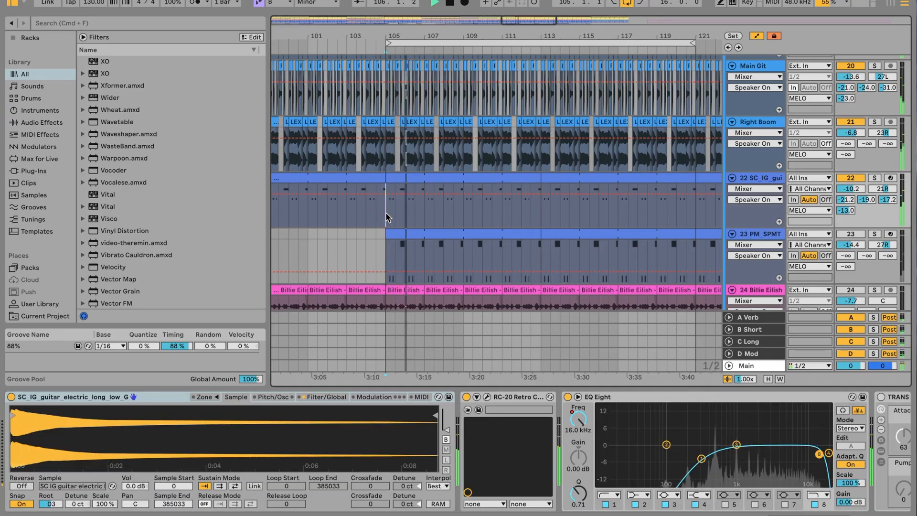
{"action": "left_click", "coordinate": [874, 178]}
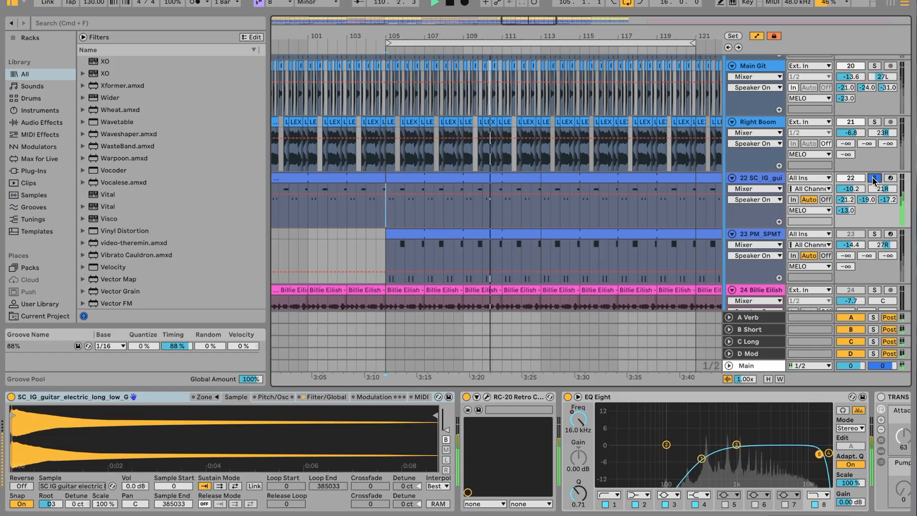
{"action": "left_click", "coordinate": [873, 179]}
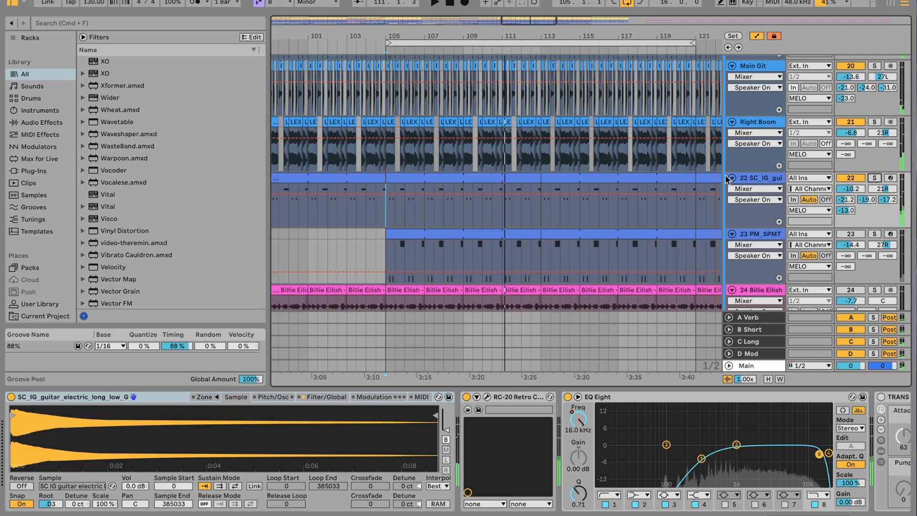
Open the SC_IG guitar's MIDI clip at bar 105 and examine its notes in an enlarged editor
{"action": "left_click", "coordinate": [411, 180]}
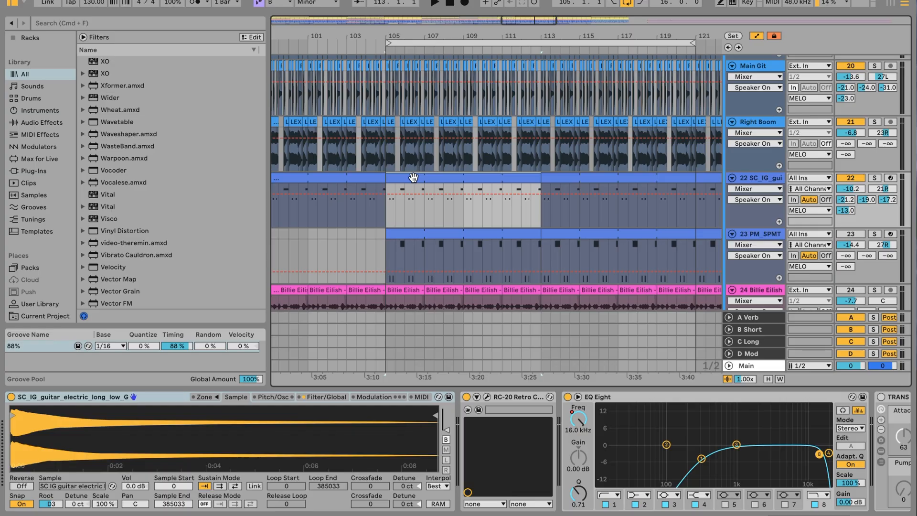
{"action": "double_click", "coordinate": [414, 178]}
{"action": "left_click_drag", "start_coordinate": [450, 348], "coordinate": [447, 126]}
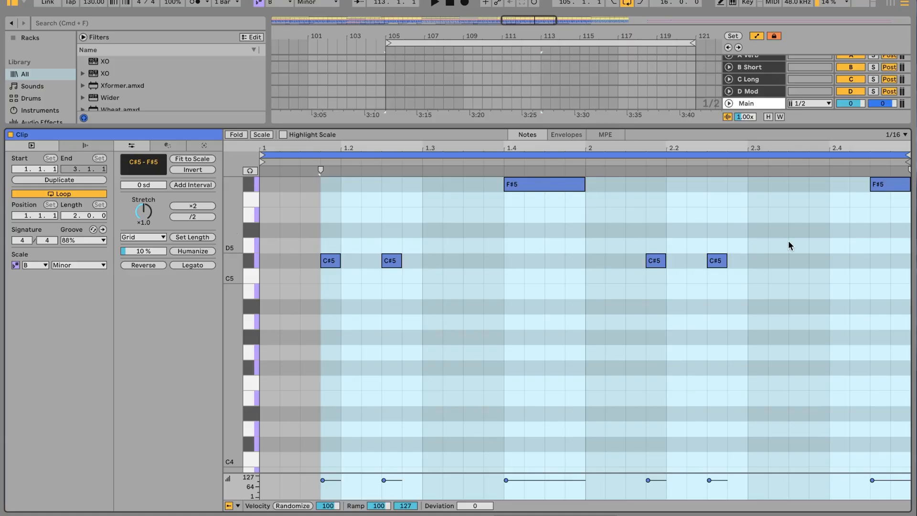
{"action": "left_click_drag", "start_coordinate": [630, 125], "coordinate": [644, 297]}
Return to the SC_IG guitar's devices and view the Sampler's option for converting to Simpler without applying it
{"action": "left_click", "coordinate": [767, 57]}
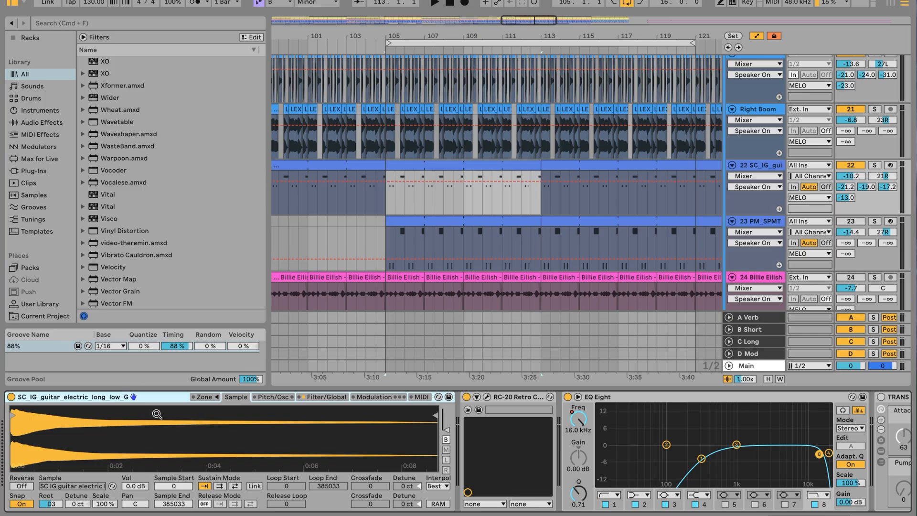
{"action": "right_click", "coordinate": [101, 399]}
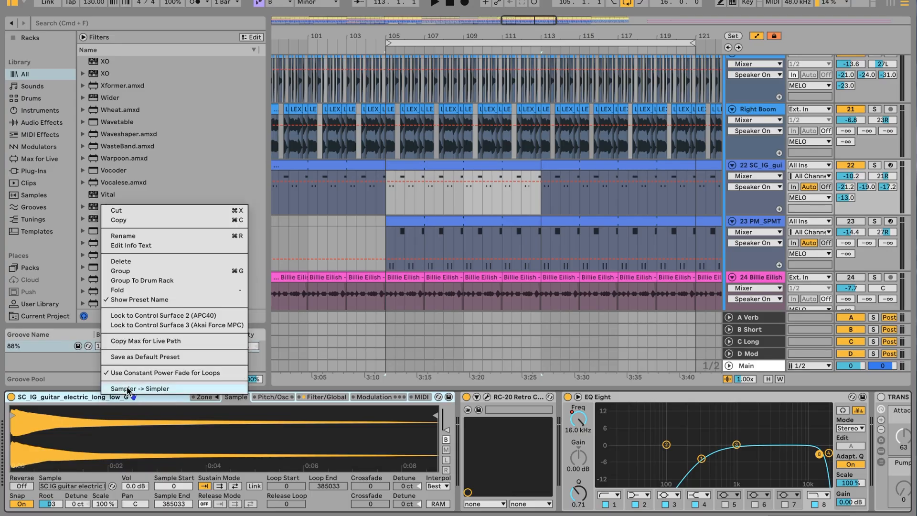
{"action": "left_click", "coordinate": [75, 400]}
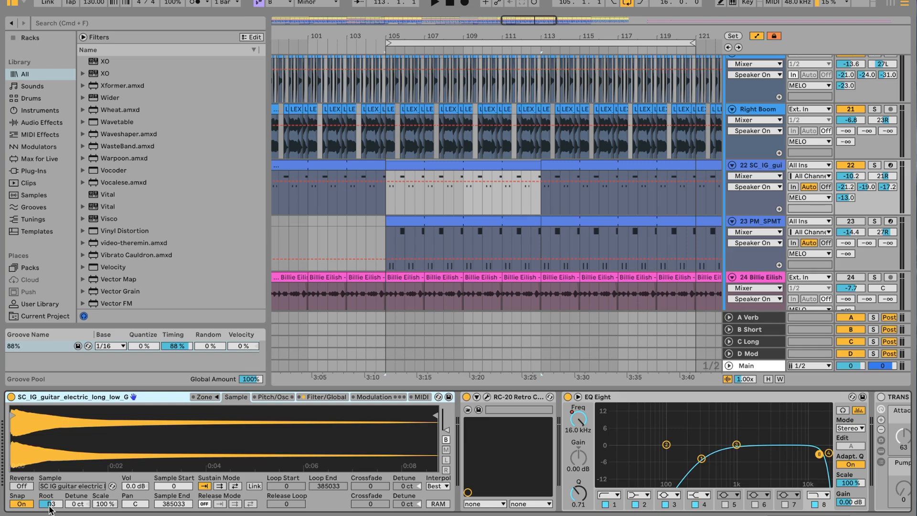
Examine the SC_IG guitar's RC-20 Retro Color settings and the remaining effects in its chain
{"action": "left_click", "coordinate": [487, 396]}
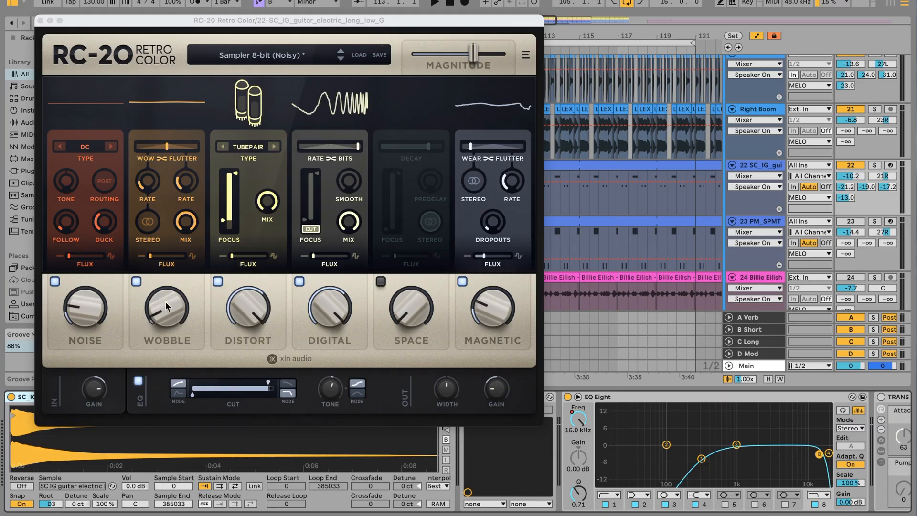
{"action": "left_click", "coordinate": [41, 21]}
{"action": "scroll", "coordinate": [446, 436], "scroll_direction": "right", "scroll_amount": 5}
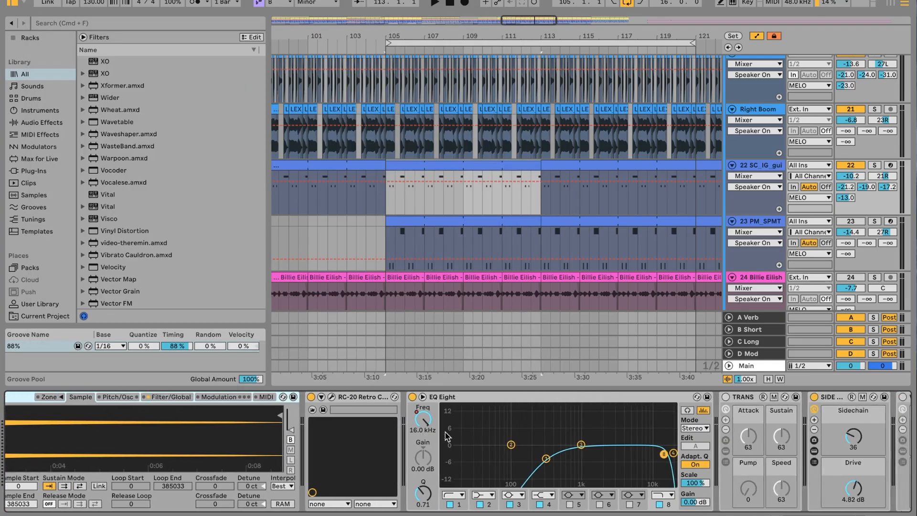
{"action": "scroll", "coordinate": [447, 436], "scroll_direction": "right", "scroll_amount": 3}
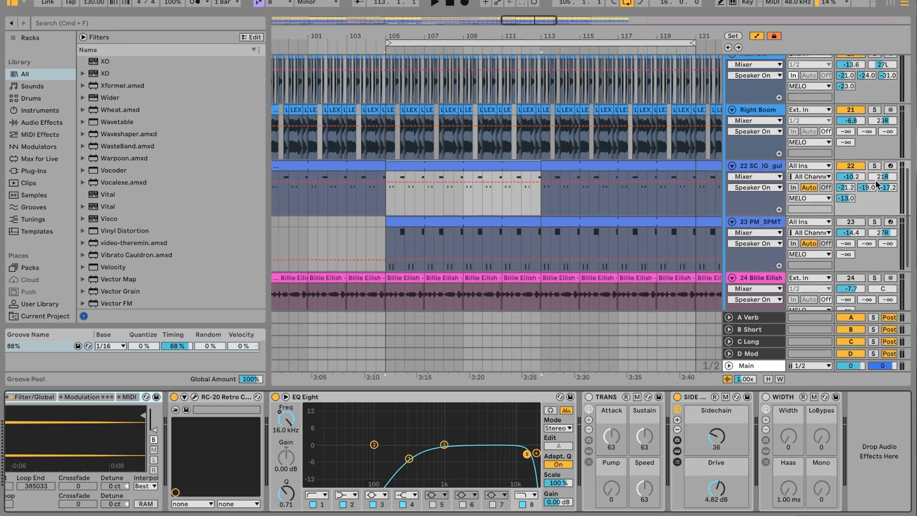
Activate the 23 PM_SPMT guitar track and play the chorus from bar 105, soloing the track briefly
{"action": "scroll", "coordinate": [875, 180], "scroll_direction": "up", "scroll_amount": 2}
{"action": "scroll", "coordinate": [779, 189], "scroll_direction": "down", "scroll_amount": 4}
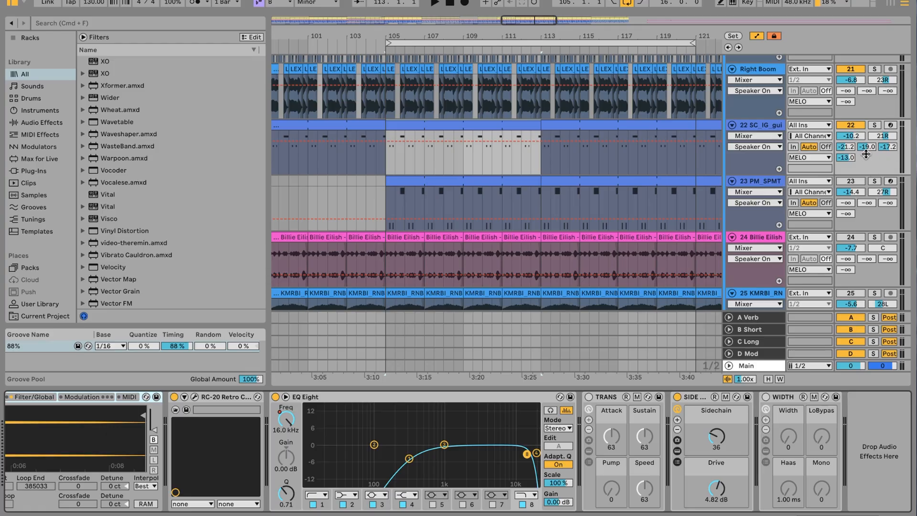
{"action": "scroll", "coordinate": [613, 176], "scroll_direction": "right", "scroll_amount": 1}
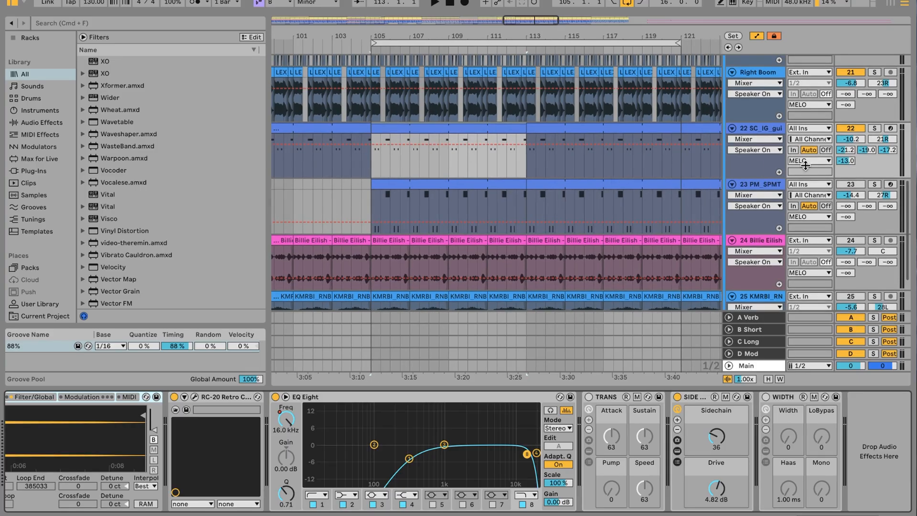
{"action": "left_click", "coordinate": [844, 184]}
{"action": "key", "text": "space"}
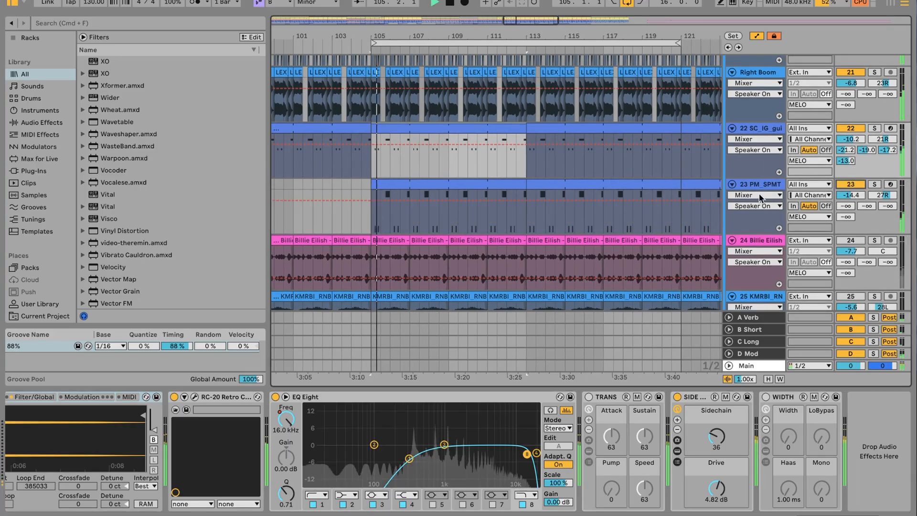
{"action": "left_click", "coordinate": [875, 184]}
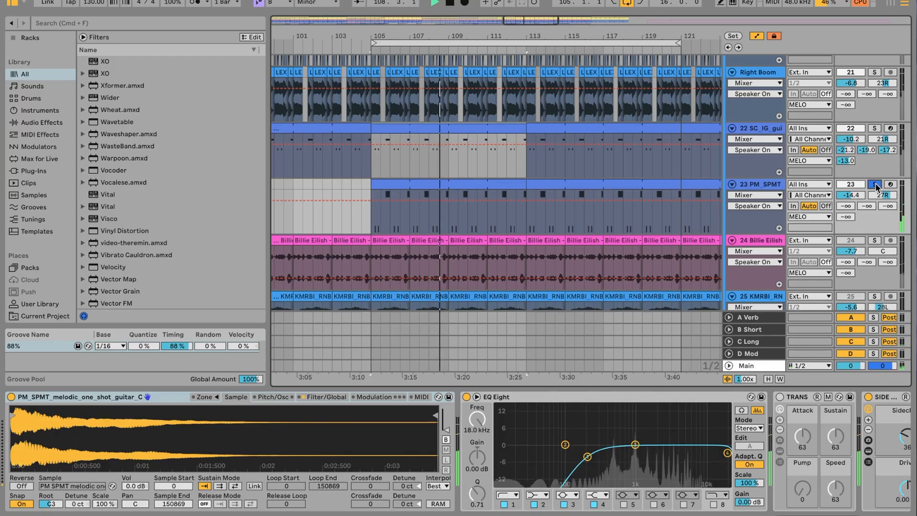
{"action": "left_click", "coordinate": [875, 184]}
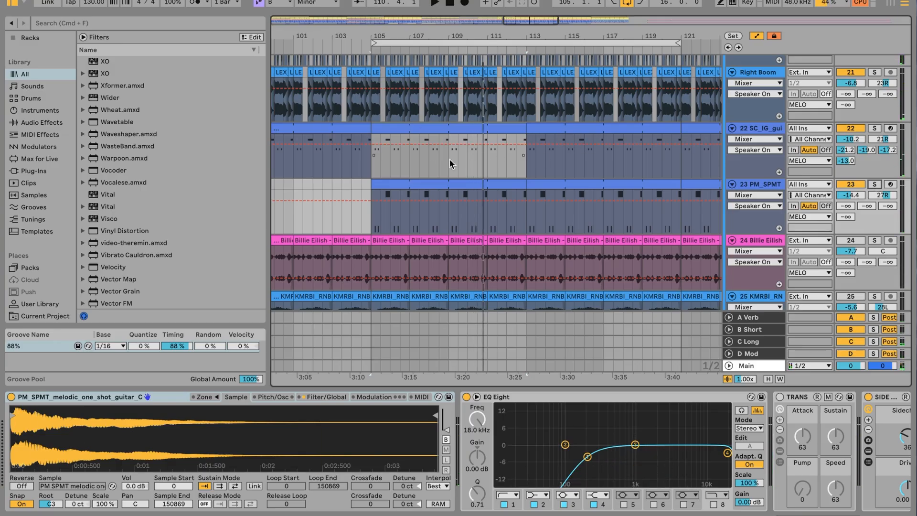
Open the PM_SPMT guitar's MIDI clip to examine its note pattern, and return to the device view
{"action": "double_click", "coordinate": [448, 181]}
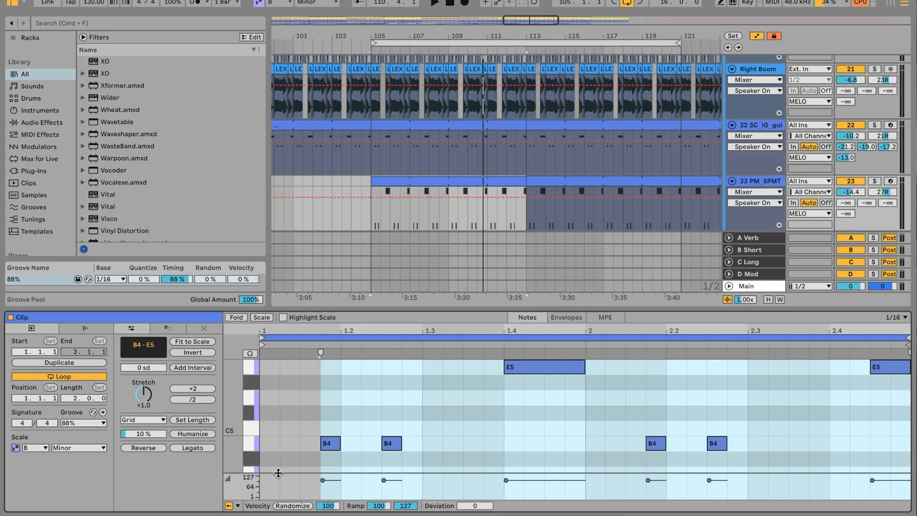
{"action": "left_click", "coordinate": [769, 183]}
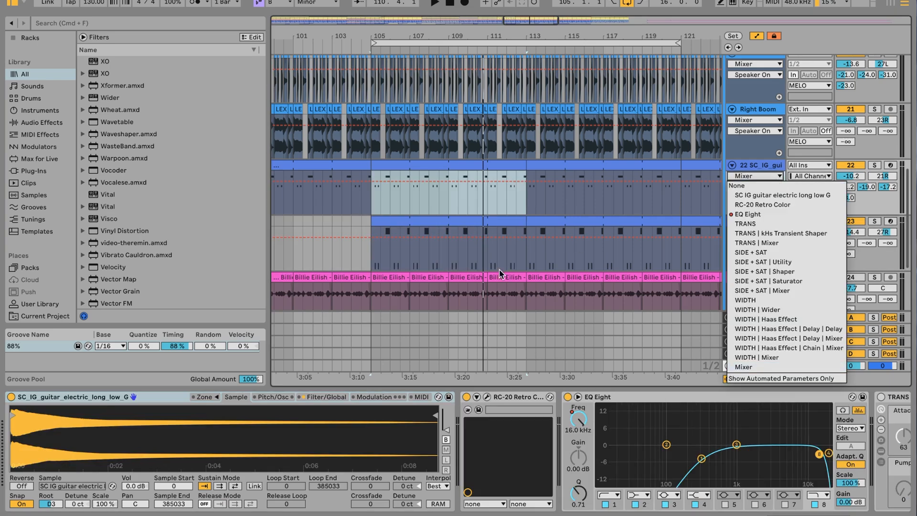
{"action": "left_click", "coordinate": [643, 203]}
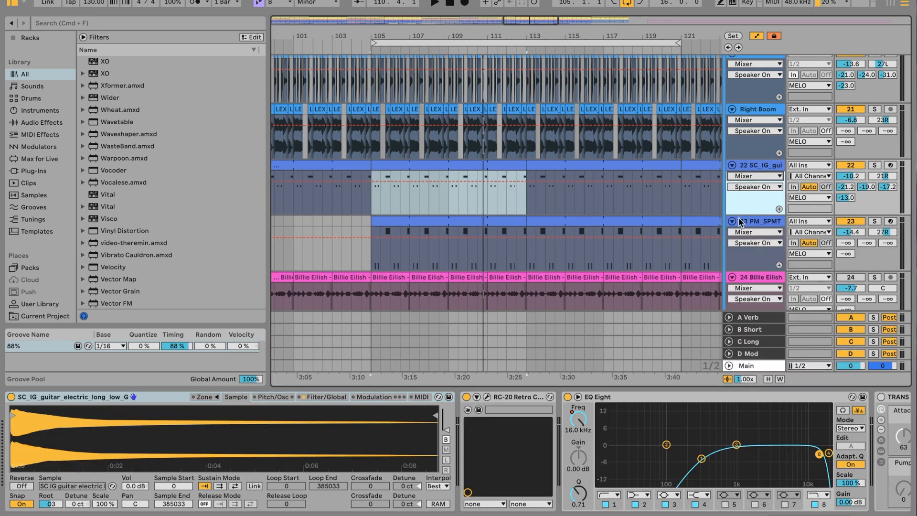
Examine the PM_SPMT guitar's device chain from the Sampler through EQ Eight to the WIDTH rack
{"action": "left_click", "coordinate": [750, 222]}
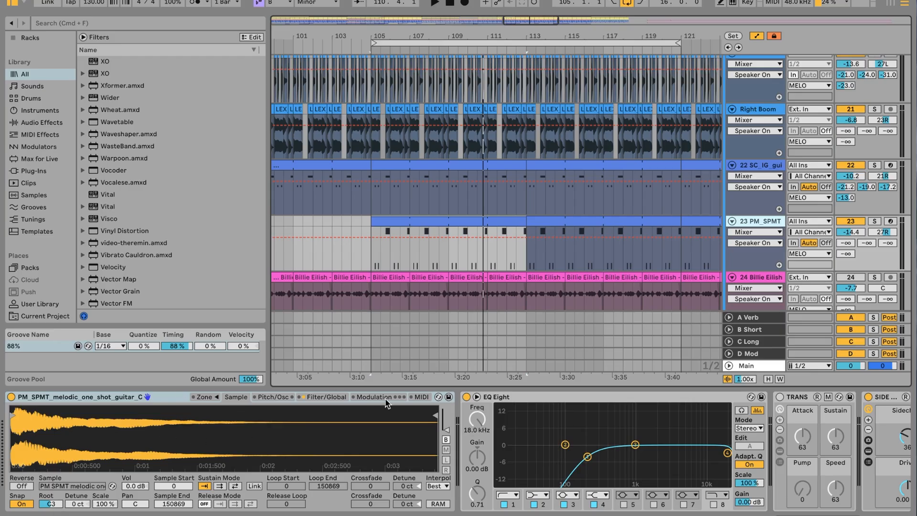
{"action": "scroll", "coordinate": [386, 403], "scroll_direction": "right", "scroll_amount": 3}
{"action": "scroll", "coordinate": [386, 403], "scroll_direction": "right", "scroll_amount": 4}
{"action": "scroll", "coordinate": [353, 473], "scroll_direction": "right", "scroll_amount": 1}
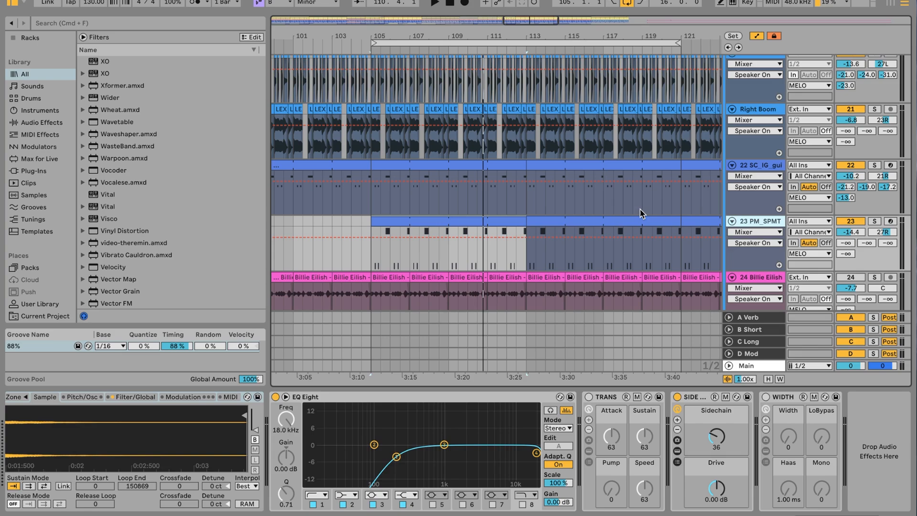
Activate track 24 Billie Eilish in the MELO group and play the chorus, soloing the track briefly
{"action": "scroll", "coordinate": [640, 213], "scroll_direction": "down", "scroll_amount": 5}
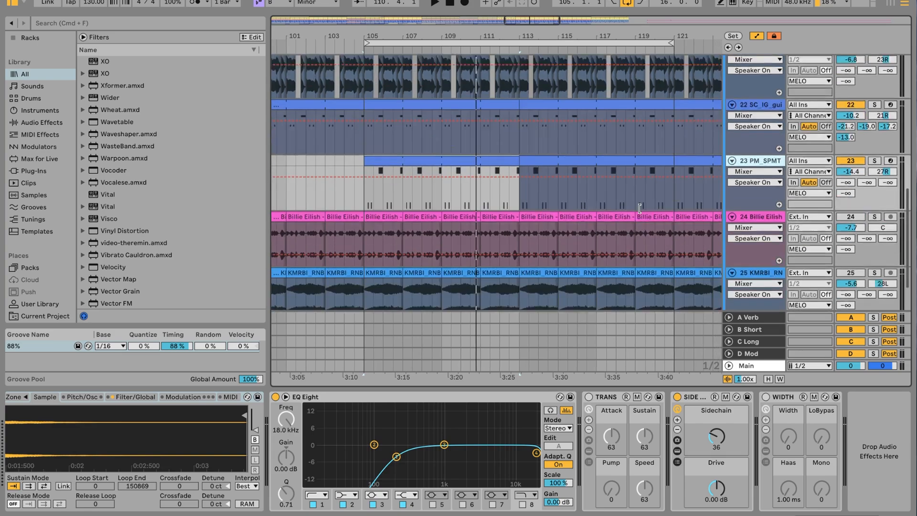
{"action": "scroll", "coordinate": [641, 209], "scroll_direction": "up", "scroll_amount": 1}
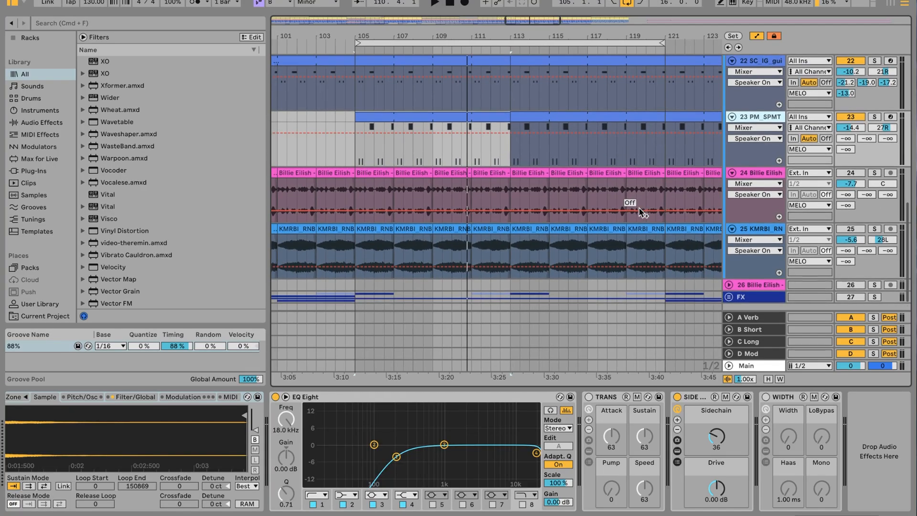
{"action": "key", "text": "space"}
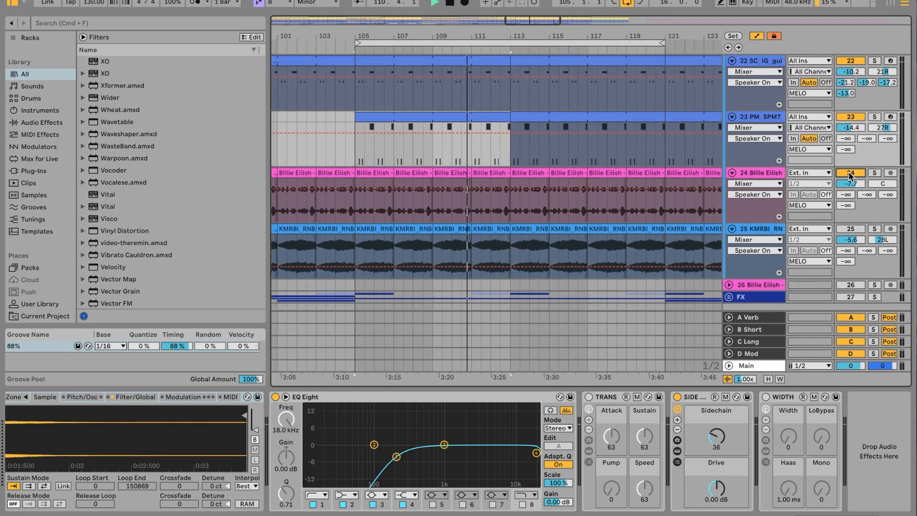
{"action": "left_click", "coordinate": [874, 173]}
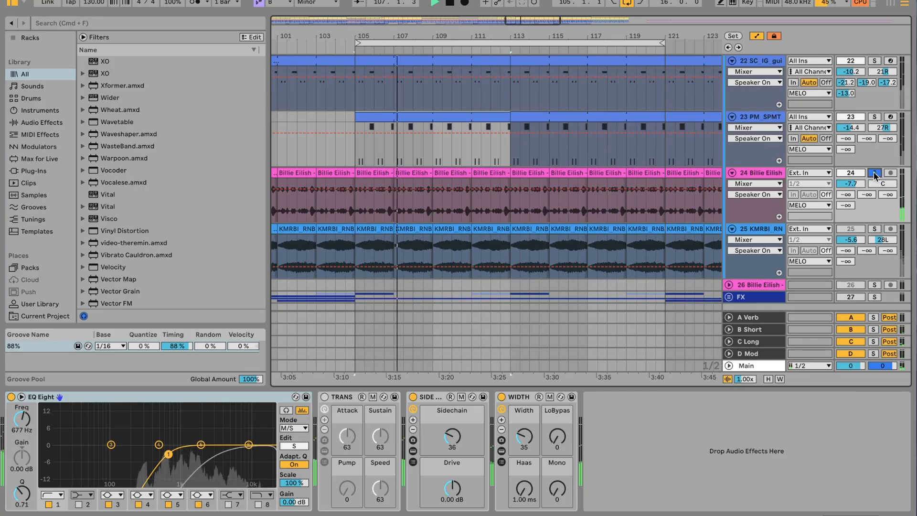
{"action": "left_click", "coordinate": [875, 173]}
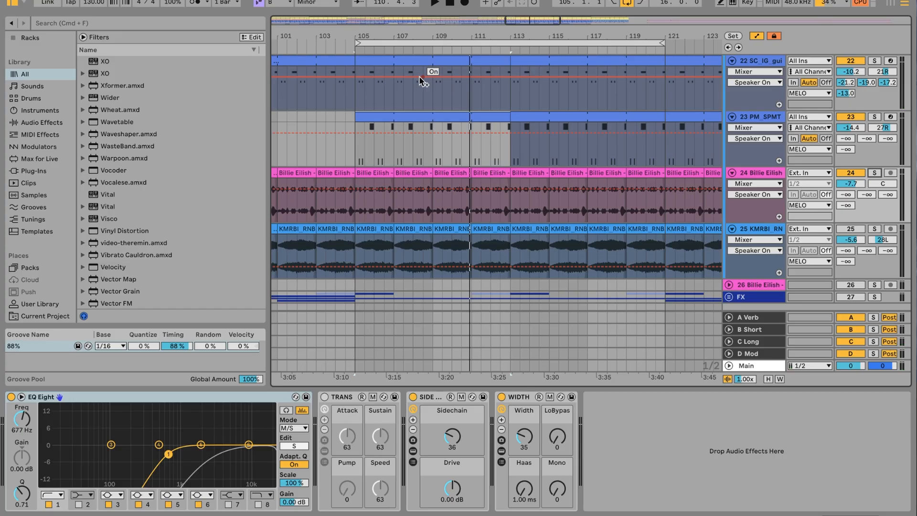
Play the arrangement from the beginning, and return to the chorus loop at bar 105
{"action": "left_click_drag", "start_coordinate": [407, 51], "coordinate": [448, 37]}
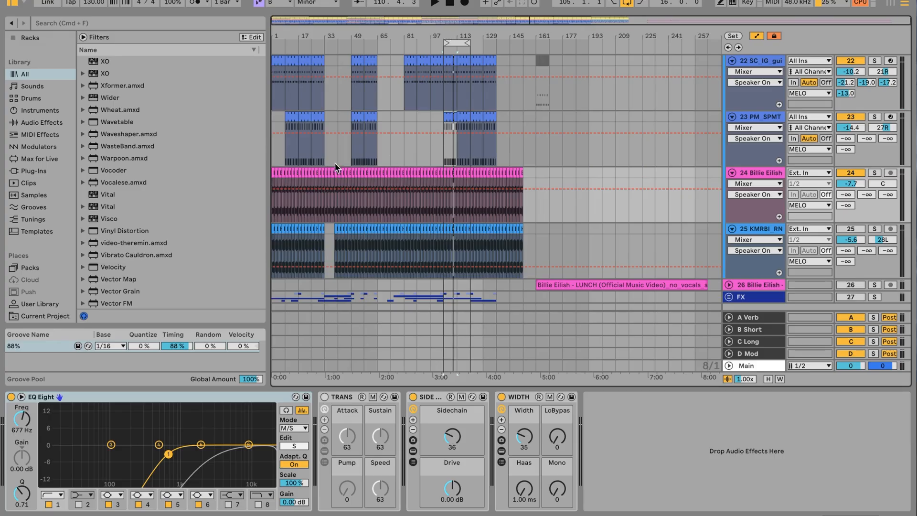
{"action": "left_click", "coordinate": [449, 3]}
{"action": "left_click", "coordinate": [463, 2]}
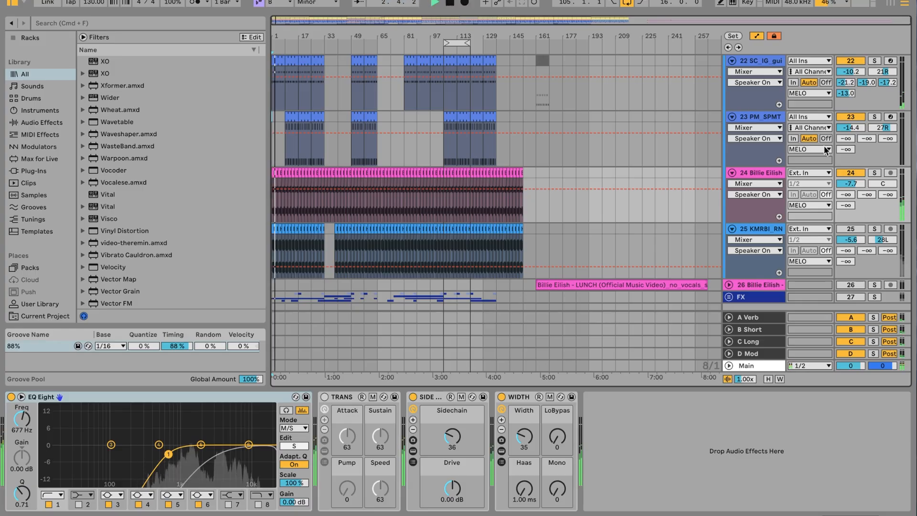
{"action": "left_click", "coordinate": [461, 43]}
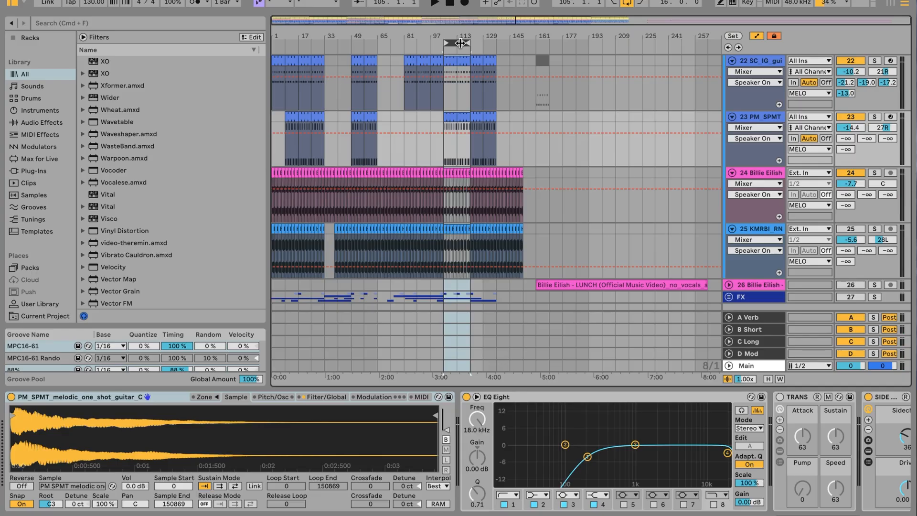
{"action": "left_click", "coordinate": [752, 172]}
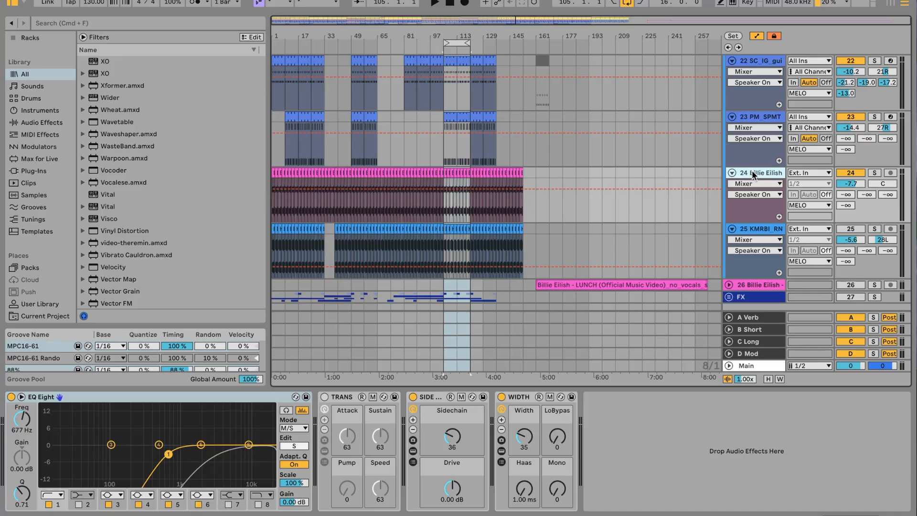
{"action": "left_click", "coordinate": [101, 404]}
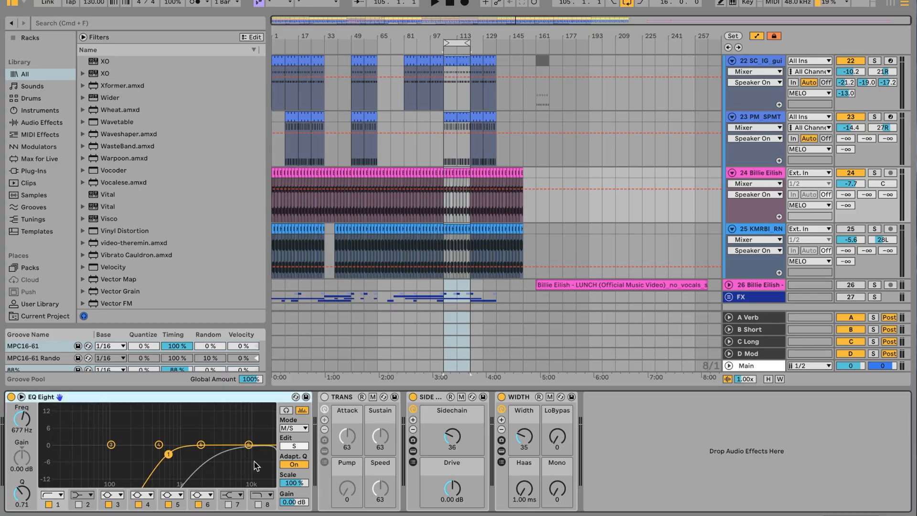
{"action": "left_click", "coordinate": [294, 446]}
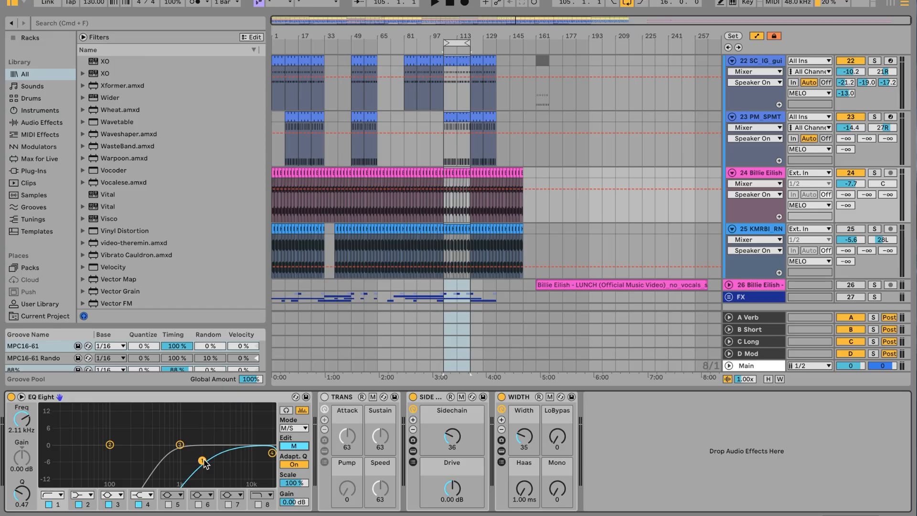
{"action": "left_click", "coordinate": [293, 445]}
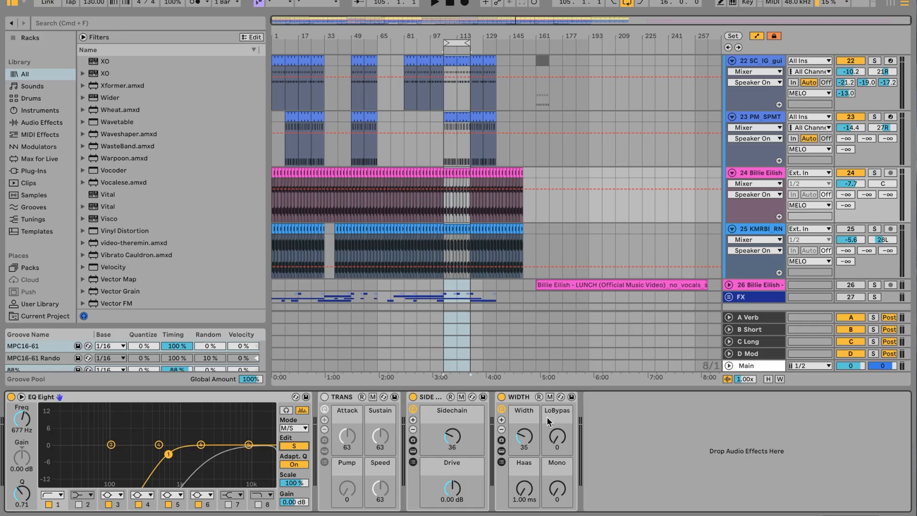
Activate track 25 KMRBI_RN and play the chorus from bar 105 with the Right Boom track soloed
{"action": "left_click", "coordinate": [851, 228]}
{"action": "left_click", "coordinate": [851, 229]}
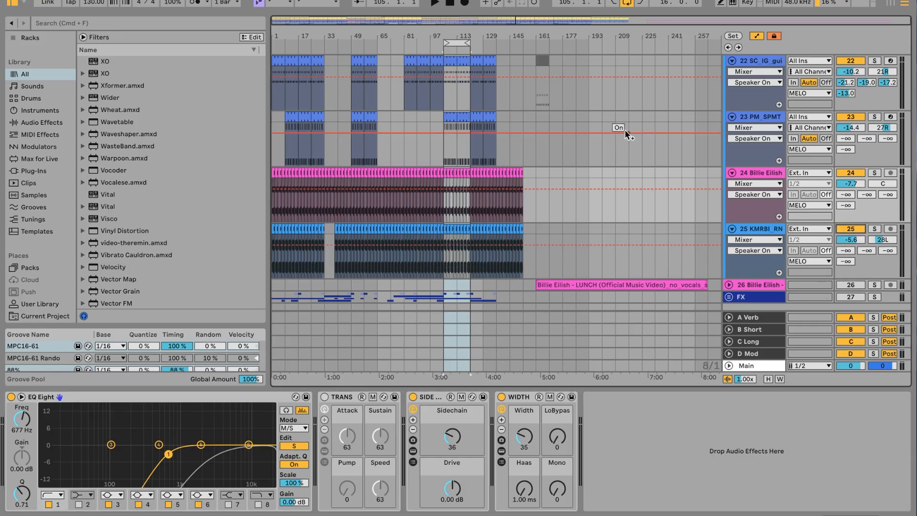
{"action": "left_click_drag", "start_coordinate": [452, 35], "coordinate": [452, 81]}
{"action": "scroll", "coordinate": [443, 104], "scroll_direction": "up", "scroll_amount": 10}
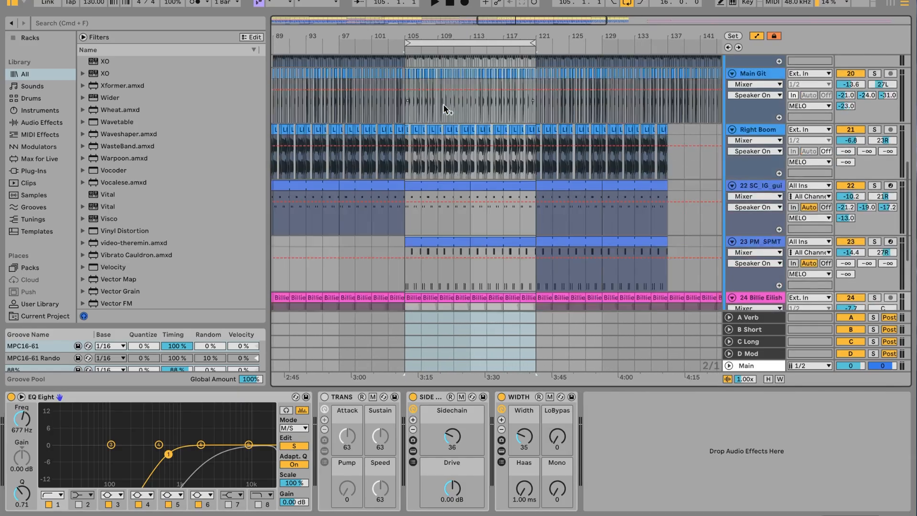
{"action": "left_click", "coordinate": [401, 248]}
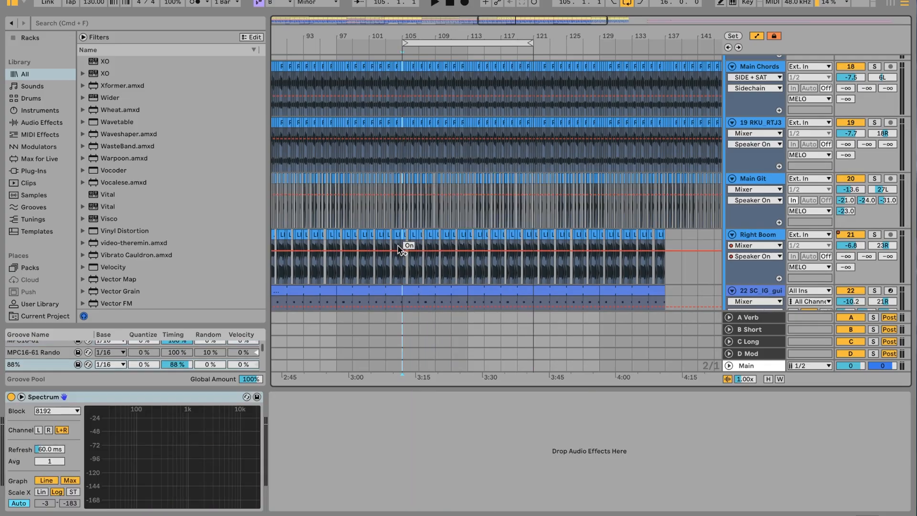
{"action": "left_click", "coordinate": [403, 278]}
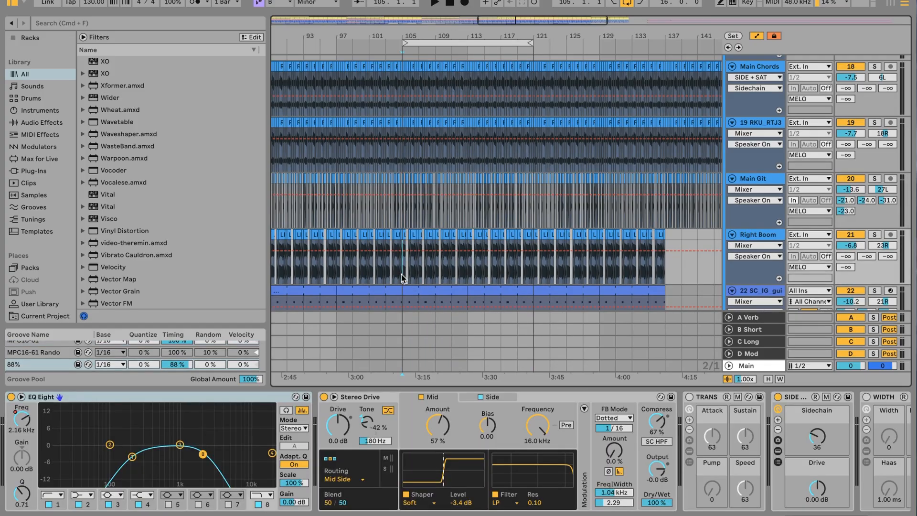
{"action": "key", "text": "space"}
{"action": "left_click", "coordinate": [874, 234]}
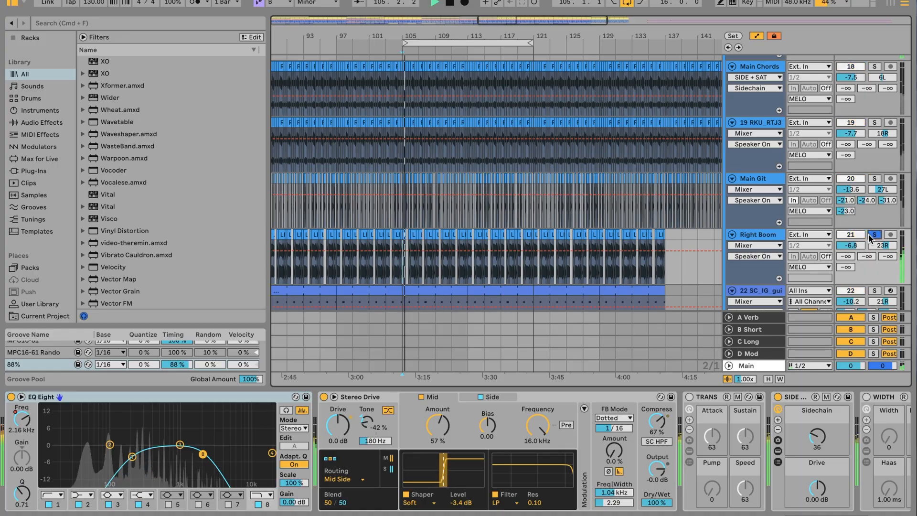
Solo track 25 KMRBI_RN during playback, and clear the solo again
{"action": "scroll", "coordinate": [868, 235], "scroll_direction": "down", "scroll_amount": 1}
{"action": "scroll", "coordinate": [869, 233], "scroll_direction": "down", "scroll_amount": 10}
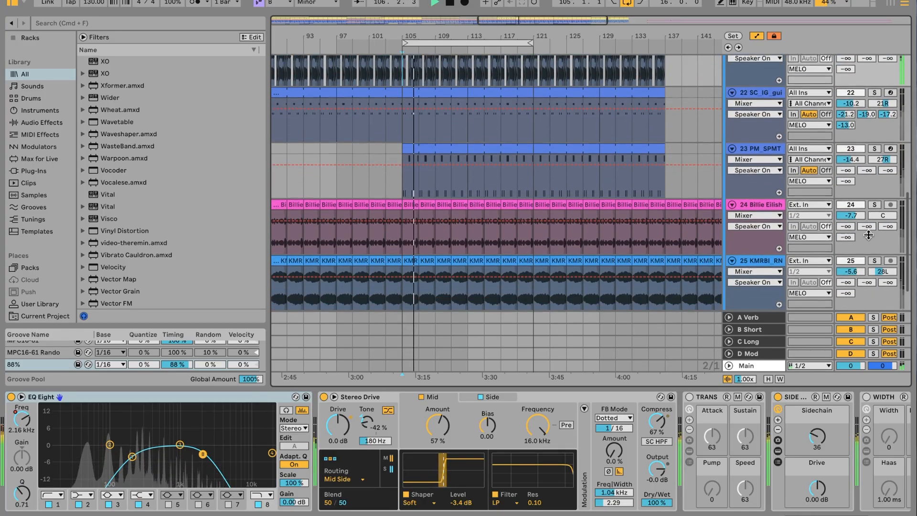
{"action": "left_click", "coordinate": [873, 208]}
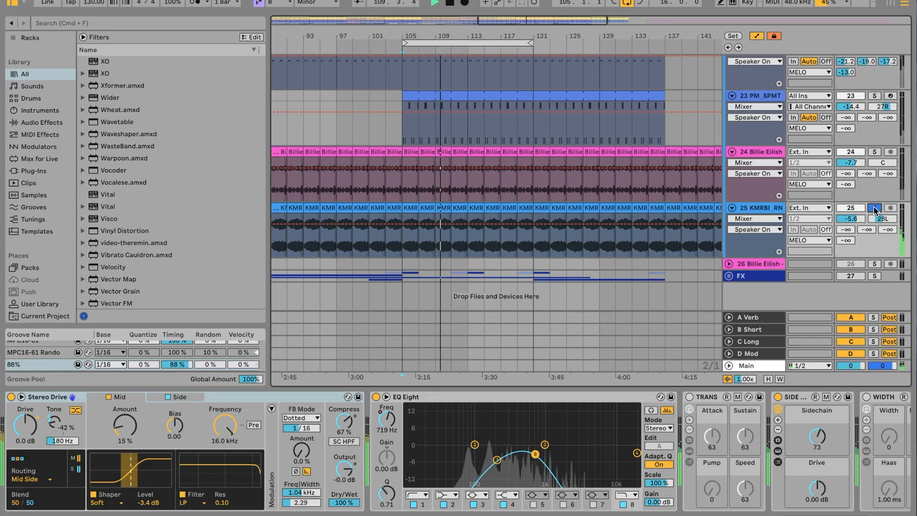
{"action": "left_click", "coordinate": [874, 209]}
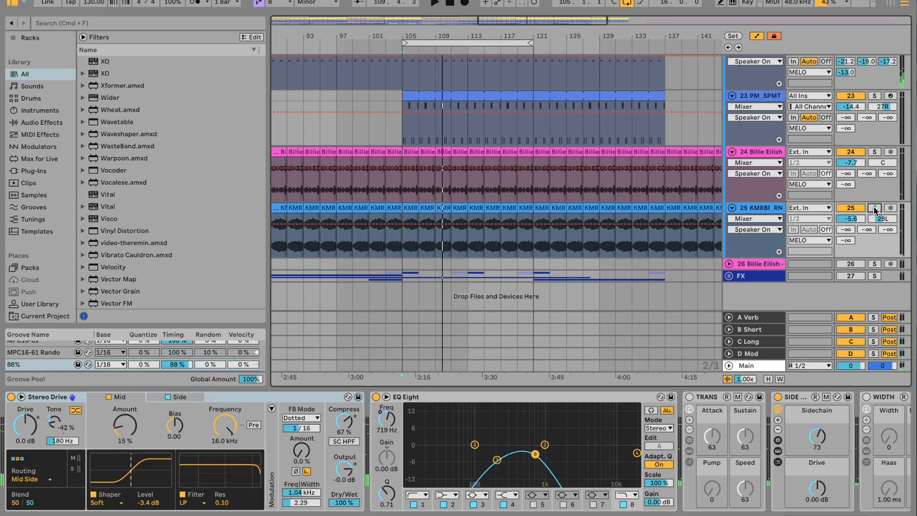
Replay the chorus from track 25's clip at bar 105, soloing KMRBI_RN briefly before stopping playback
{"action": "left_click", "coordinate": [411, 206]}
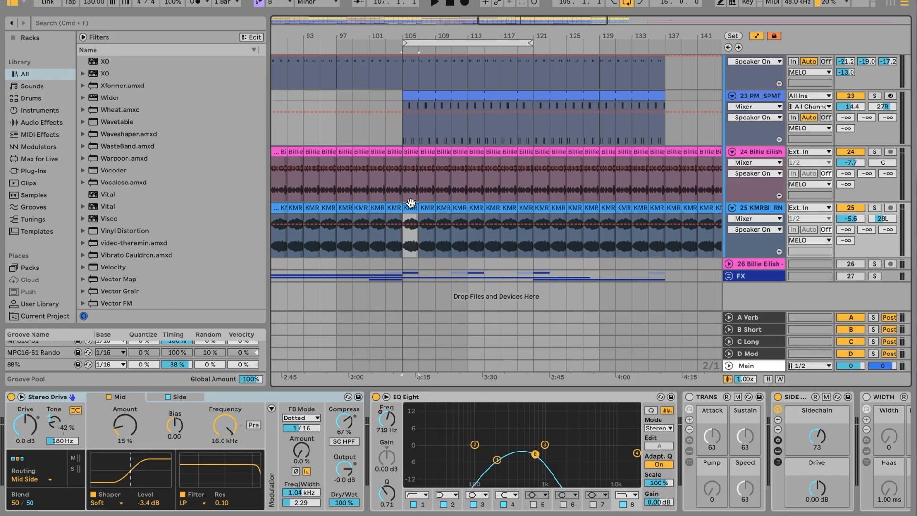
{"action": "key", "text": "space"}
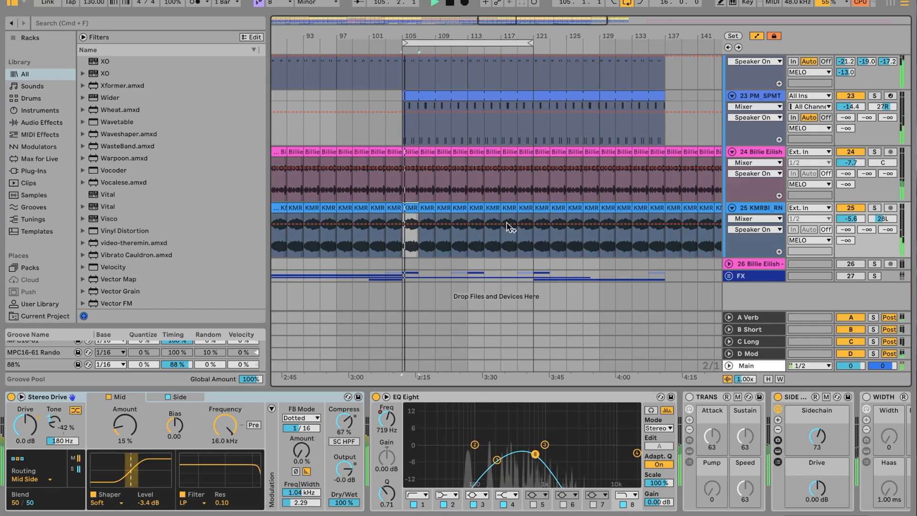
{"action": "left_click", "coordinate": [874, 209]}
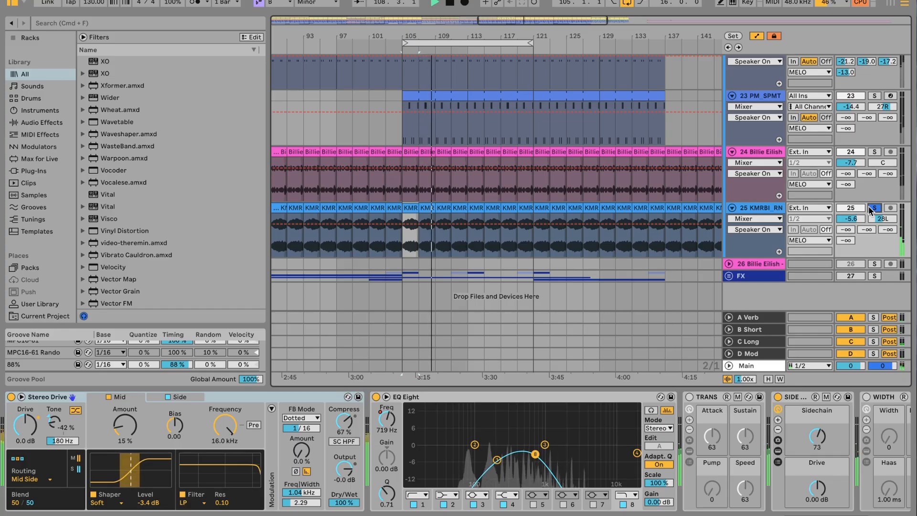
{"action": "left_click", "coordinate": [874, 209]}
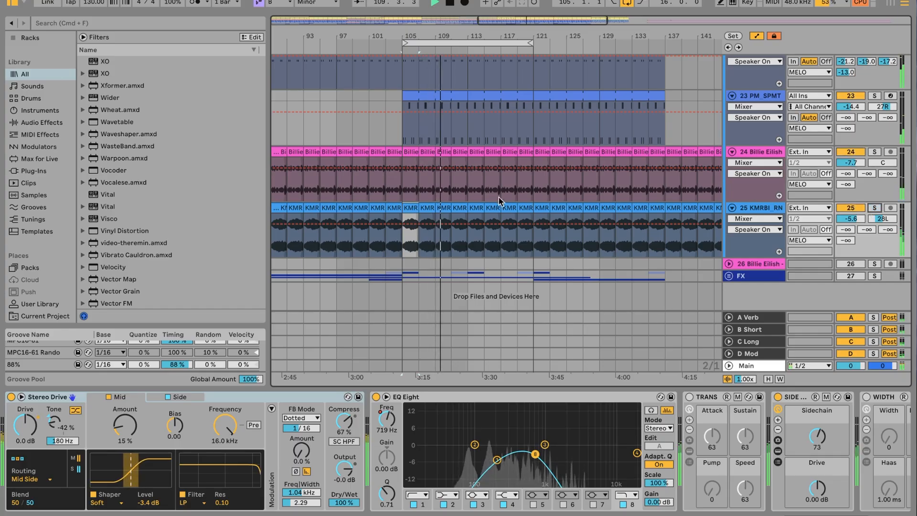
{"action": "key", "text": "space"}
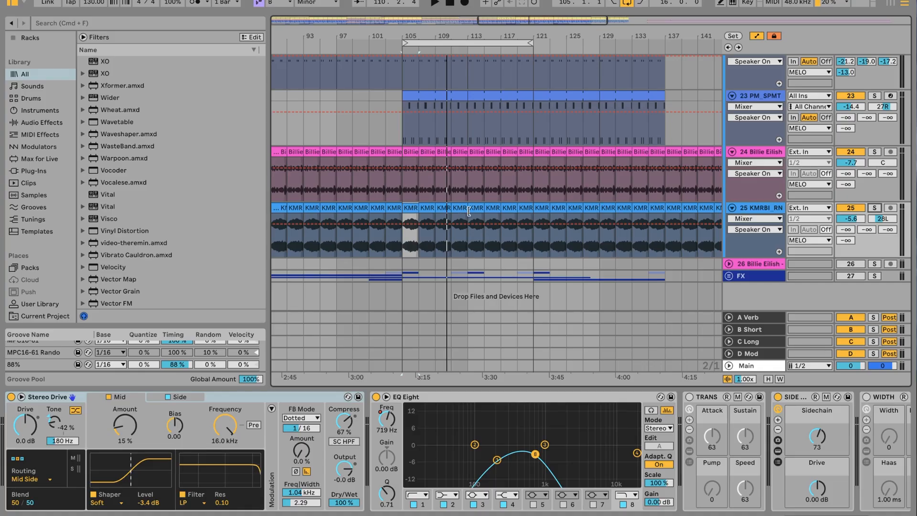
Examine track 25's device chain from Stereo Drive through EQ Eight to the WIDTH rack, and collapse the MELO group
{"action": "double_click", "coordinate": [754, 209]}
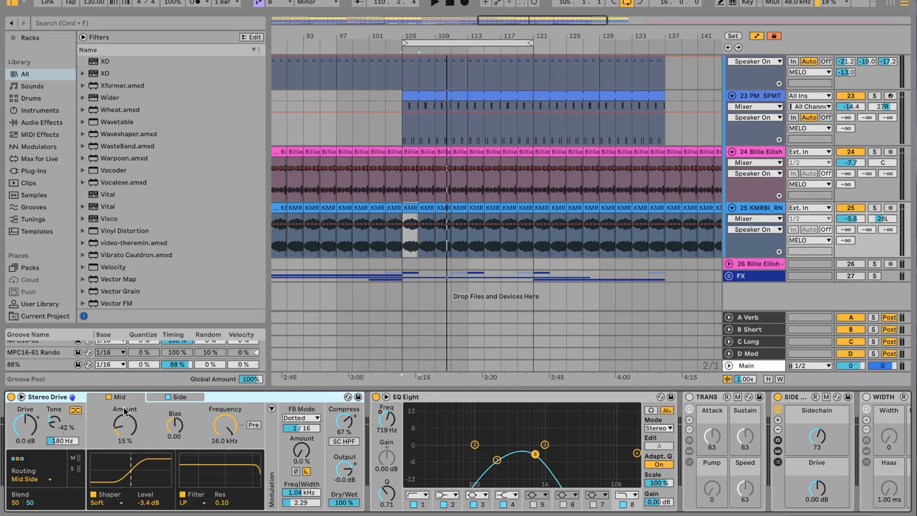
{"action": "scroll", "coordinate": [297, 414], "scroll_direction": "right", "scroll_amount": 5}
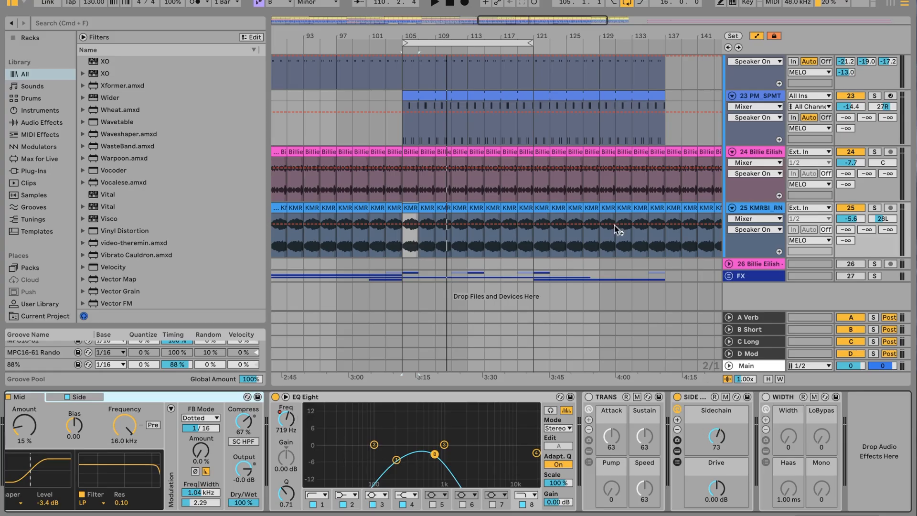
{"action": "scroll", "coordinate": [549, 152], "scroll_direction": "up", "scroll_amount": 10}
{"action": "scroll", "coordinate": [550, 150], "scroll_direction": "up", "scroll_amount": 8}
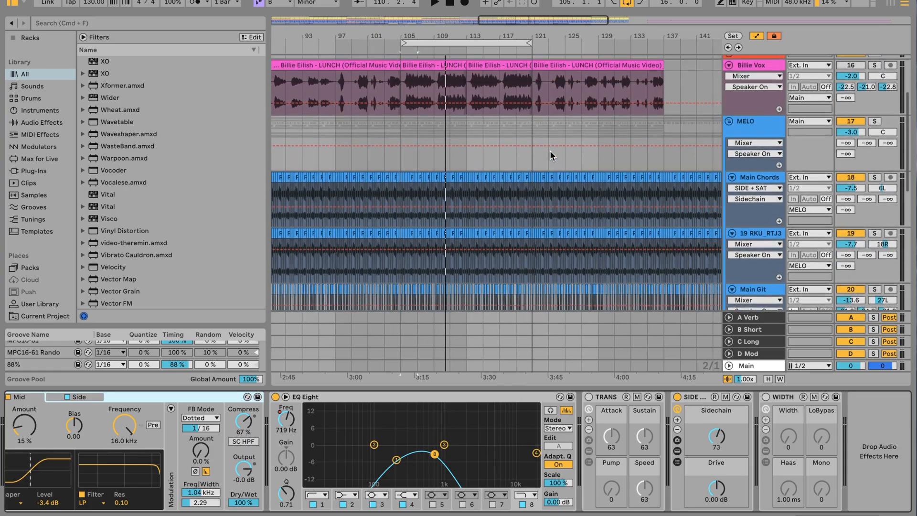
{"action": "left_click", "coordinate": [728, 119]}
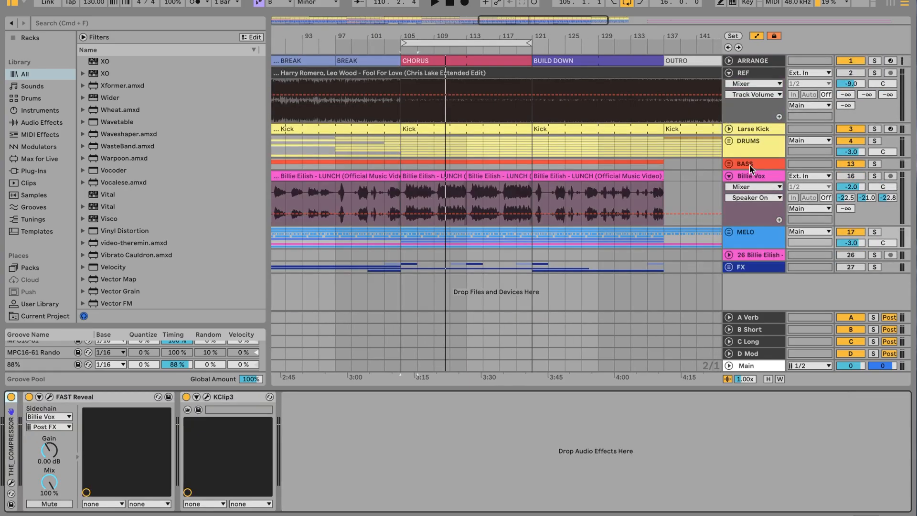
Open THE_COMPRESSOR on the MELO group, examine its Magic assistant's signal and compression style options, and close the plug-in
{"action": "left_click", "coordinate": [757, 238]}
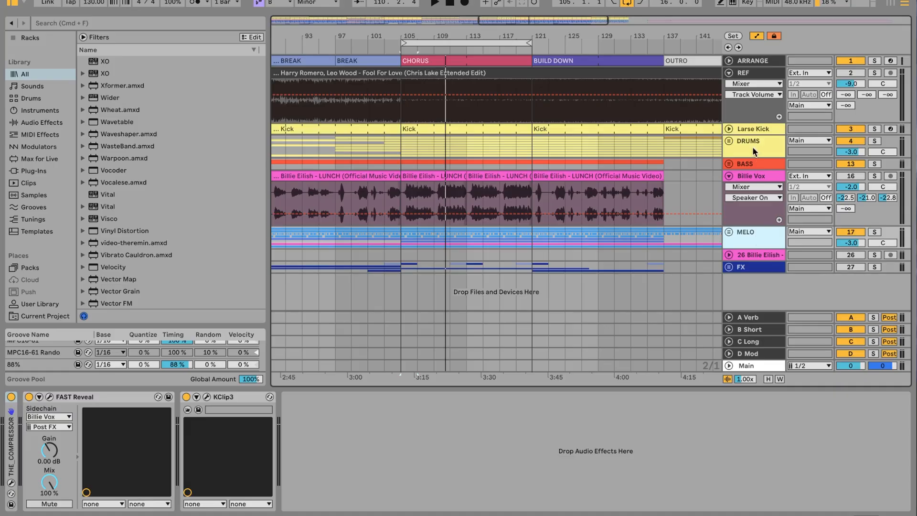
{"action": "left_click", "coordinate": [12, 482]}
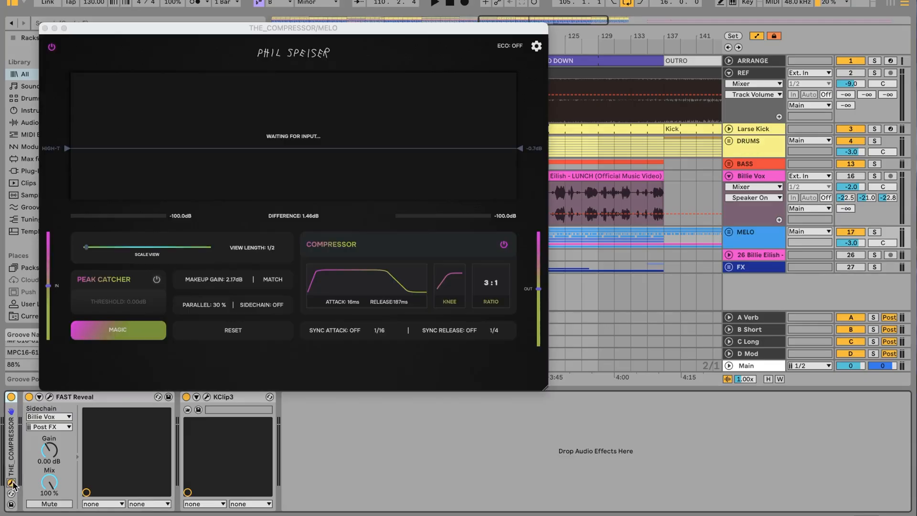
{"action": "left_click", "coordinate": [94, 327]}
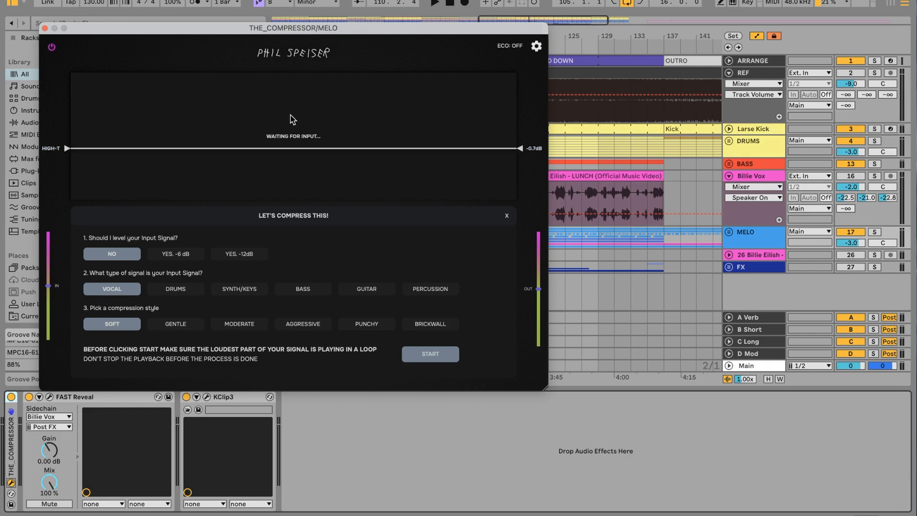
{"action": "left_click", "coordinate": [42, 28]}
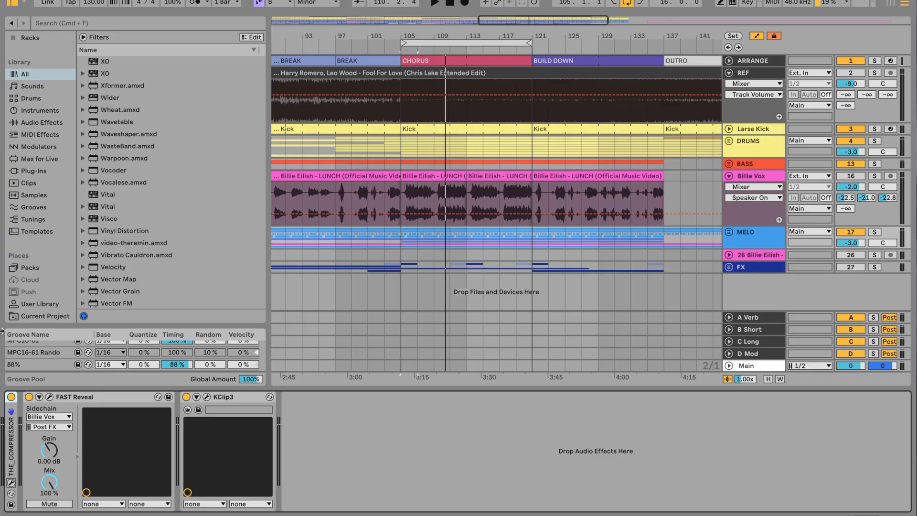
Examine the MELO group's FAST Reveal ducking settings, and compare the Billie Vox sidechain source's devices with the group's
{"action": "left_click", "coordinate": [49, 397]}
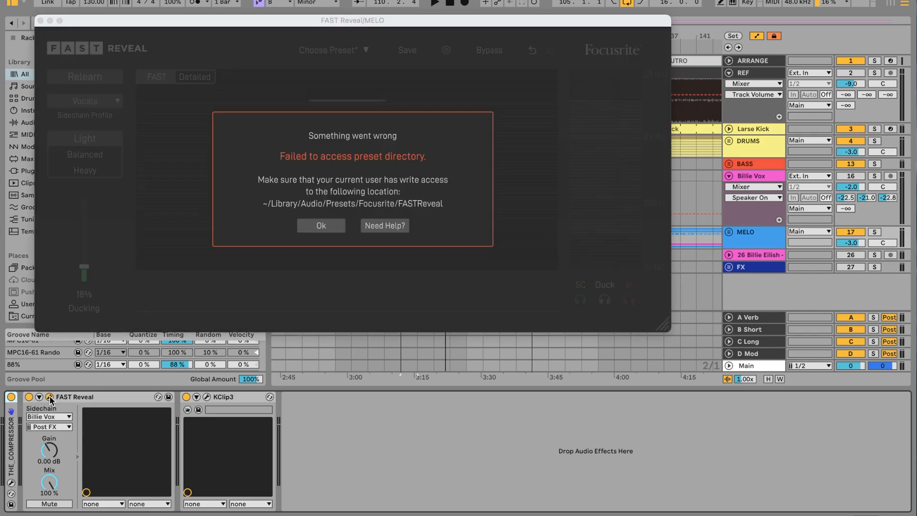
{"action": "left_click", "coordinate": [313, 228]}
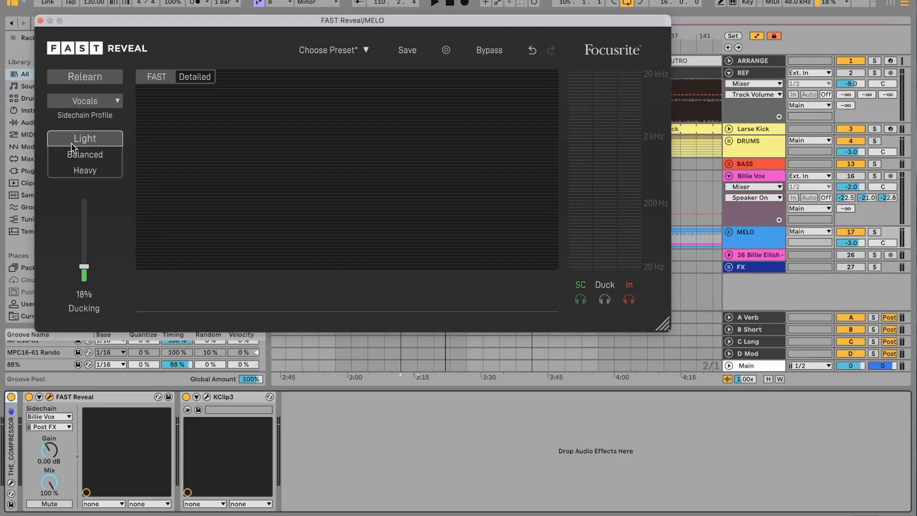
{"action": "left_click", "coordinate": [40, 20]}
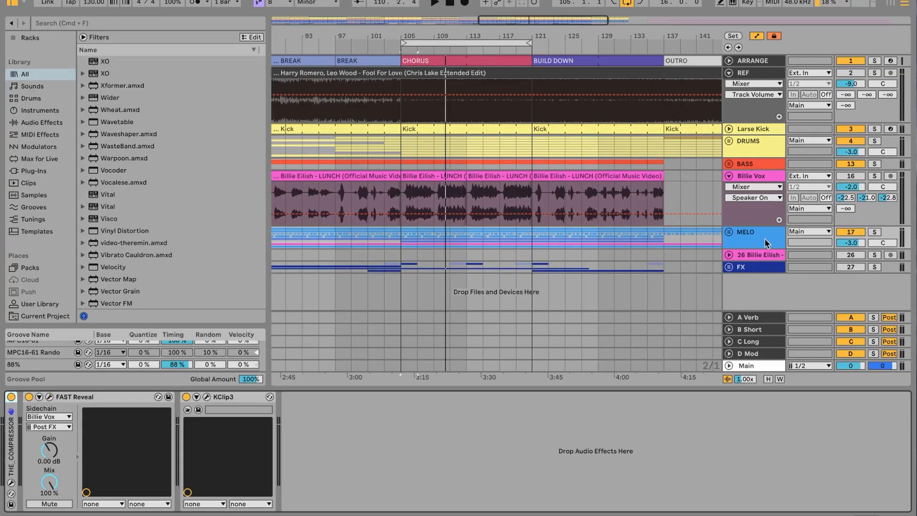
{"action": "left_click", "coordinate": [743, 180]}
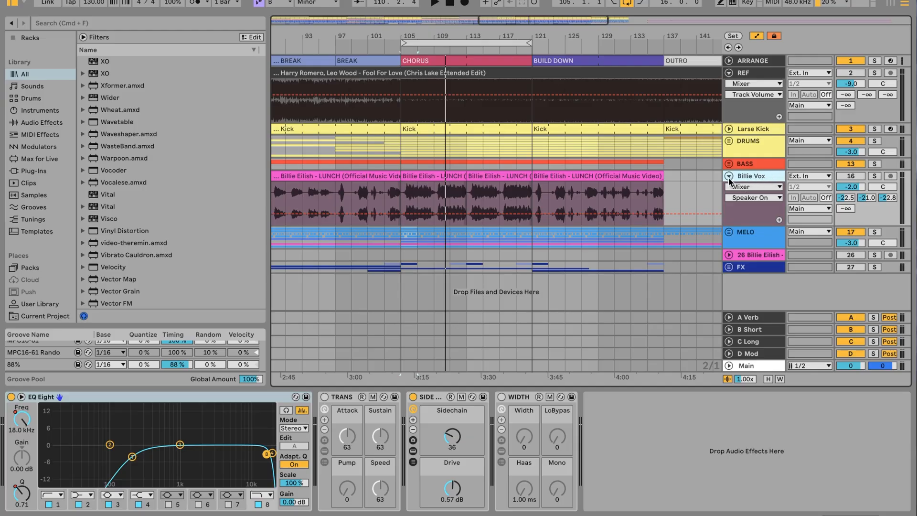
{"action": "left_click", "coordinate": [750, 236]}
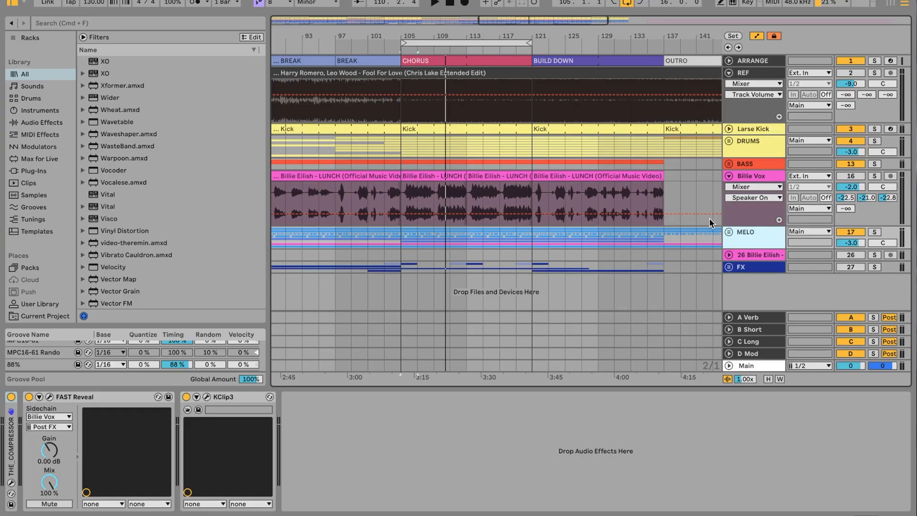
Show the full arrangement and go through the ARRANGE track's section markers from INTRO to the last CHORUS
{"action": "left_click_drag", "start_coordinate": [455, 38], "coordinate": [454, 4]}
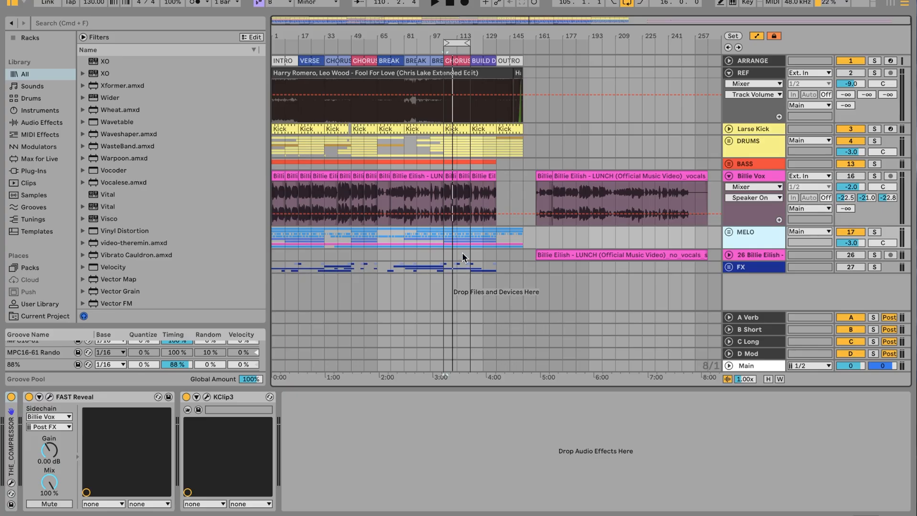
{"action": "left_click", "coordinate": [280, 58]}
{"action": "left_click", "coordinate": [314, 56]}
{"action": "left_click", "coordinate": [343, 57]}
{"action": "left_click", "coordinate": [364, 61]}
{"action": "left_click", "coordinate": [389, 60]}
{"action": "left_click", "coordinate": [416, 60]}
{"action": "left_click", "coordinate": [450, 62]}
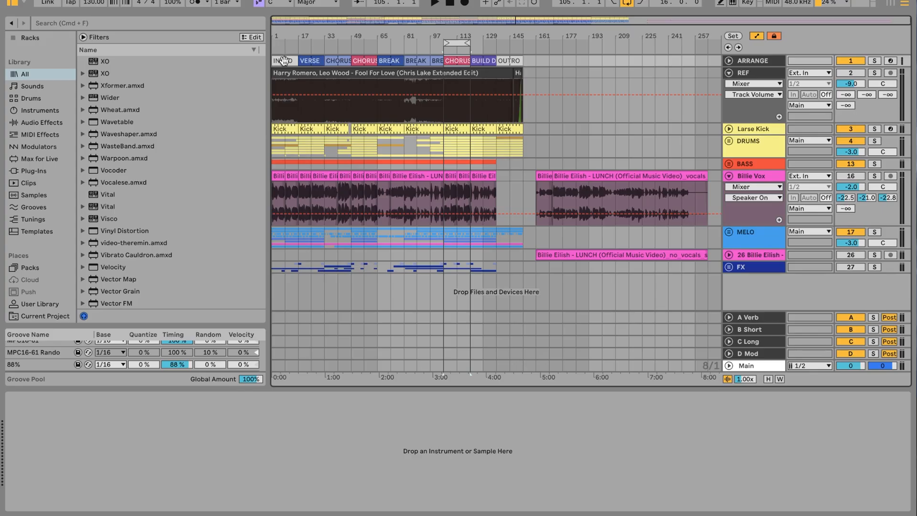
Examine the ARRANGE section markers from INTRO through VERSE and both CHORUS sections to BREAK against the track clips, and show the full arrangement again
{"action": "left_click_drag", "start_coordinate": [275, 36], "coordinate": [275, 83]}
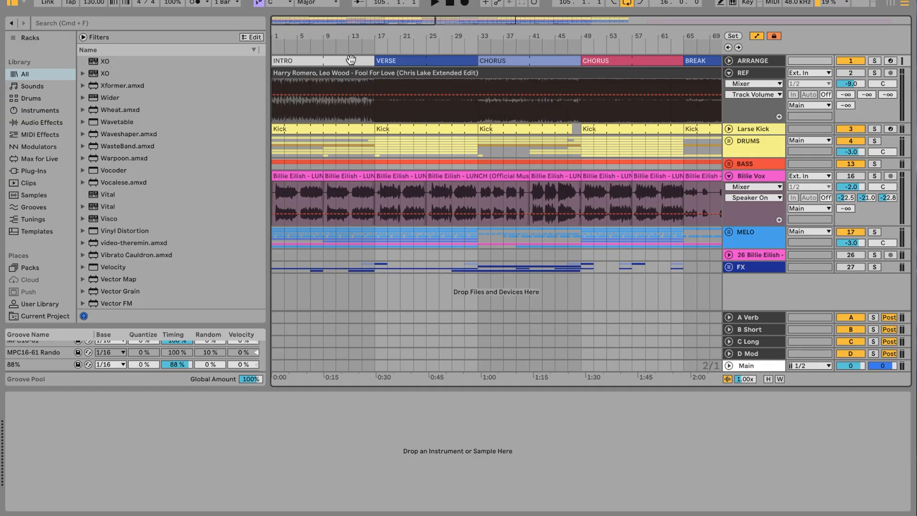
{"action": "left_click", "coordinate": [334, 61]}
{"action": "left_click", "coordinate": [396, 61]}
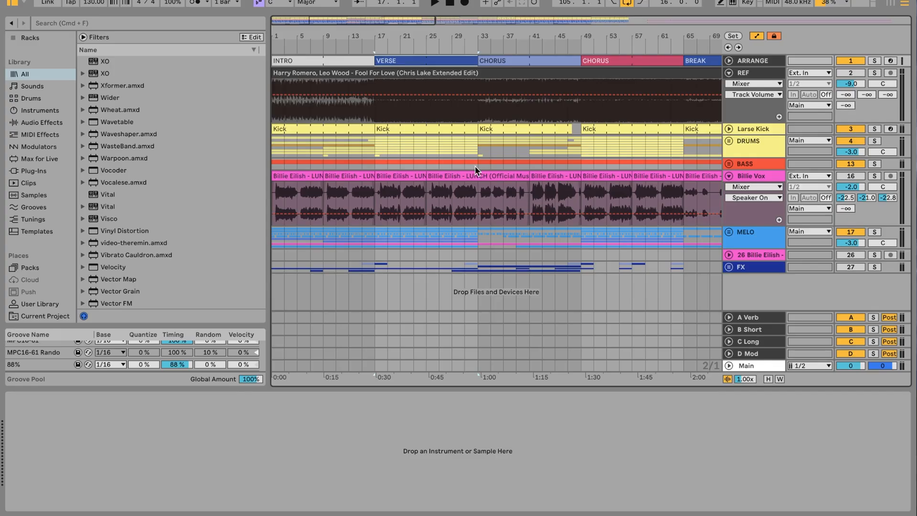
{"action": "left_click", "coordinate": [353, 61]}
{"action": "left_click", "coordinate": [422, 60]}
{"action": "left_click", "coordinate": [502, 61]}
{"action": "left_click", "coordinate": [608, 61]}
{"action": "left_click", "coordinate": [711, 61]}
{"action": "left_click", "coordinate": [549, 60]}
{"action": "left_click", "coordinate": [443, 59]}
{"action": "left_click_drag", "start_coordinate": [435, 32], "coordinate": [343, 31]}
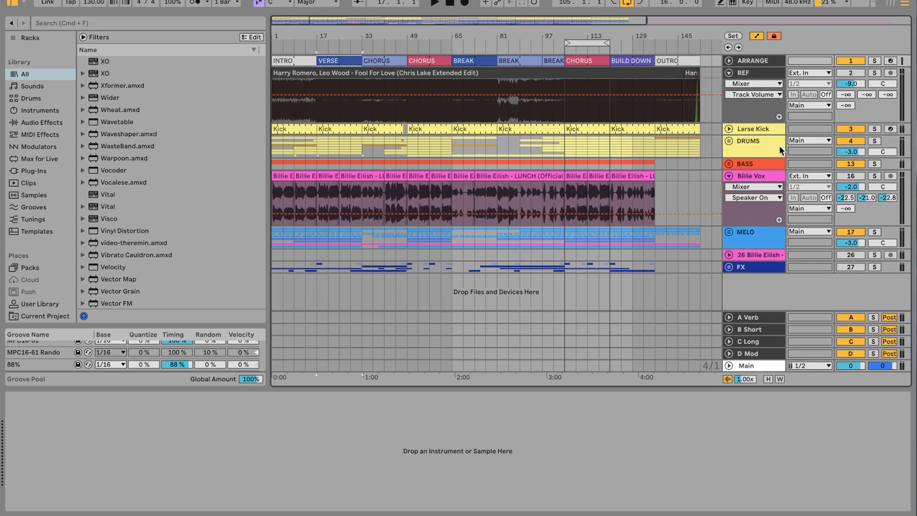
Unfold the FX group and compare the placement of its Cymbals clips with the ARRANGE section changes
{"action": "left_click", "coordinate": [728, 268]}
{"action": "left_click", "coordinate": [842, 268]}
{"action": "scroll", "coordinate": [781, 268], "scroll_direction": "down", "scroll_amount": 10}
{"action": "scroll", "coordinate": [780, 267], "scroll_direction": "up", "scroll_amount": 1}
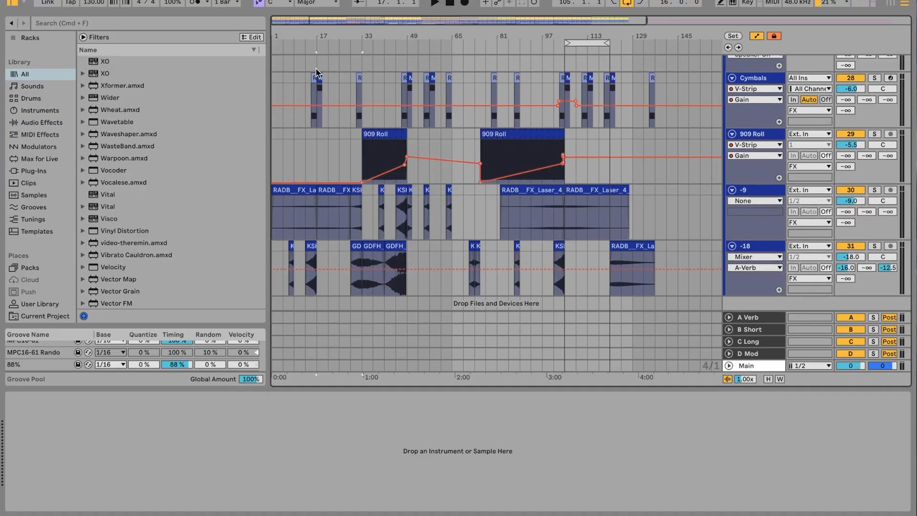
{"action": "scroll", "coordinate": [316, 69], "scroll_direction": "up", "scroll_amount": 12}
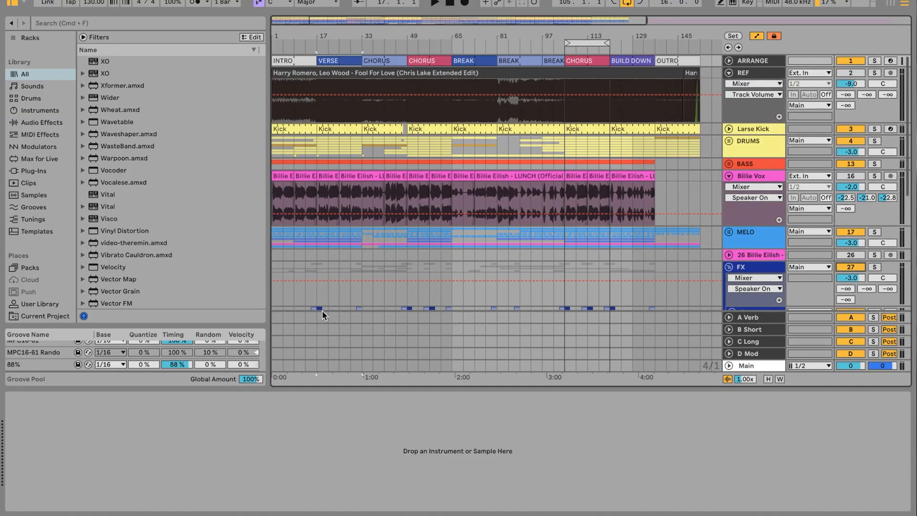
{"action": "scroll", "coordinate": [322, 310], "scroll_direction": "down", "scroll_amount": 5}
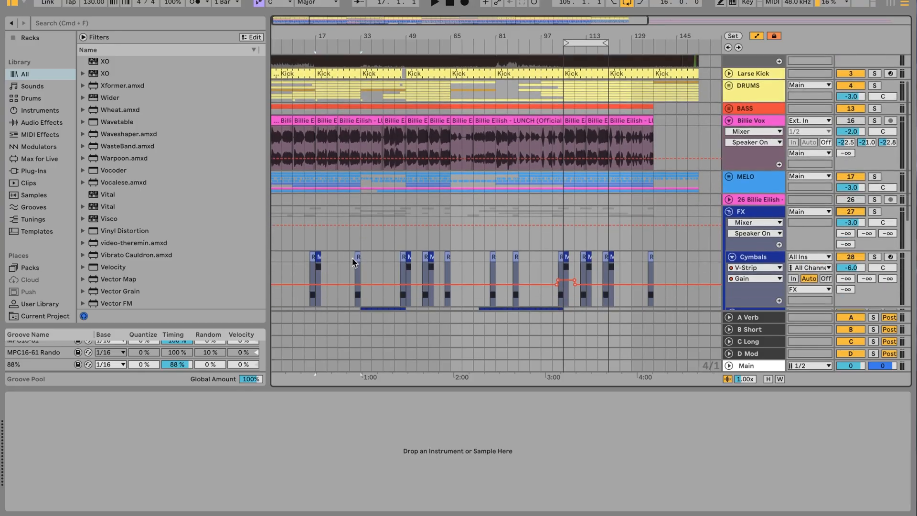
{"action": "scroll", "coordinate": [355, 239], "scroll_direction": "up", "scroll_amount": 5}
Compare the first and last CHORUS markers with the 909 Roll clips and their gain automation, and view the -9 and -18 effects tracks
{"action": "left_click", "coordinate": [432, 62]}
{"action": "left_click", "coordinate": [576, 61]}
{"action": "scroll", "coordinate": [525, 168], "scroll_direction": "down", "scroll_amount": 10}
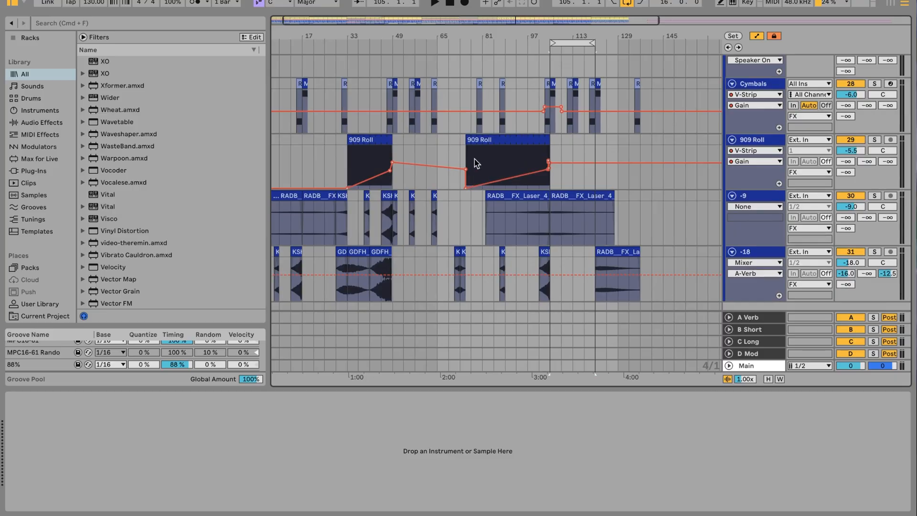
{"action": "scroll", "coordinate": [437, 168], "scroll_direction": "left", "scroll_amount": 2}
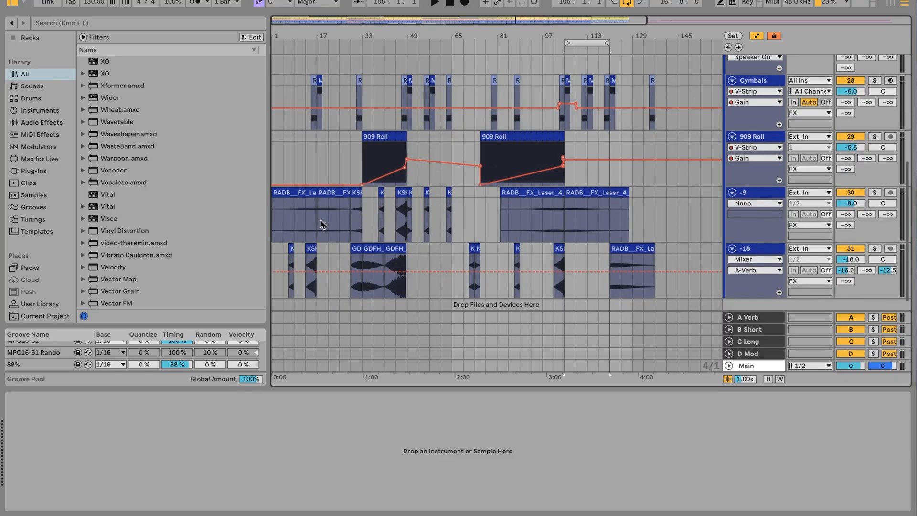
Play the -18 effects track soloed from bar 13 into the VERSE, and clear its solo
{"action": "left_click", "coordinate": [304, 298]}
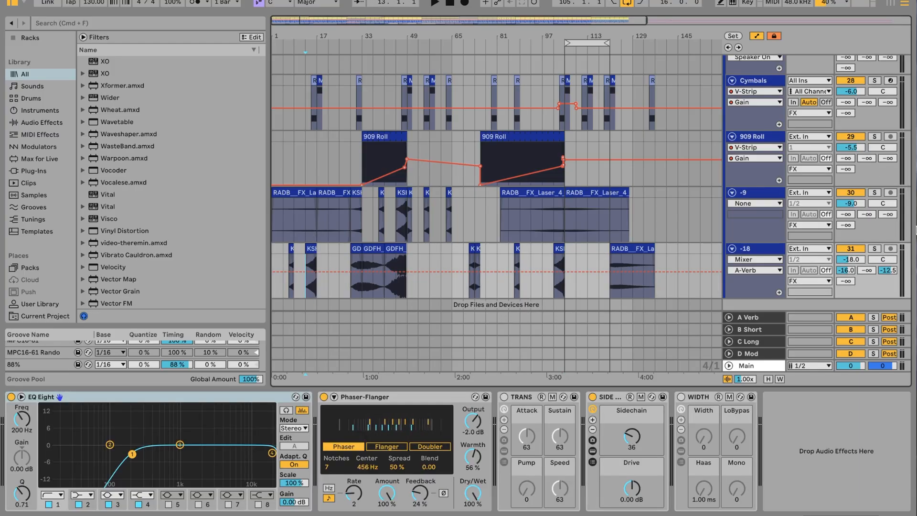
{"action": "left_click", "coordinate": [875, 248]}
{"action": "key", "text": "space"}
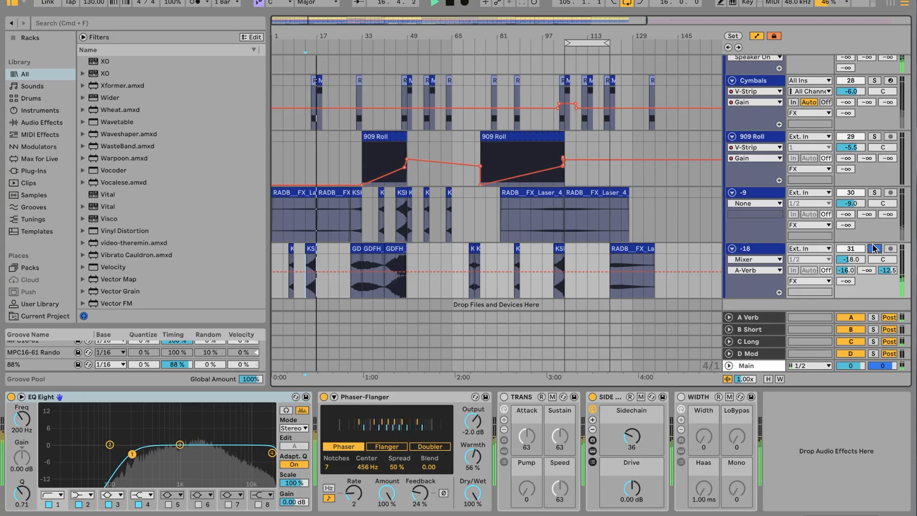
{"action": "left_click", "coordinate": [874, 248]}
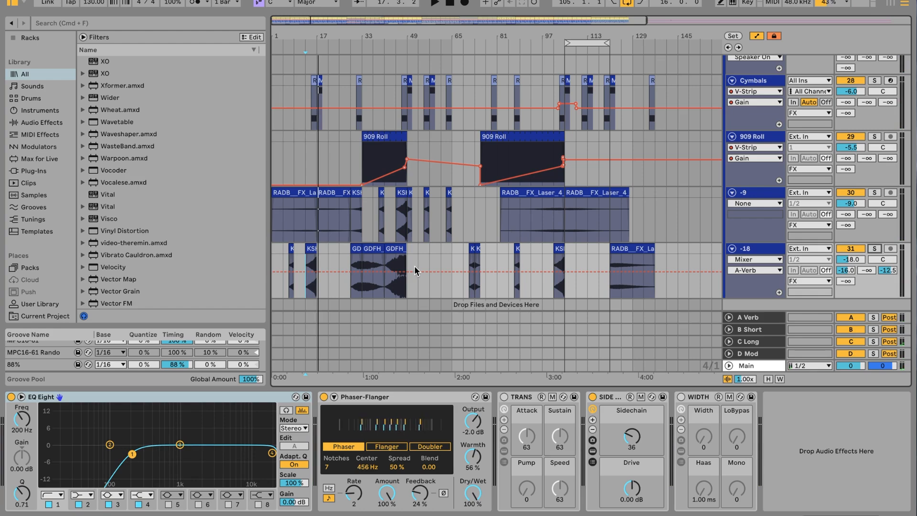
Compare the FX clips once more with the section markers from VERSE onward, and fold the FX group
{"action": "scroll", "coordinate": [319, 233], "scroll_direction": "up", "scroll_amount": 15}
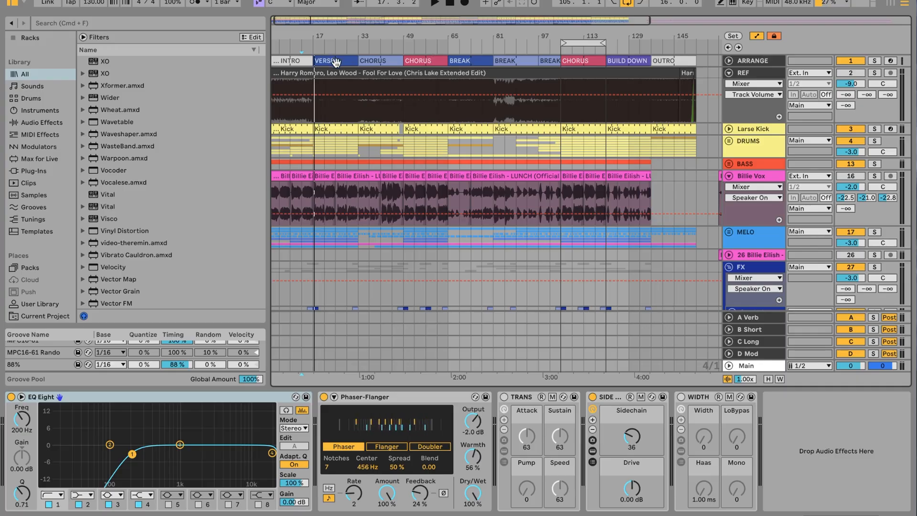
{"action": "scroll", "coordinate": [348, 129], "scroll_direction": "down", "scroll_amount": 10}
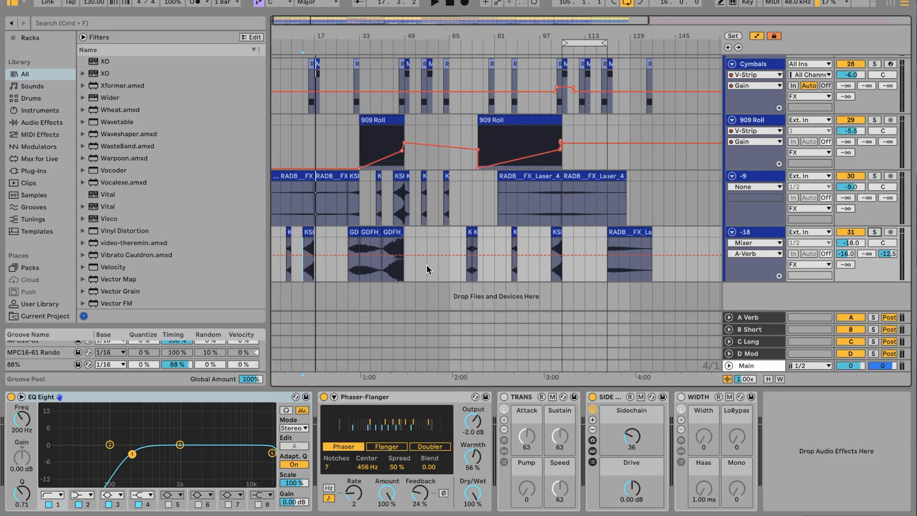
{"action": "scroll", "coordinate": [696, 181], "scroll_direction": "up", "scroll_amount": 4}
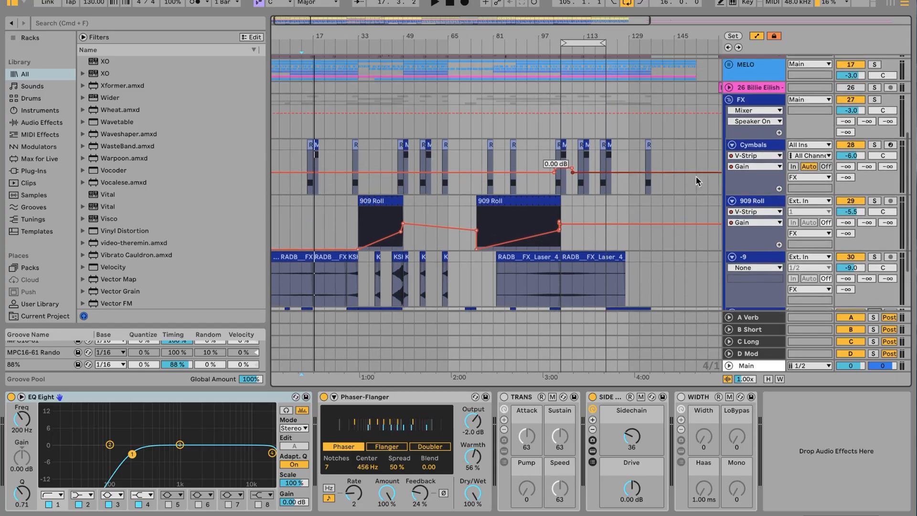
{"action": "left_click", "coordinate": [729, 99]}
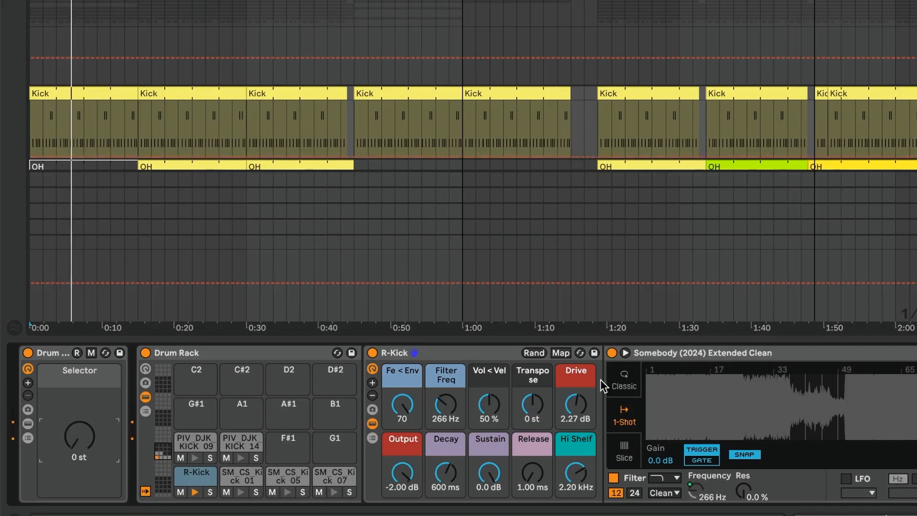
{"action": "left_click_drag", "start_coordinate": [695, 370], "coordinate": [831, 515]}
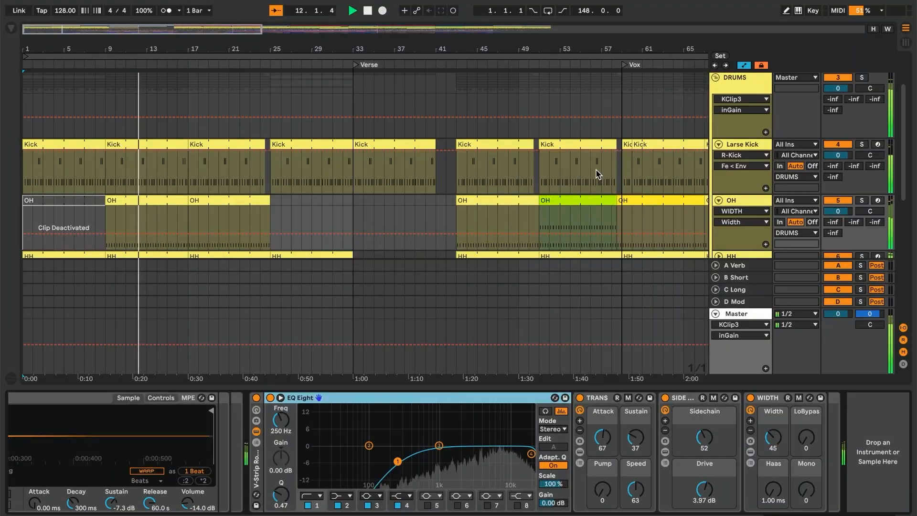
{"action": "scroll", "coordinate": [595, 174], "scroll_direction": "down", "scroll_amount": 10}
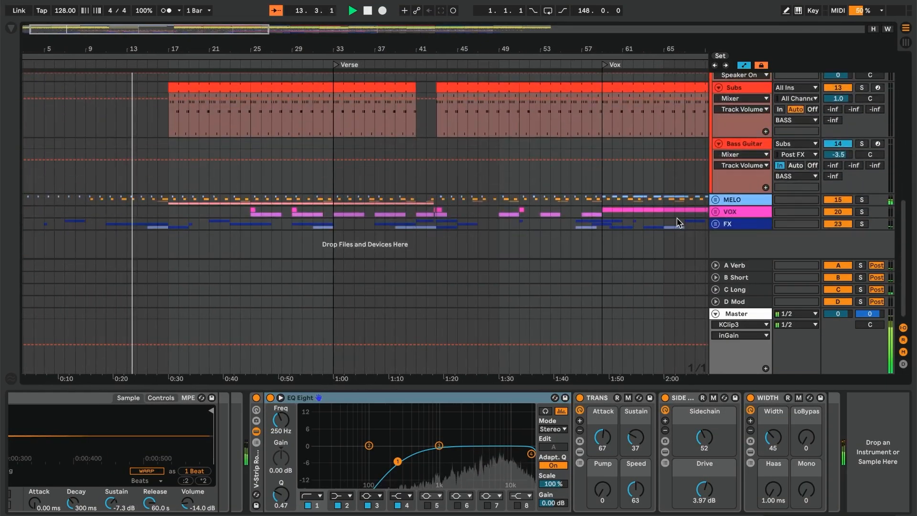
{"action": "scroll", "coordinate": [679, 221], "scroll_direction": "right", "scroll_amount": 5}
{"action": "scroll", "coordinate": [678, 221], "scroll_direction": "up", "scroll_amount": 8}
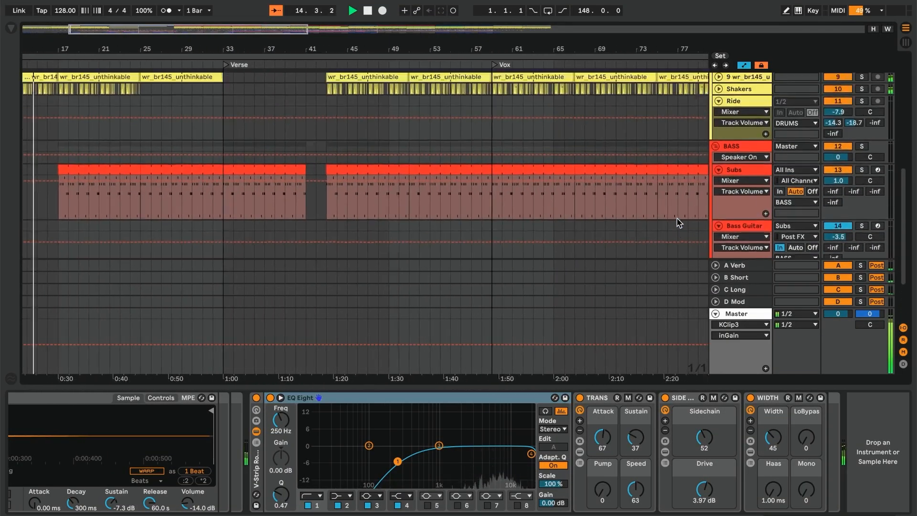
{"action": "scroll", "coordinate": [678, 221], "scroll_direction": "up", "scroll_amount": 6}
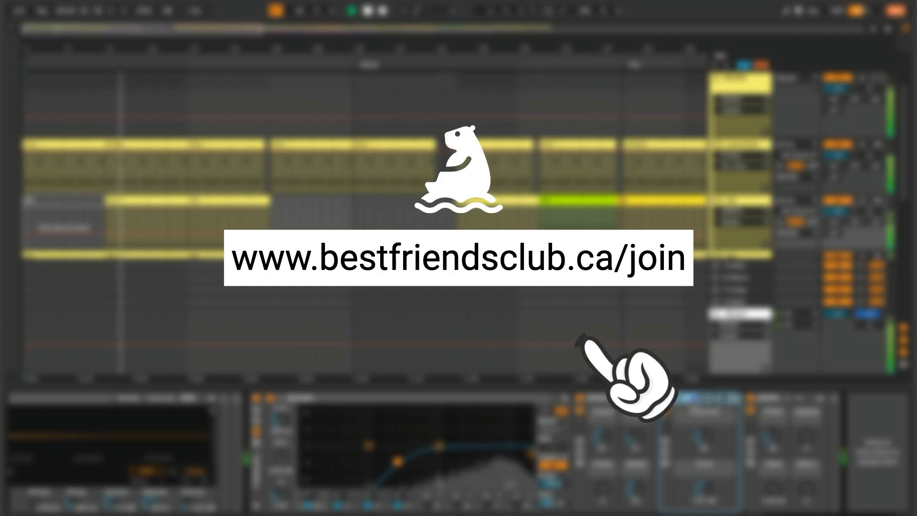
{"action": "left_click", "coordinate": [780, 398]}
{"action": "left_click", "coordinate": [599, 398]}
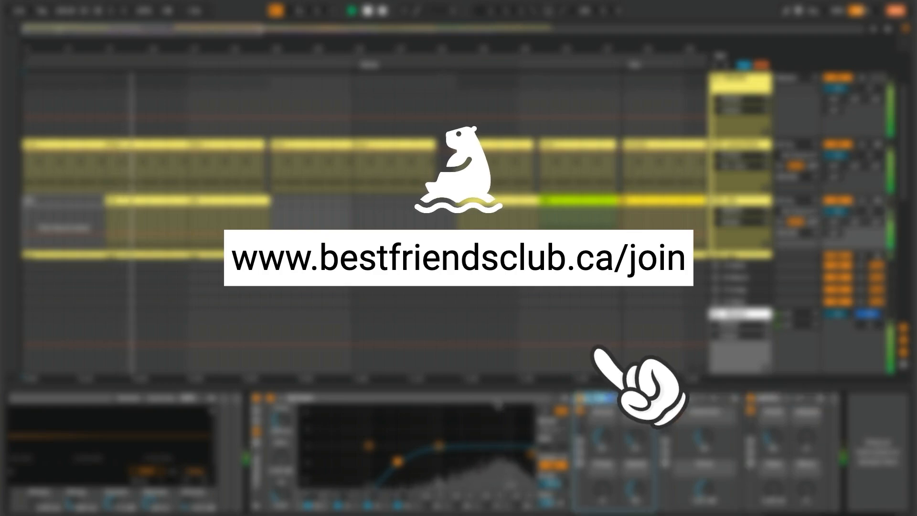
{"action": "left_click", "coordinate": [462, 399]}
{"action": "scroll", "coordinate": [597, 174], "scroll_direction": "down", "scroll_amount": 9}
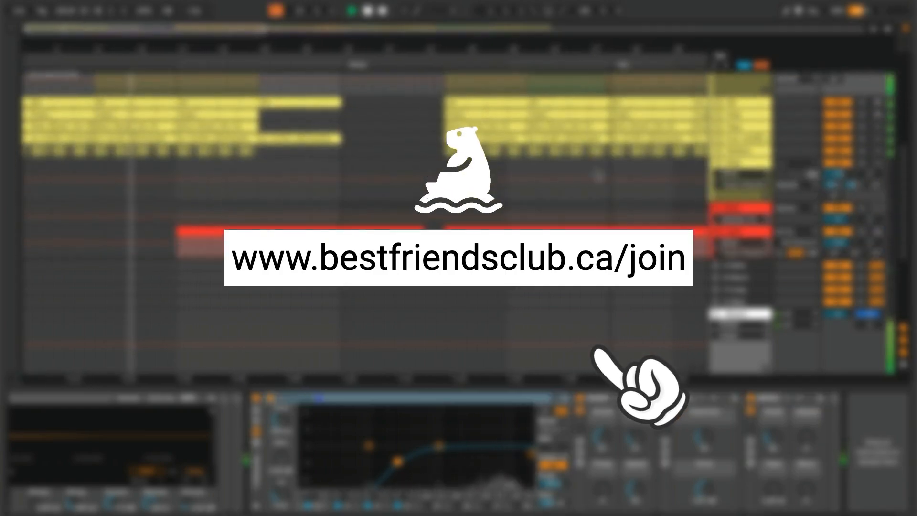
{"action": "scroll", "coordinate": [599, 176], "scroll_direction": "down", "scroll_amount": 2}
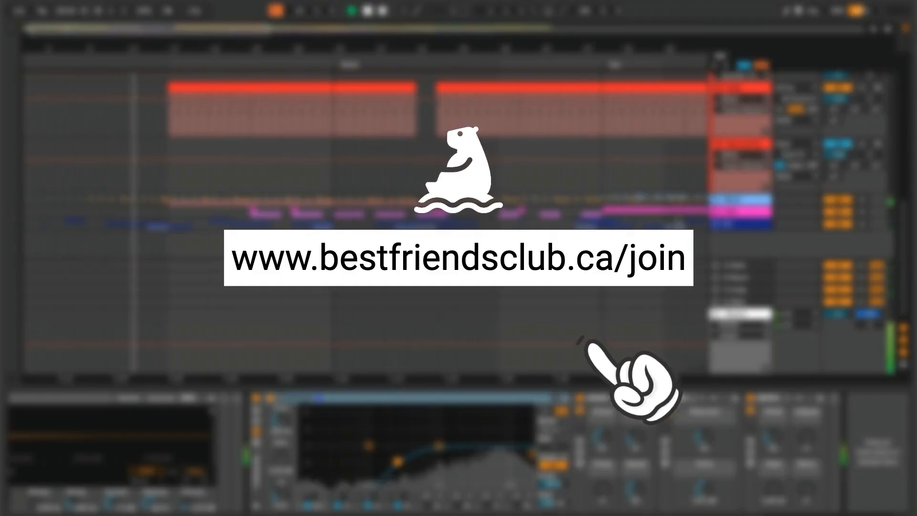
{"action": "scroll", "coordinate": [600, 176], "scroll_direction": "up", "scroll_amount": 2}
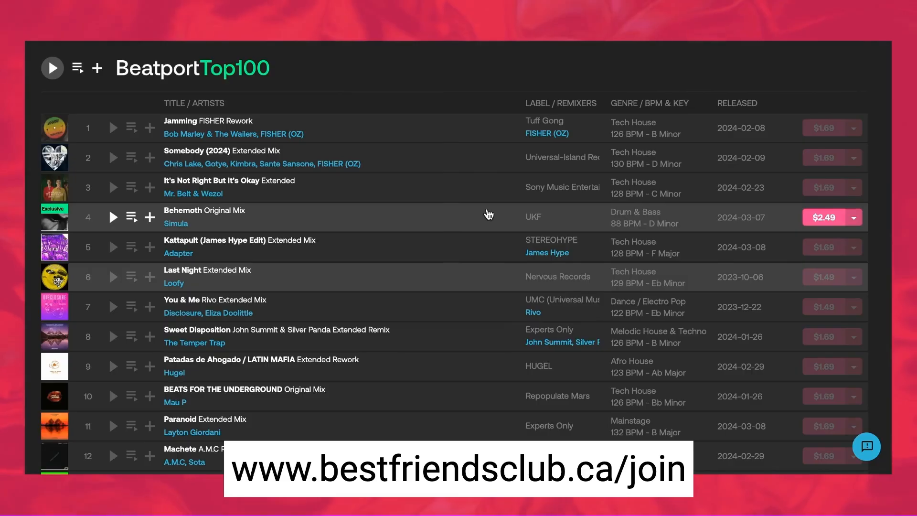
{"action": "scroll", "coordinate": [489, 214], "scroll_direction": "down", "scroll_amount": 8}
{"action": "scroll", "coordinate": [489, 214], "scroll_direction": "down", "scroll_amount": 20}
{"action": "scroll", "coordinate": [489, 214], "scroll_direction": "down", "scroll_amount": 20}
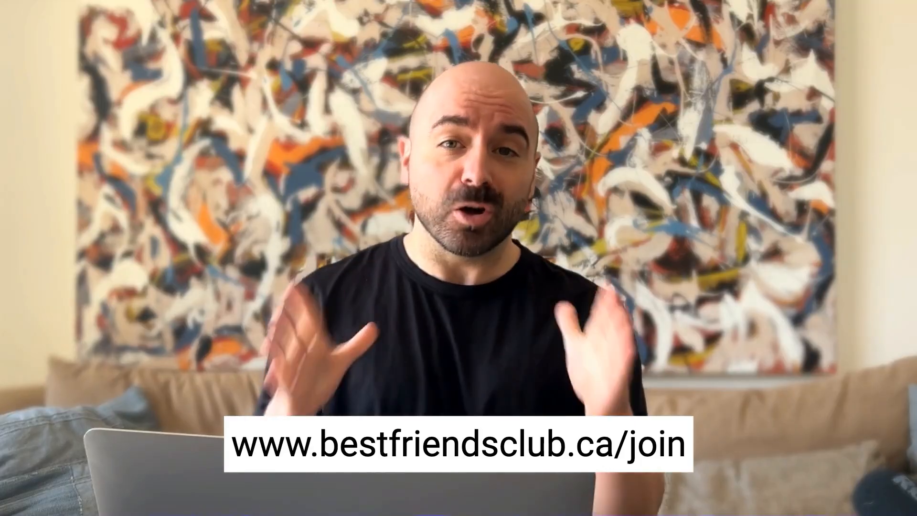